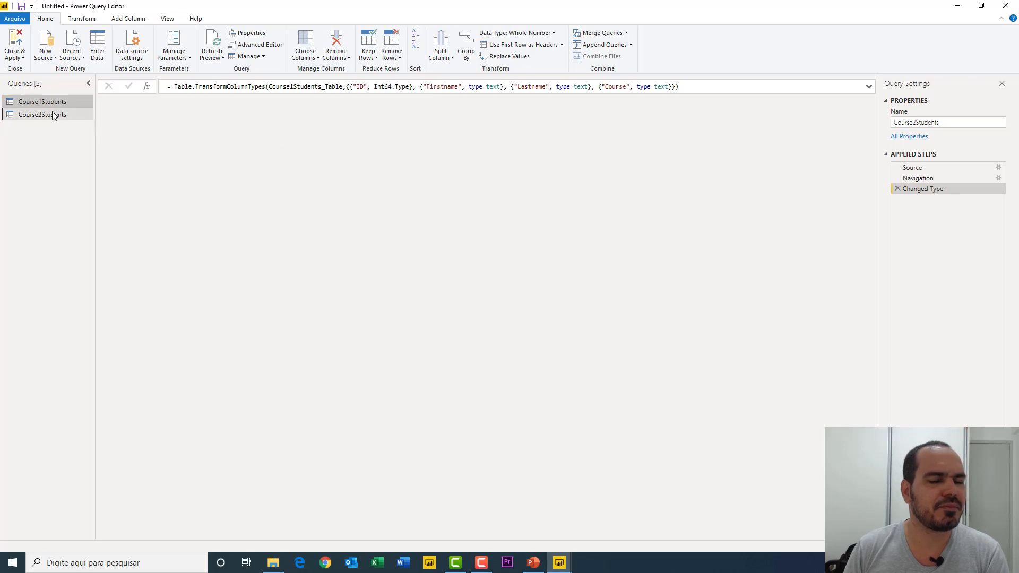
Append Course1Students and Course2Students as a new query, using the option for three or more tables.
{"action": "left_click", "coordinate": [52, 102]}
{"action": "left_click", "coordinate": [51, 116]}
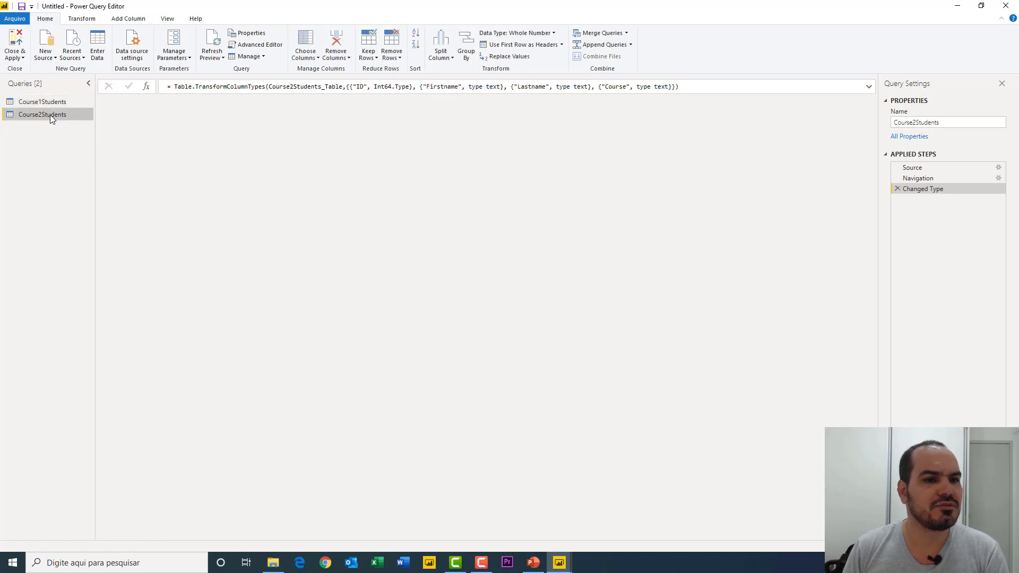
{"action": "left_click", "coordinate": [56, 101]}
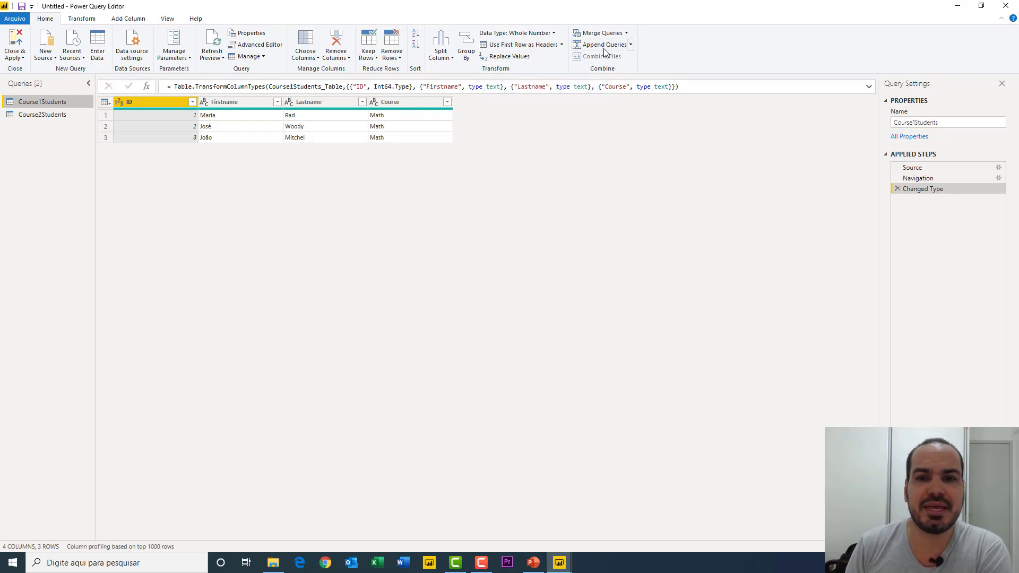
{"action": "left_click", "coordinate": [630, 45]}
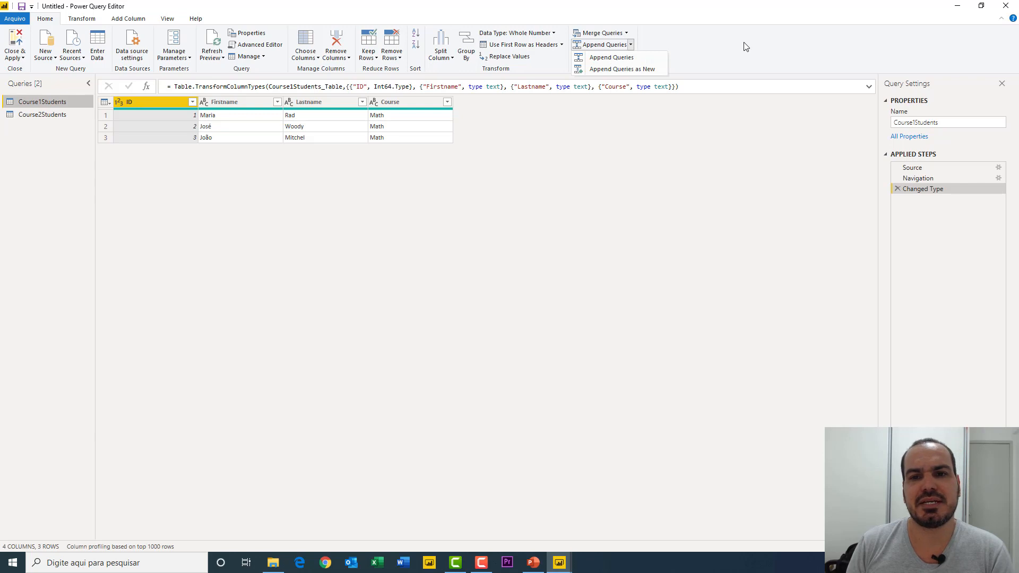
{"action": "left_click", "coordinate": [621, 70]}
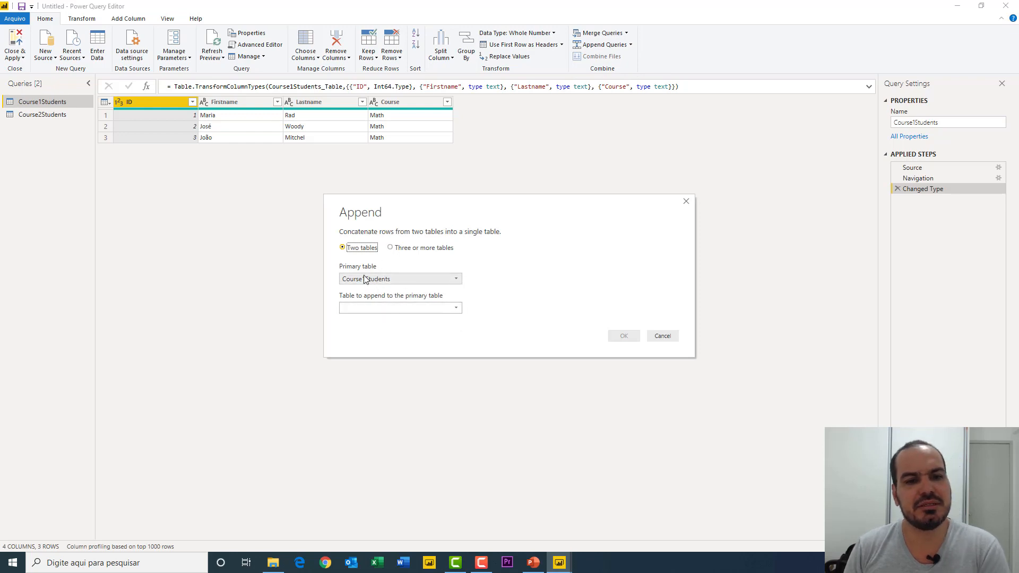
{"action": "left_click", "coordinate": [367, 307]}
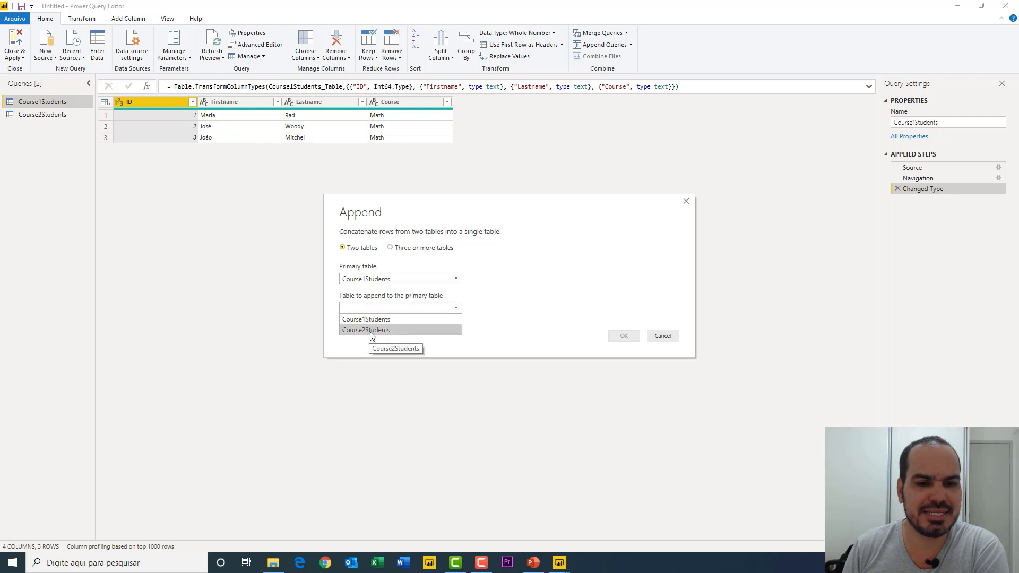
{"action": "left_click", "coordinate": [378, 331]}
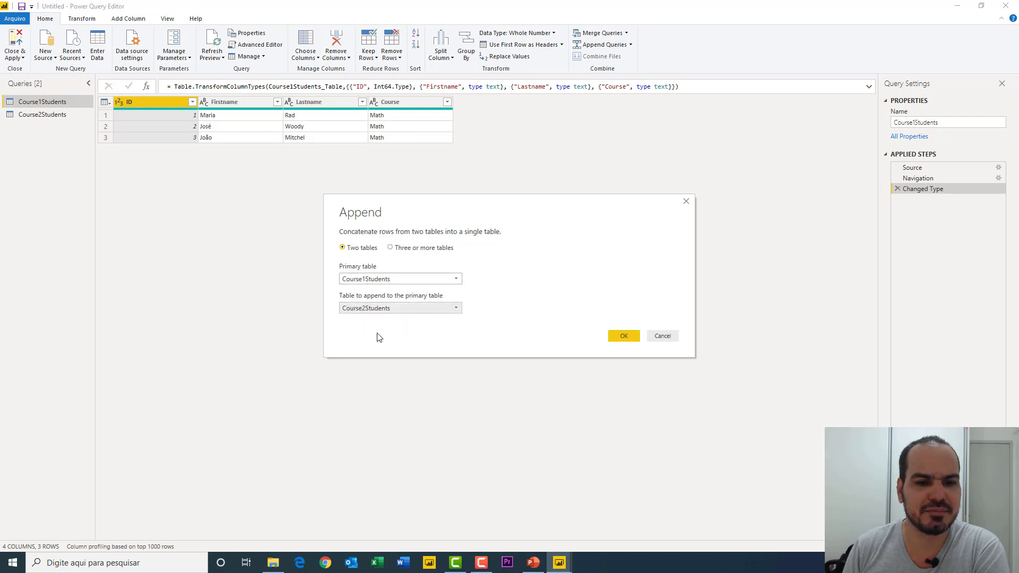
{"action": "left_click", "coordinate": [399, 249]}
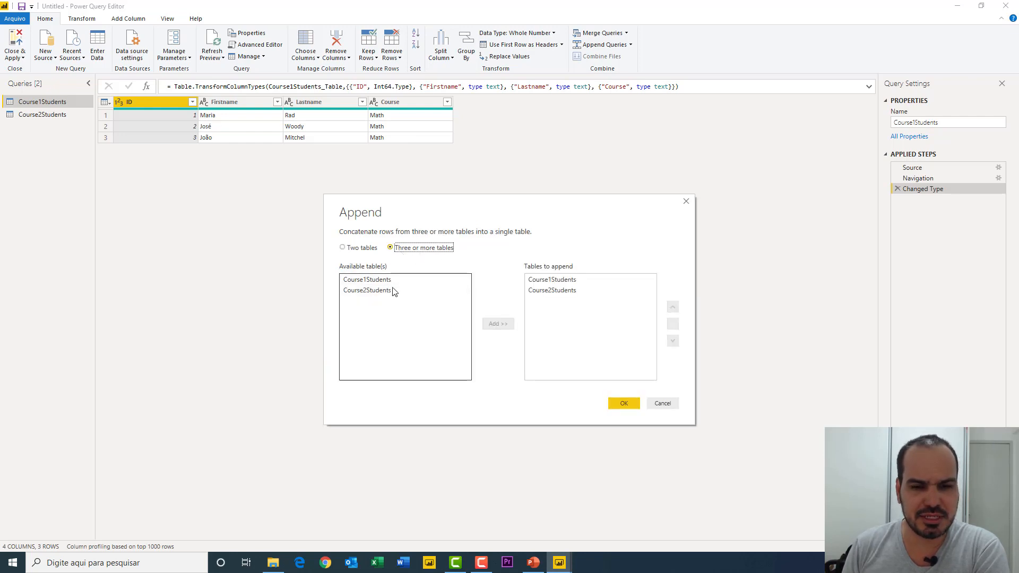
{"action": "left_click", "coordinate": [543, 292]}
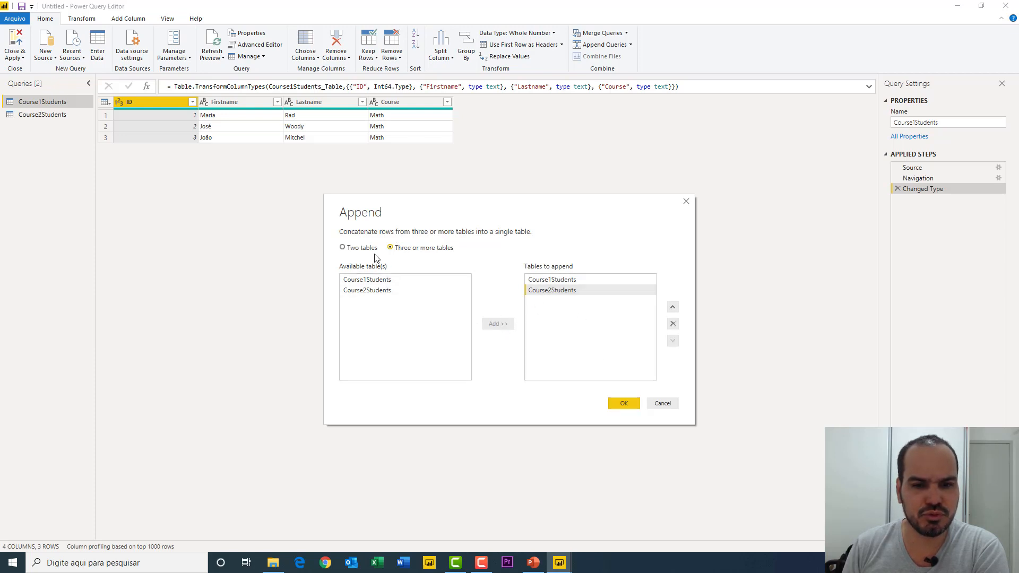
{"action": "left_click", "coordinate": [623, 405]}
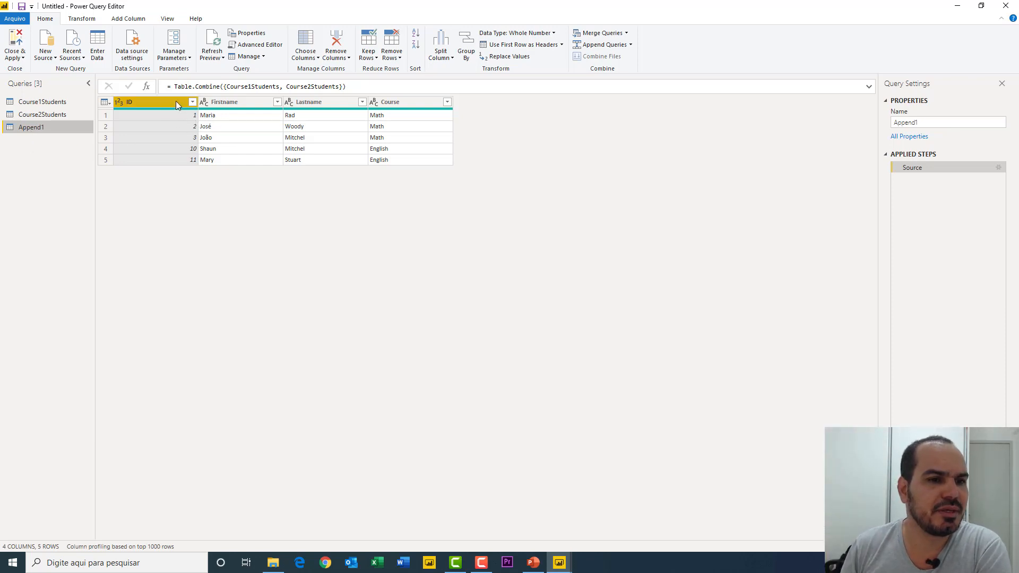
Compare the rows of the Append1 query with those of Course1Students and Course2Students.
{"action": "left_click", "coordinate": [48, 117]}
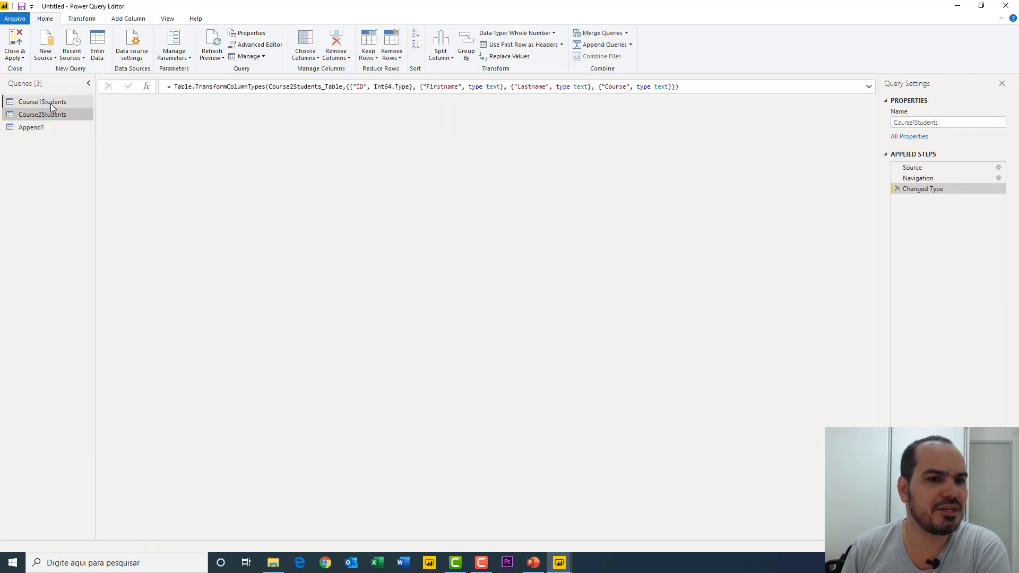
{"action": "left_click", "coordinate": [51, 103]}
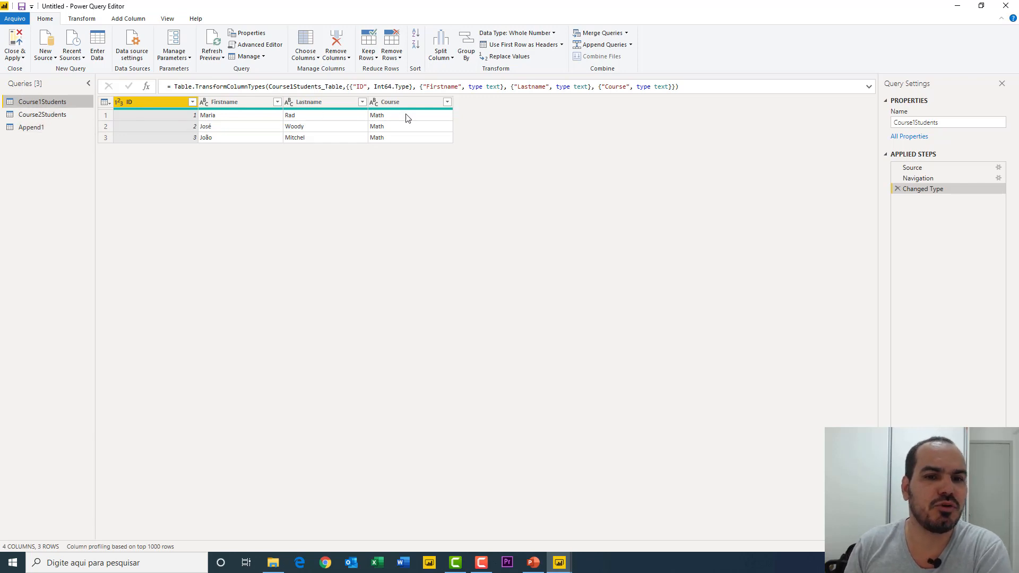
{"action": "left_click", "coordinate": [54, 117]}
{"action": "left_click", "coordinate": [42, 125]}
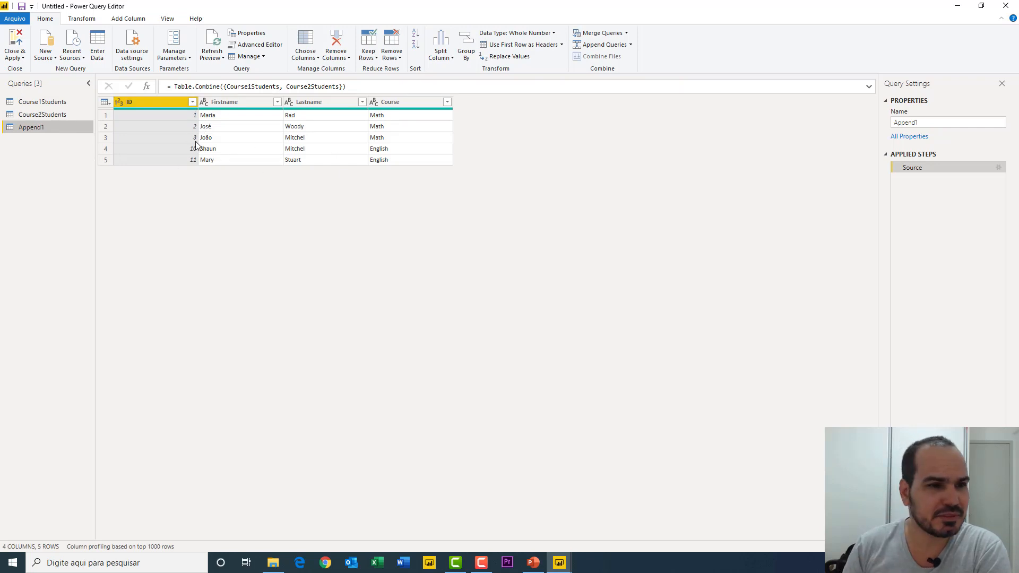
Add a custom column named Temp with the formula "Temp" to Course1Students and set its data type to Text.
{"action": "left_click", "coordinate": [62, 103]}
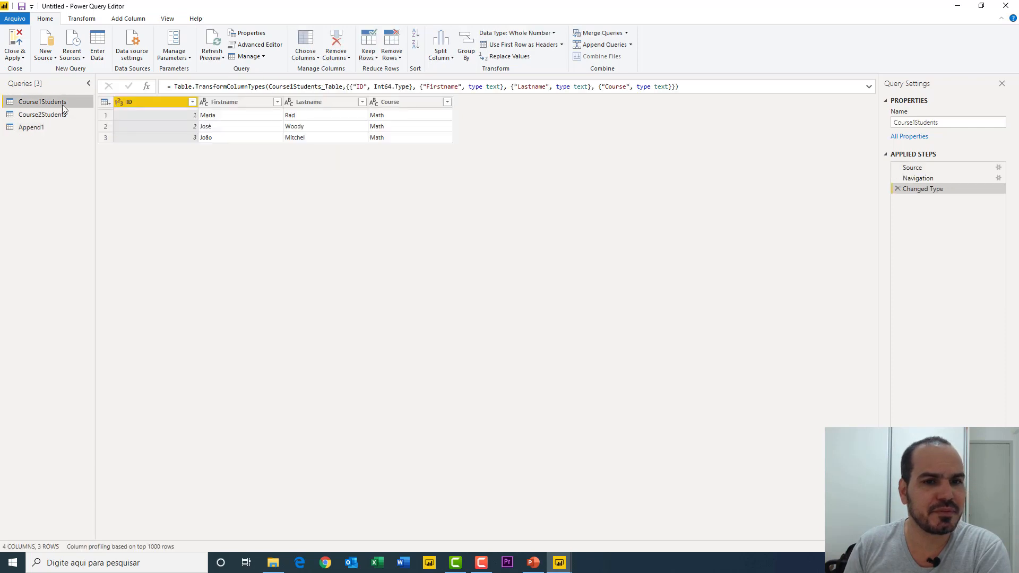
{"action": "left_click", "coordinate": [132, 19]}
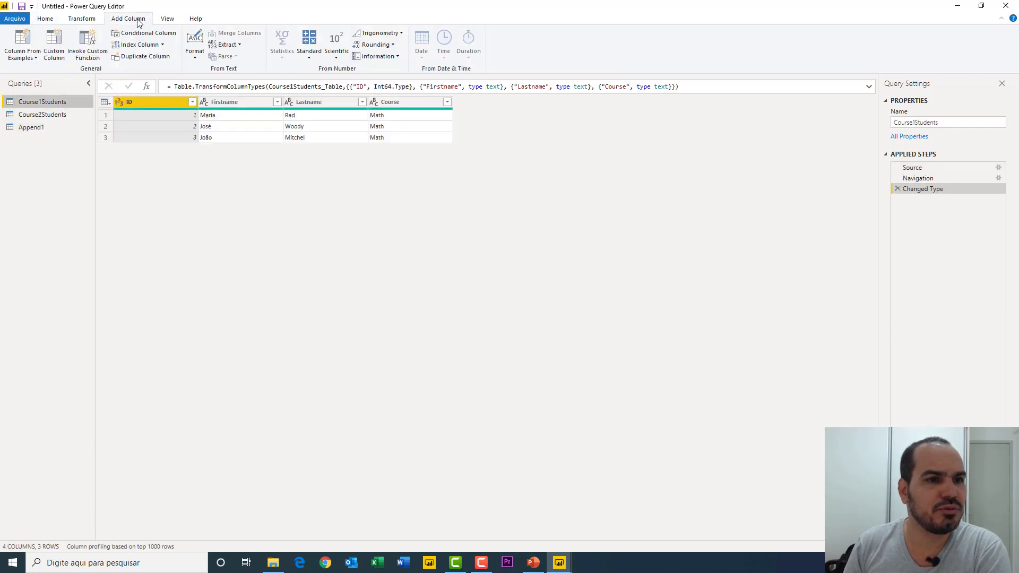
{"action": "left_click", "coordinate": [57, 54]}
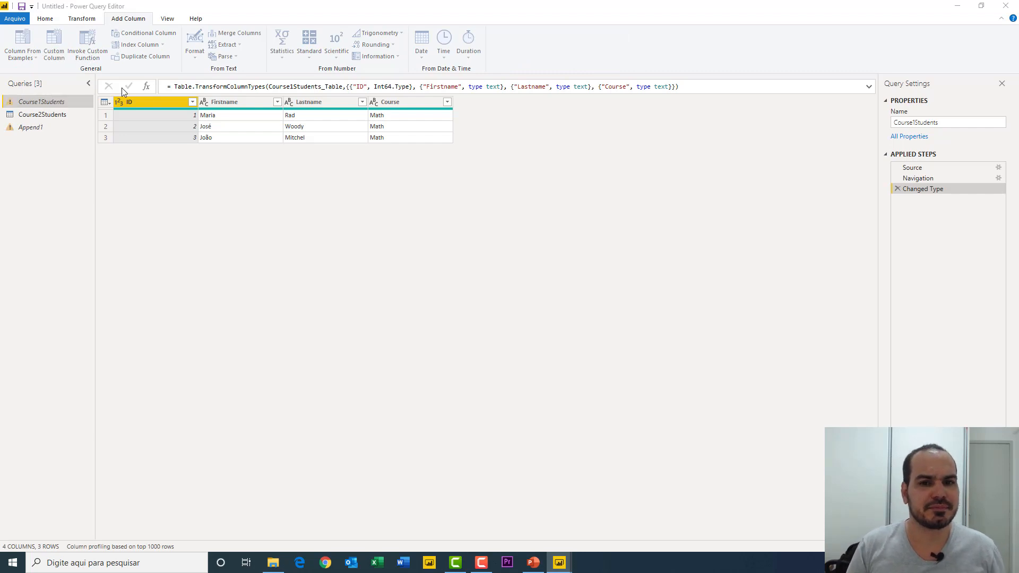
{"action": "left_click_drag", "start_coordinate": [370, 223], "coordinate": [330, 223]}
{"action": "type", "text": "Temp"}
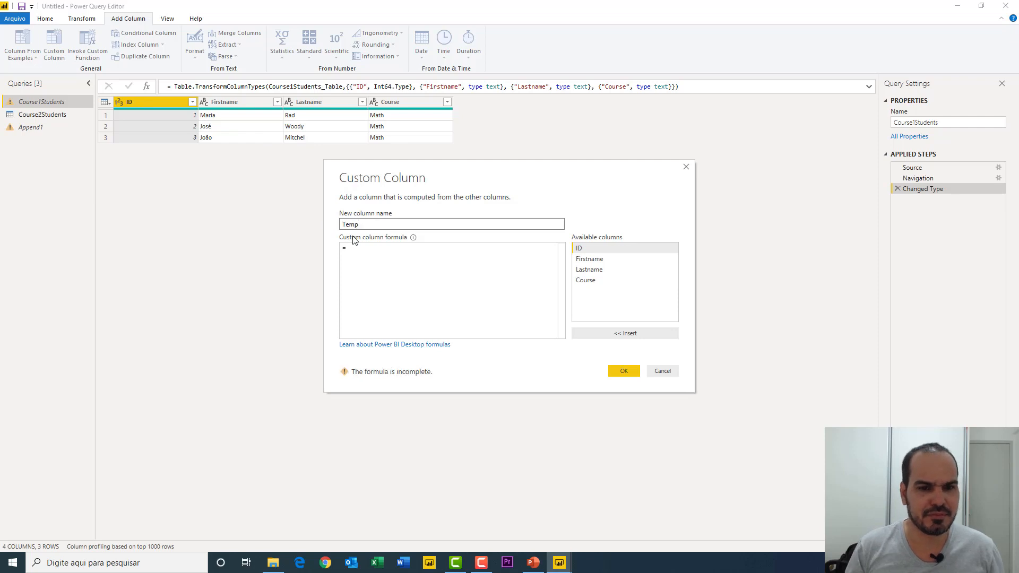
{"action": "left_click", "coordinate": [378, 252]}
{"action": "type", "text": "\"Temp"}
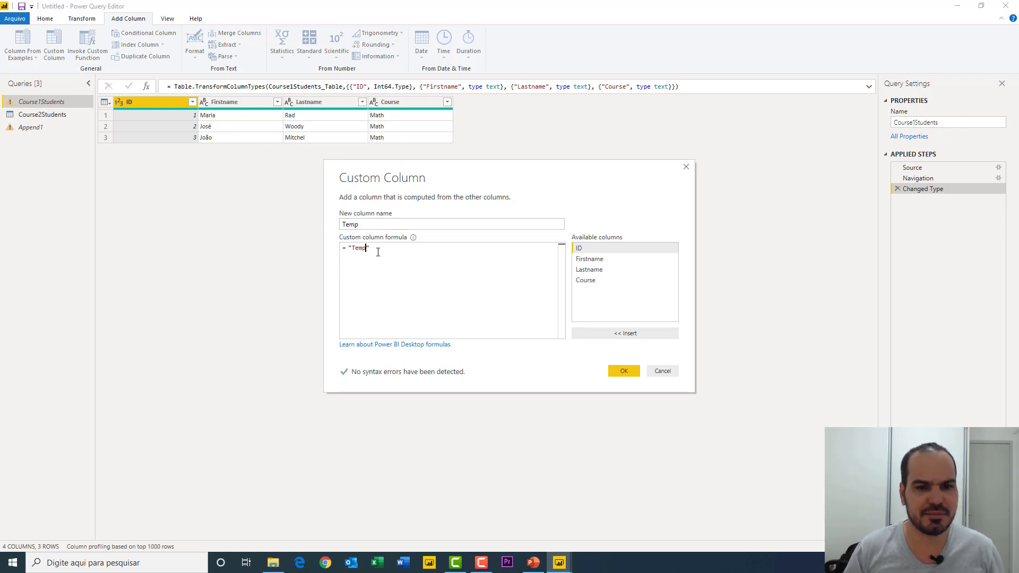
{"action": "left_click", "coordinate": [625, 370]}
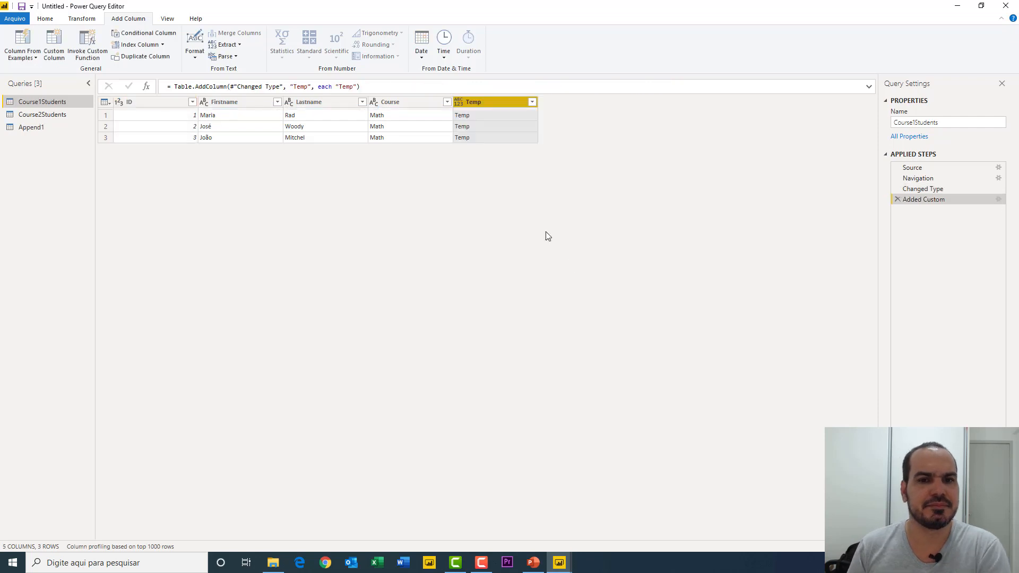
{"action": "left_click", "coordinate": [459, 102]}
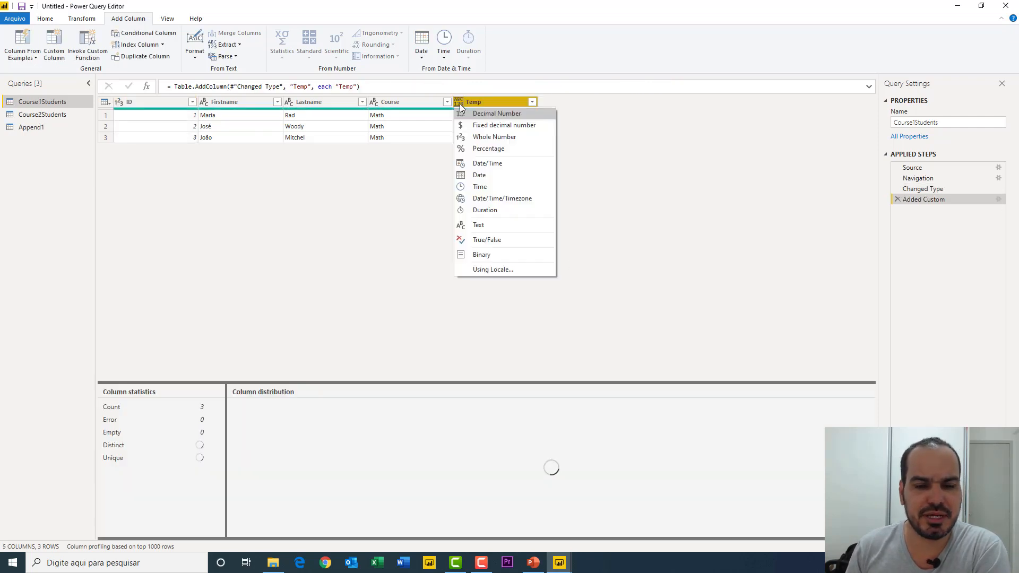
{"action": "left_click", "coordinate": [479, 226]}
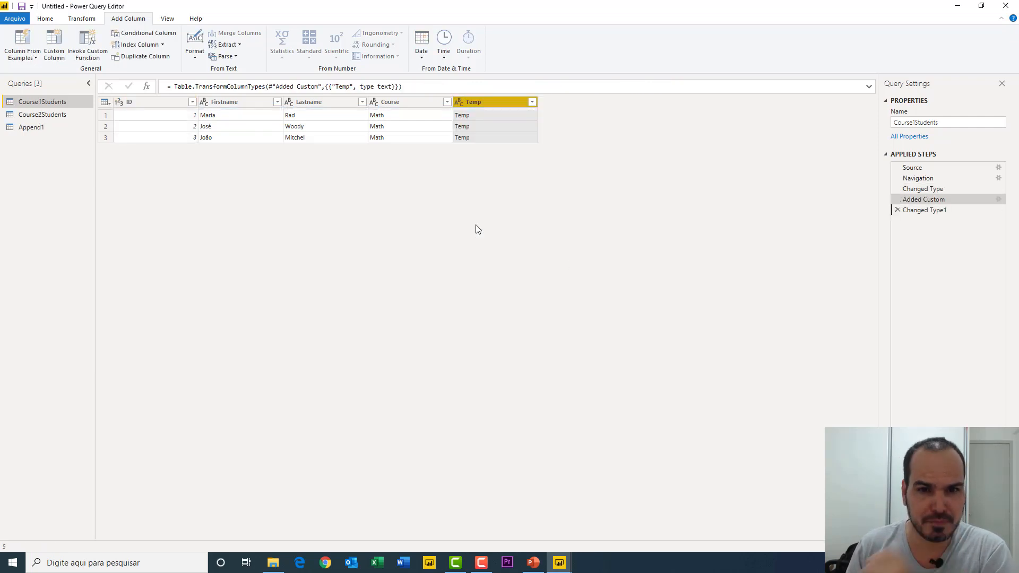
Append Course2Students to the primary table Course1Students as a new query, using the two-table option.
{"action": "left_click", "coordinate": [57, 116]}
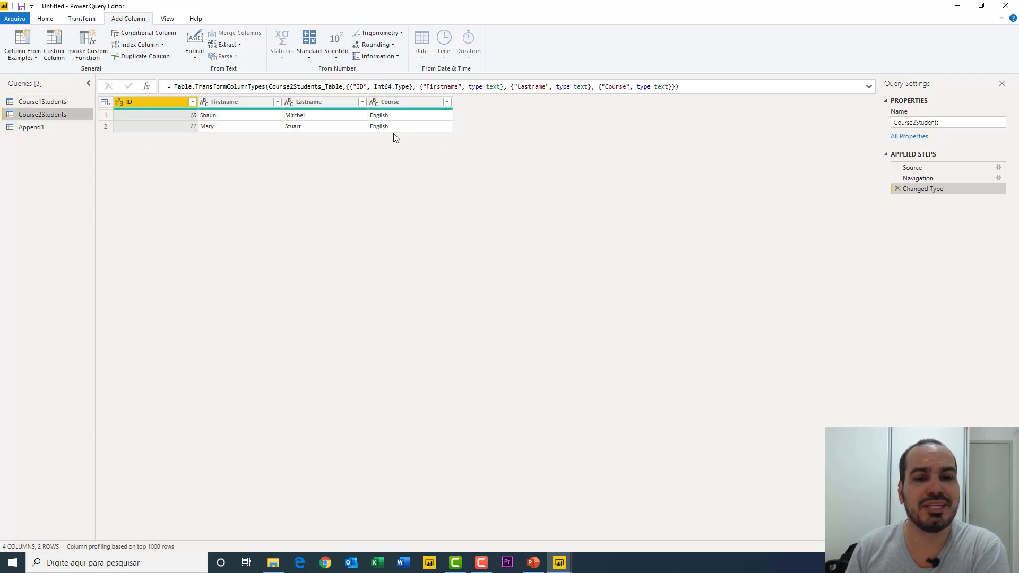
{"action": "left_click", "coordinate": [38, 102]}
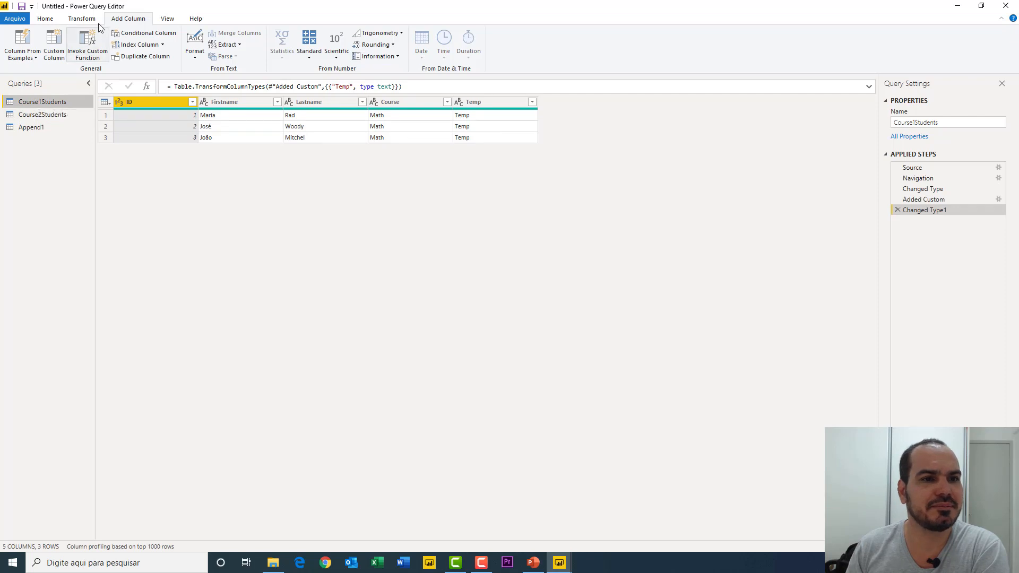
{"action": "left_click", "coordinate": [55, 20]}
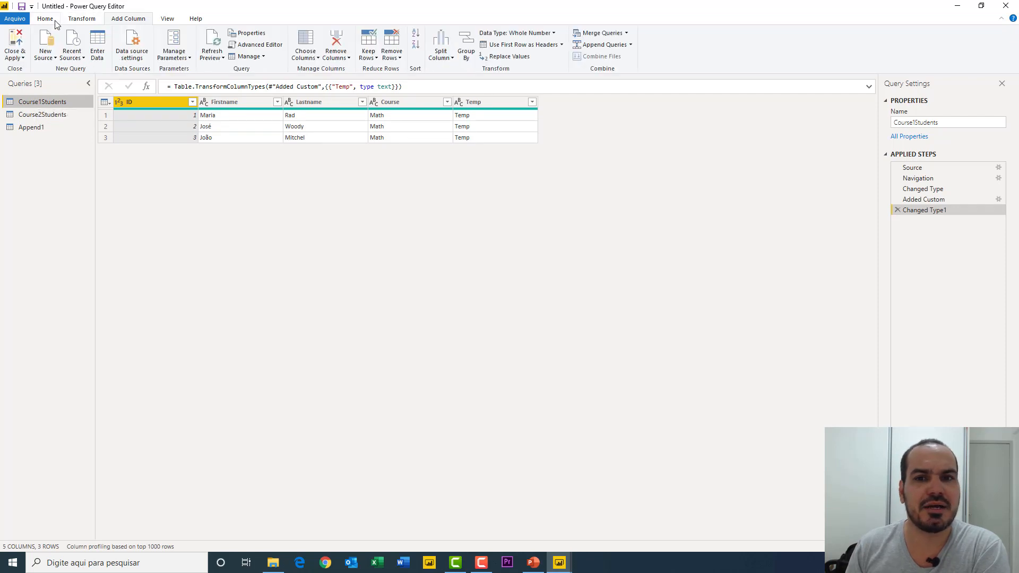
{"action": "left_click", "coordinate": [630, 44]}
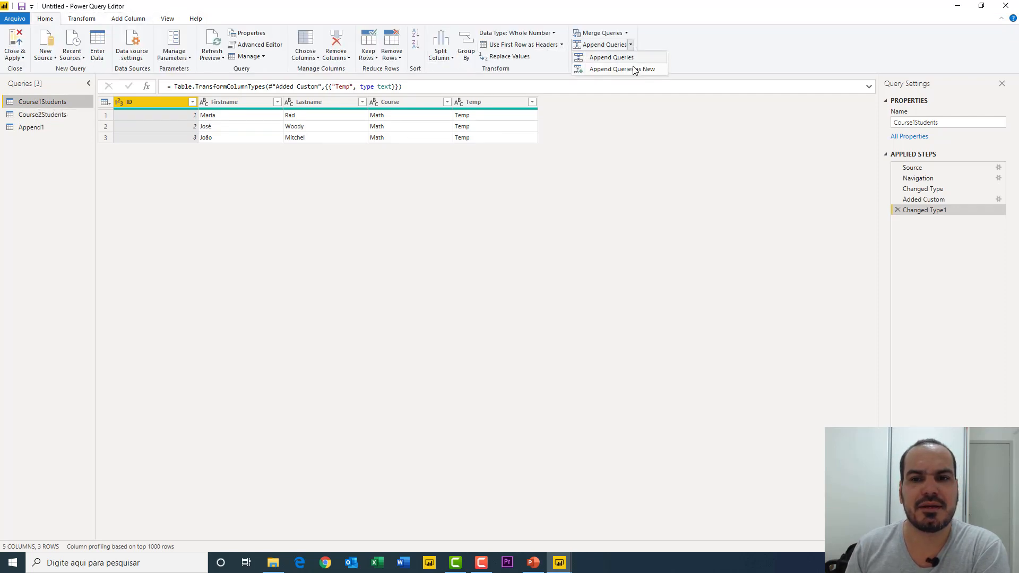
{"action": "left_click", "coordinate": [635, 70]}
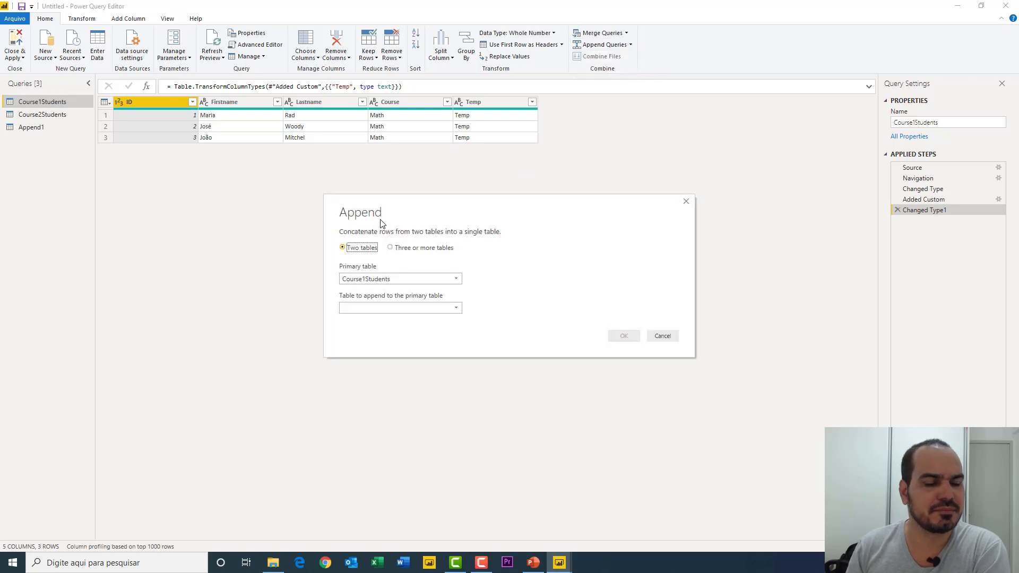
{"action": "left_click", "coordinate": [372, 313]}
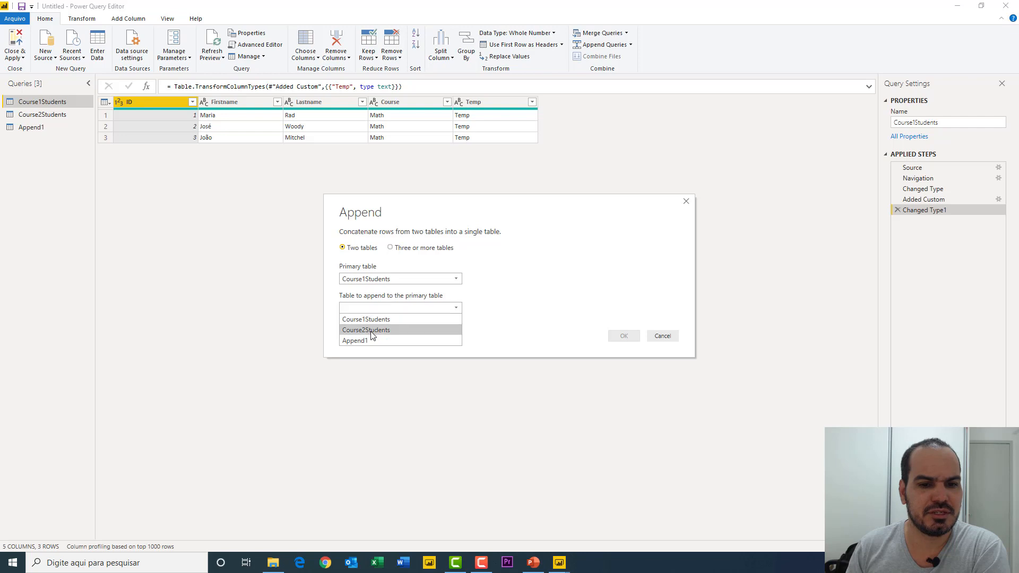
{"action": "left_click", "coordinate": [372, 330]}
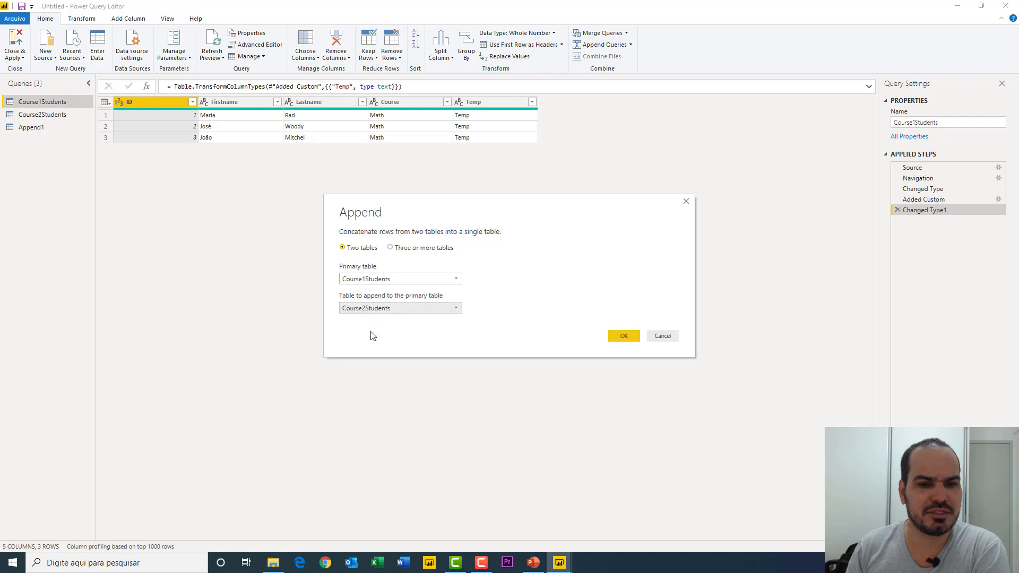
{"action": "left_click", "coordinate": [625, 336]}
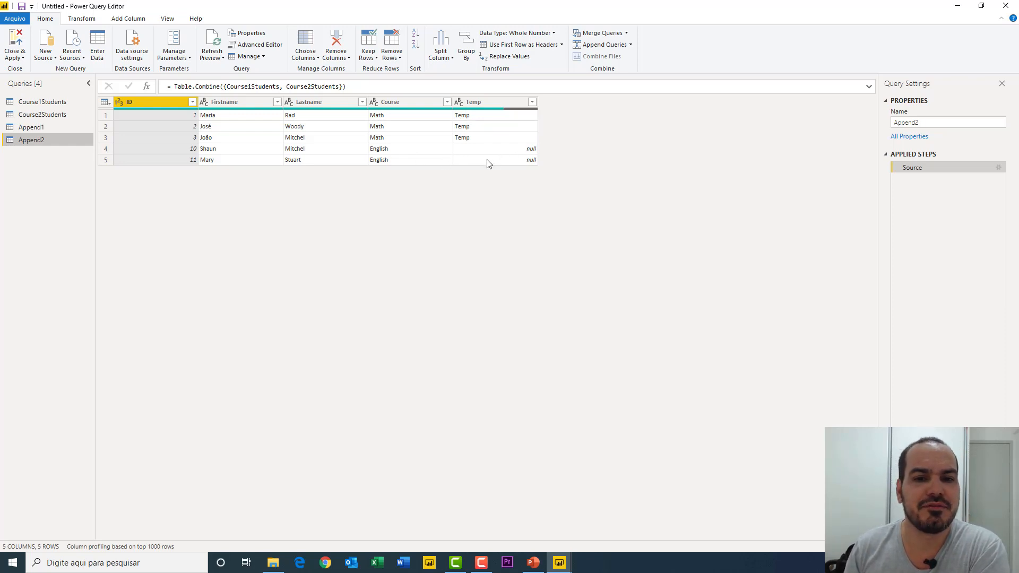
Check the Append2 query against its source table, review the append slide in PowerPoint, and return to Power Query Editor.
{"action": "left_click", "coordinate": [66, 104]}
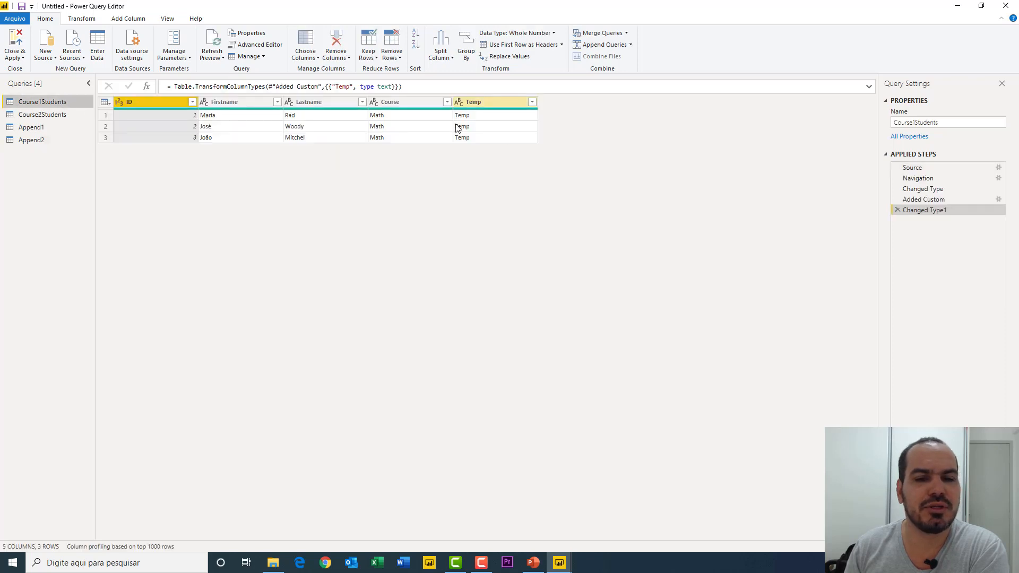
{"action": "left_click", "coordinate": [33, 114]}
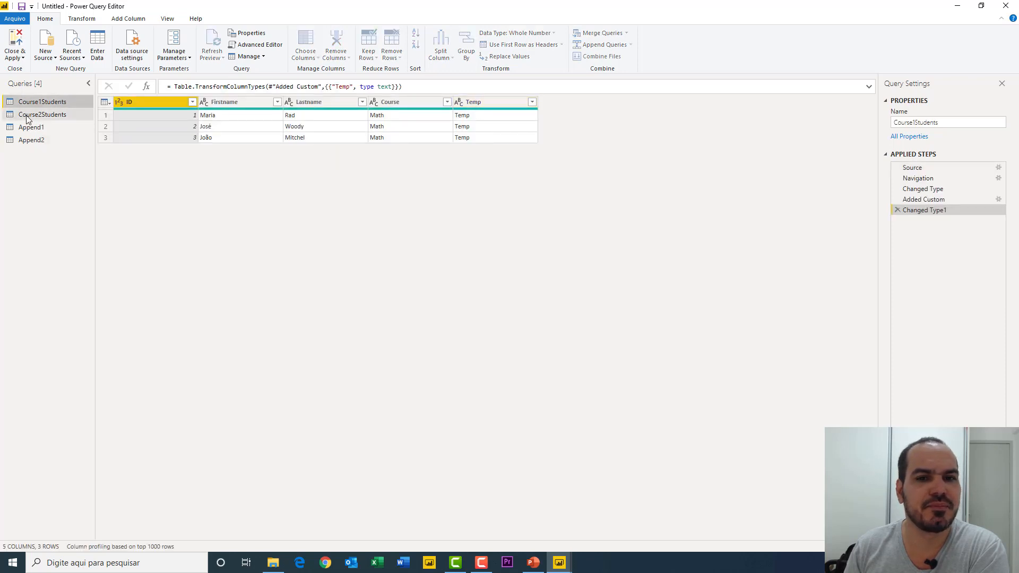
{"action": "left_click", "coordinate": [39, 141]}
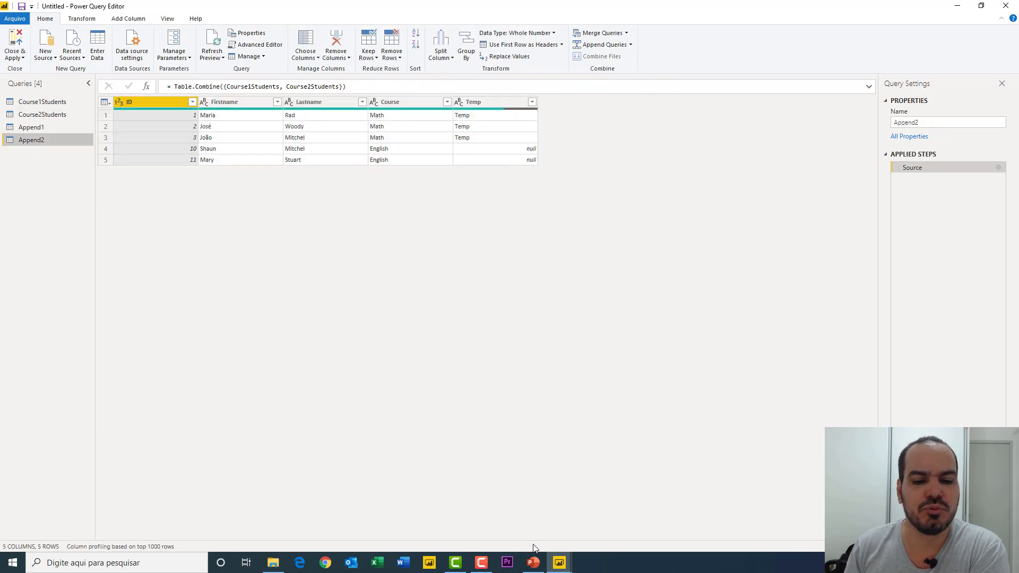
{"action": "left_click", "coordinate": [533, 563]}
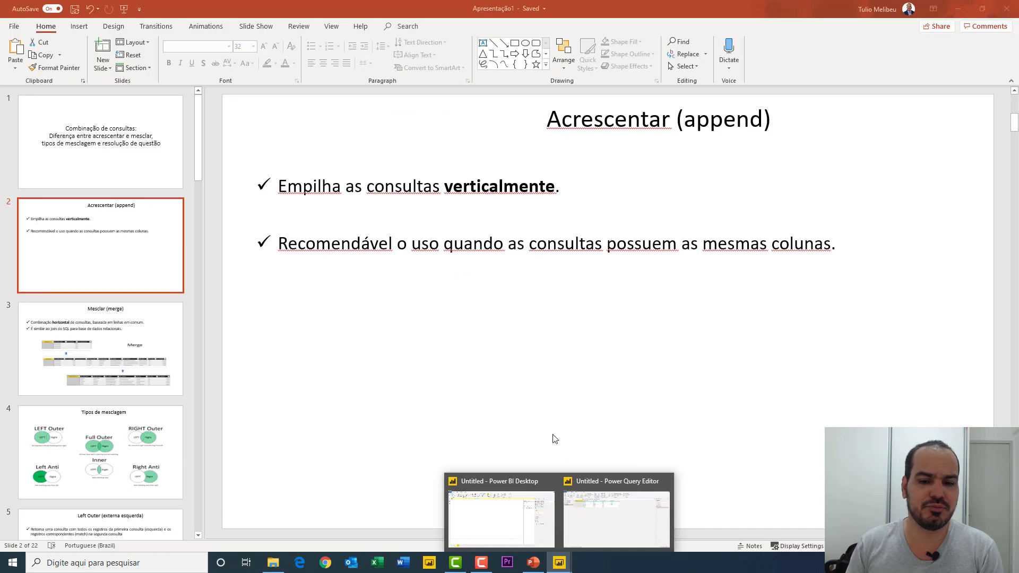
{"action": "left_click", "coordinate": [598, 507]}
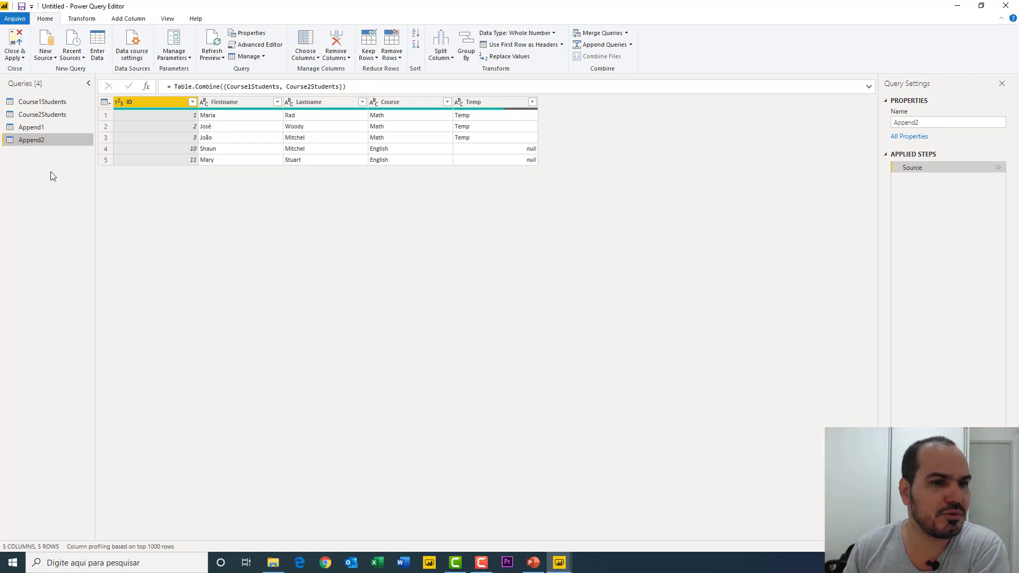
Import the Tabela1 table from the Acidentes 2017 Excel workbook as a new query.
{"action": "left_click", "coordinate": [47, 56]}
{"action": "left_click", "coordinate": [59, 86]}
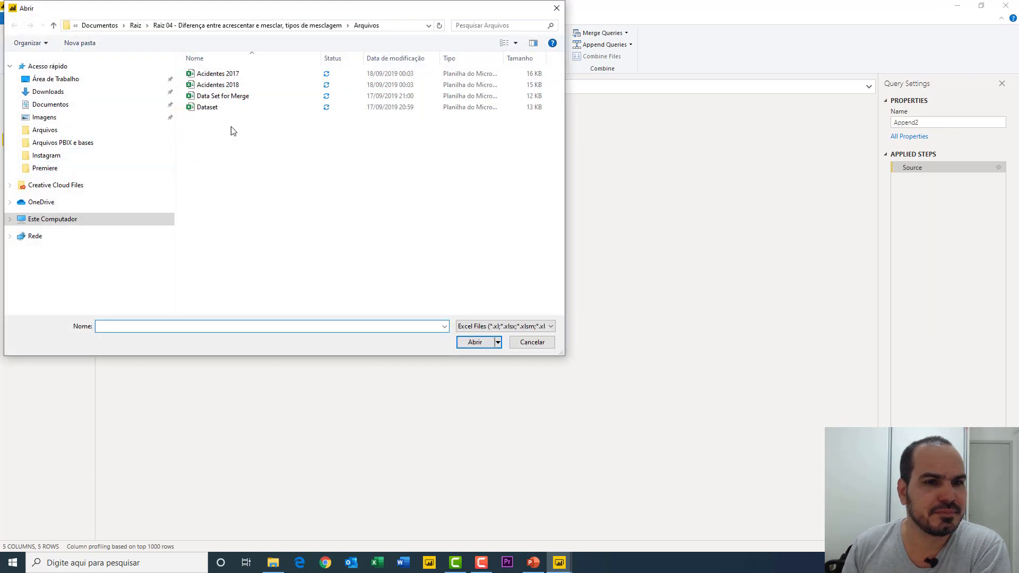
{"action": "left_click", "coordinate": [227, 76]}
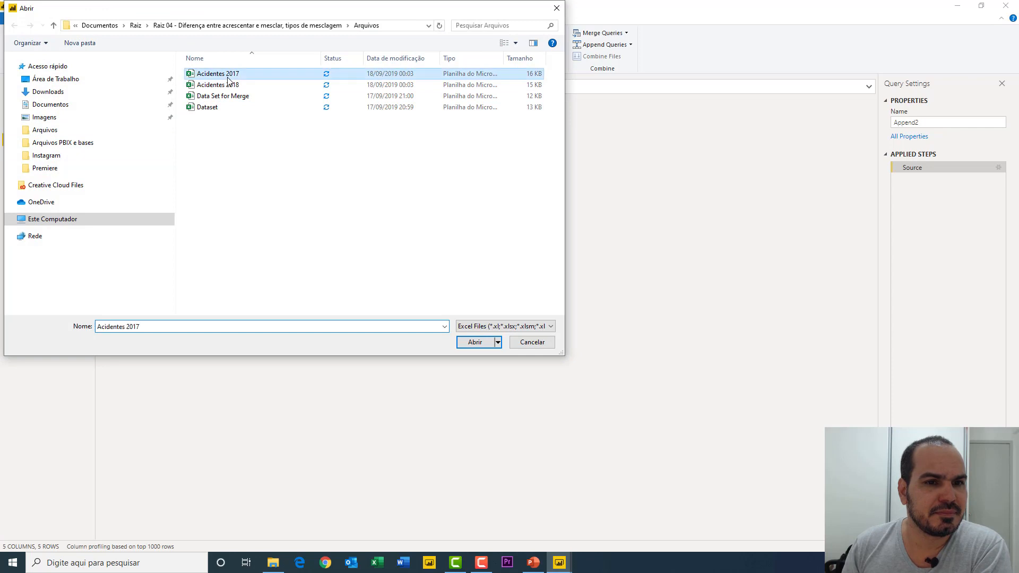
{"action": "left_click", "coordinate": [474, 341]}
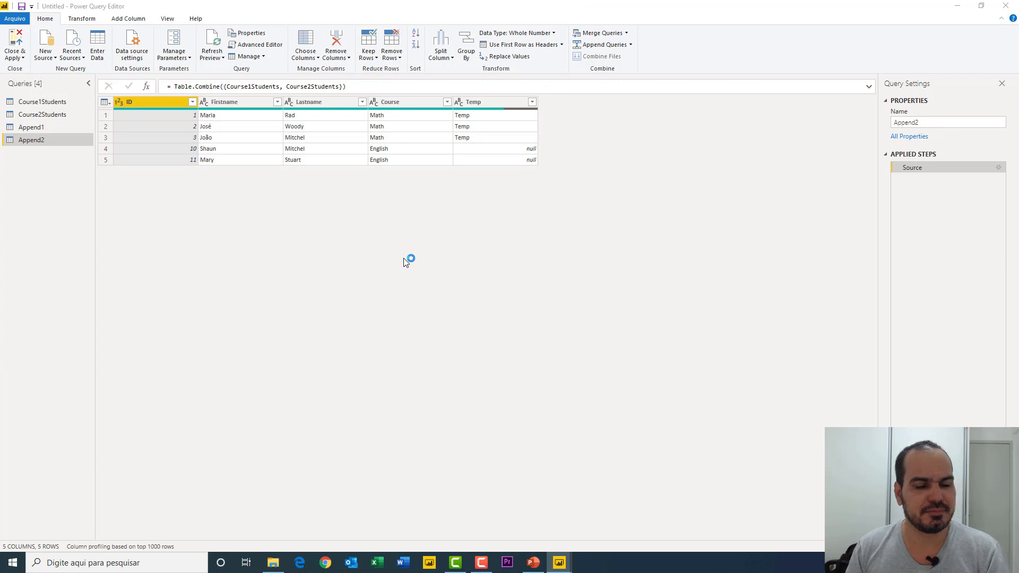
{"action": "left_click", "coordinate": [308, 179]}
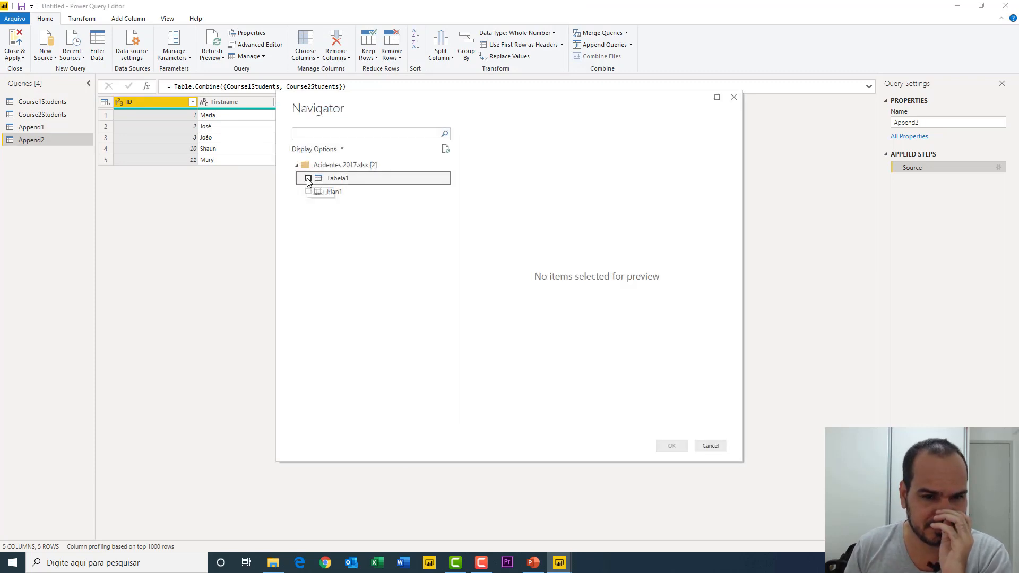
{"action": "left_click", "coordinate": [671, 447]}
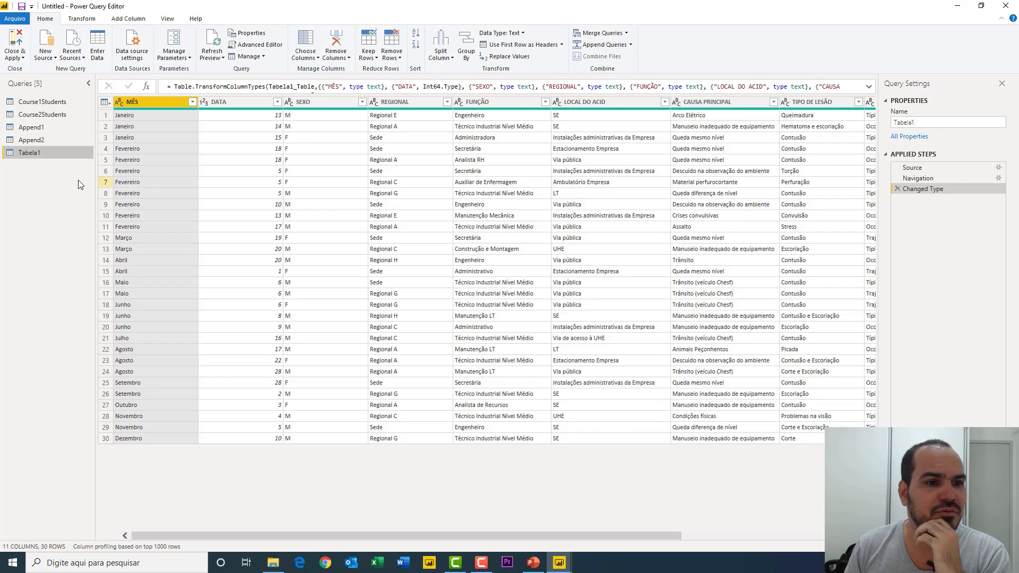
Rename the imported Tabela1 query as 2017.
{"action": "double_click", "coordinate": [32, 153]}
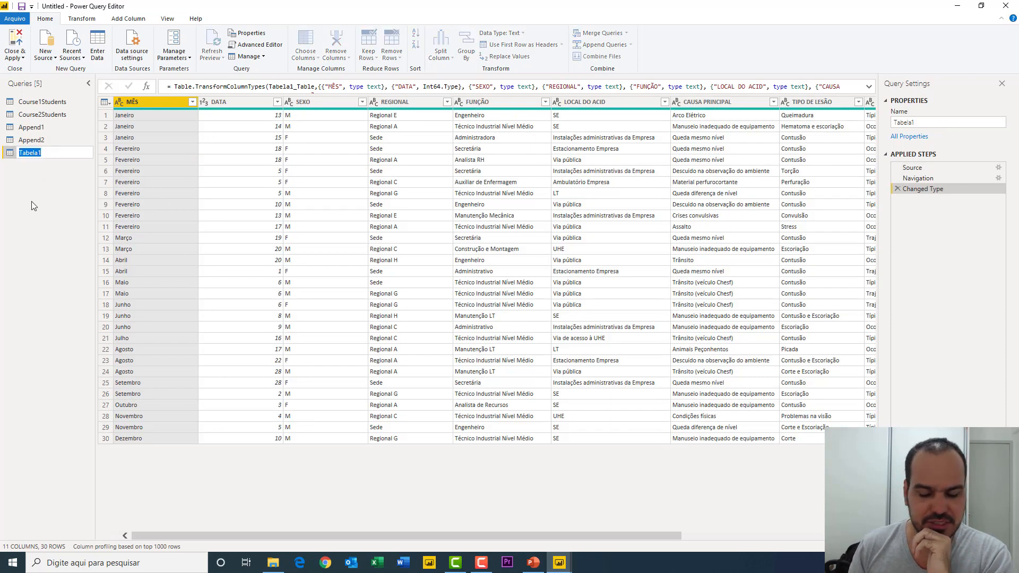
{"action": "type", "text": "2017"}
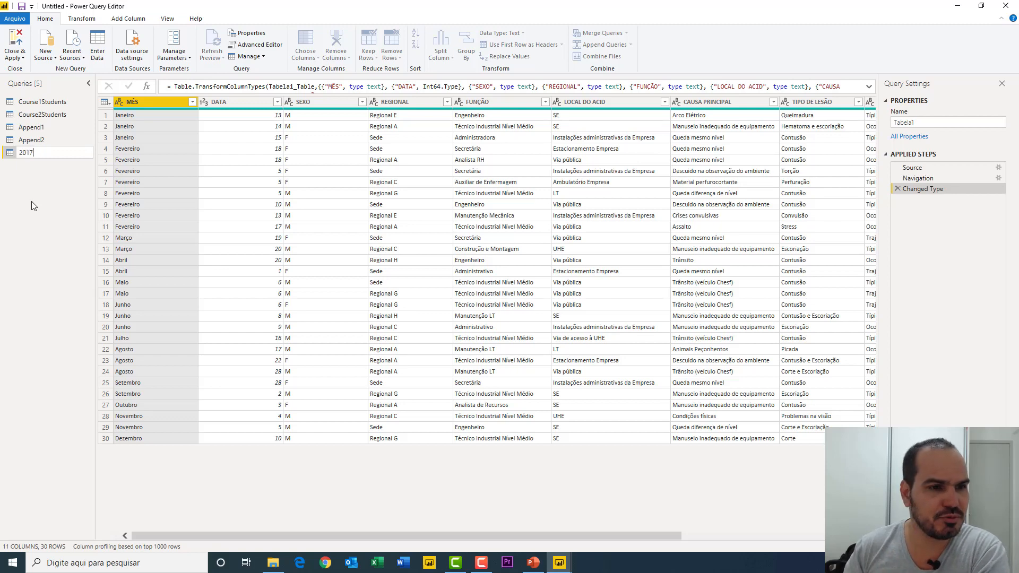
{"action": "key", "text": "Return"}
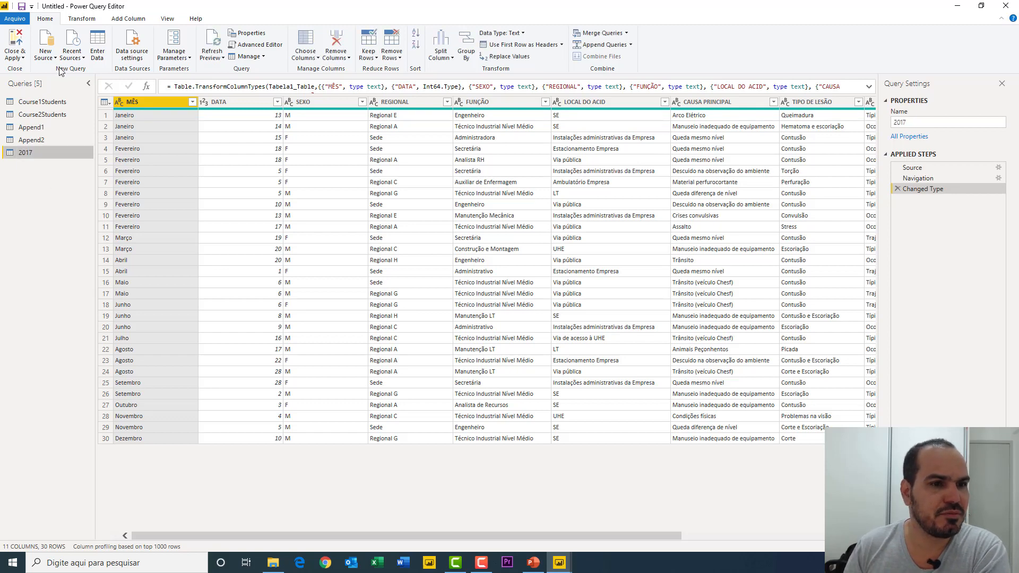
Import the Tabela1 table from the Acidentes 2018 Excel workbook as a new query.
{"action": "left_click", "coordinate": [53, 60]}
{"action": "left_click", "coordinate": [64, 85]}
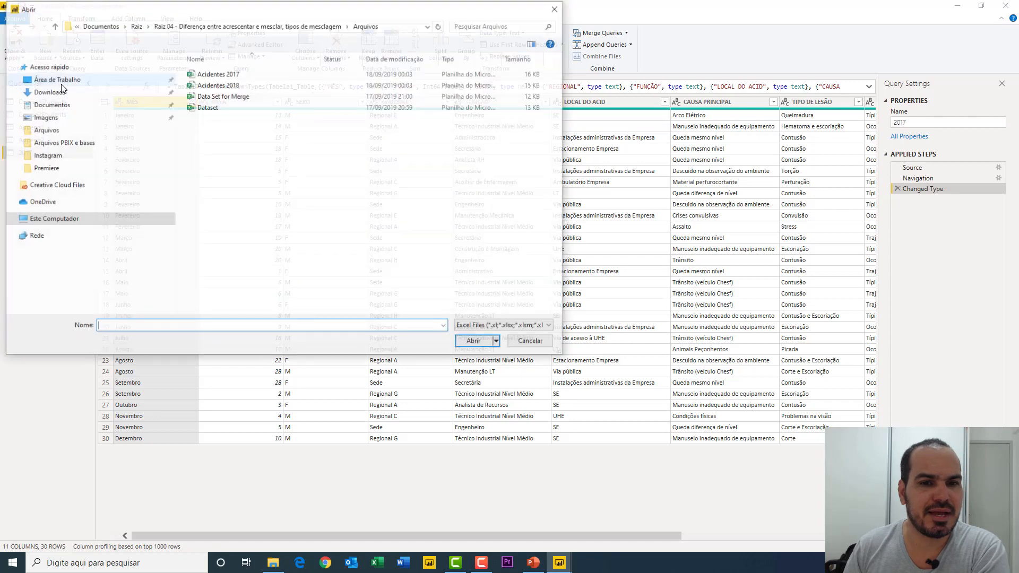
{"action": "double_click", "coordinate": [212, 86]}
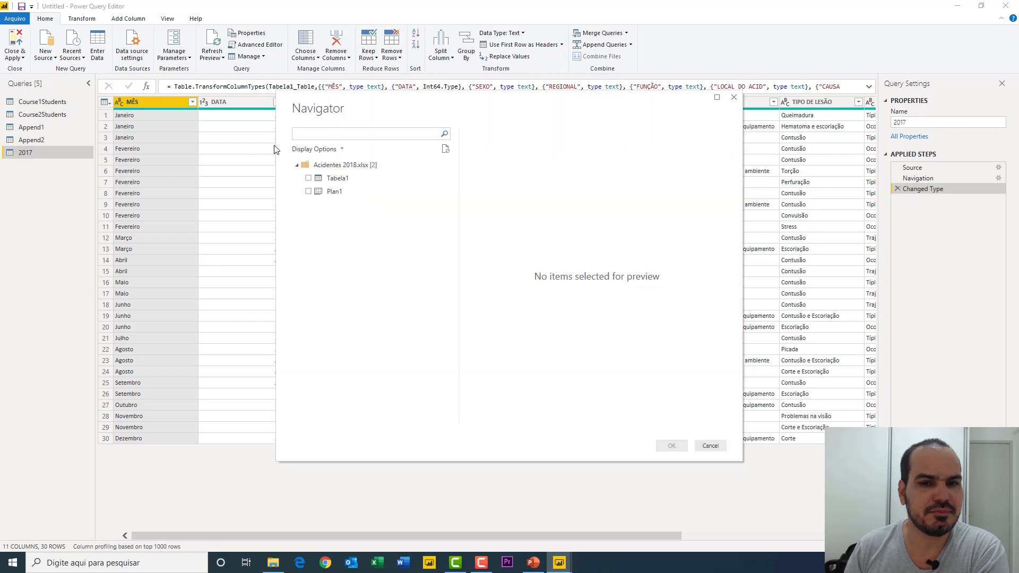
{"action": "left_click", "coordinate": [309, 178]}
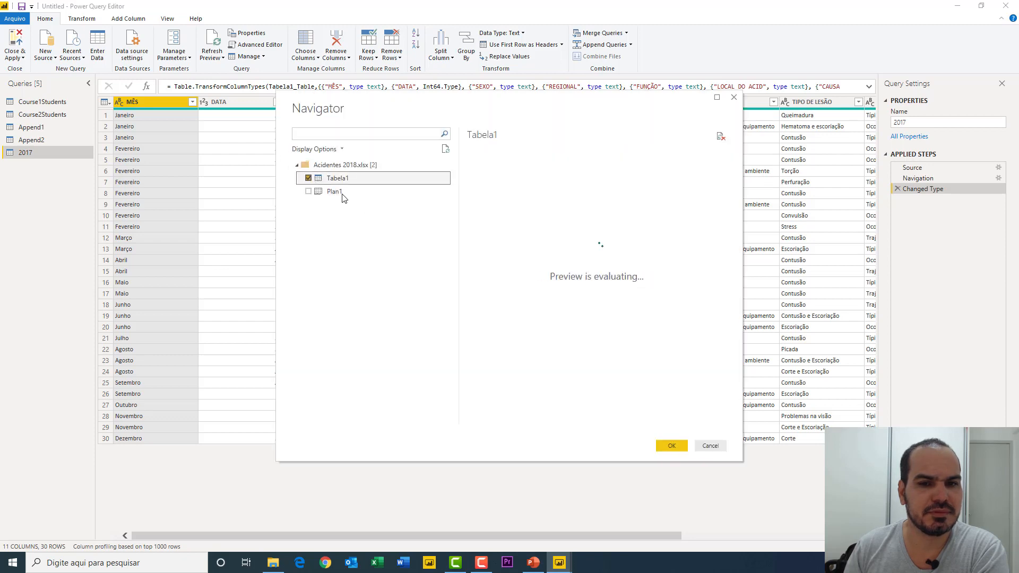
{"action": "left_click", "coordinate": [673, 448]}
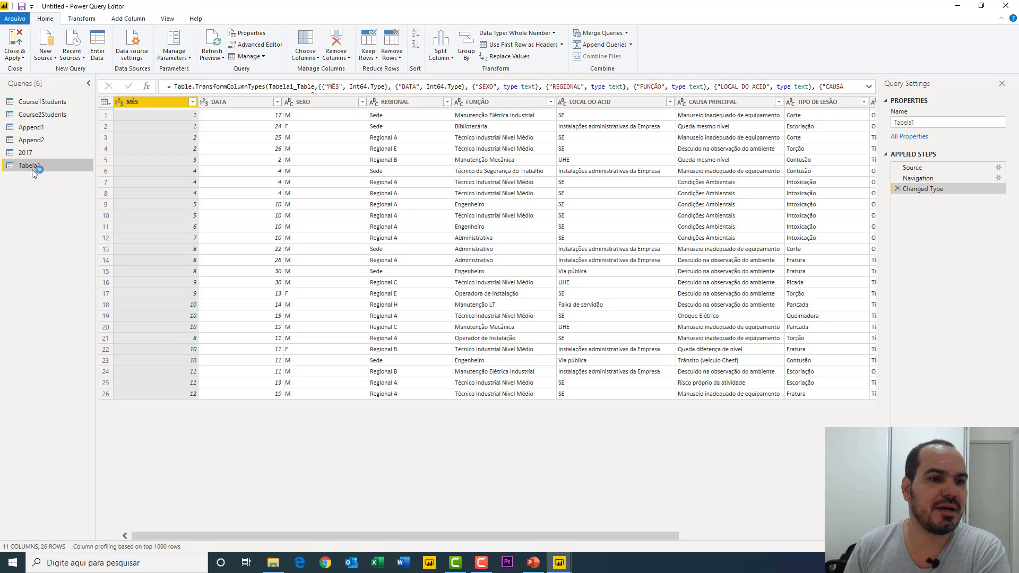
Rename the newly imported Tabela1 query as 2018.
{"action": "double_click", "coordinate": [31, 165]}
{"action": "type", "text": "2018"}
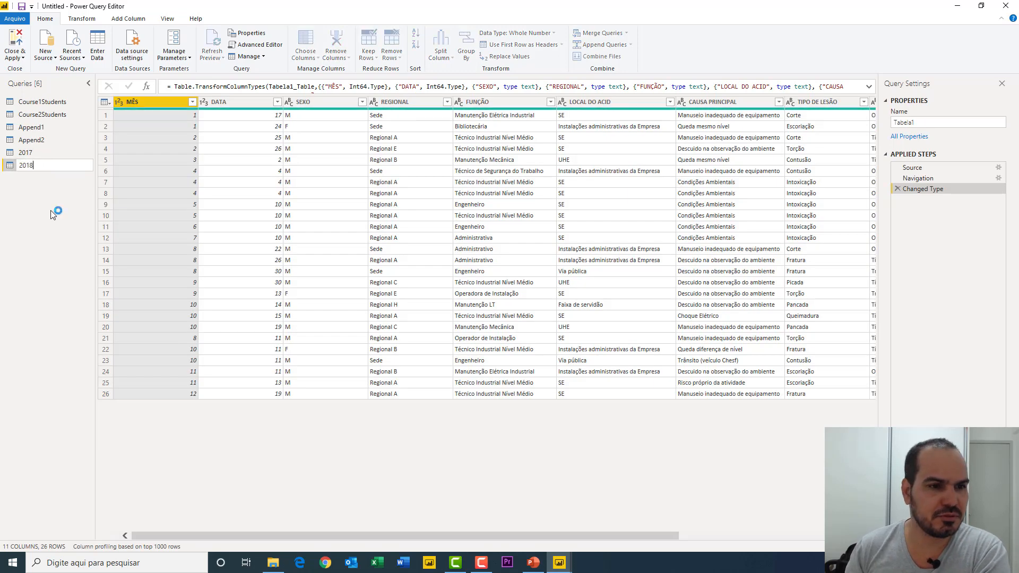
{"action": "key", "text": "Return"}
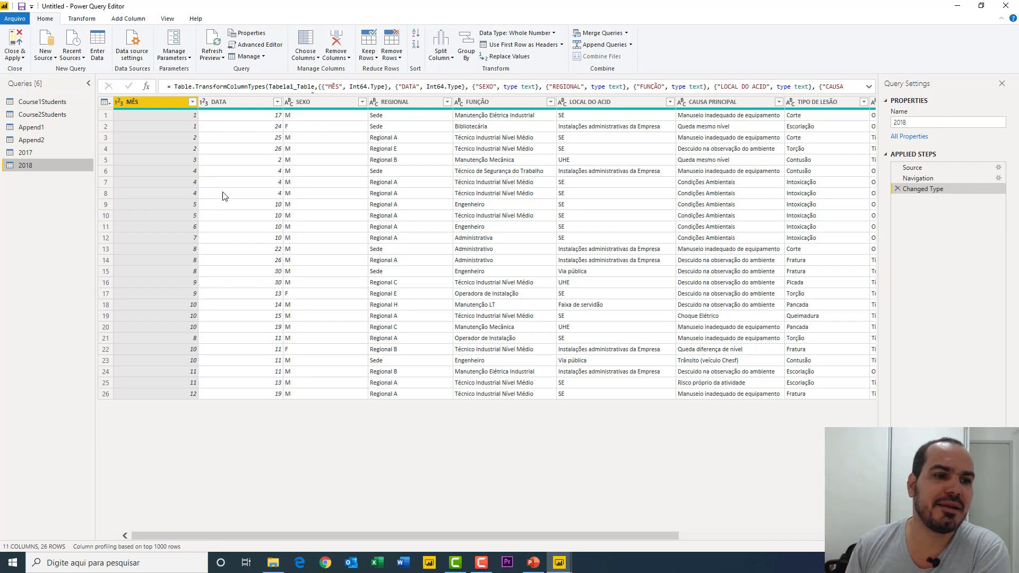
Compare the rows and columns of the 2017 and 2018 queries, and examine the DATA column of the 2017 query.
{"action": "left_click", "coordinate": [43, 150]}
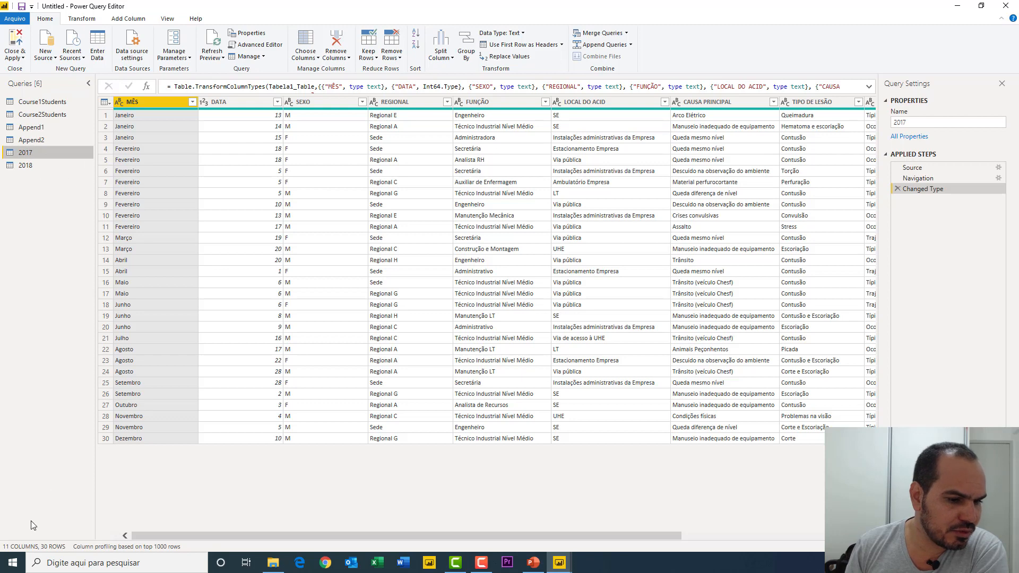
{"action": "left_click", "coordinate": [30, 167]}
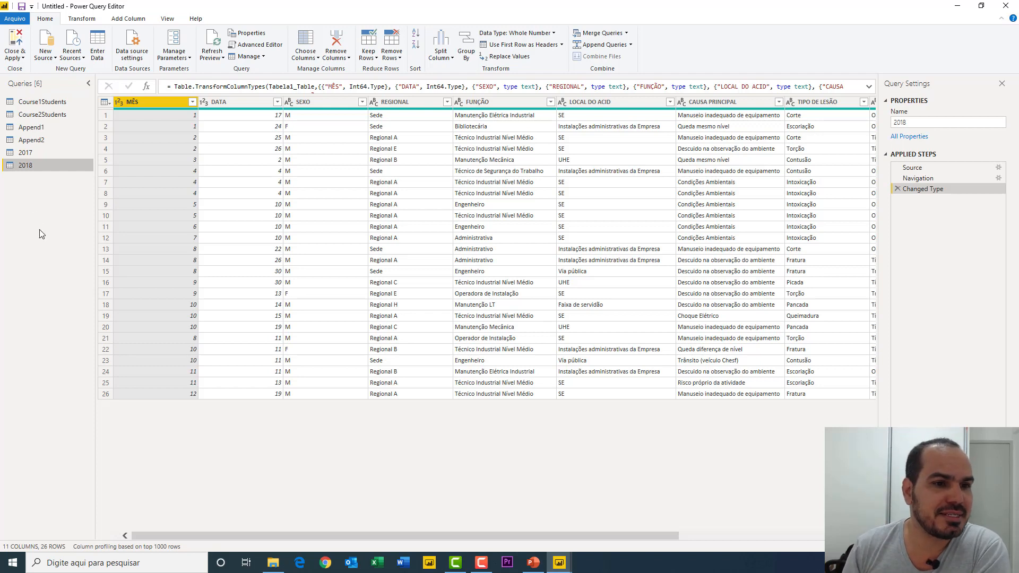
{"action": "left_click", "coordinate": [31, 154]}
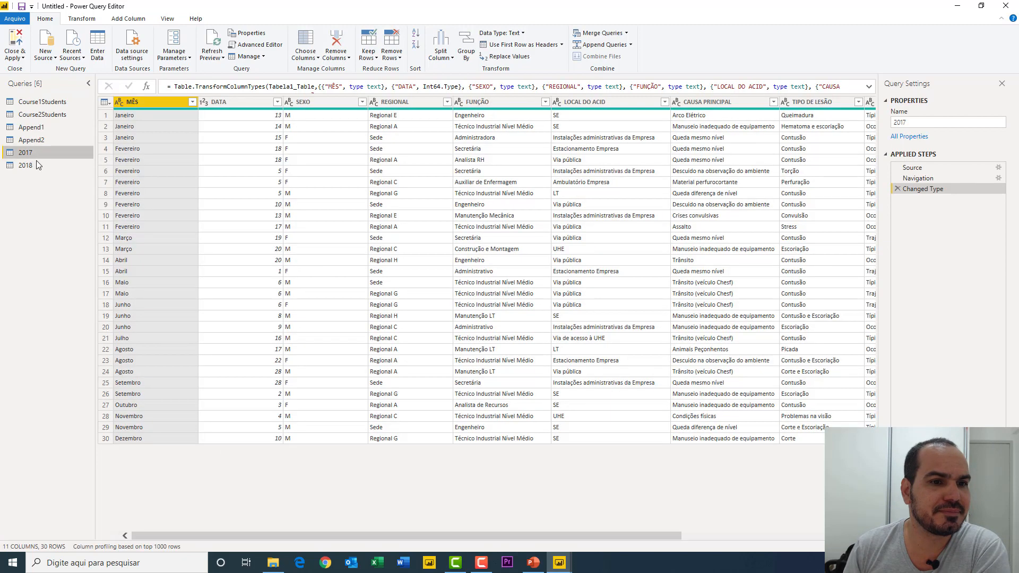
{"action": "left_click", "coordinate": [227, 102]}
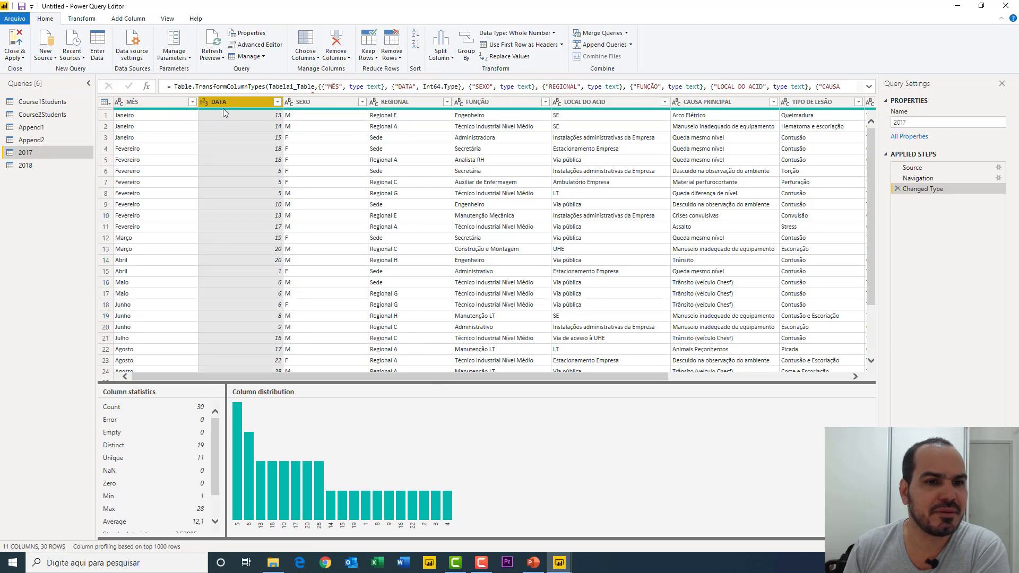
{"action": "left_click_drag", "start_coordinate": [355, 379], "coordinate": [293, 359]}
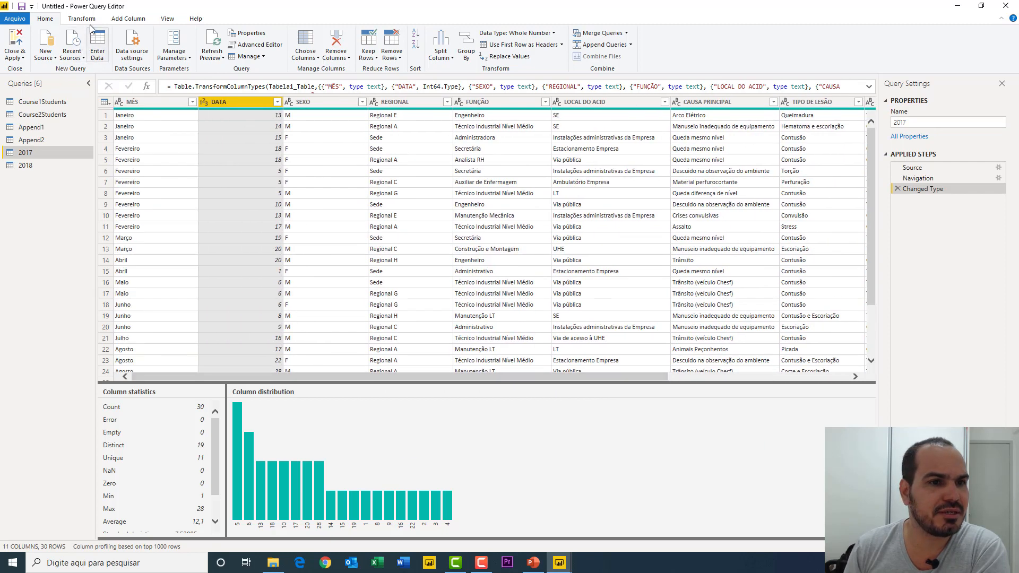
Add a custom column named Ano with the formula 2017 to the 2017 query and set its data type to Whole Number.
{"action": "left_click", "coordinate": [131, 20]}
{"action": "left_click", "coordinate": [60, 51]}
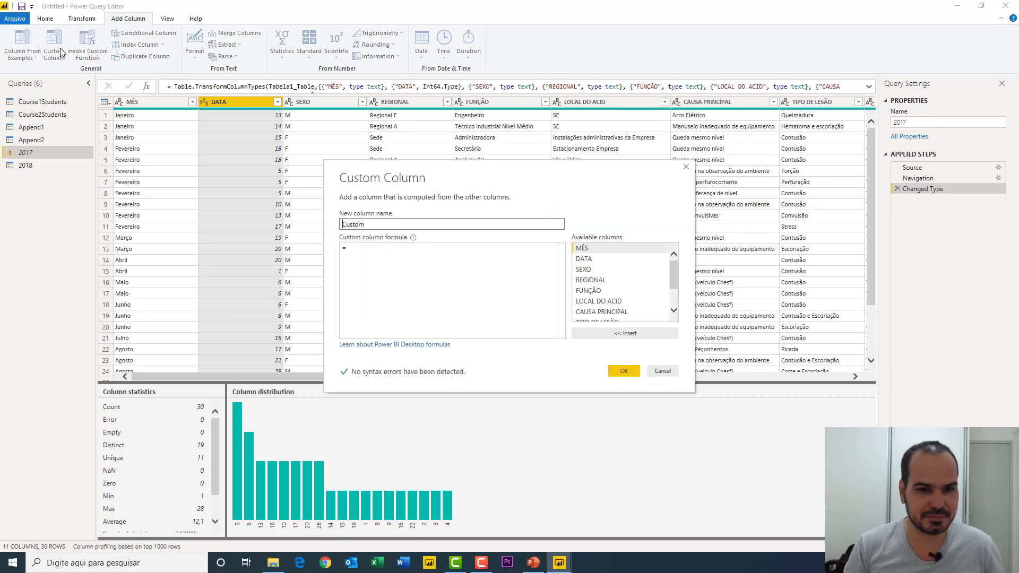
{"action": "double_click", "coordinate": [358, 225]}
{"action": "type", "text": "Ano"}
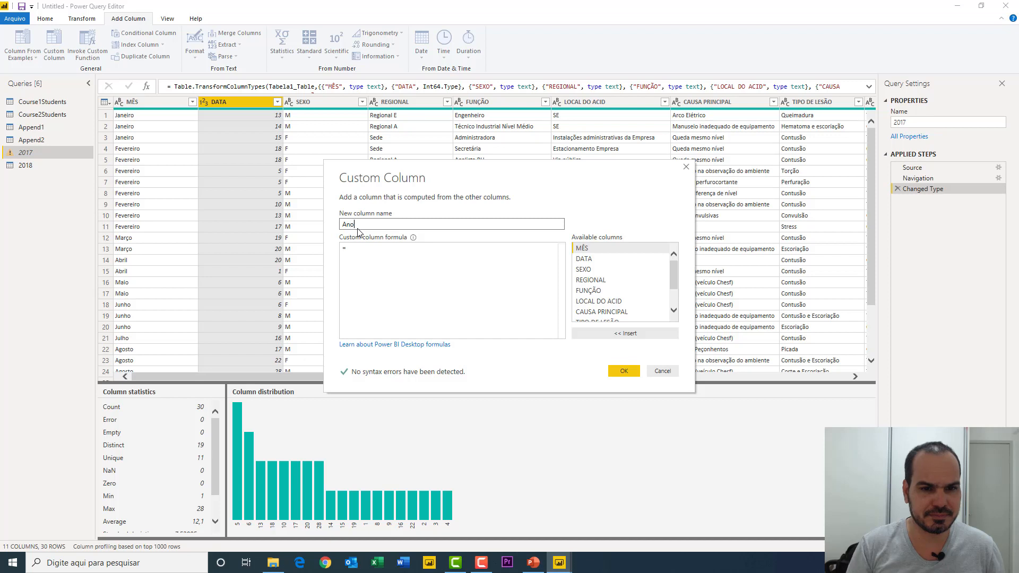
{"action": "key", "text": "Tab"}
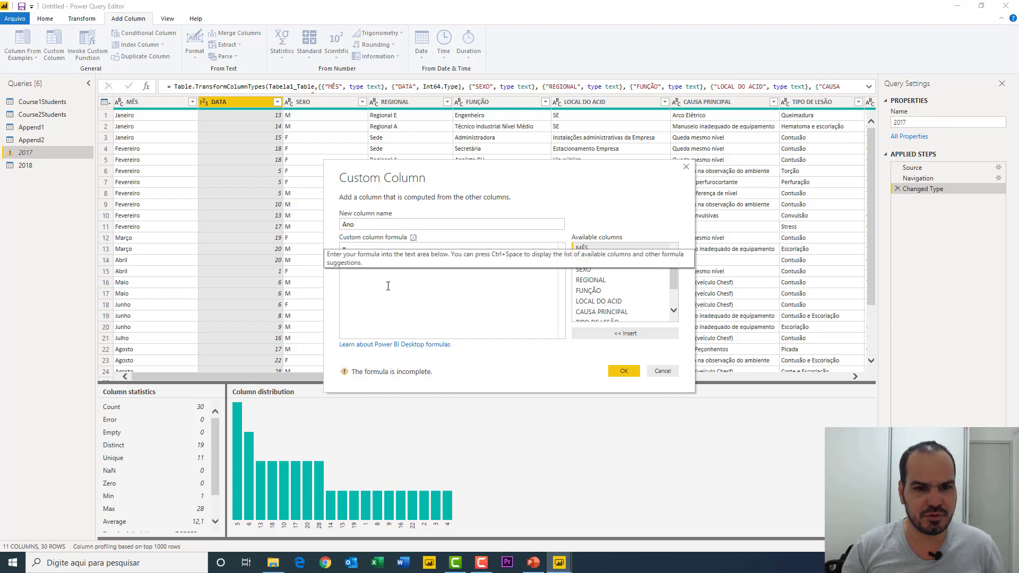
{"action": "type", "text": "2017"}
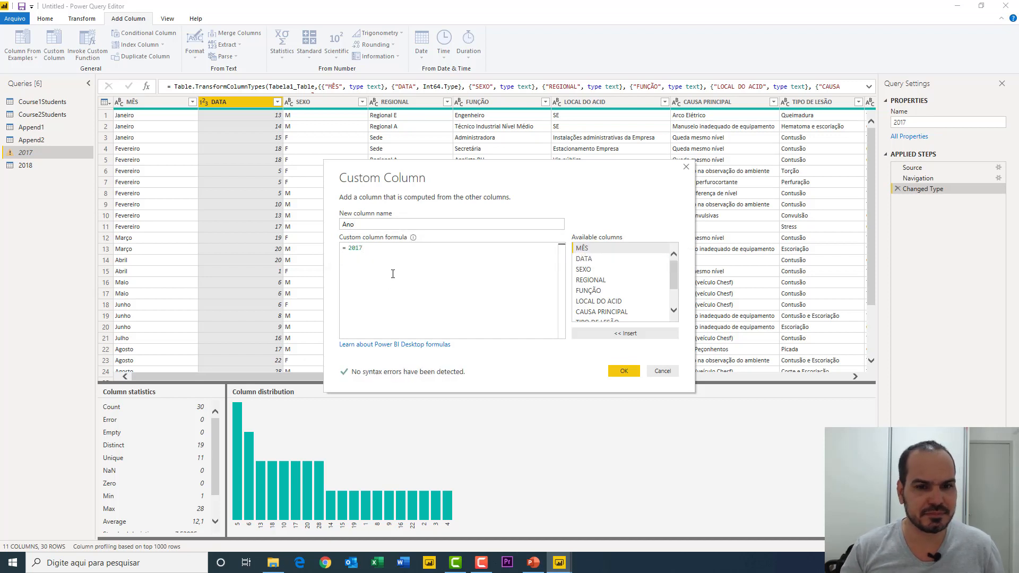
{"action": "left_click", "coordinate": [629, 370]}
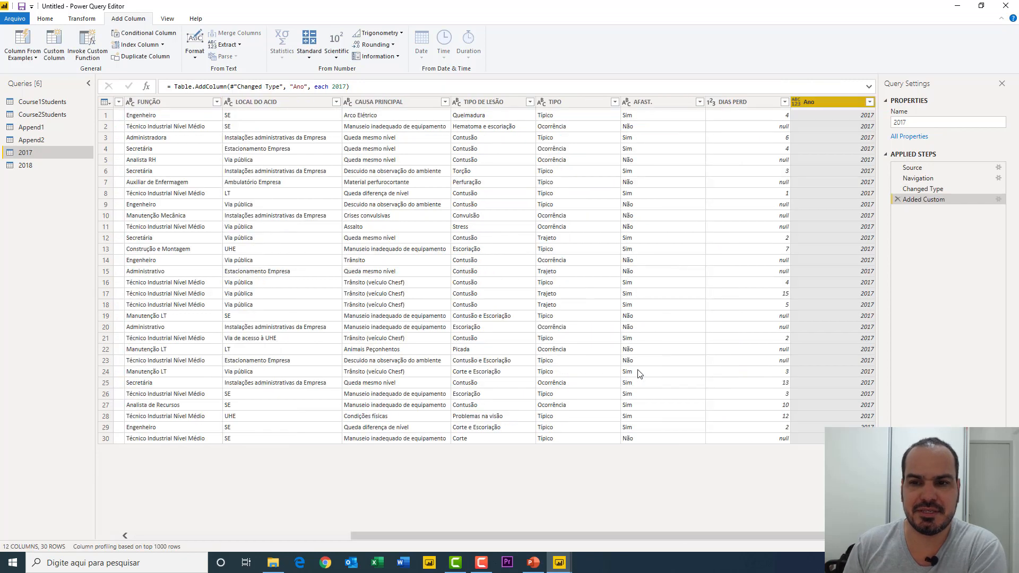
{"action": "left_click", "coordinate": [796, 101]}
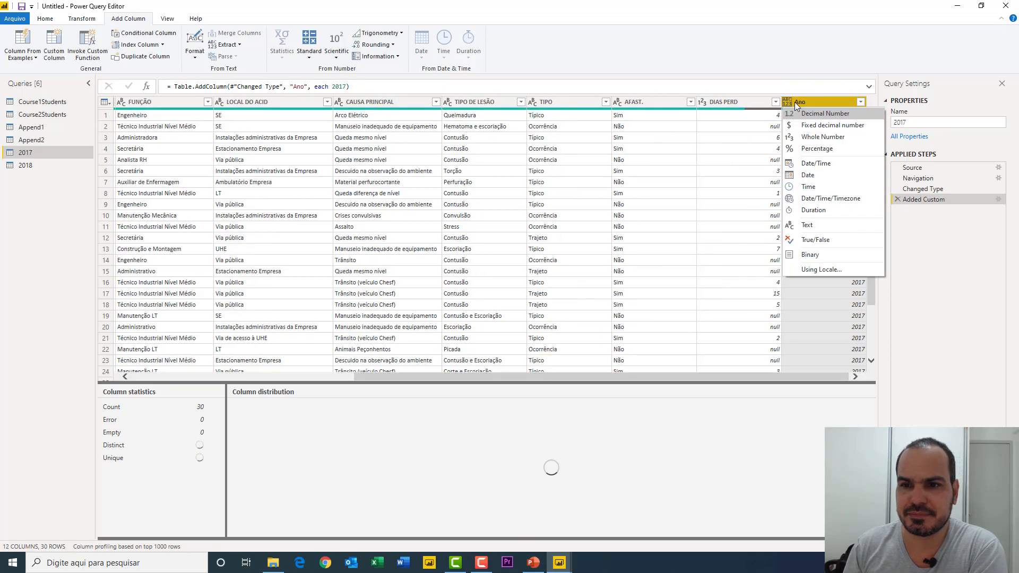
{"action": "left_click", "coordinate": [822, 137]}
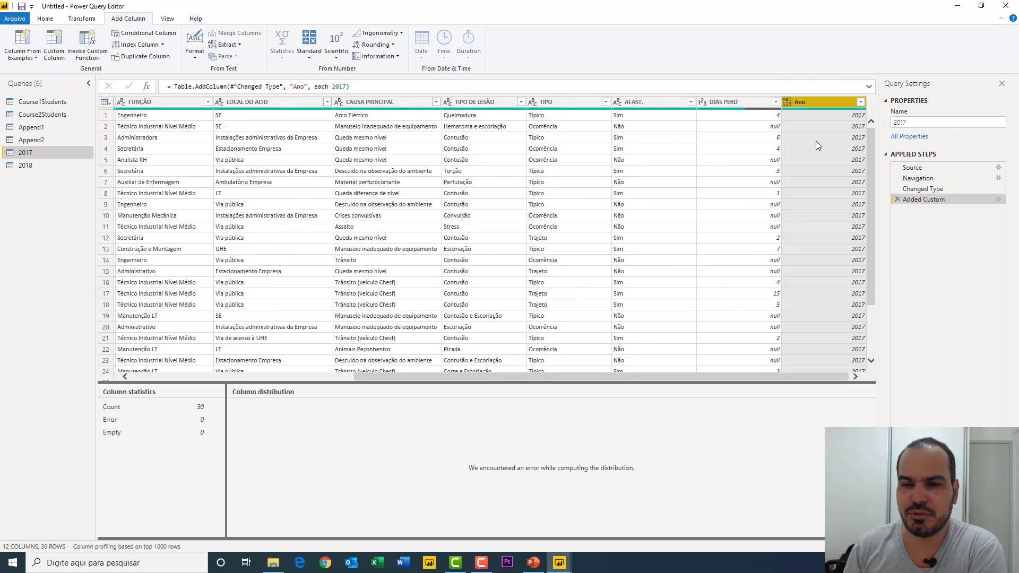
Move the Ano column of the 2017 query so that it sits between DATA and SEXO.
{"action": "left_click_drag", "start_coordinate": [817, 105], "coordinate": [213, 115]}
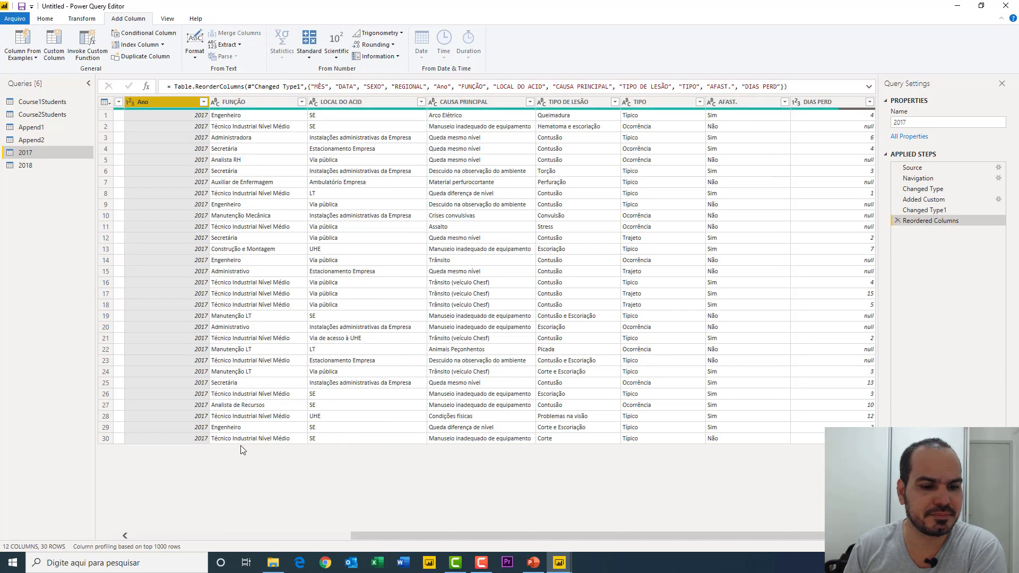
{"action": "left_click_drag", "start_coordinate": [396, 540], "coordinate": [97, 511]}
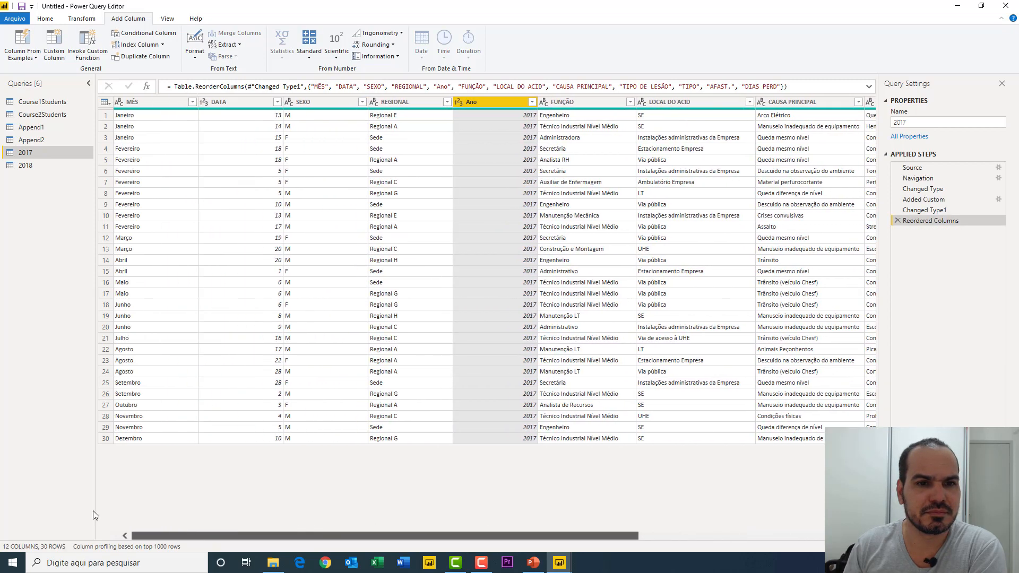
{"action": "left_click_drag", "start_coordinate": [478, 101], "coordinate": [325, 107]}
Rename the DATA column of the 2017 query as Dia and move it ahead of the MÊS column.
{"action": "double_click", "coordinate": [217, 102]}
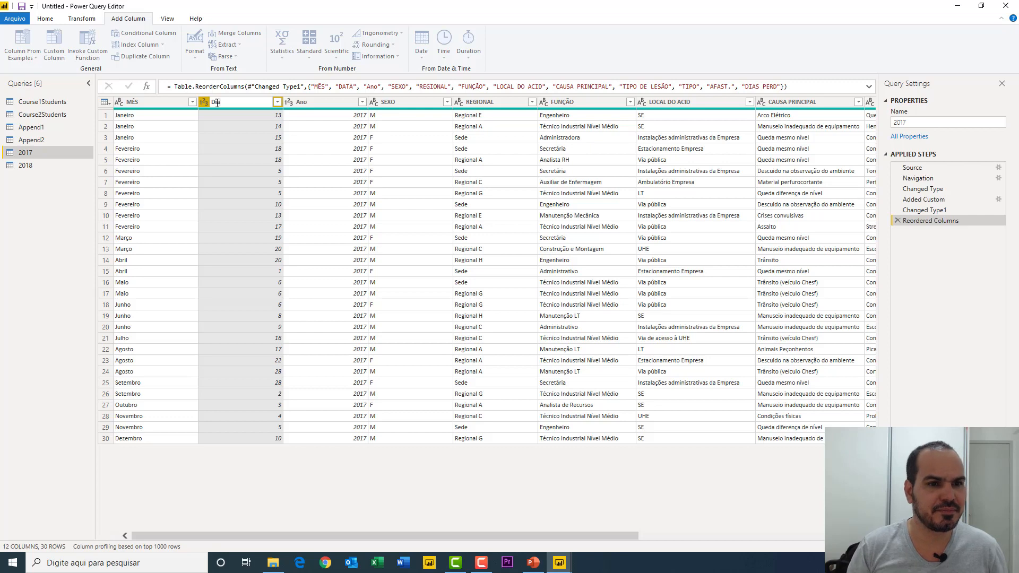
{"action": "key", "text": "Return"}
{"action": "left_click_drag", "start_coordinate": [217, 103], "coordinate": [127, 93]}
Add a custom column named Ano with the formula 2018 to the 2018 query and set its data type to Whole Number.
{"action": "left_click", "coordinate": [31, 165]}
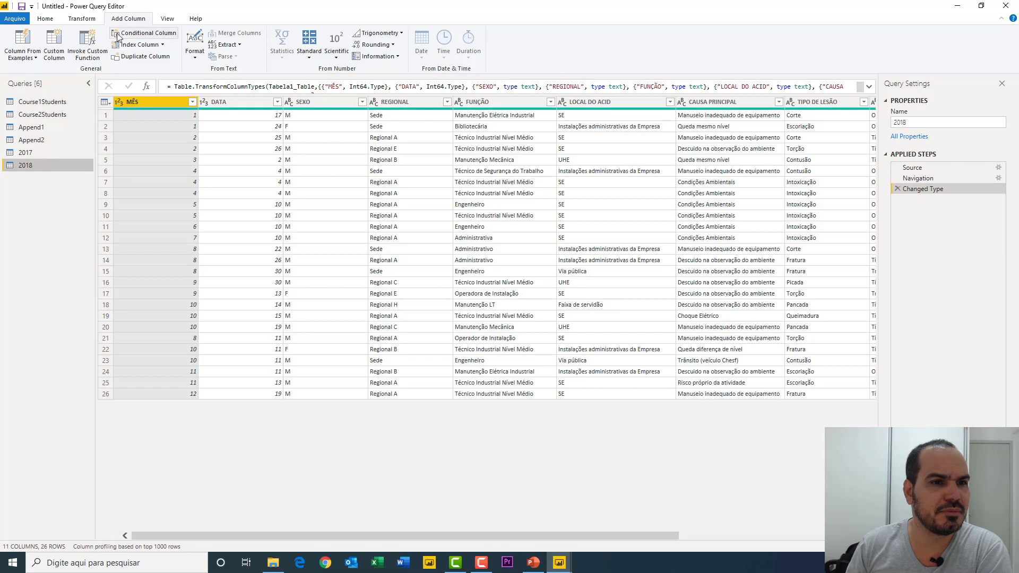
{"action": "left_click", "coordinate": [61, 53]}
{"action": "double_click", "coordinate": [363, 224]}
{"action": "type", "text": "Ano"}
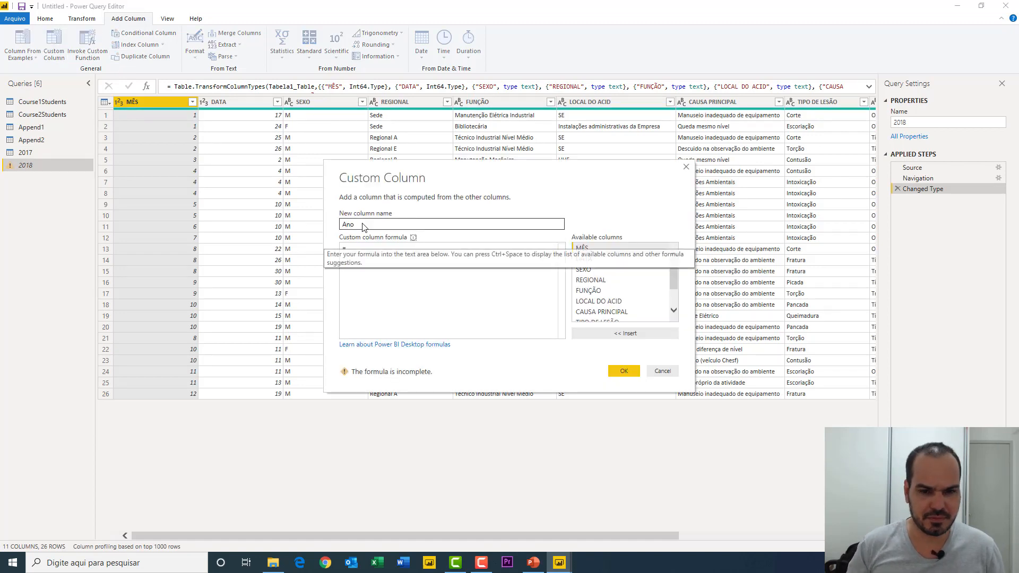
{"action": "left_click", "coordinate": [363, 249]}
{"action": "type", "text": "20"}
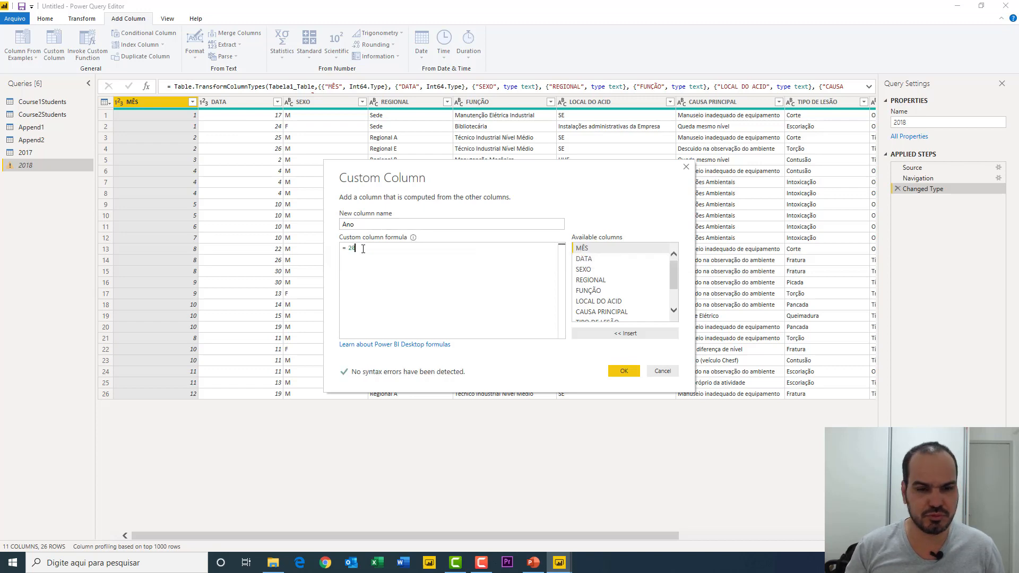
{"action": "type", "text": "18"}
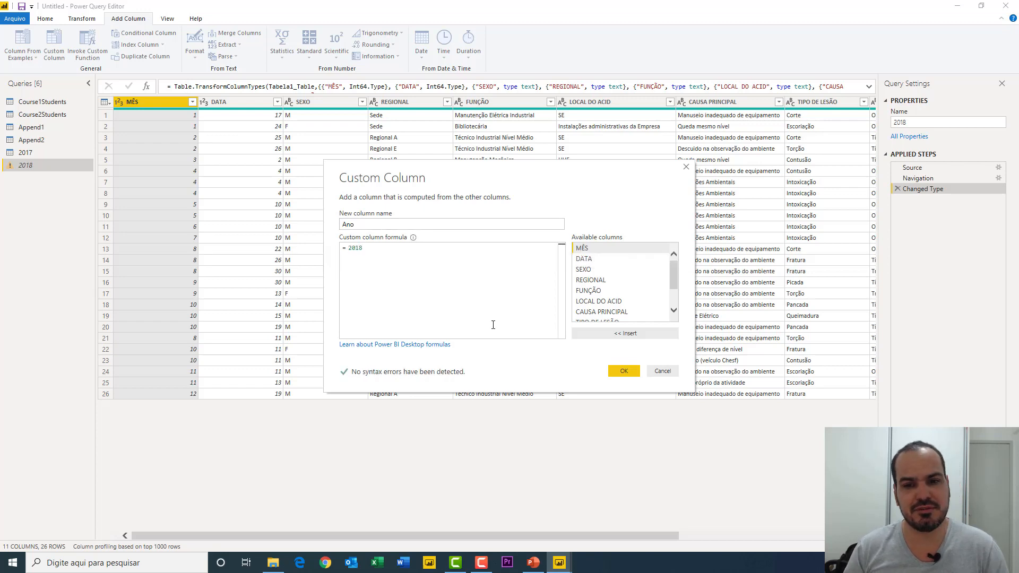
{"action": "left_click", "coordinate": [625, 373]}
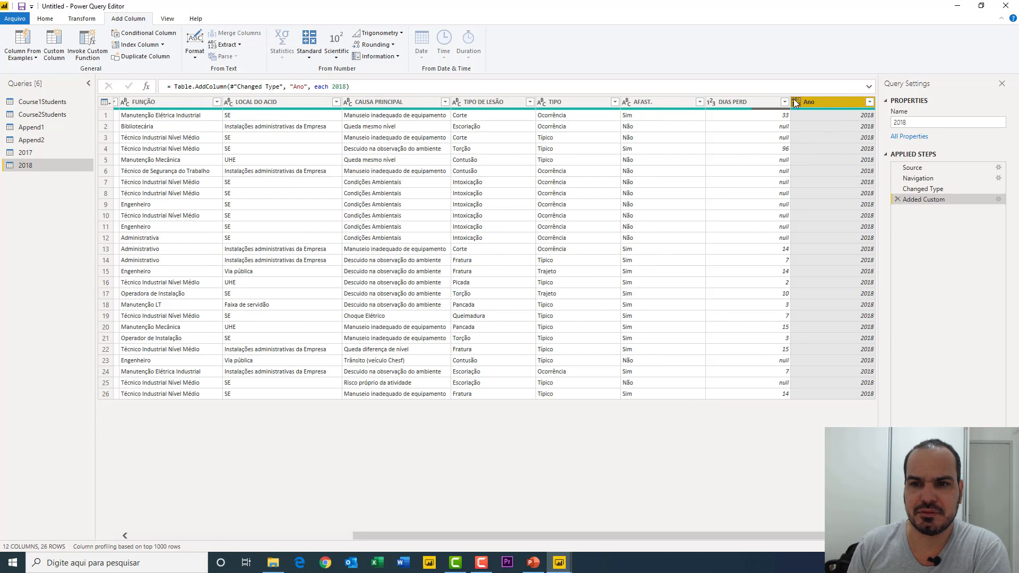
{"action": "left_click", "coordinate": [795, 99]}
{"action": "left_click", "coordinate": [822, 139]}
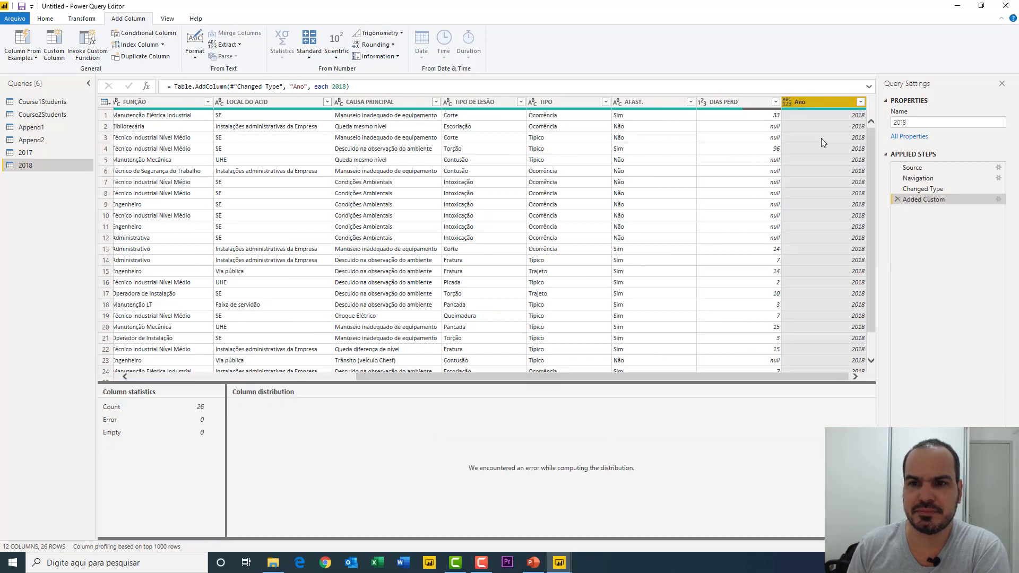
Move the Ano column of the 2018 query so that it sits between DATA and SEXO.
{"action": "left_click_drag", "start_coordinate": [819, 104], "coordinate": [248, 102]}
{"action": "left_click_drag", "start_coordinate": [355, 537], "coordinate": [178, 535]}
{"action": "left_click_drag", "start_coordinate": [543, 101], "coordinate": [295, 101]}
{"action": "left_click_drag", "start_coordinate": [293, 191], "coordinate": [292, 192]}
{"action": "left_click_drag", "start_coordinate": [323, 534], "coordinate": [289, 534]}
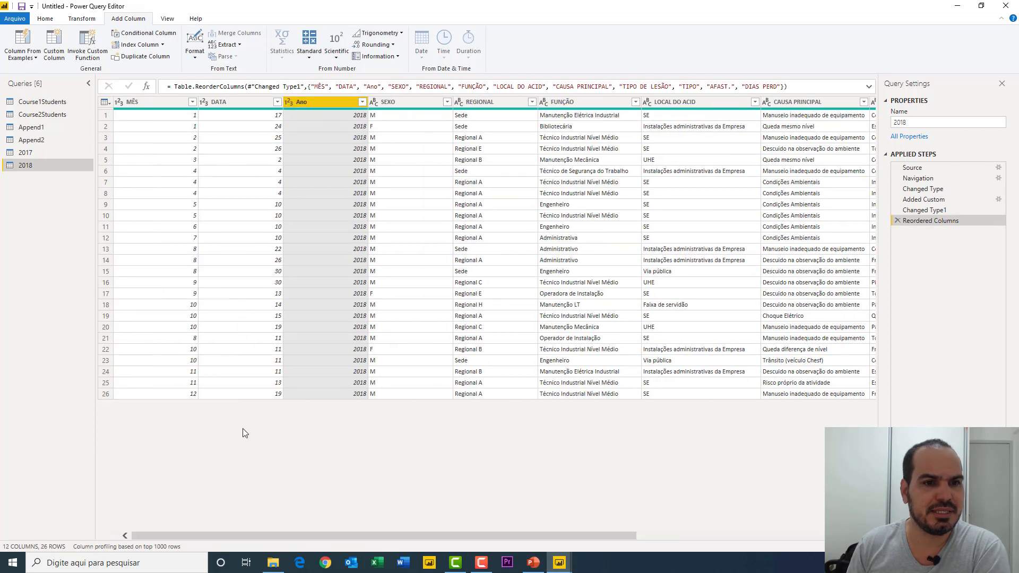
Rename the DATA column of the 2018 query as Dia and move it ahead of the MÊS column.
{"action": "left_click", "coordinate": [232, 102]}
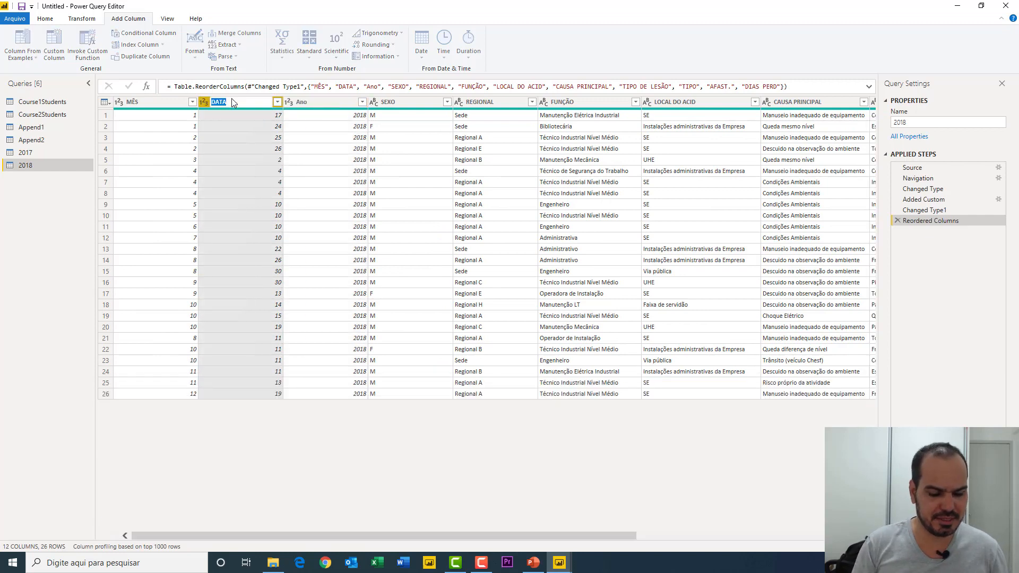
{"action": "type", "text": "Dia"}
{"action": "key", "text": "Return"}
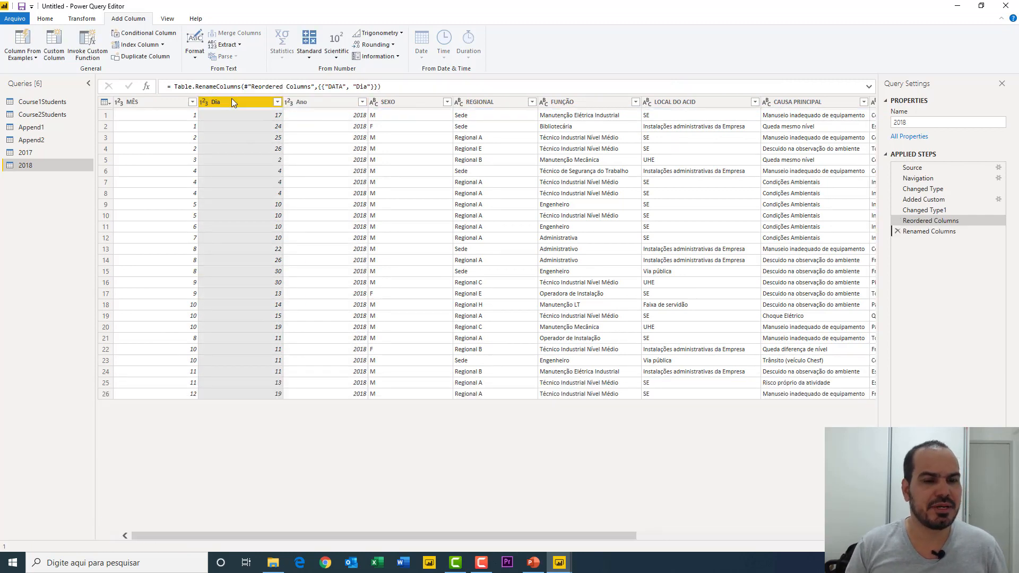
{"action": "left_click_drag", "start_coordinate": [257, 104], "coordinate": [164, 108]}
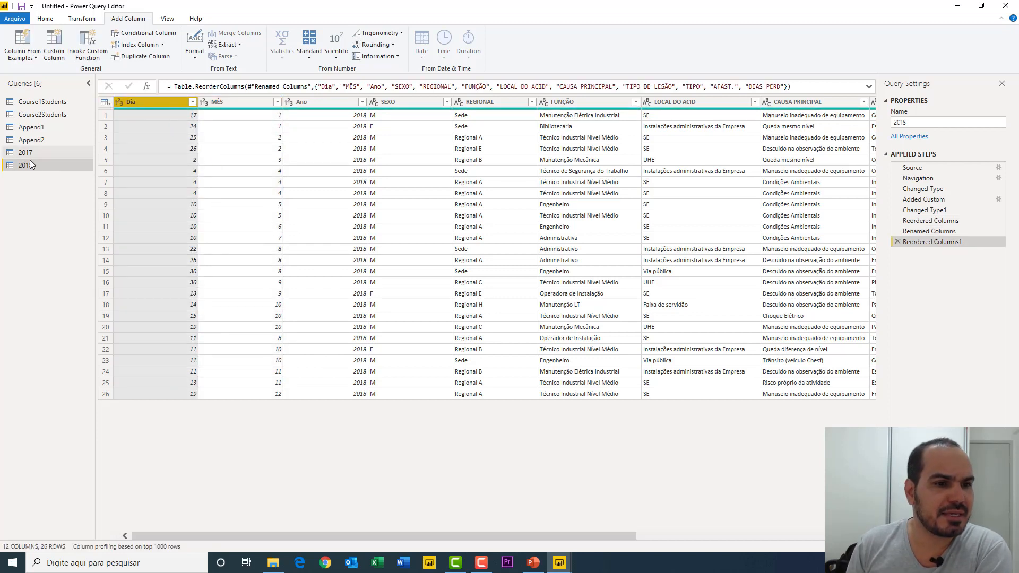
Compare the MÊS columns of the 2017 and 2018 queries, and append 2017 to 2018 as a new query with 2018 as the primary table.
{"action": "left_click", "coordinate": [34, 153]}
{"action": "left_click", "coordinate": [237, 103]}
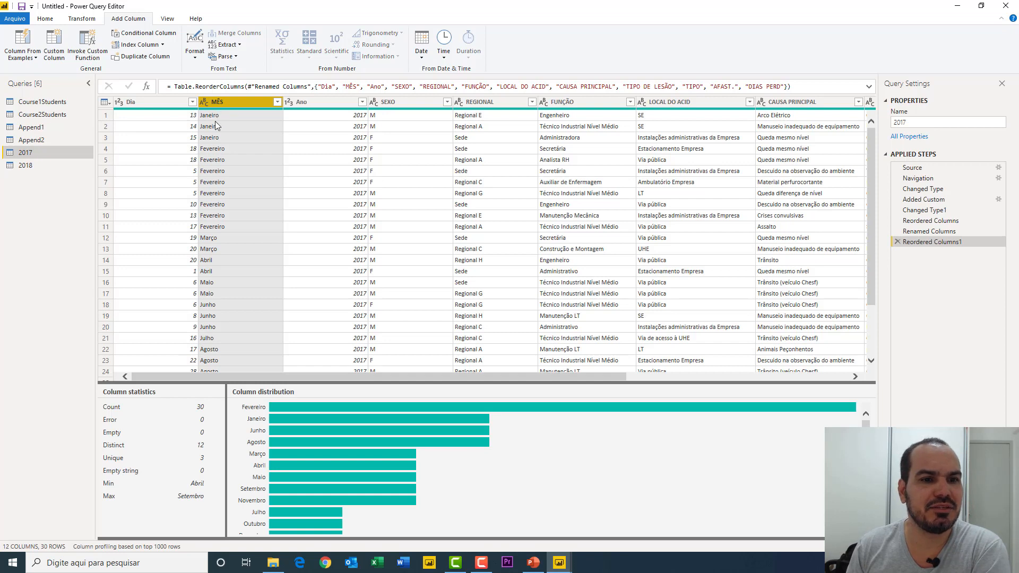
{"action": "left_click", "coordinate": [50, 167]}
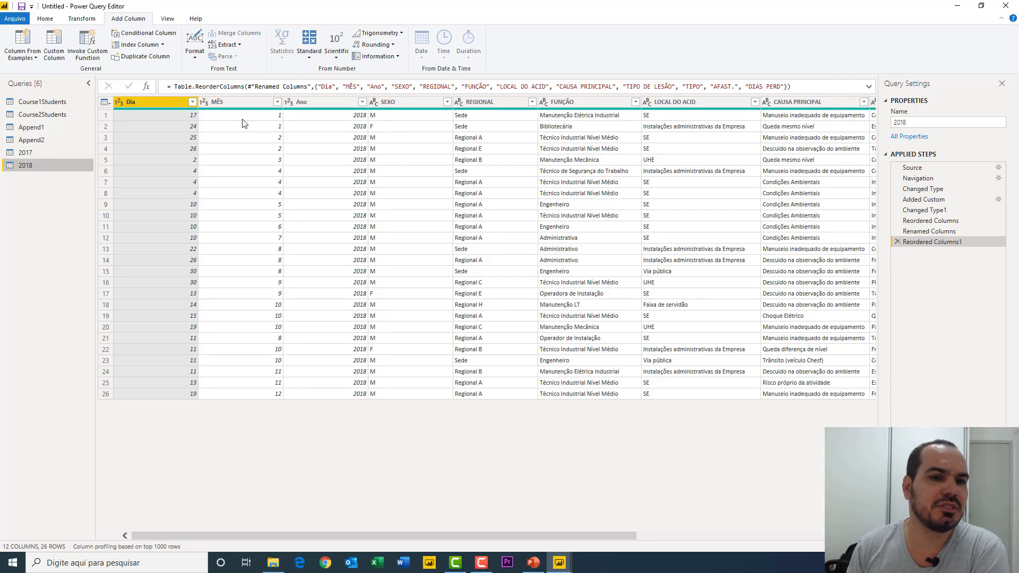
{"action": "left_click", "coordinate": [53, 153]}
{"action": "left_click", "coordinate": [48, 169]}
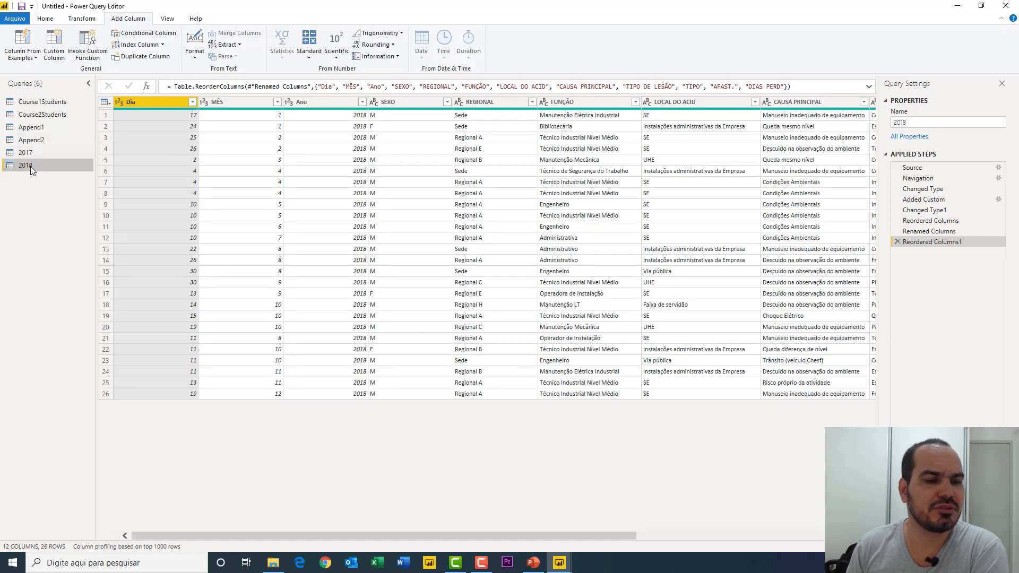
{"action": "left_click", "coordinate": [45, 19]}
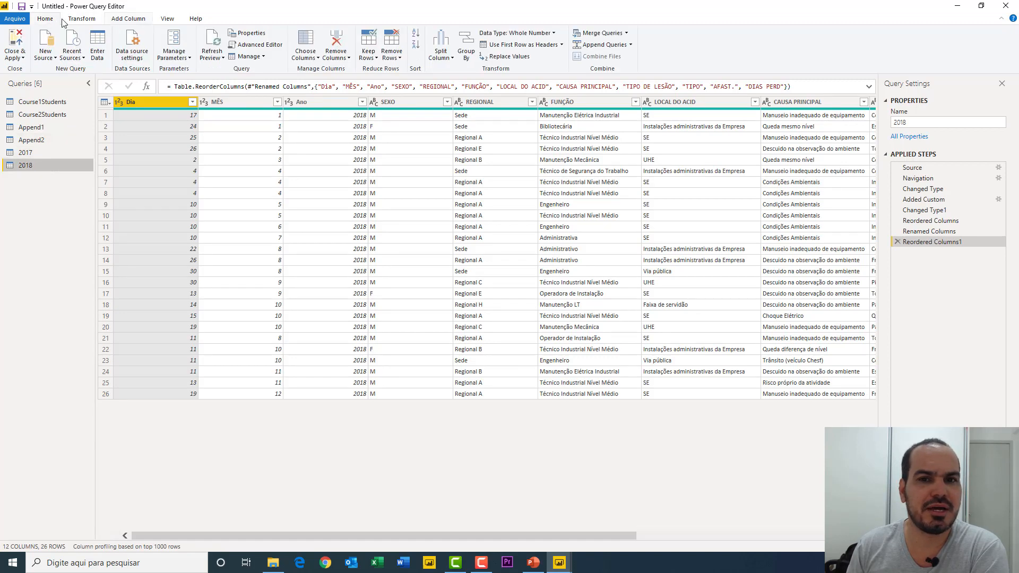
{"action": "left_click", "coordinate": [631, 45]}
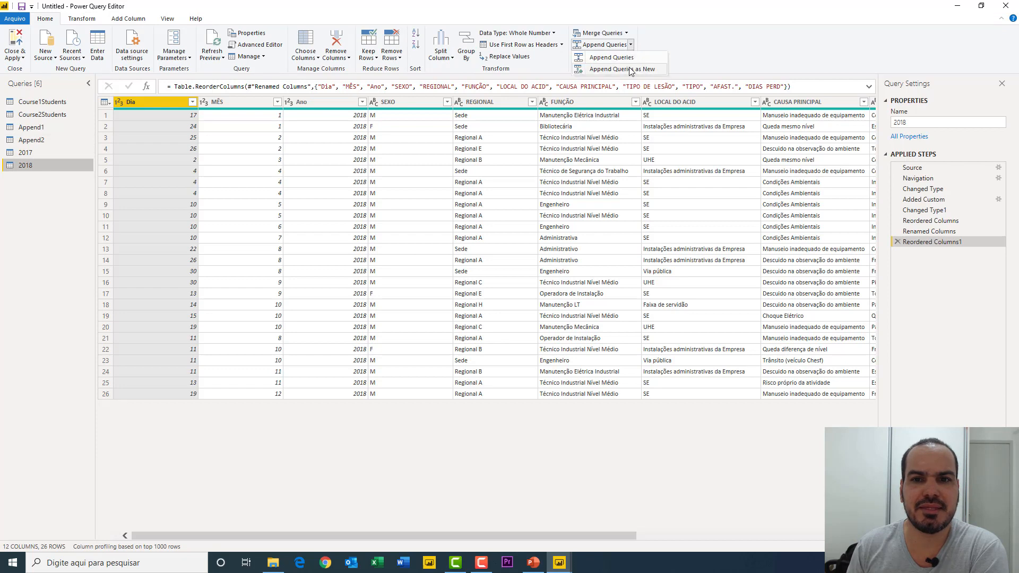
{"action": "left_click", "coordinate": [630, 69]}
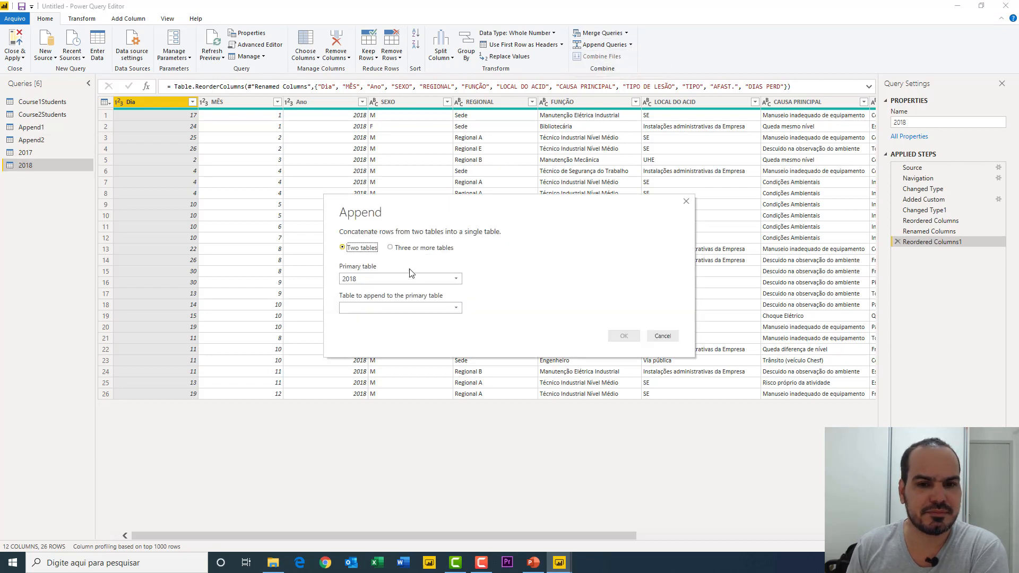
{"action": "left_click", "coordinate": [393, 309]}
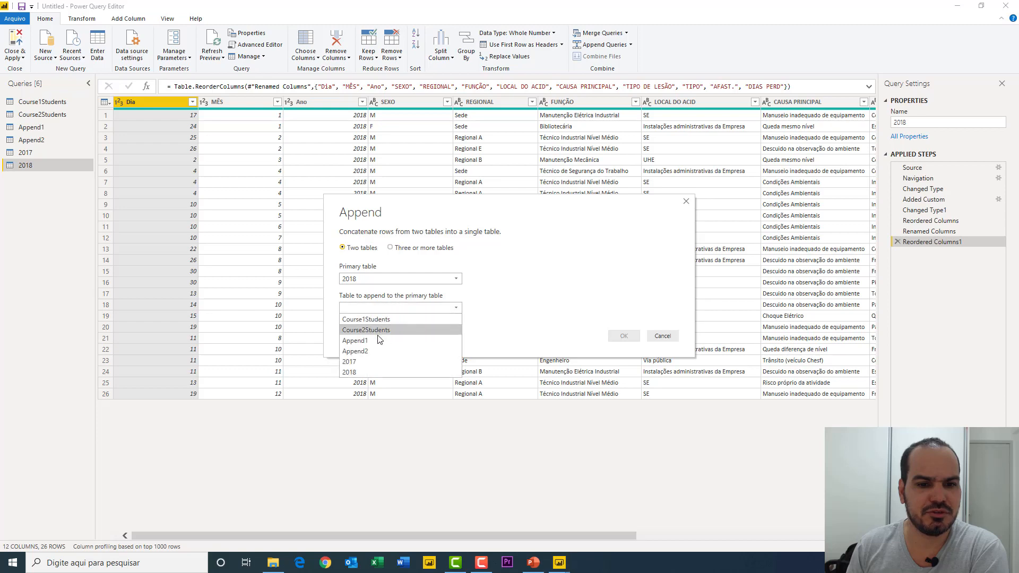
{"action": "left_click", "coordinate": [370, 362]}
{"action": "left_click", "coordinate": [621, 336]}
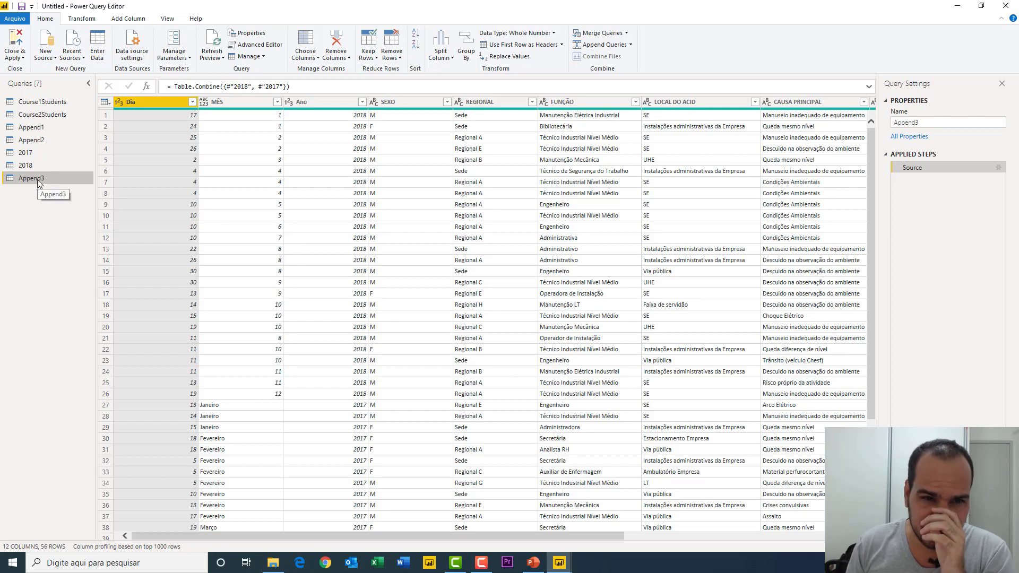
Examine the MÊS values in the newly appended query and in its 2017 and 2018 source queries.
{"action": "left_click", "coordinate": [55, 156]}
{"action": "left_click", "coordinate": [62, 165]}
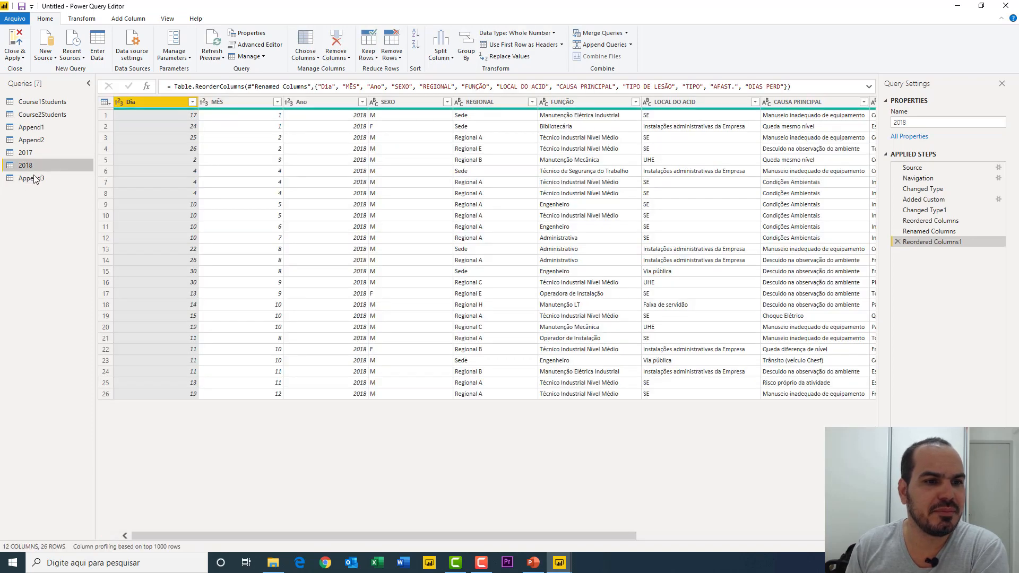
{"action": "left_click", "coordinate": [32, 178]}
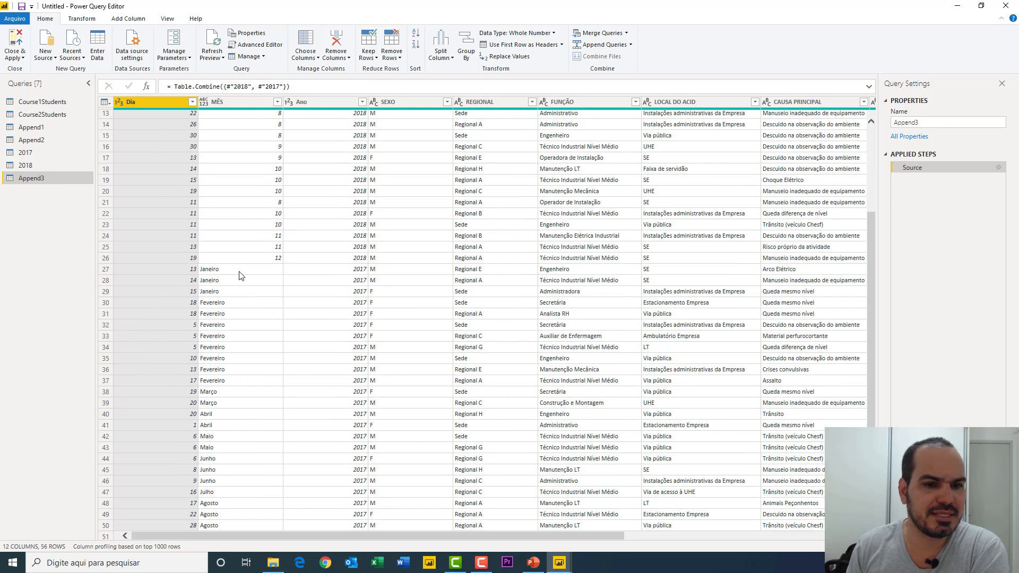
{"action": "scroll", "coordinate": [239, 275], "scroll_direction": "down", "scroll_amount": 2}
{"action": "scroll", "coordinate": [240, 272], "scroll_direction": "up", "scroll_amount": 6}
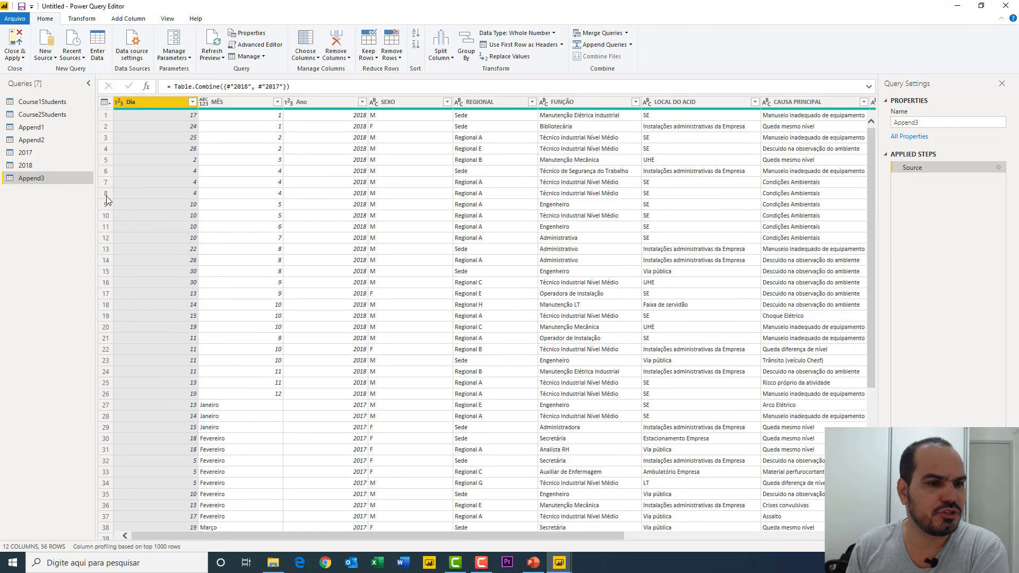
{"action": "scroll", "coordinate": [277, 382], "scroll_direction": "down", "scroll_amount": 6}
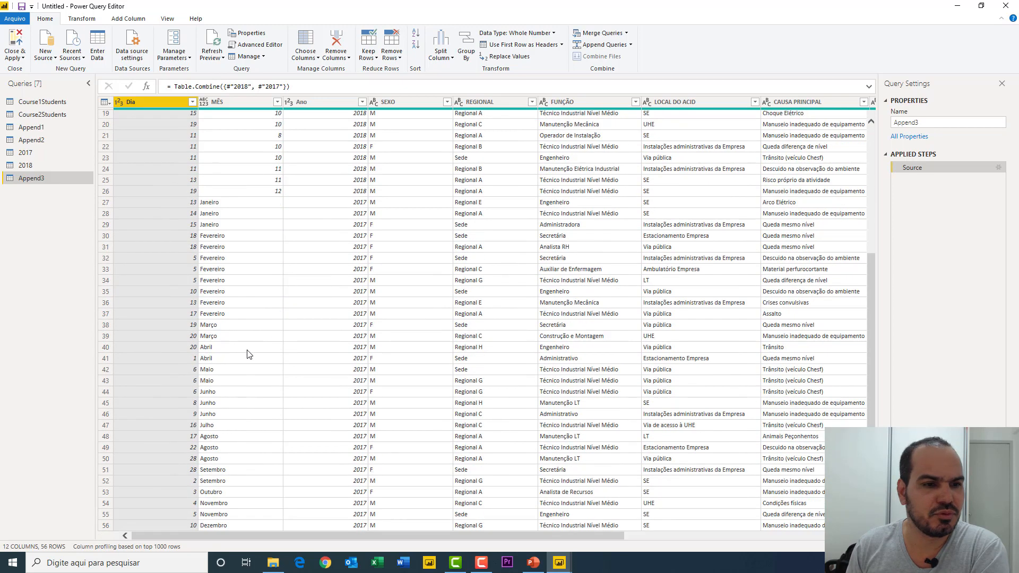
{"action": "scroll", "coordinate": [248, 352], "scroll_direction": "up", "scroll_amount": 6}
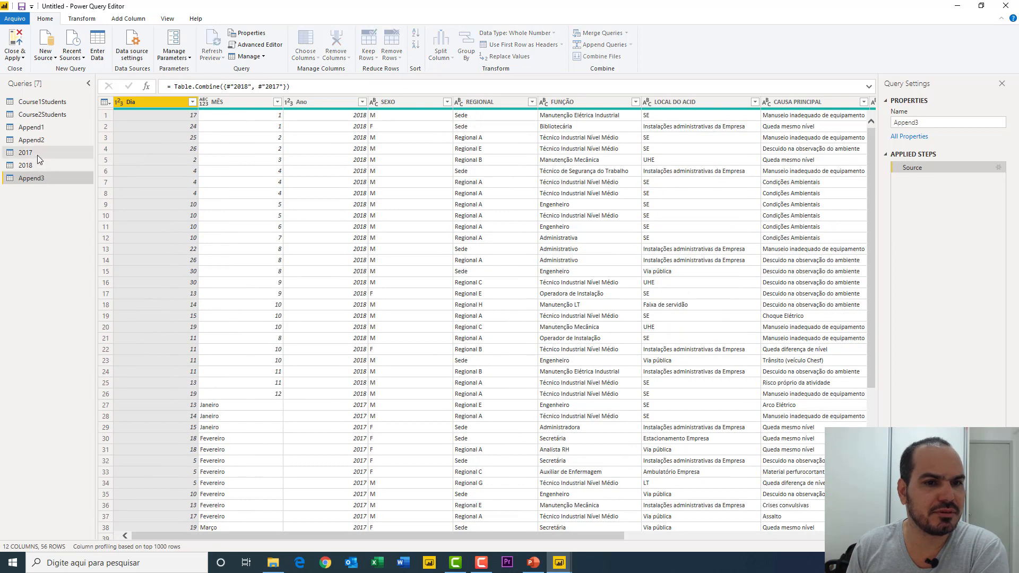
{"action": "left_click", "coordinate": [37, 154]}
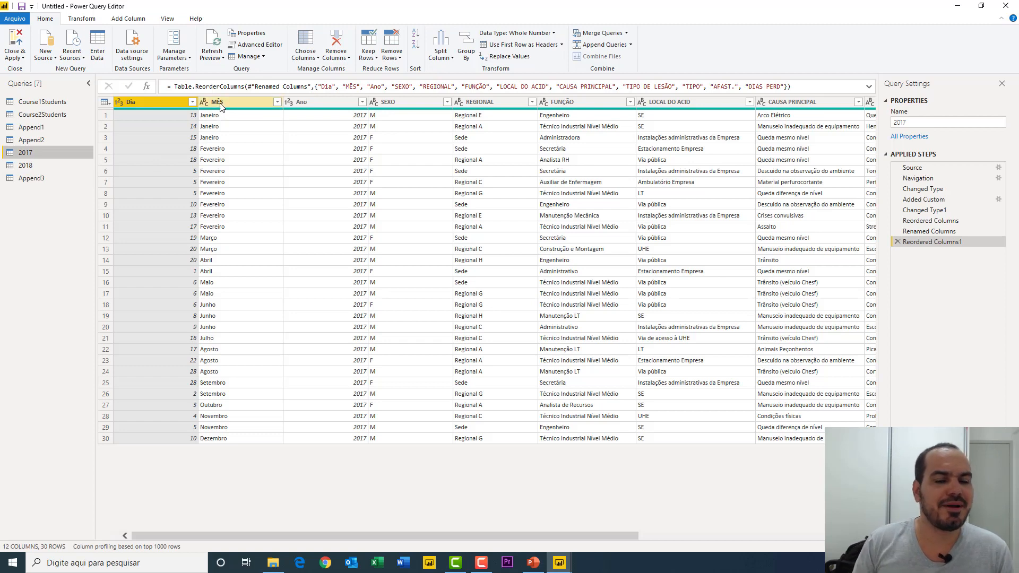
{"action": "left_click", "coordinate": [221, 104]}
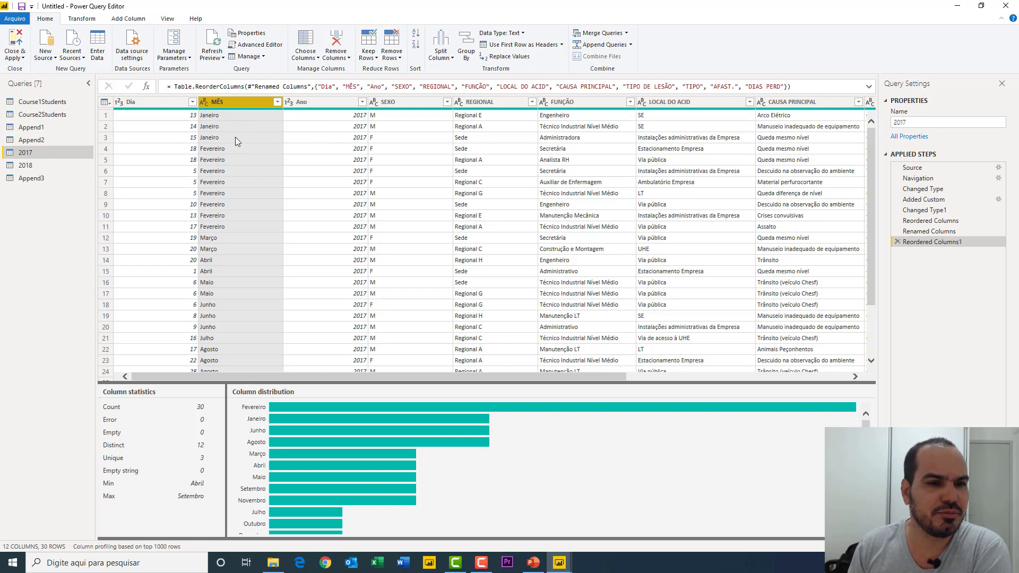
Add a merged column named Data to the 2017 query, joining Dia, MÊS and Ano with the custom separator "/".
{"action": "left_click", "coordinate": [173, 100]}
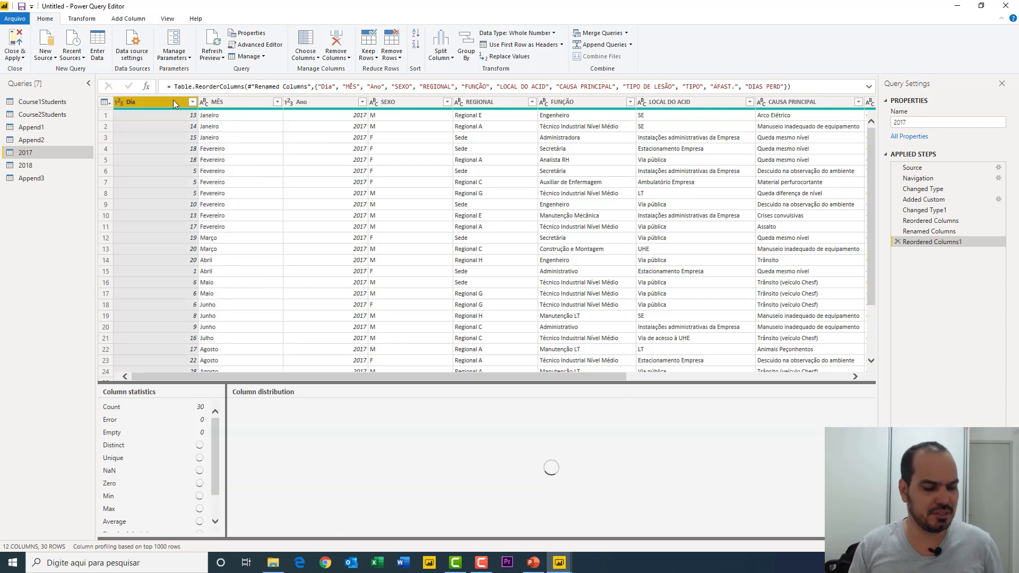
{"action": "left_click", "coordinate": [215, 103], "text": "ctrl"}
{"action": "left_click", "coordinate": [306, 104], "text": "ctrl"}
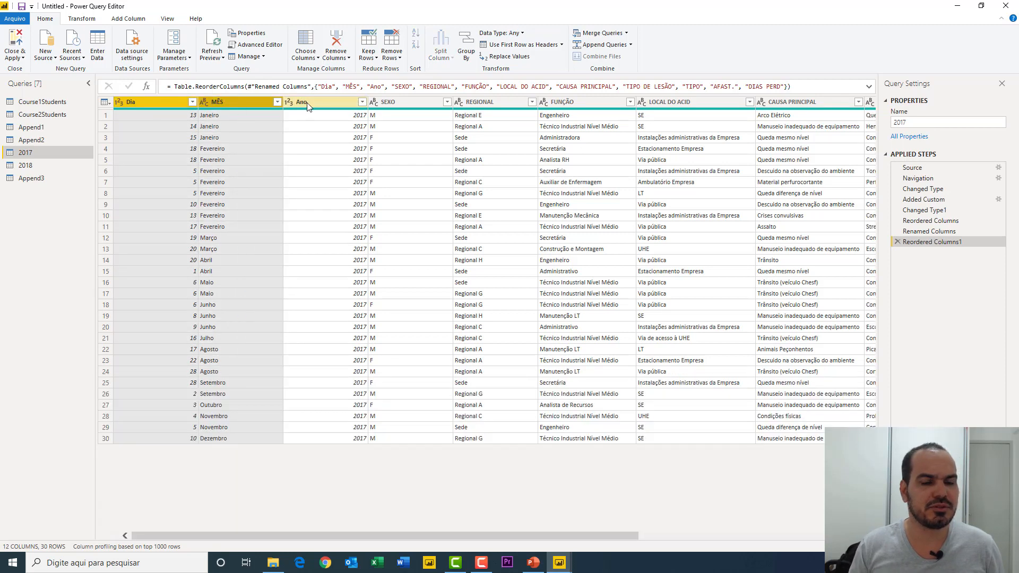
{"action": "left_click", "coordinate": [307, 104], "text": "ctrl"}
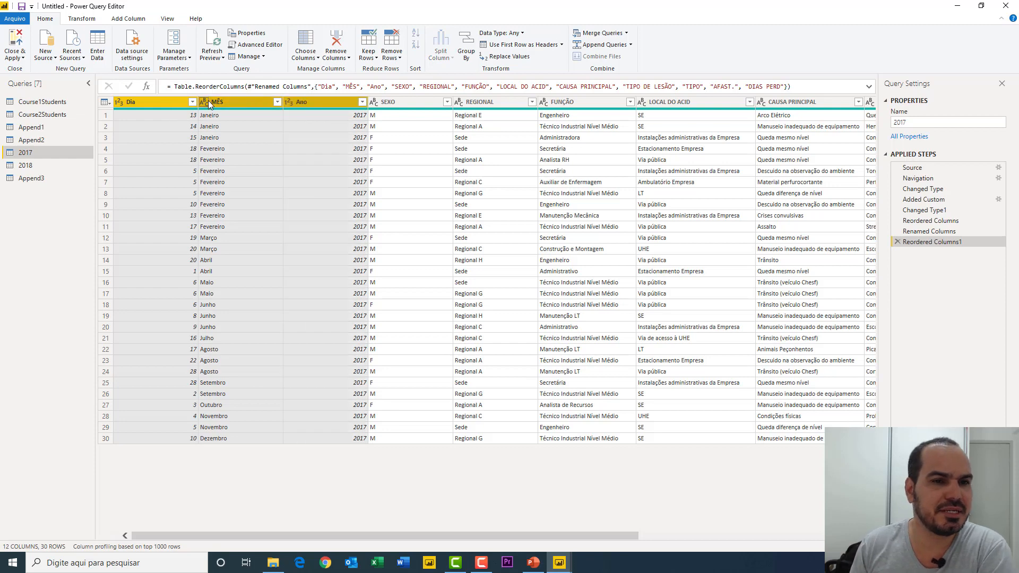
{"action": "left_click", "coordinate": [129, 19]}
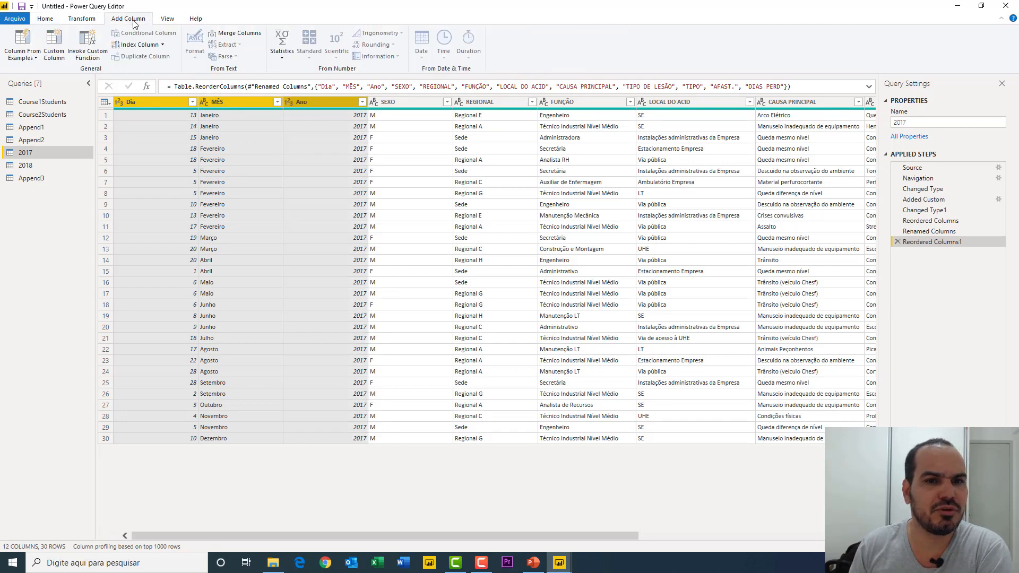
{"action": "left_click", "coordinate": [233, 35]}
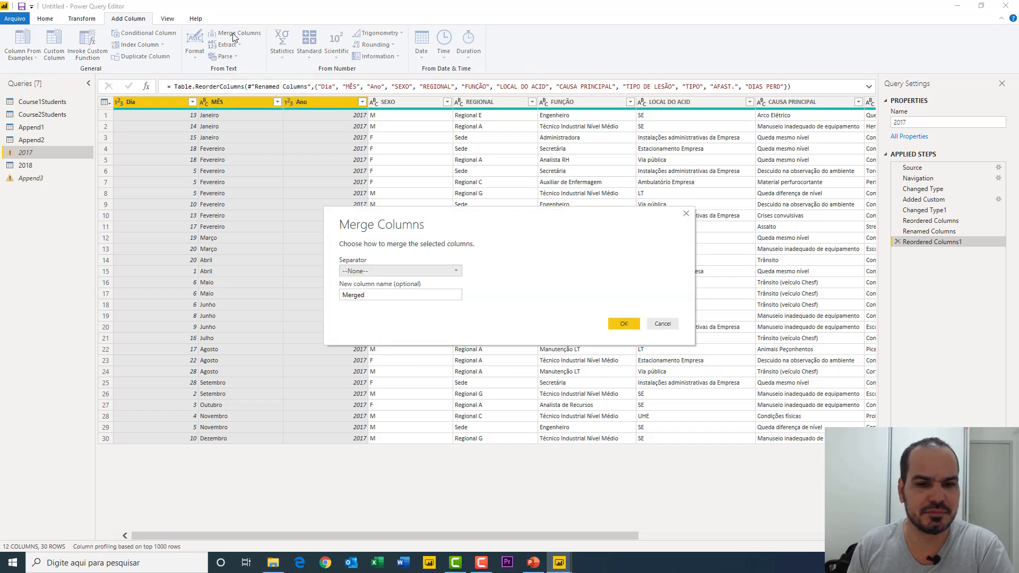
{"action": "left_click", "coordinate": [387, 272]}
{"action": "left_click", "coordinate": [376, 356]}
{"action": "left_click", "coordinate": [369, 285]}
{"action": "type", "text": "/"}
{"action": "key", "text": "Tab"}
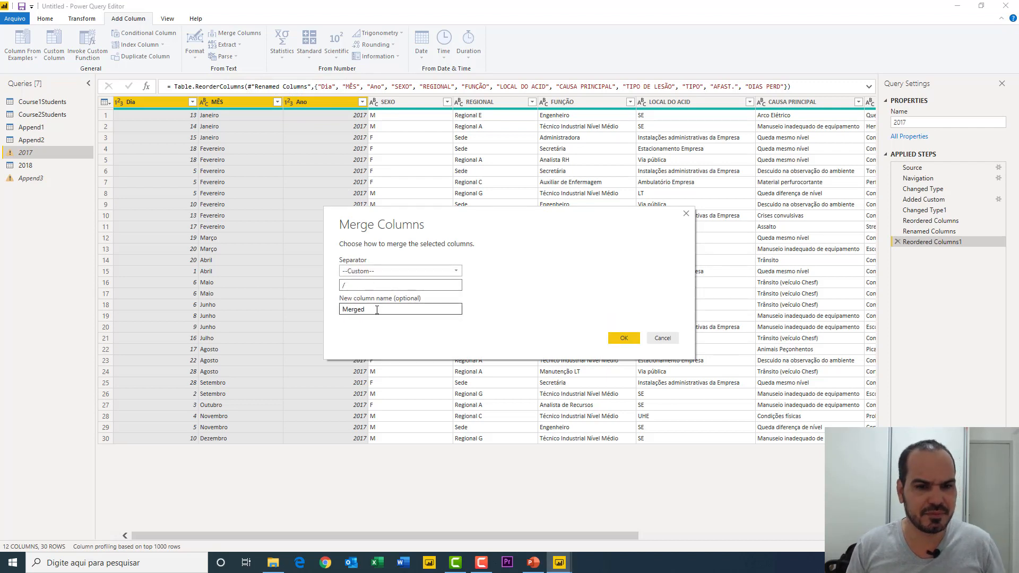
{"action": "type", "text": "Data"}
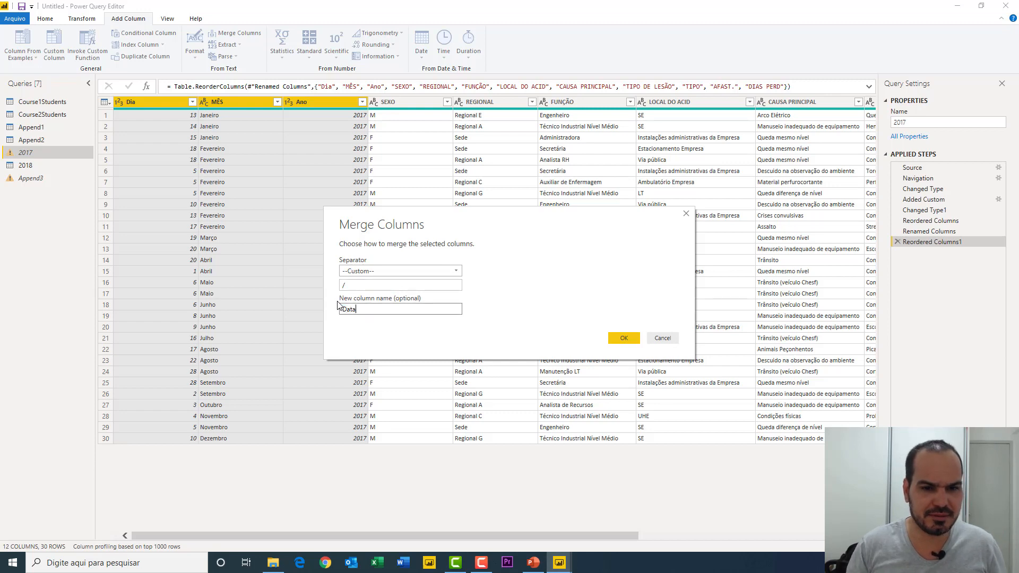
{"action": "left_click", "coordinate": [618, 338]}
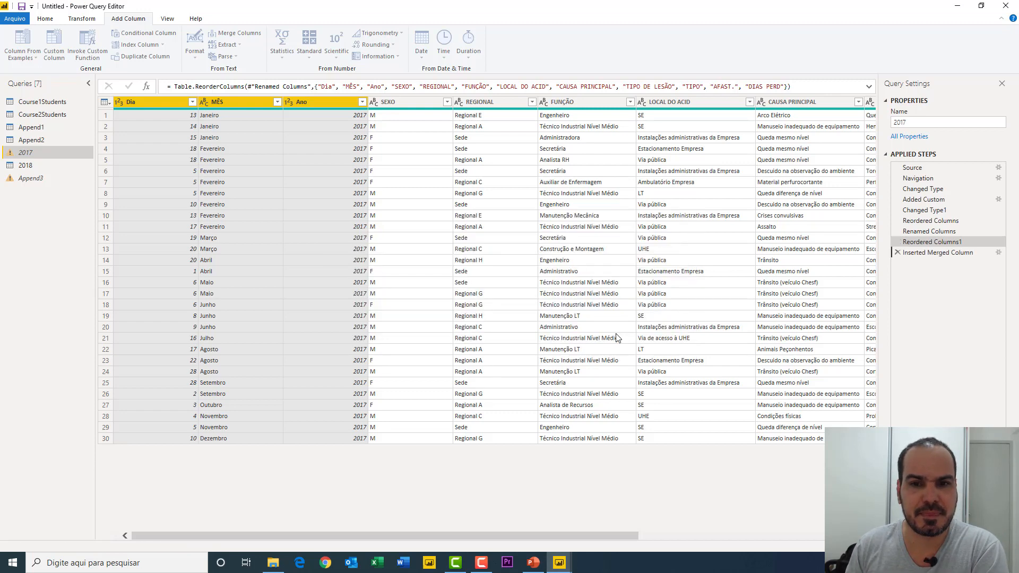
Set the data type of the 2017 query's merged Data column to Date.
{"action": "left_click_drag", "start_coordinate": [564, 537], "coordinate": [839, 563]}
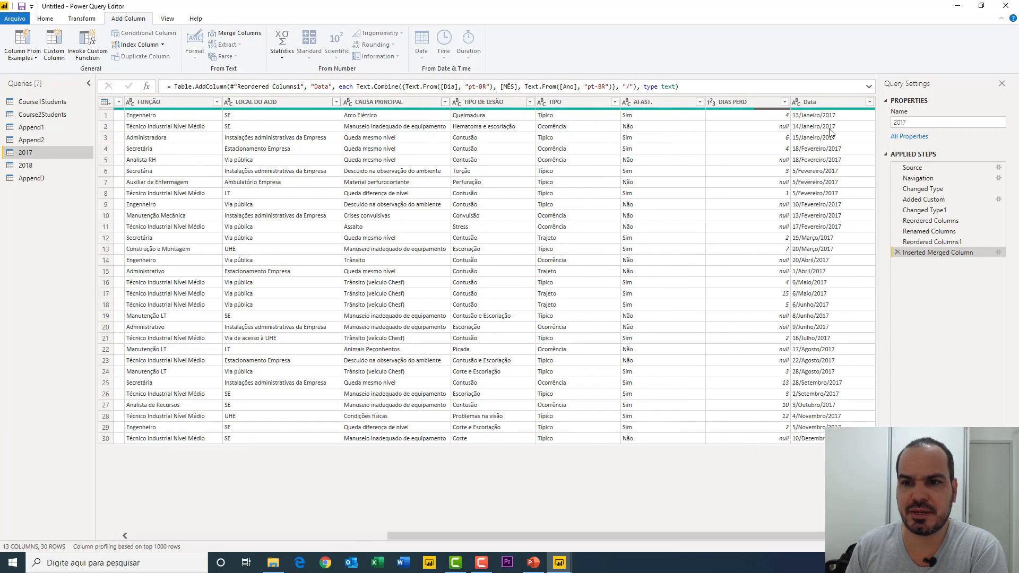
{"action": "left_click", "coordinate": [801, 103]}
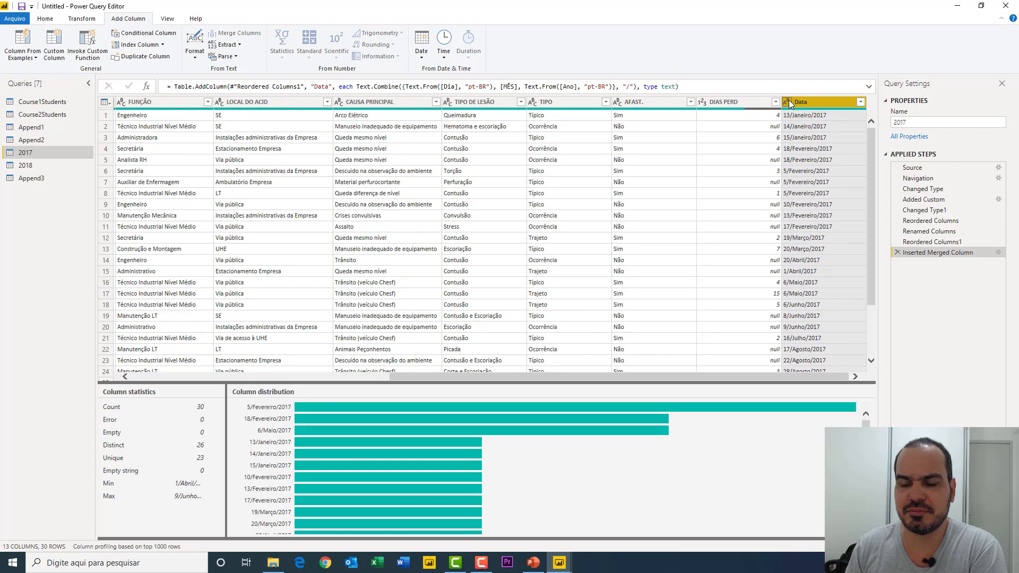
{"action": "left_click", "coordinate": [790, 104]}
{"action": "left_click", "coordinate": [812, 182]}
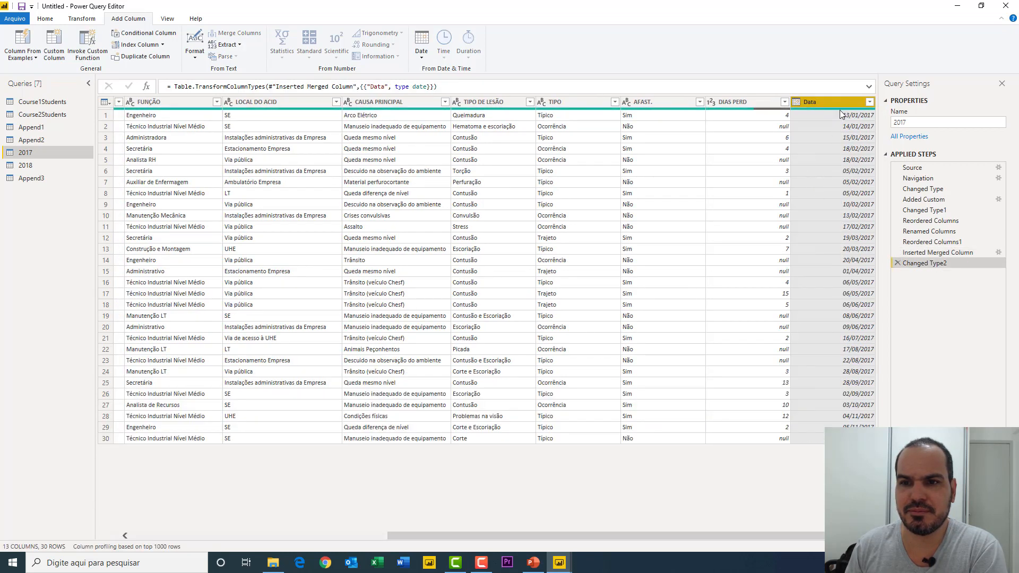
Move the Data column of the 2017 query so that it sits between Ano and SEXO.
{"action": "left_click_drag", "start_coordinate": [842, 103], "coordinate": [218, 108]}
{"action": "left_click_drag", "start_coordinate": [412, 534], "coordinate": [127, 514]}
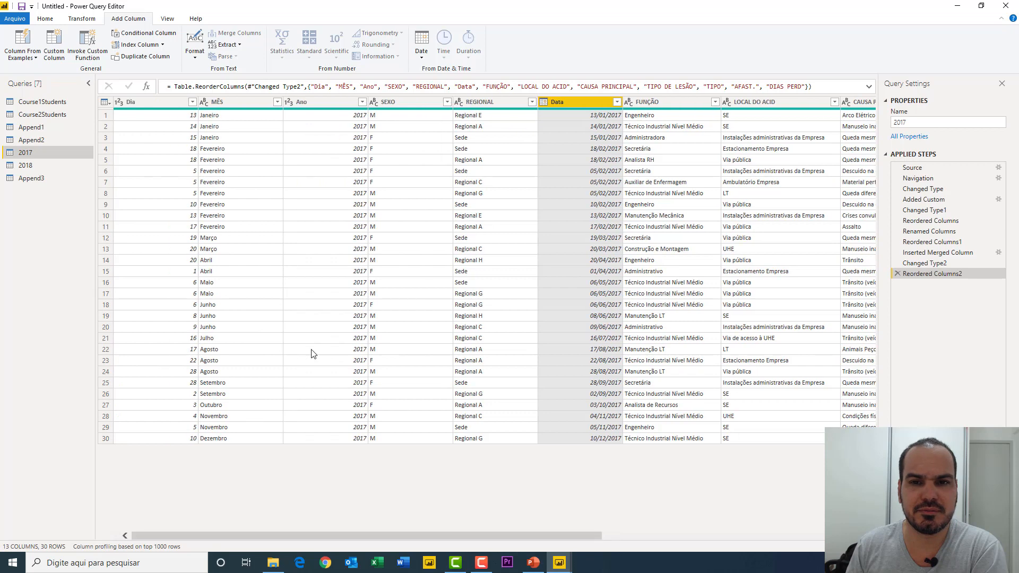
{"action": "left_click_drag", "start_coordinate": [555, 98], "coordinate": [404, 98]}
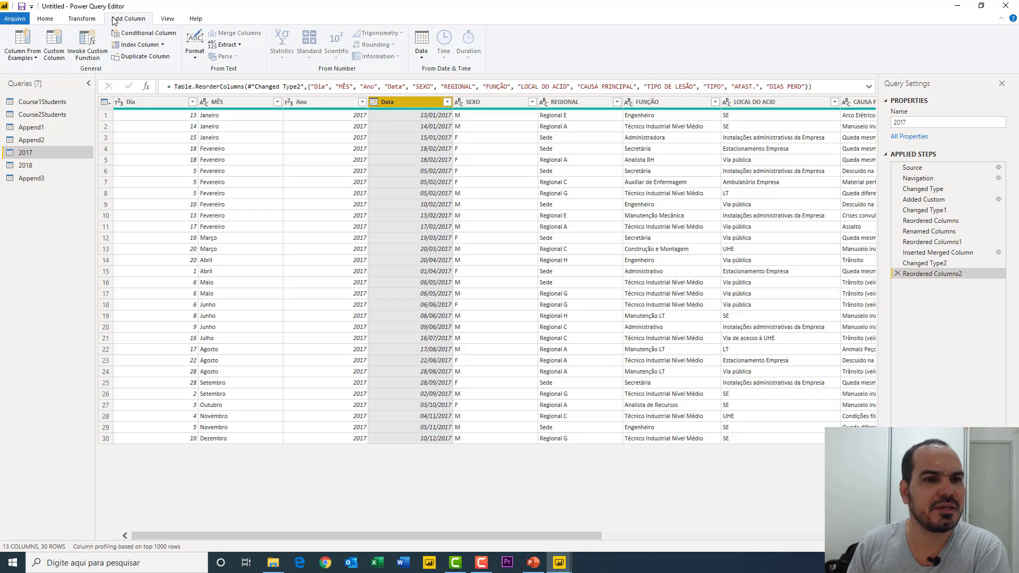
Add a column to the 2017 query that extracts the name of the month from the Data column.
{"action": "left_click", "coordinate": [421, 60]}
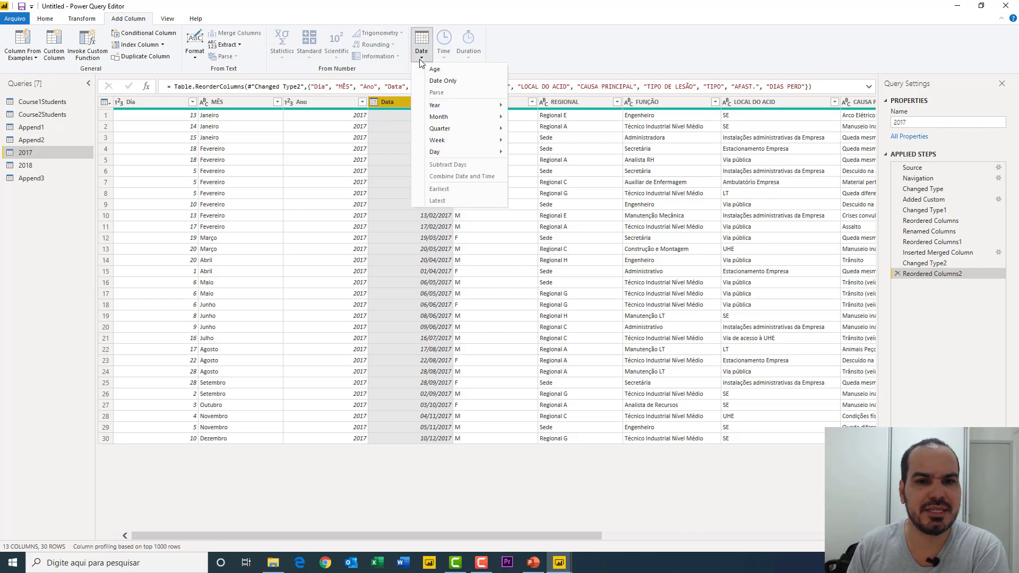
{"action": "mouse_move", "coordinate": [463, 122]}
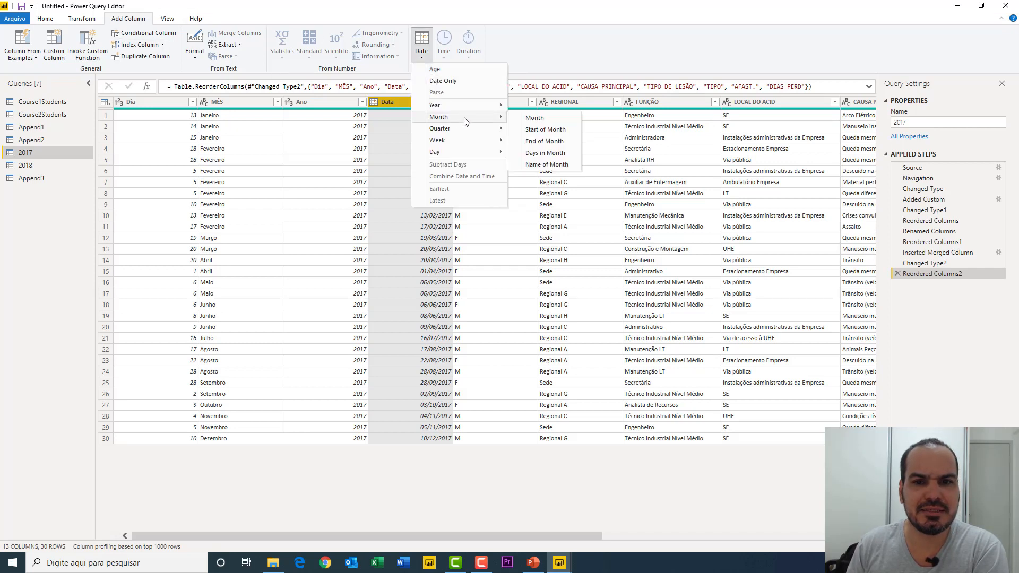
{"action": "left_click", "coordinate": [547, 165]}
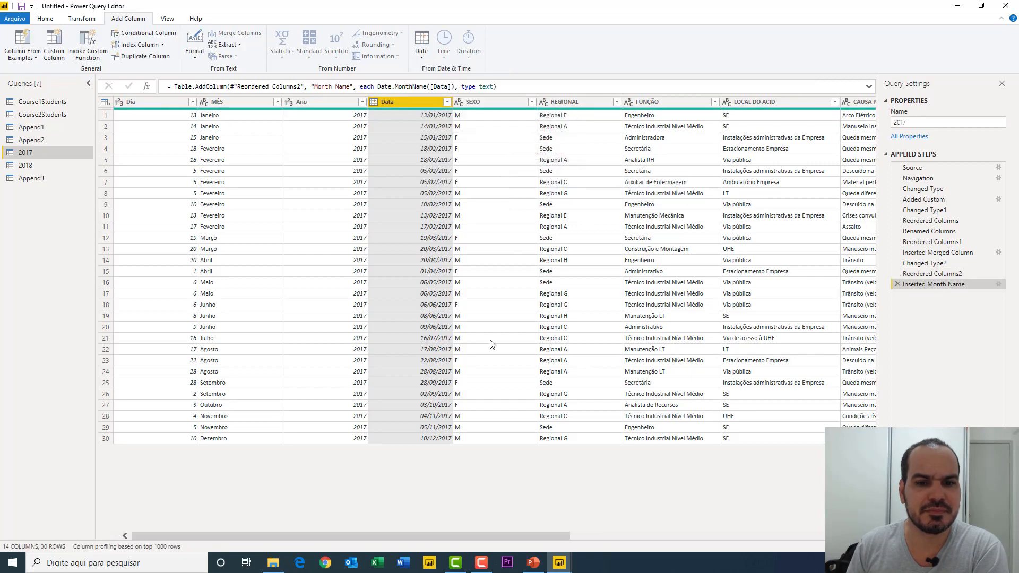
Delete the Inserted Month Name step from the 2017 query.
{"action": "left_click_drag", "start_coordinate": [502, 536], "coordinate": [791, 538]}
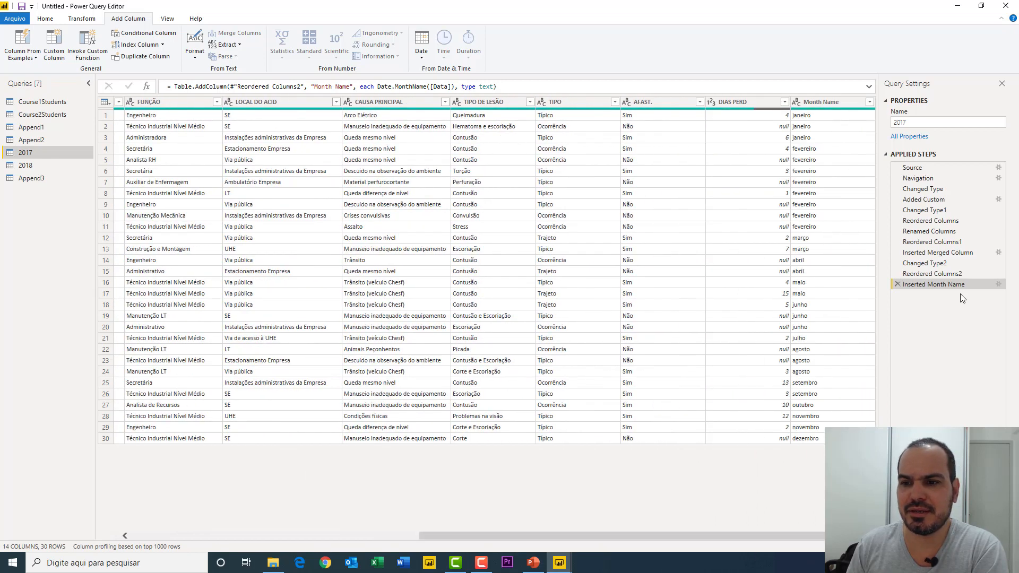
{"action": "left_click", "coordinate": [897, 283]}
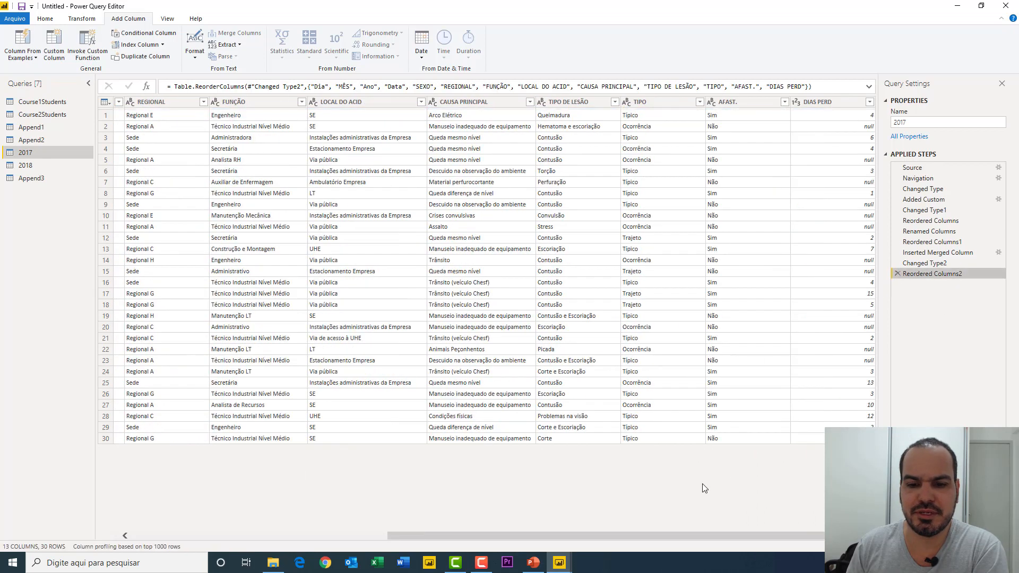
{"action": "left_click_drag", "start_coordinate": [671, 537], "coordinate": [385, 523]}
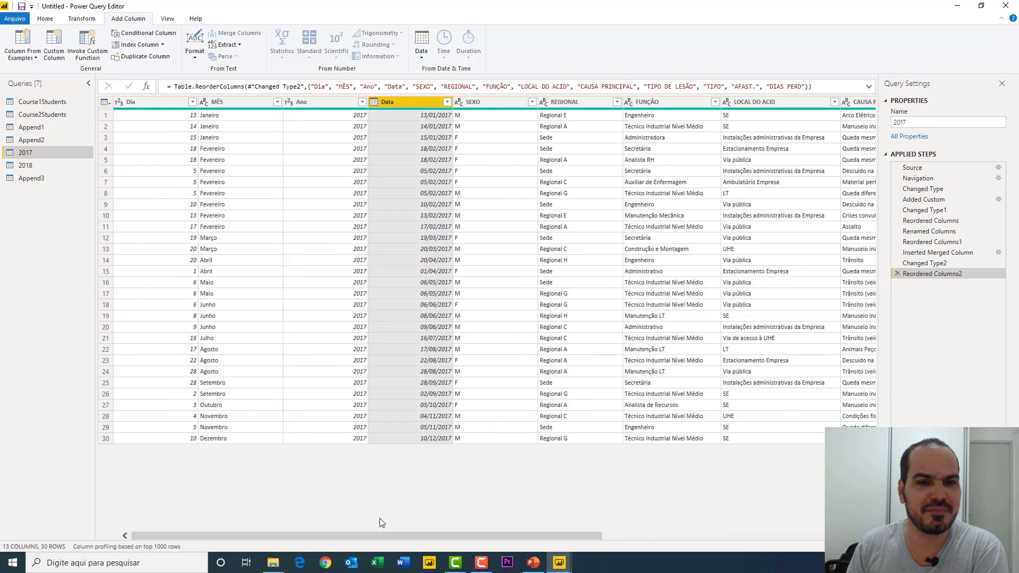
Add a column to the 2017 query that extracts the month number from the Data column.
{"action": "left_click", "coordinate": [421, 53]}
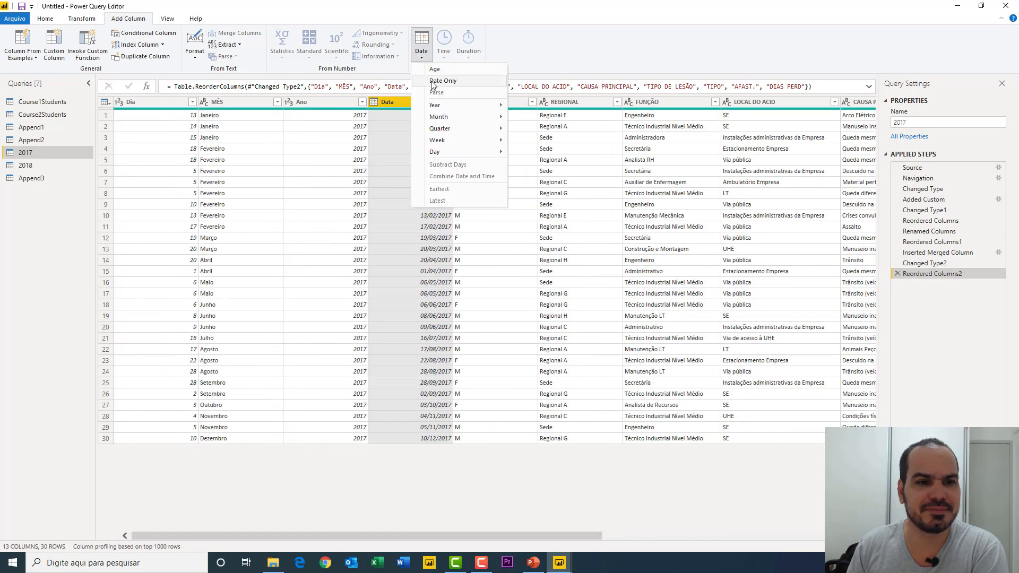
{"action": "mouse_move", "coordinate": [467, 118]}
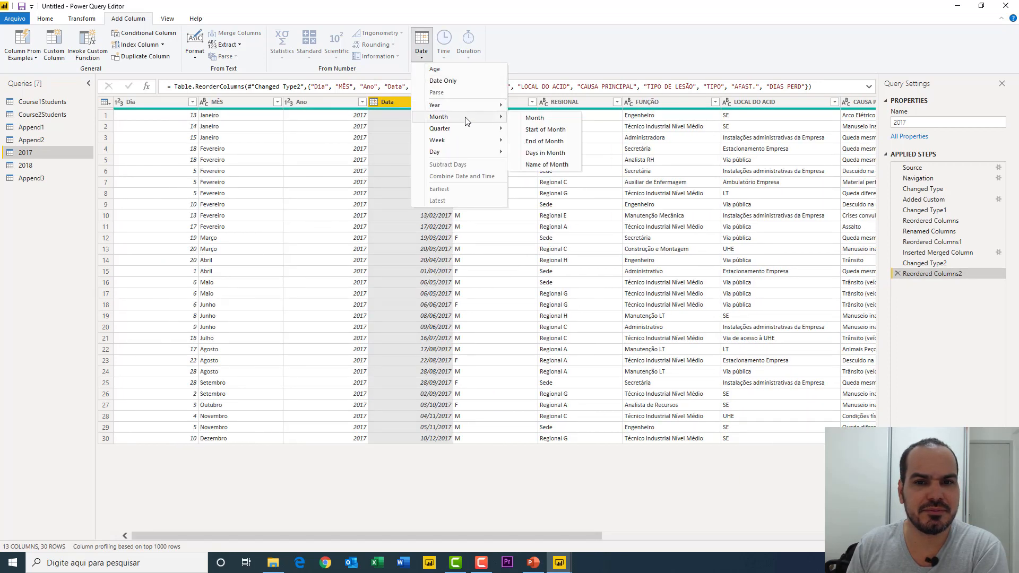
{"action": "left_click", "coordinate": [537, 119]}
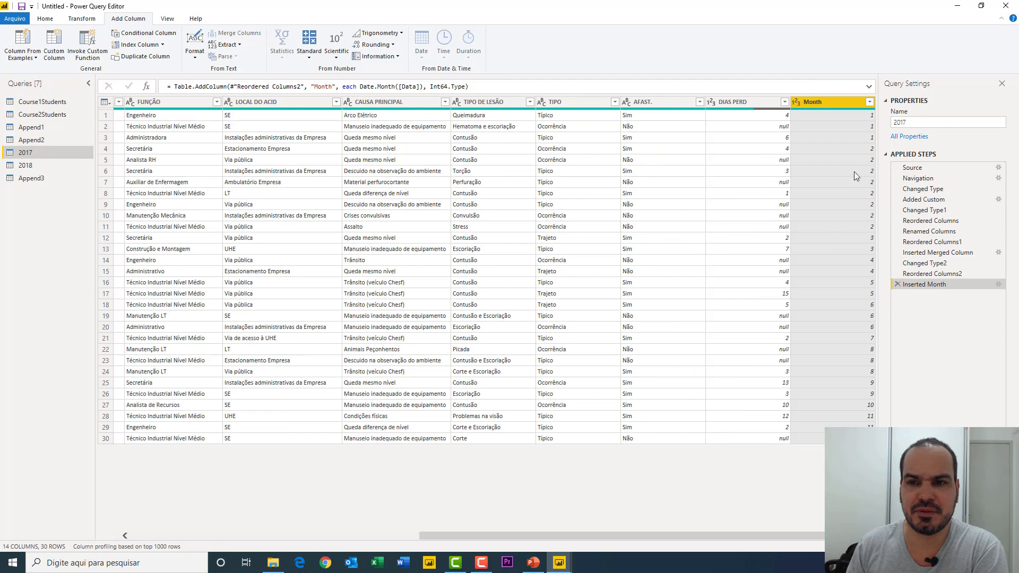
Move the Month column of the 2017 query so that it sits between MÊS and Ano.
{"action": "left_click_drag", "start_coordinate": [839, 103], "coordinate": [245, 104]}
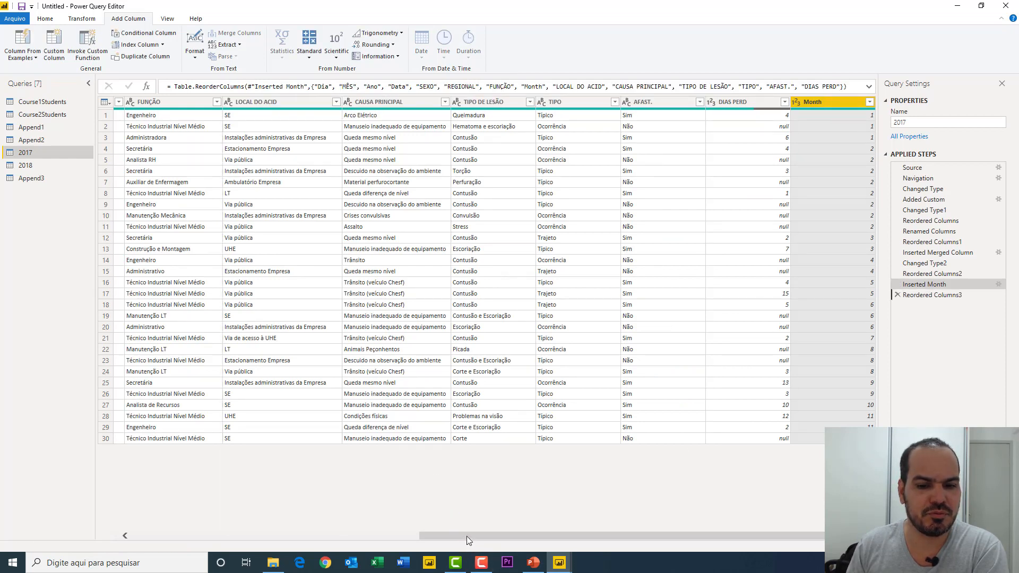
{"action": "left_click_drag", "start_coordinate": [466, 534], "coordinate": [324, 514]}
{"action": "left_click_drag", "start_coordinate": [512, 105], "coordinate": [292, 134]}
{"action": "left_click_drag", "start_coordinate": [430, 534], "coordinate": [242, 515]}
{"action": "left_click_drag", "start_coordinate": [579, 97], "coordinate": [304, 153]}
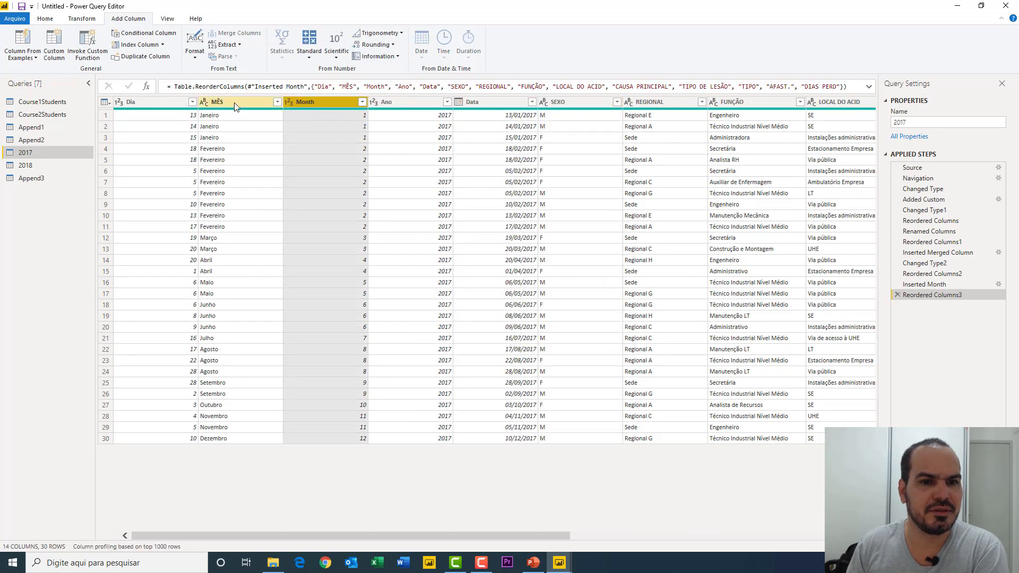
Remove the Data column and the text-based MÊS column from the 2017 query.
{"action": "left_click", "coordinate": [492, 103]}
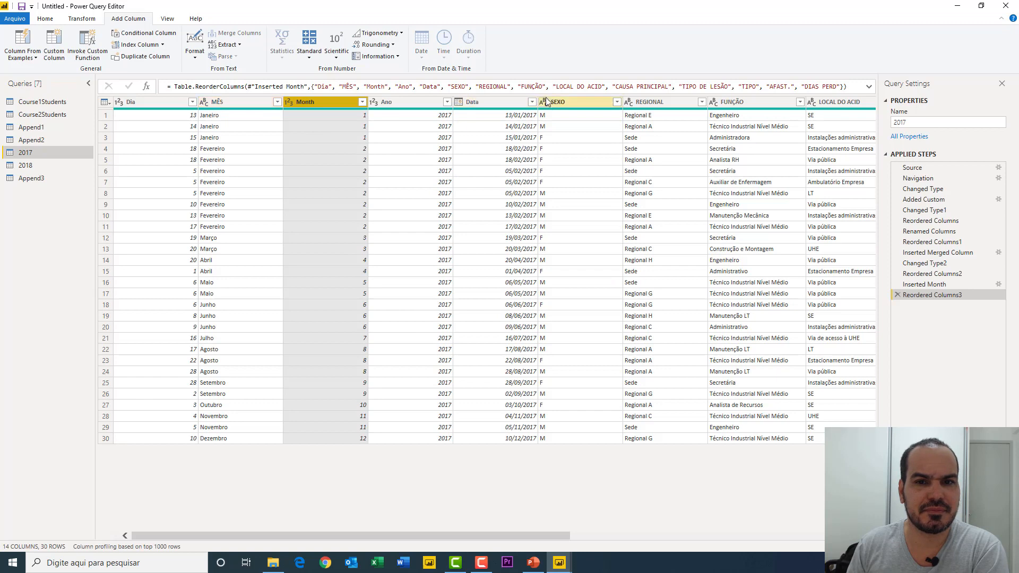
{"action": "right_click", "coordinate": [492, 103]}
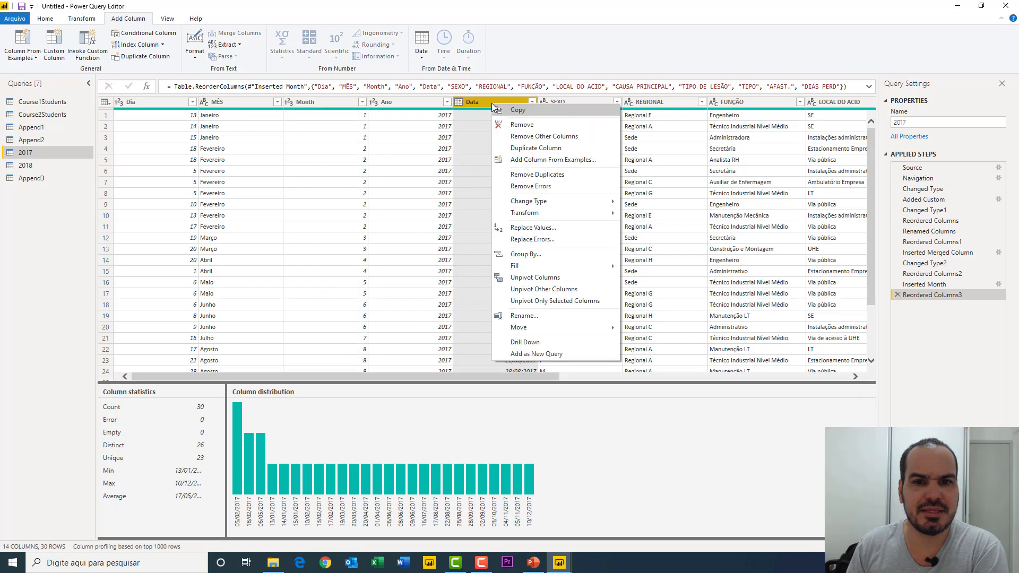
{"action": "left_click", "coordinate": [522, 127]}
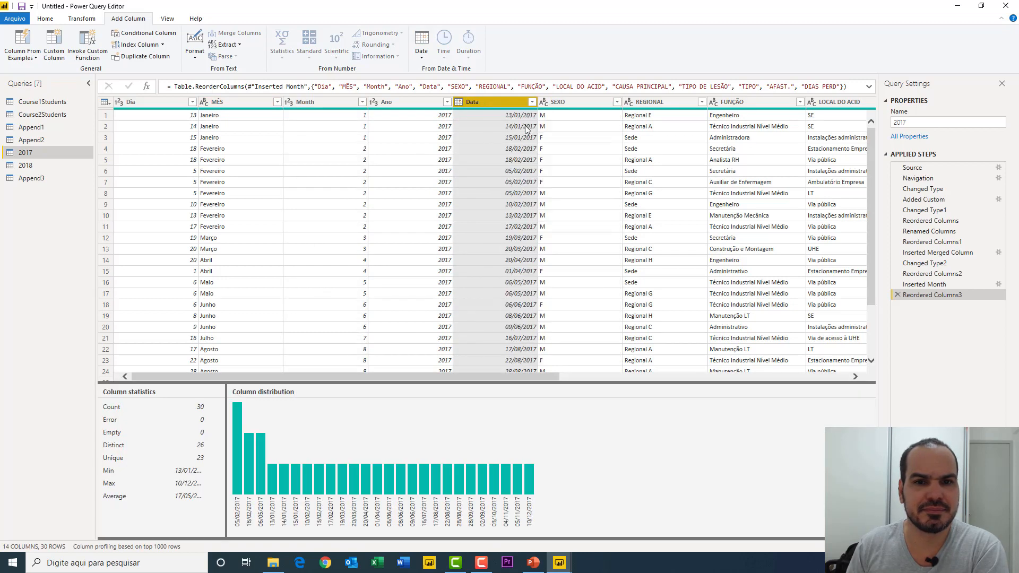
{"action": "left_click", "coordinate": [232, 103]}
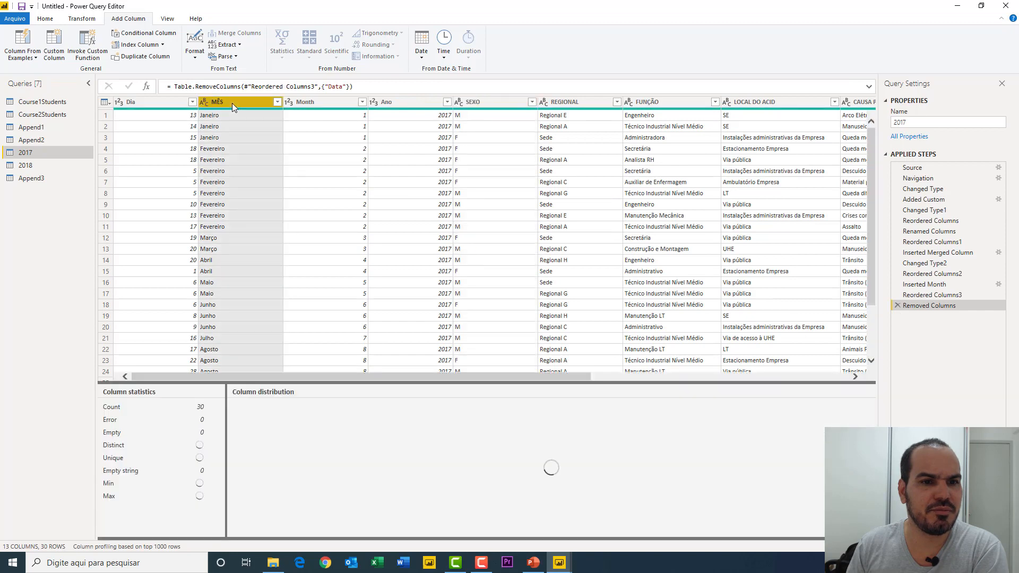
{"action": "right_click", "coordinate": [232, 103]}
{"action": "left_click", "coordinate": [261, 124]}
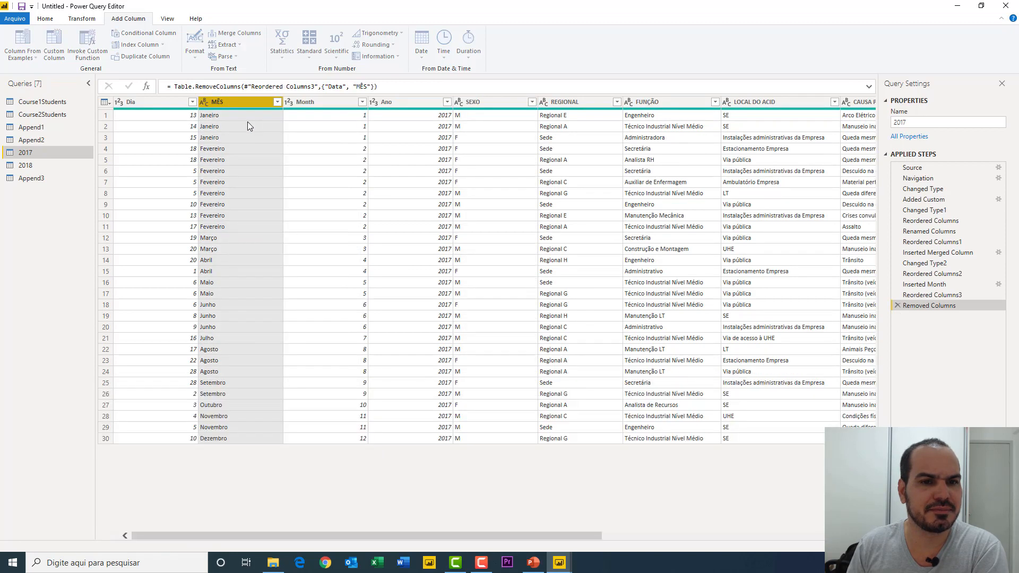
Rename the Month column of the 2017 query as MÊS.
{"action": "double_click", "coordinate": [225, 101]}
{"action": "type", "text": "MÊS"}
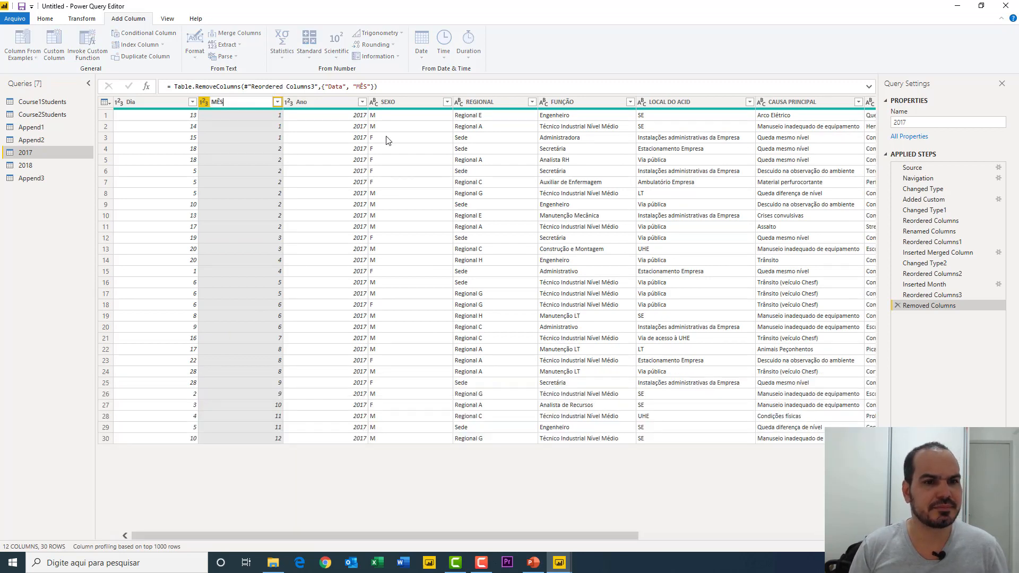
{"action": "key", "text": "Return"}
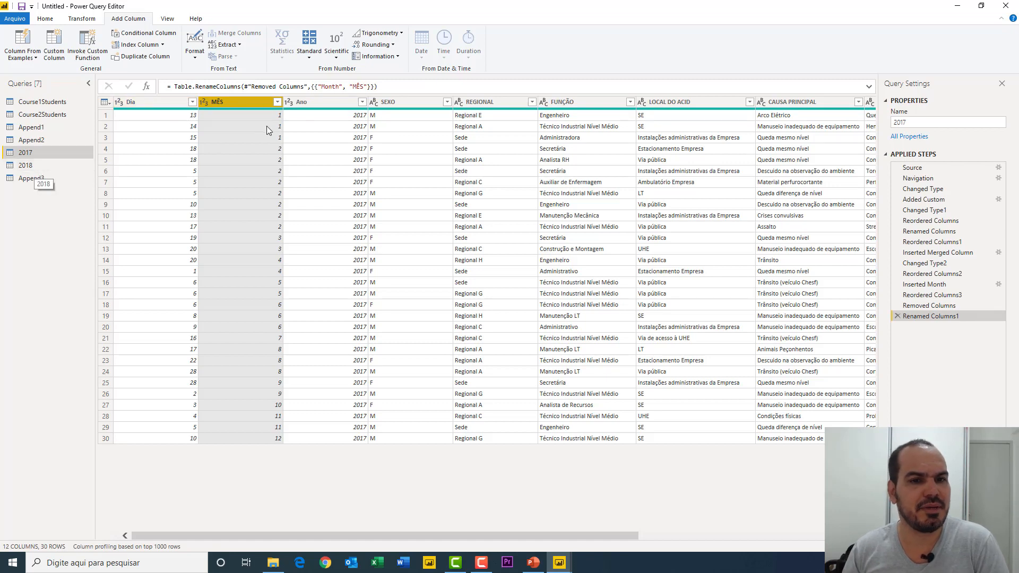
Compare the Dia, MÊS and Ano columns across the 2018, Append3 and 2017 queries.
{"action": "left_click", "coordinate": [33, 165]}
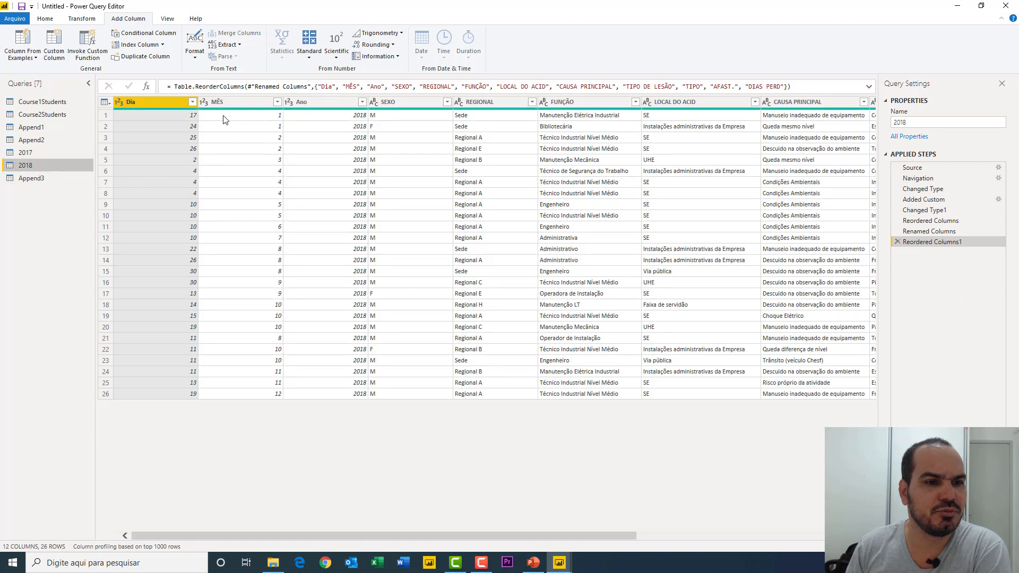
{"action": "left_click", "coordinate": [43, 177]}
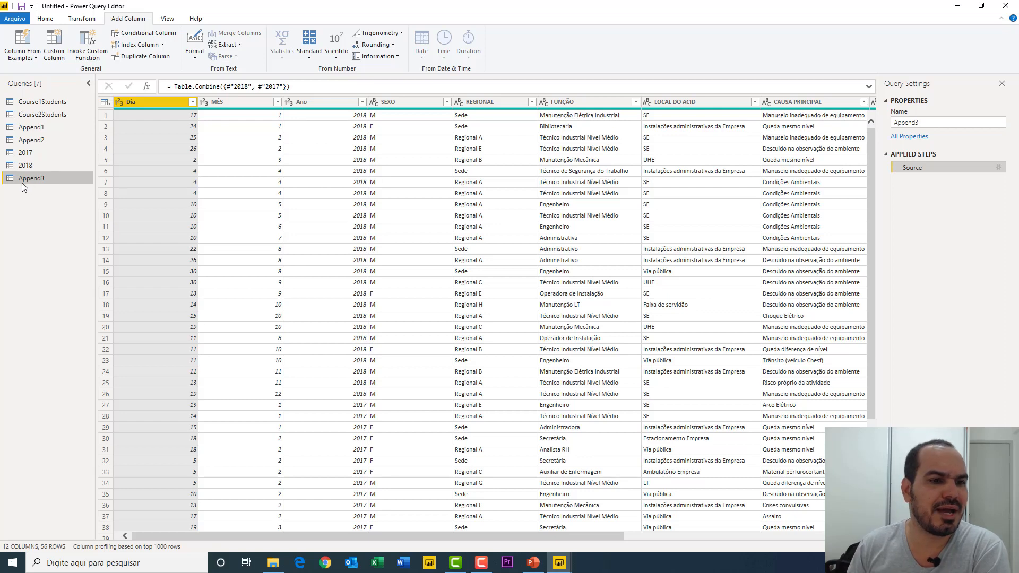
{"action": "left_click", "coordinate": [23, 154]}
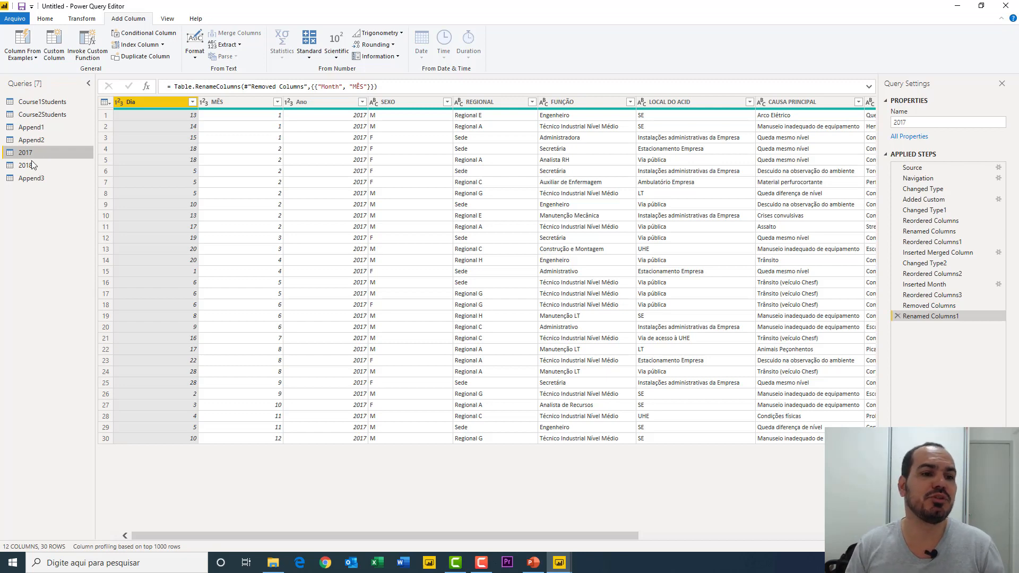
{"action": "left_click", "coordinate": [30, 162]}
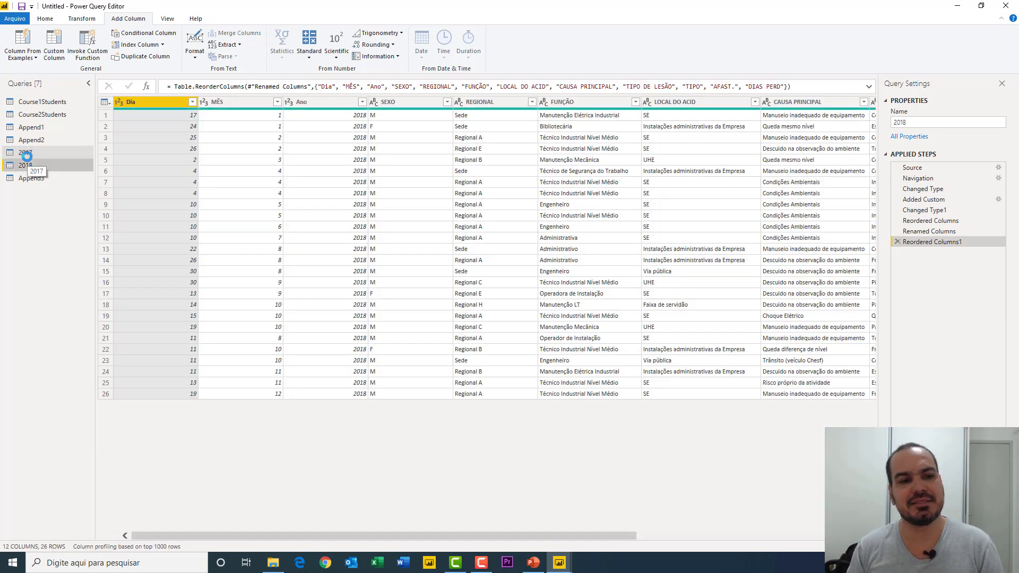
Rename the Append3 query as Acidentes.
{"action": "left_click", "coordinate": [29, 179]}
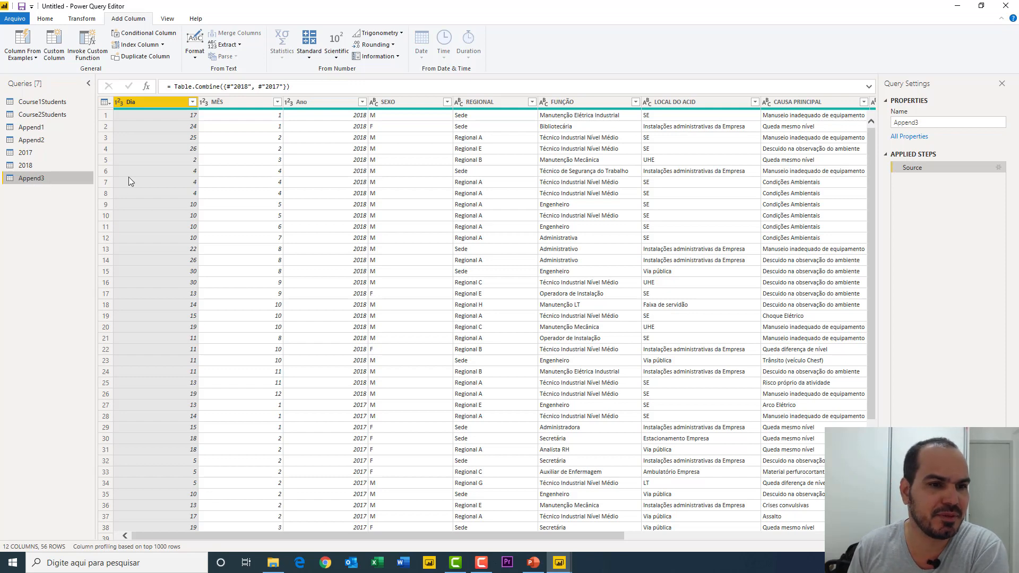
{"action": "double_click", "coordinate": [30, 179]}
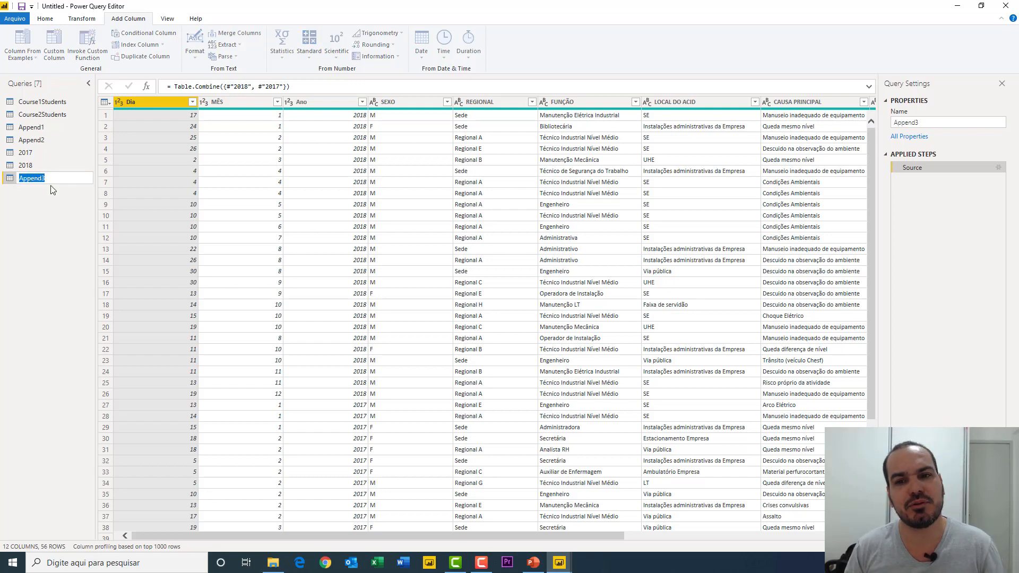
{"action": "type", "text": "Acidentes"}
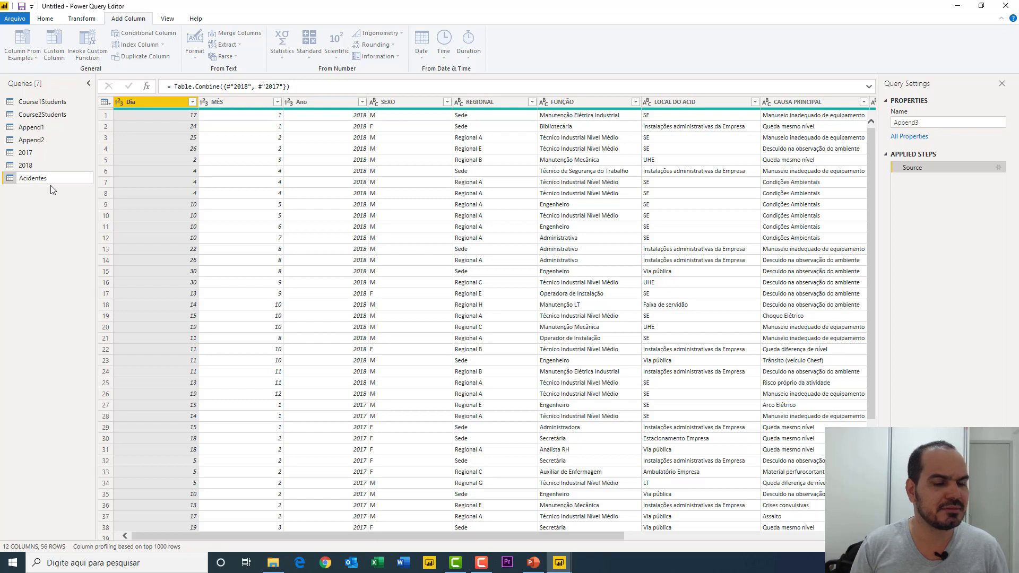
{"action": "key", "text": "Return"}
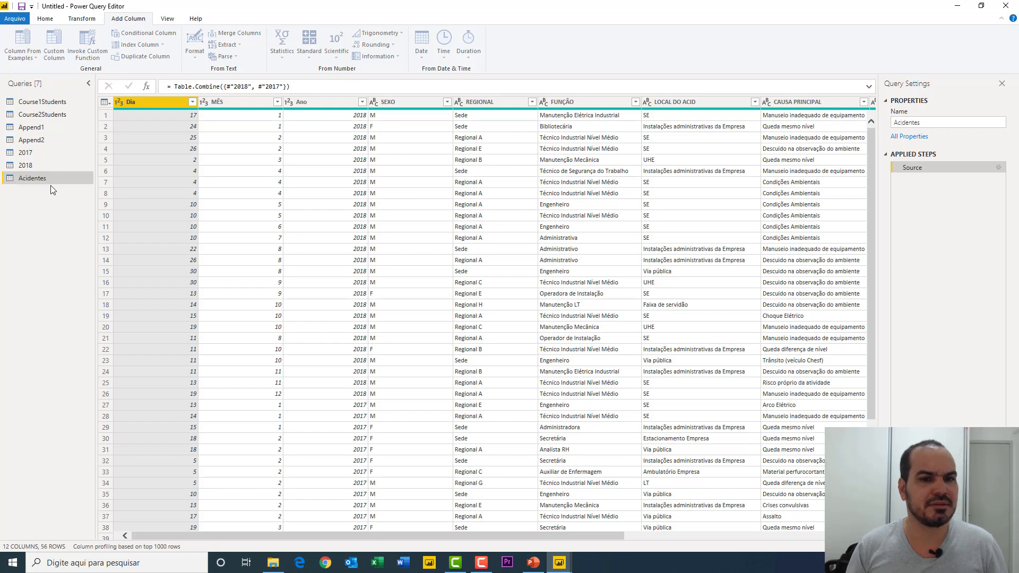
Merge the Dia, MÊS and Ano columns of Acidentes into a single column named Data, using the custom separator "/".
{"action": "scroll", "coordinate": [274, 141], "scroll_direction": "down", "scroll_amount": 6}
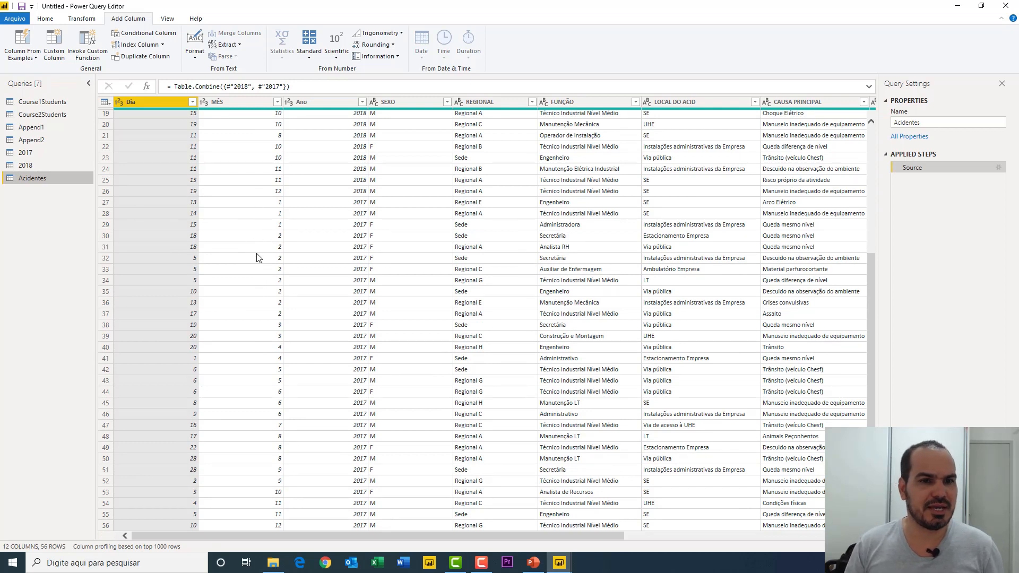
{"action": "scroll", "coordinate": [259, 257], "scroll_direction": "up", "scroll_amount": 6}
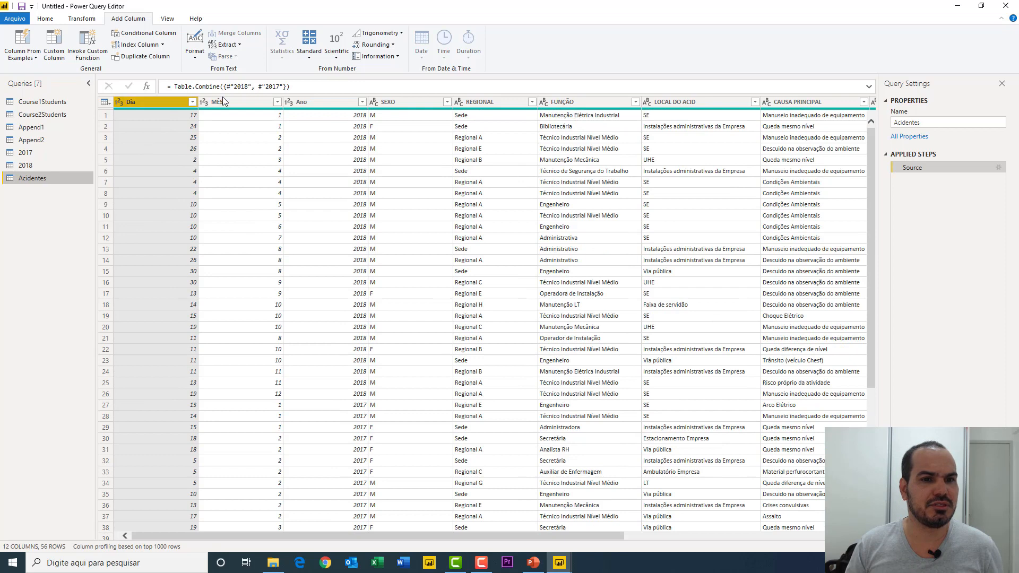
{"action": "left_click", "coordinate": [250, 101], "text": "ctrl"}
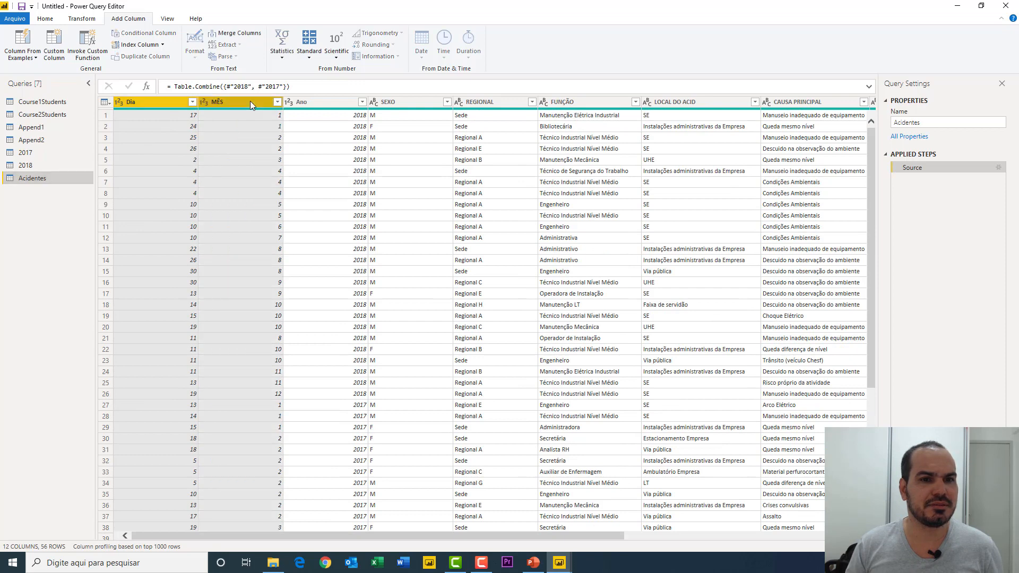
{"action": "left_click", "coordinate": [303, 102], "text": "ctrl"}
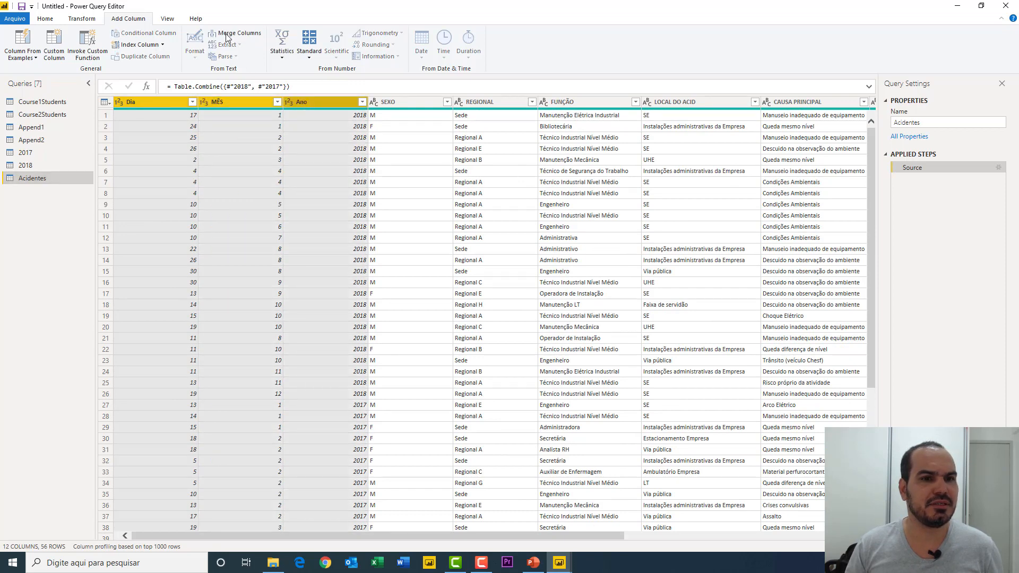
{"action": "left_click", "coordinate": [91, 20]}
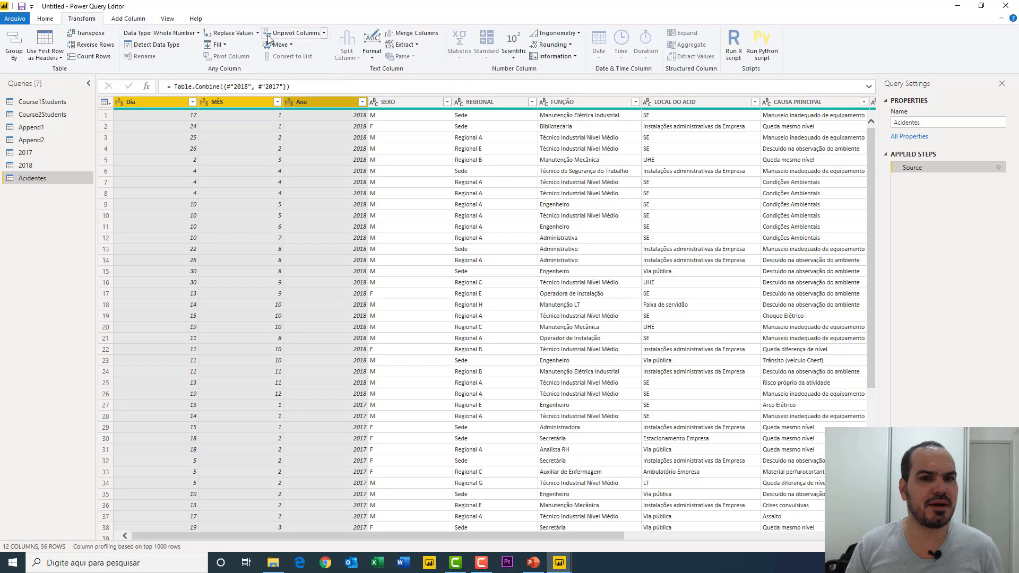
{"action": "left_click", "coordinate": [406, 34]}
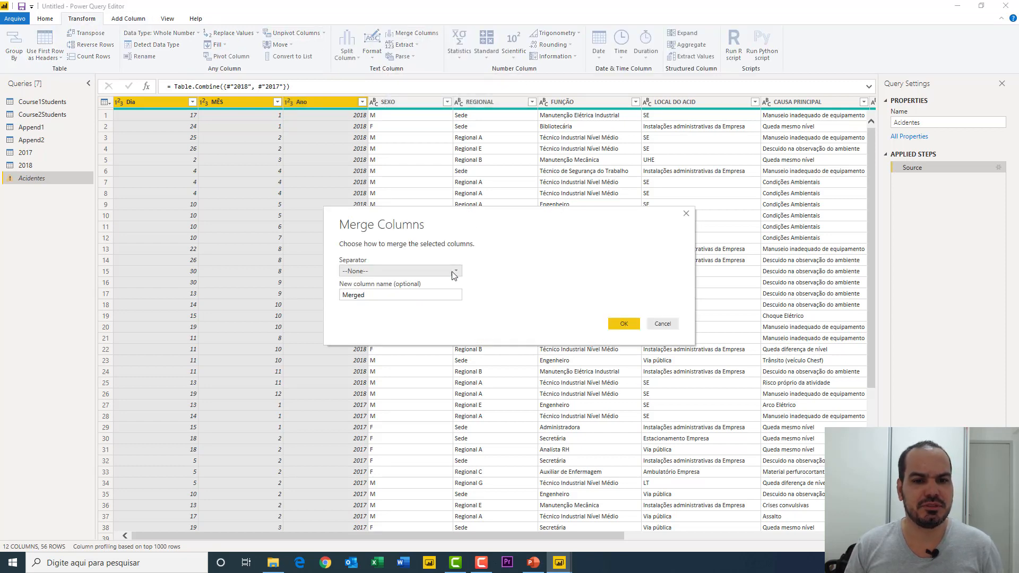
{"action": "left_click", "coordinate": [387, 272]}
{"action": "left_click", "coordinate": [364, 362]}
{"action": "left_click", "coordinate": [366, 286]}
{"action": "key", "text": "Tab"}
{"action": "type", "text": "Data"}
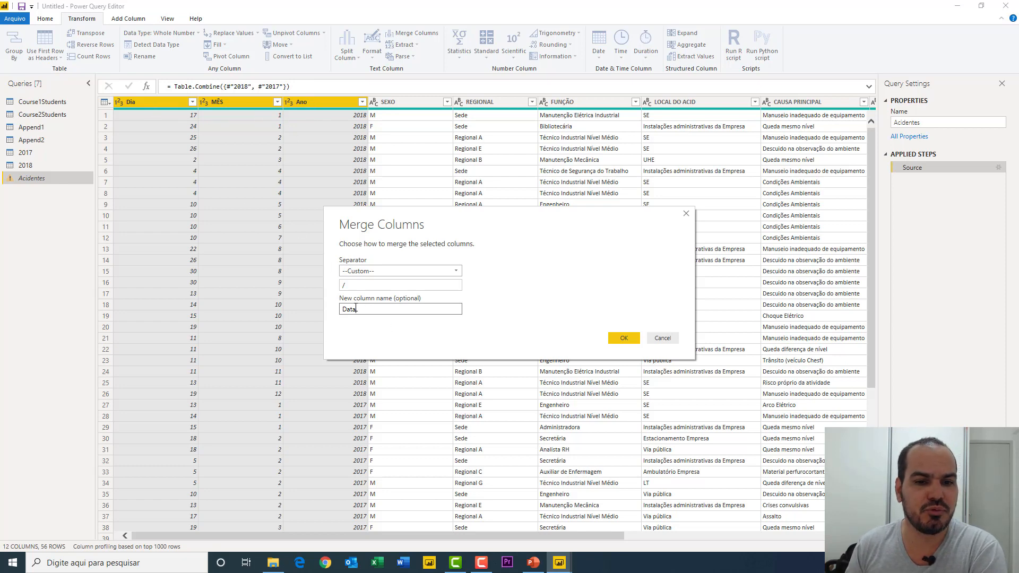
{"action": "left_click", "coordinate": [623, 338]}
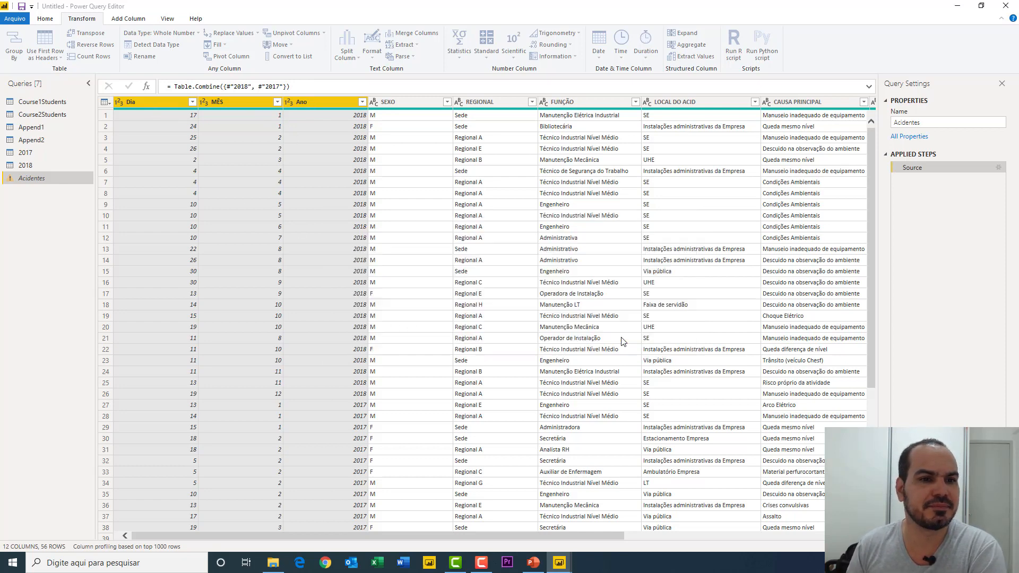
Set the data type of the merged Data column in Acidentes to Date.
{"action": "left_click", "coordinate": [119, 103]}
{"action": "left_click", "coordinate": [141, 175]}
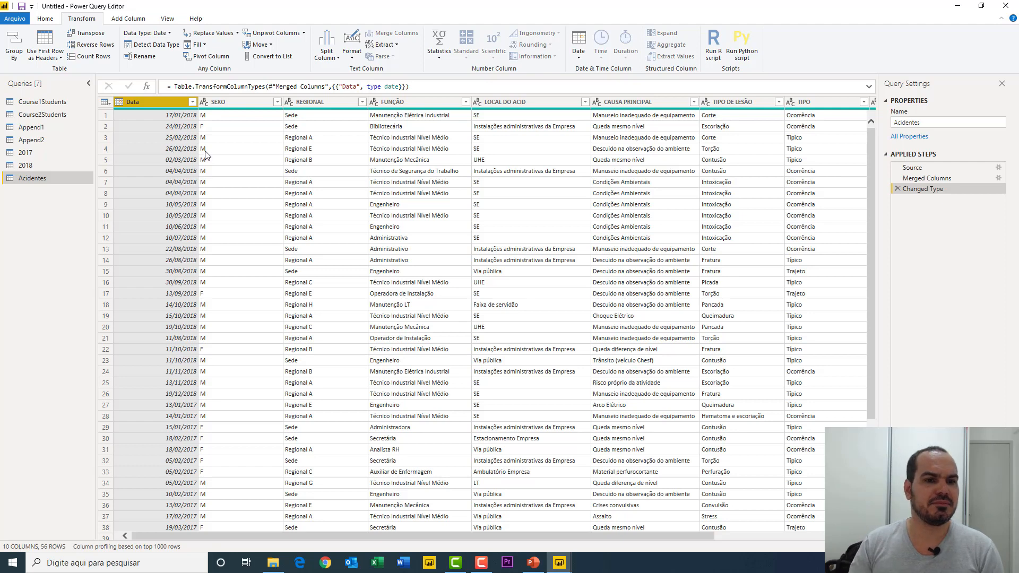
{"action": "scroll", "coordinate": [183, 155], "scroll_direction": "down", "scroll_amount": 6}
{"action": "scroll", "coordinate": [183, 158], "scroll_direction": "up", "scroll_amount": 6}
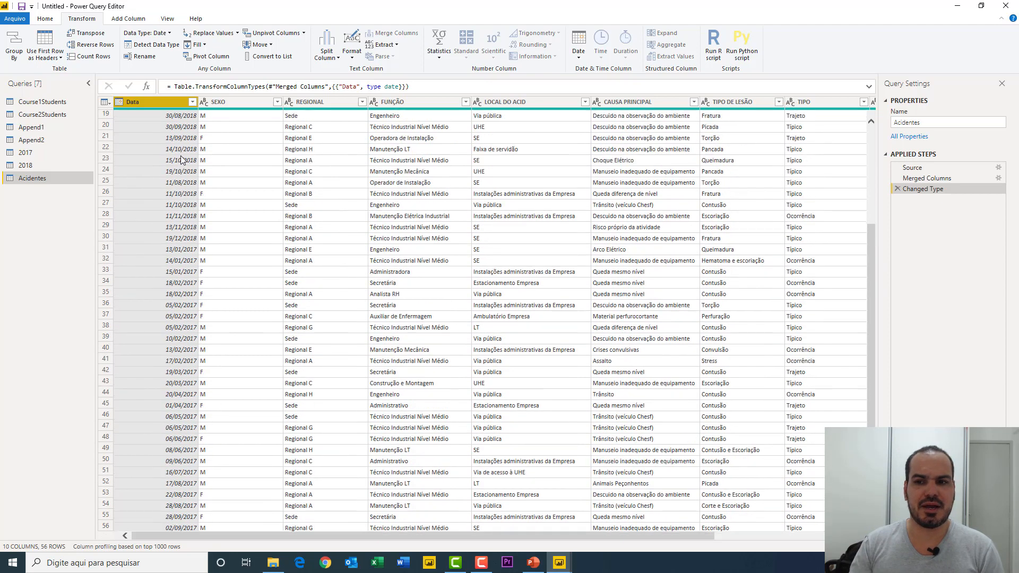
{"action": "left_click", "coordinate": [45, 24]}
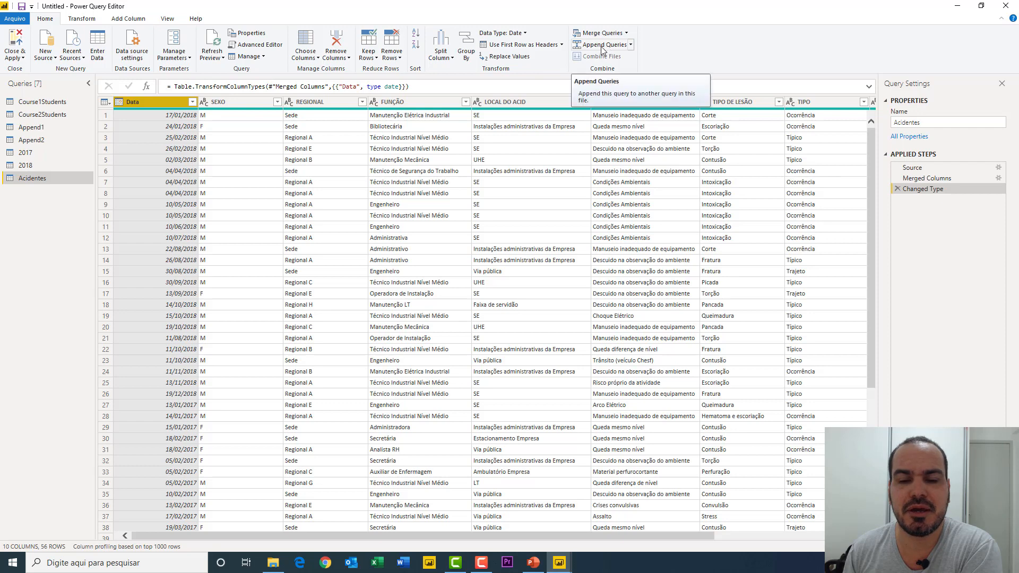
{"action": "left_click", "coordinate": [630, 46]}
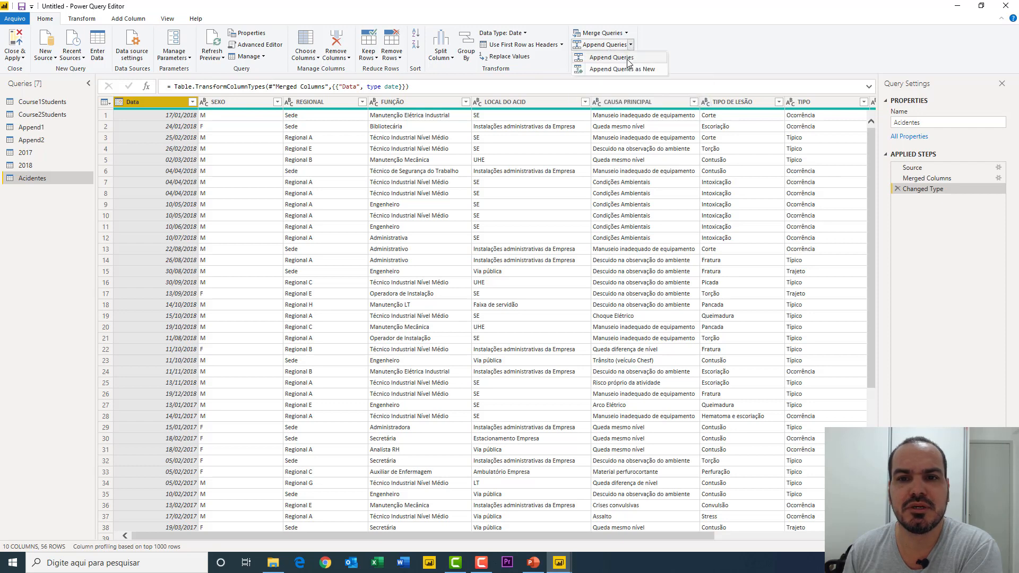
{"action": "left_click", "coordinate": [656, 35]}
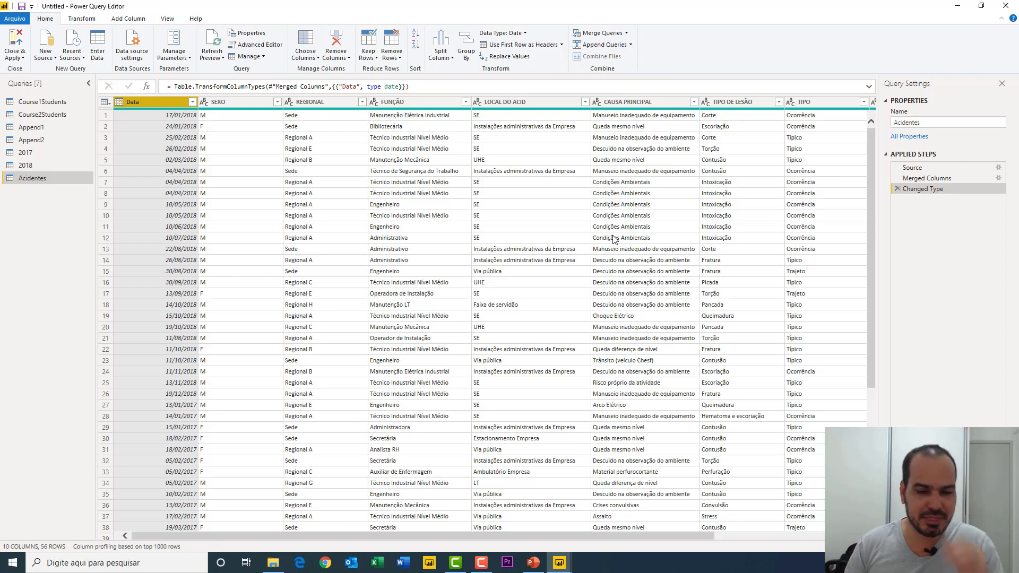
Switch to PowerPoint to read the "Mesclar (merge)" slide, and return to the Power Query Editor.
{"action": "left_click", "coordinate": [533, 564]}
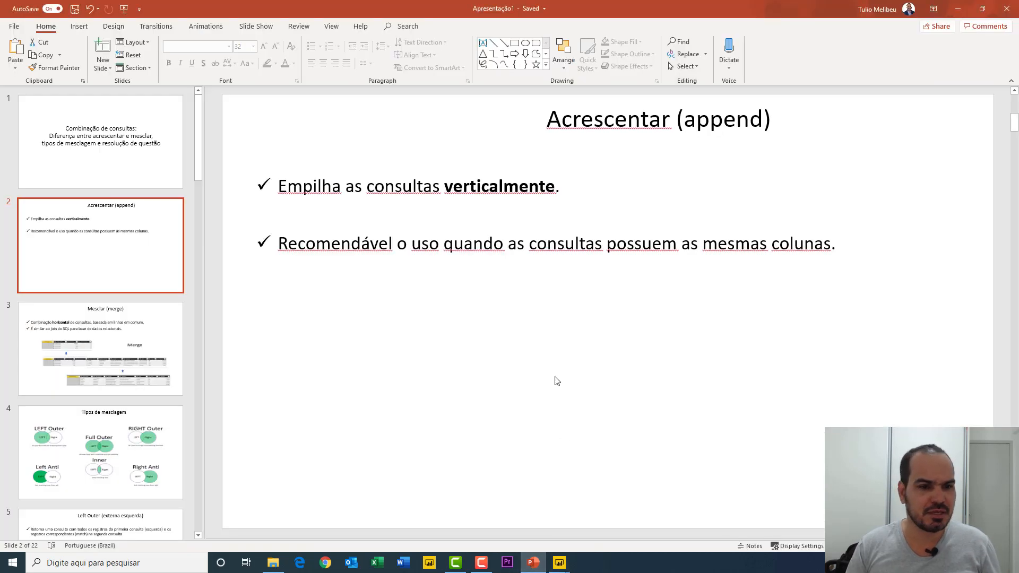
{"action": "left_click", "coordinate": [135, 319]}
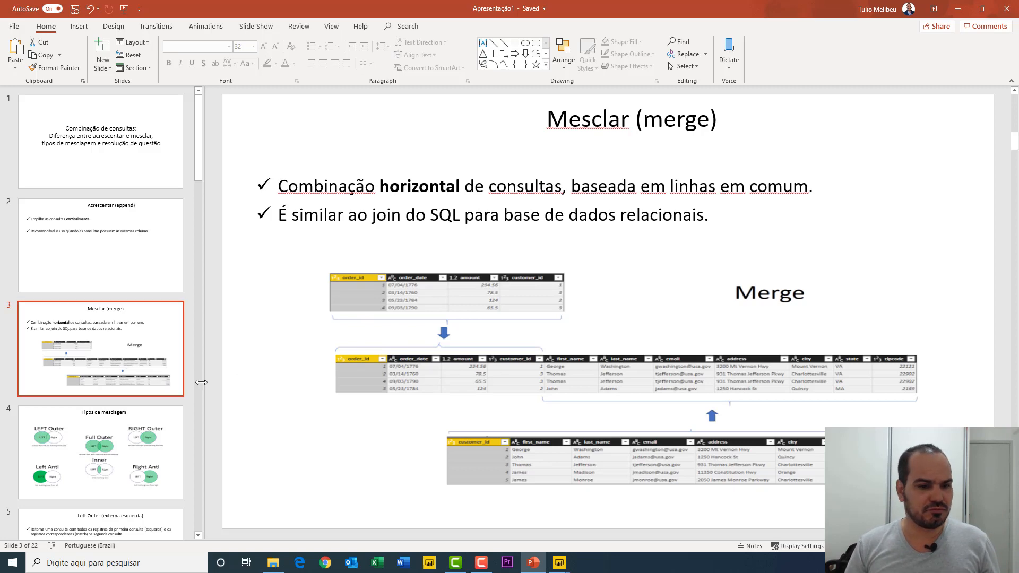
{"action": "mouse_move", "coordinate": [564, 565]}
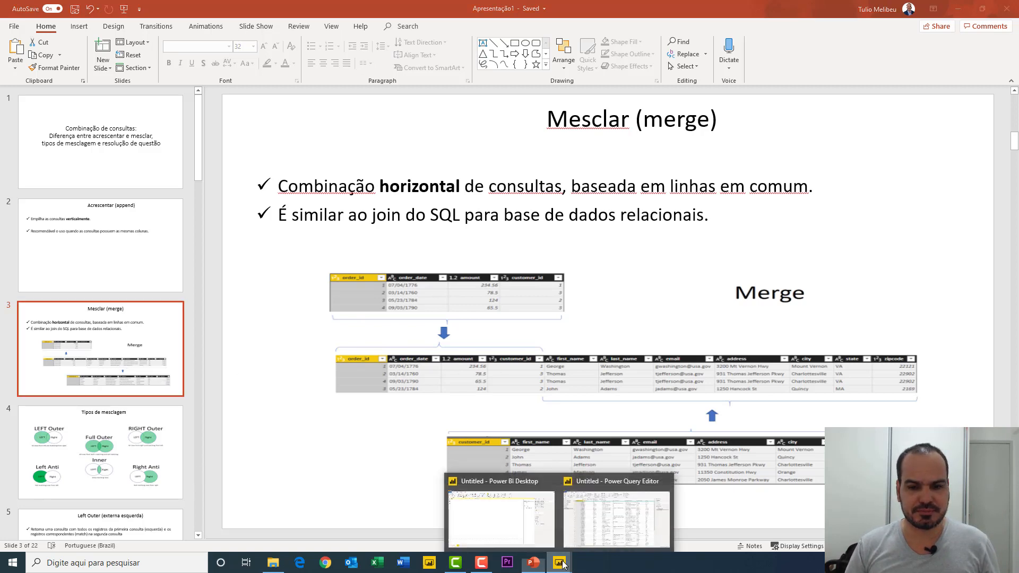
{"action": "left_click", "coordinate": [616, 513]}
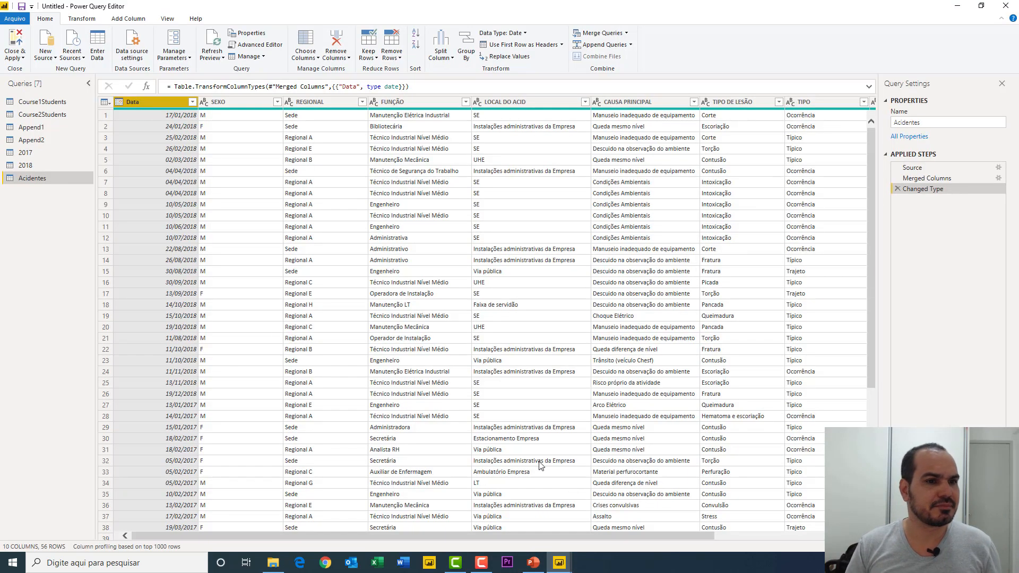
Compare the columns of the Course1Students and Course2Students queries, and go back to the Acidentes query.
{"action": "left_click", "coordinate": [68, 118]}
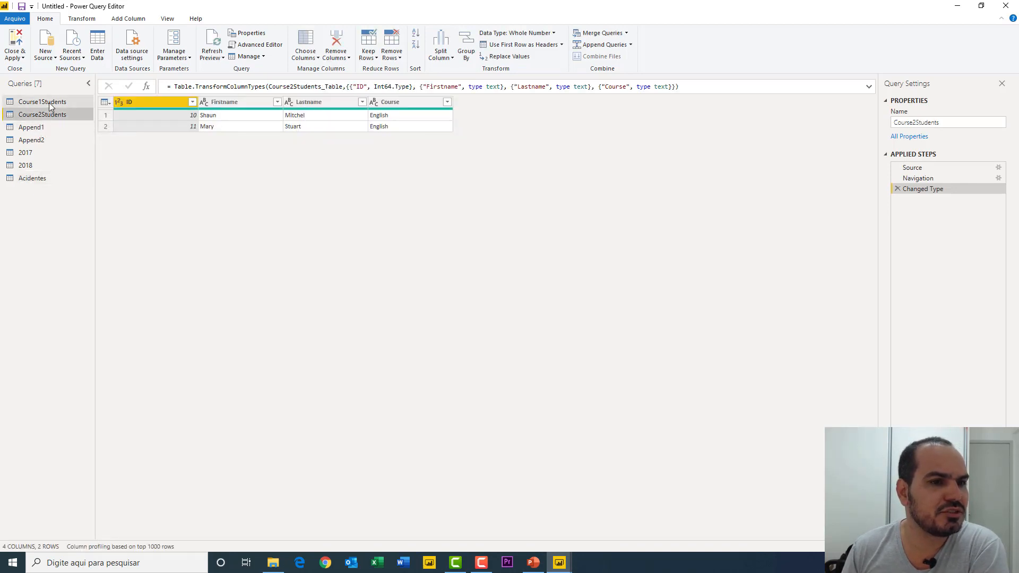
{"action": "left_click", "coordinate": [49, 103]}
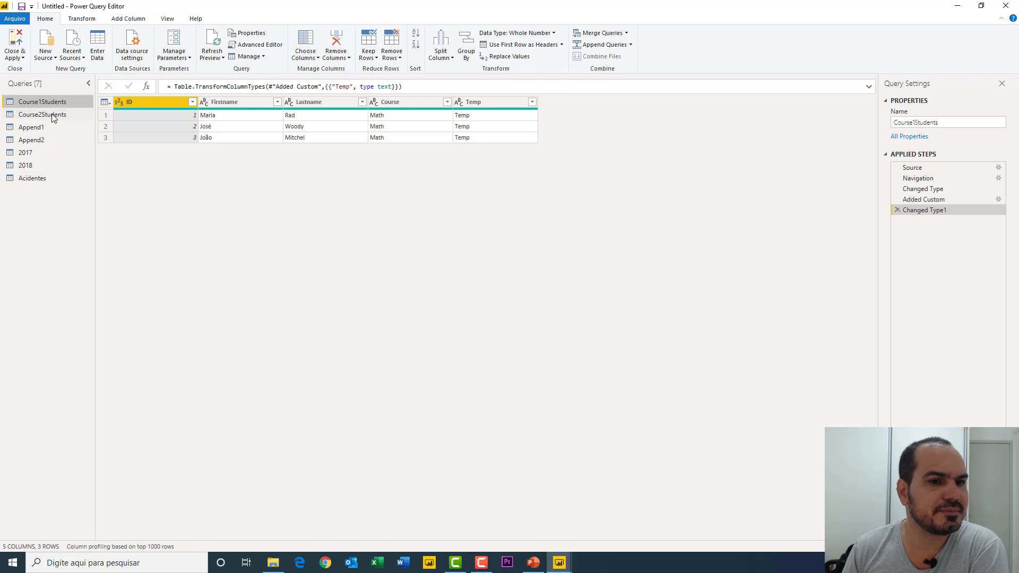
{"action": "left_click", "coordinate": [48, 113]}
{"action": "left_click", "coordinate": [53, 102]}
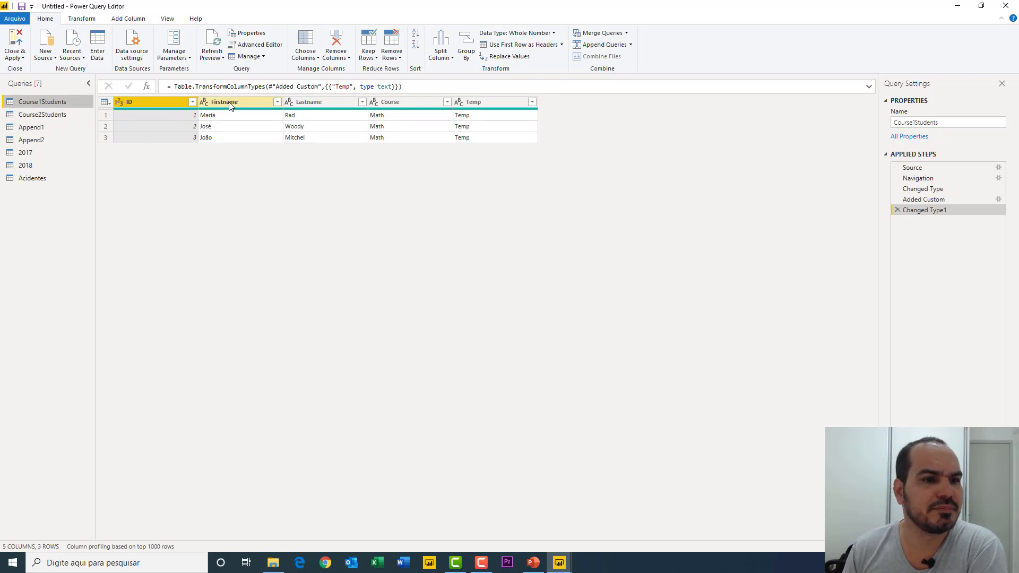
{"action": "left_click", "coordinate": [56, 116]}
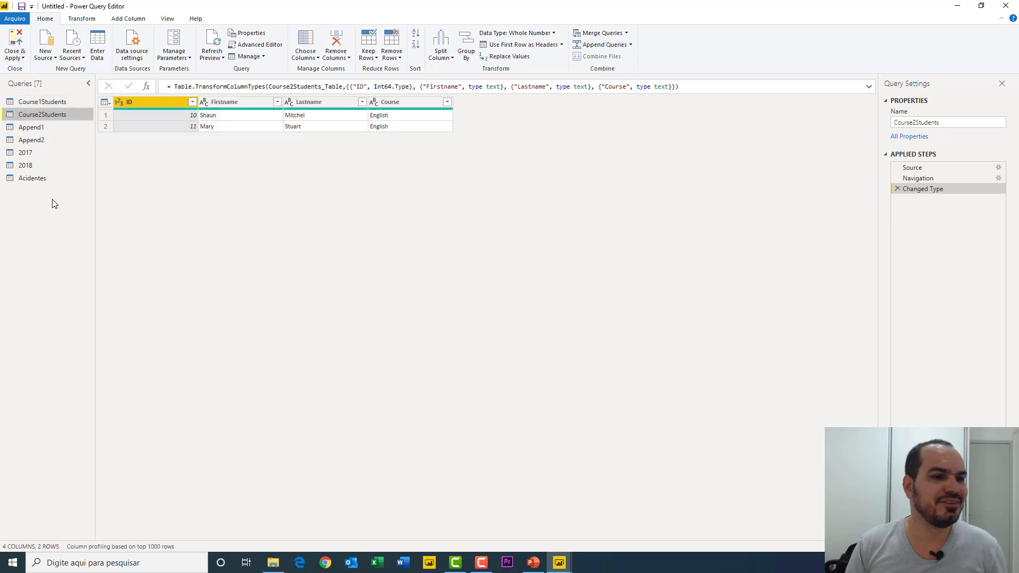
{"action": "left_click", "coordinate": [30, 179]}
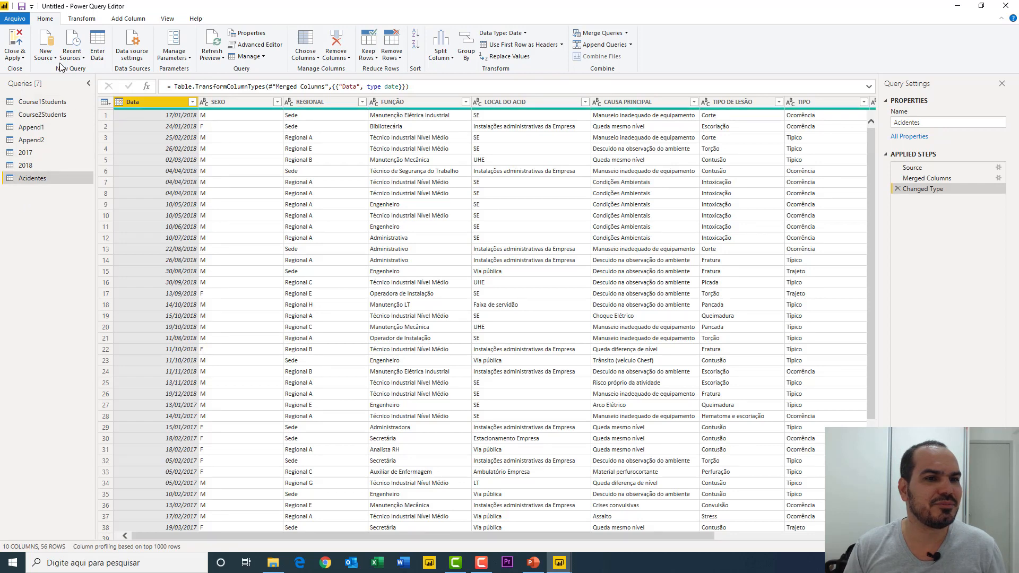
Import the Customers and Orders tables from the Excel workbook "Data Set for Merge" as new queries.
{"action": "left_click", "coordinate": [53, 55]}
{"action": "left_click", "coordinate": [63, 89]}
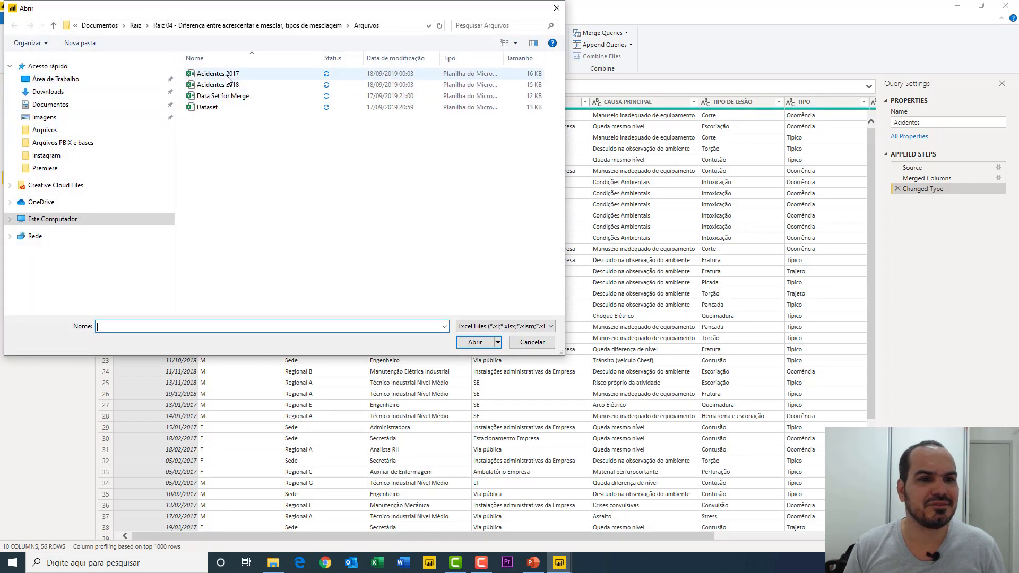
{"action": "double_click", "coordinate": [214, 98]}
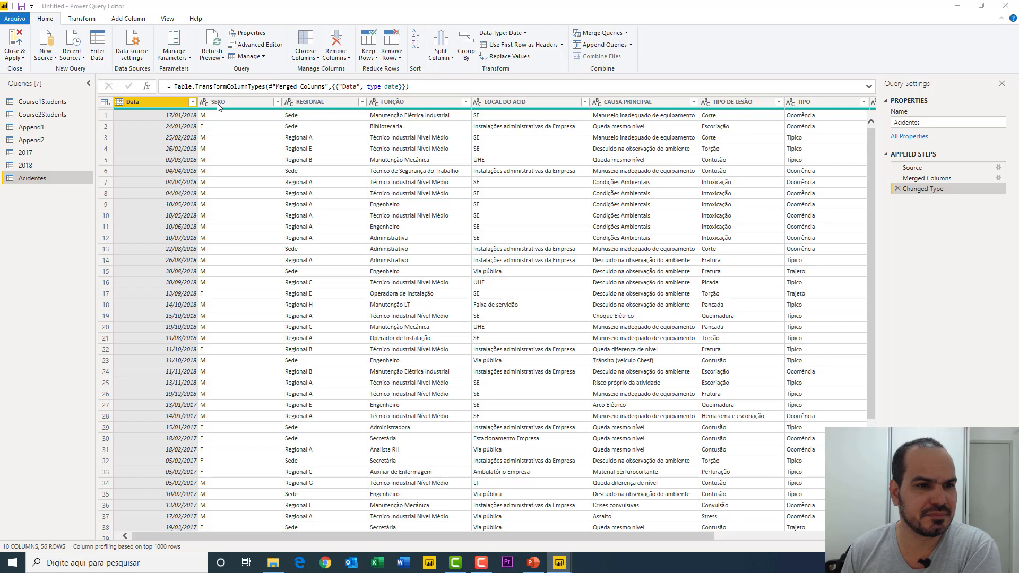
{"action": "left_click", "coordinate": [309, 179]}
{"action": "left_click", "coordinate": [318, 192]}
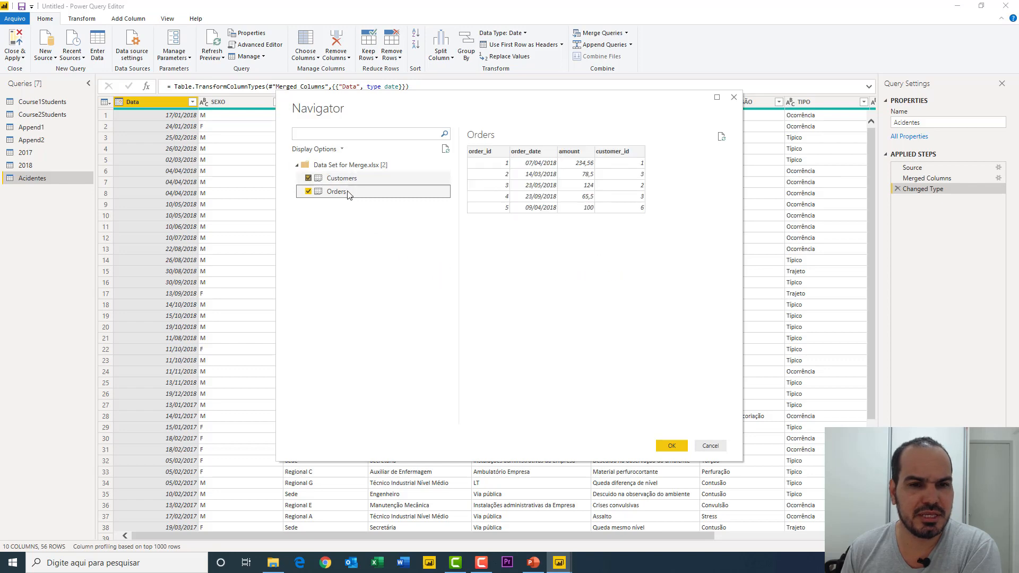
{"action": "left_click", "coordinate": [673, 446]}
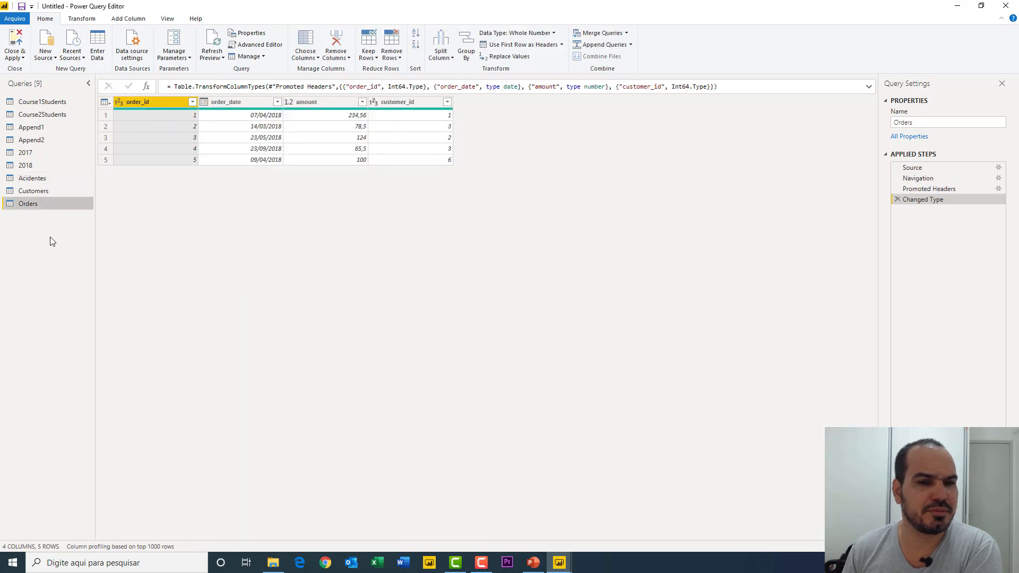
Examine the Customers and Orders queries, including the zipcode column of Customers.
{"action": "left_click", "coordinate": [29, 192]}
{"action": "left_click", "coordinate": [43, 205]}
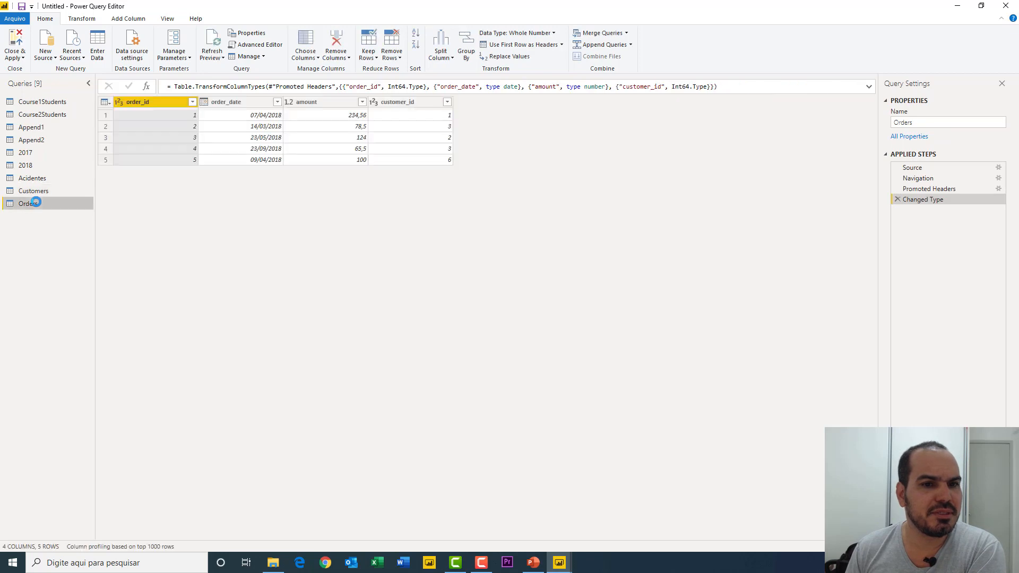
{"action": "left_click", "coordinate": [40, 193]}
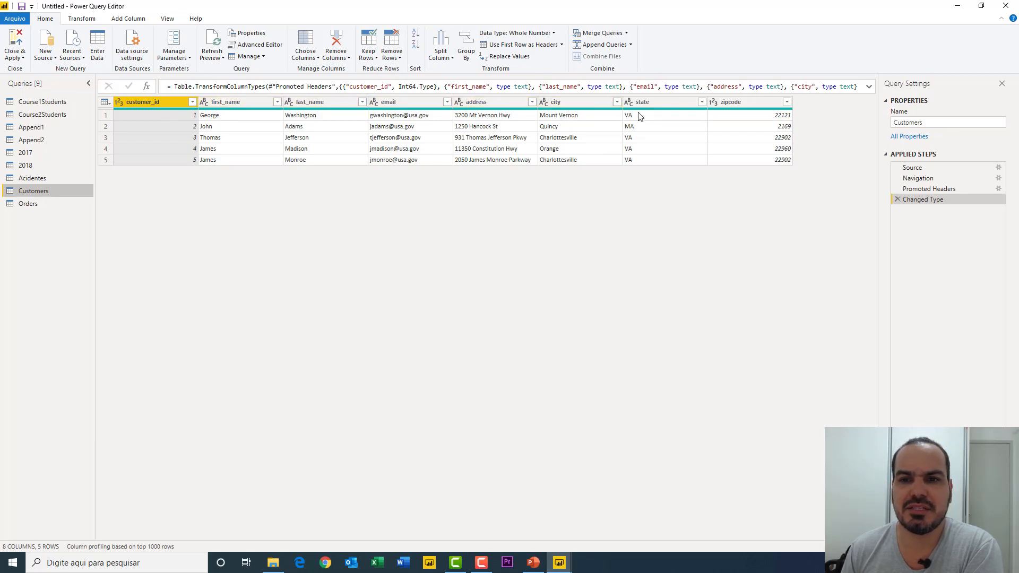
{"action": "left_click", "coordinate": [732, 103]}
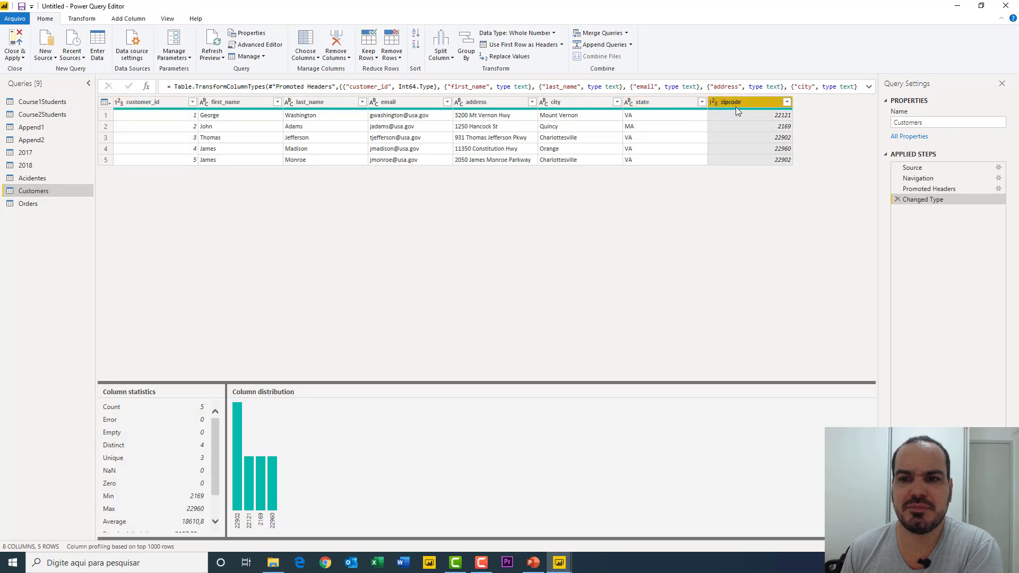
Compare Orders with Customers to find the customer_id column that both queries share.
{"action": "left_click", "coordinate": [33, 205]}
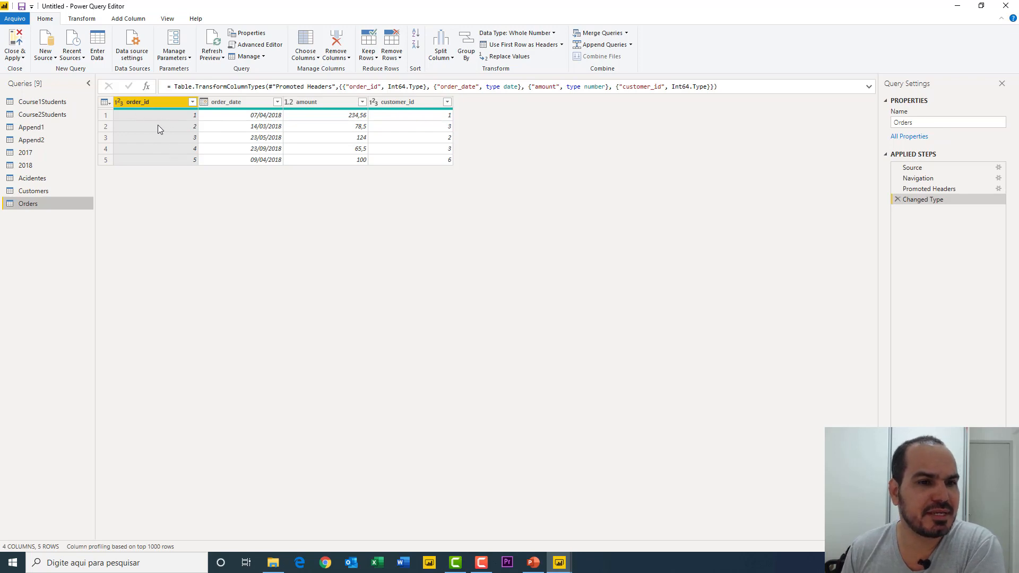
{"action": "left_click", "coordinate": [50, 196]}
{"action": "left_click", "coordinate": [43, 205]}
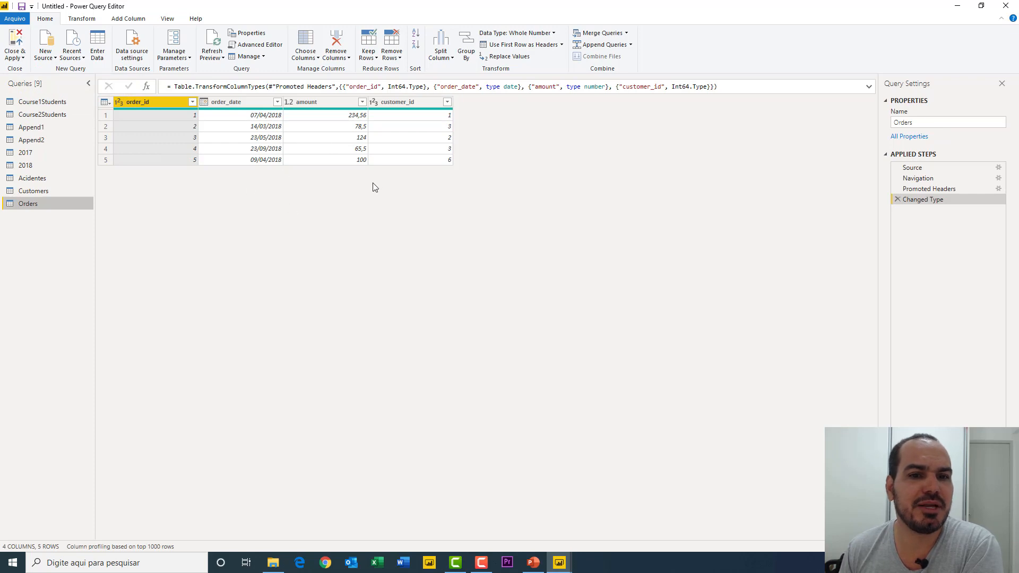
{"action": "left_click", "coordinate": [406, 104]}
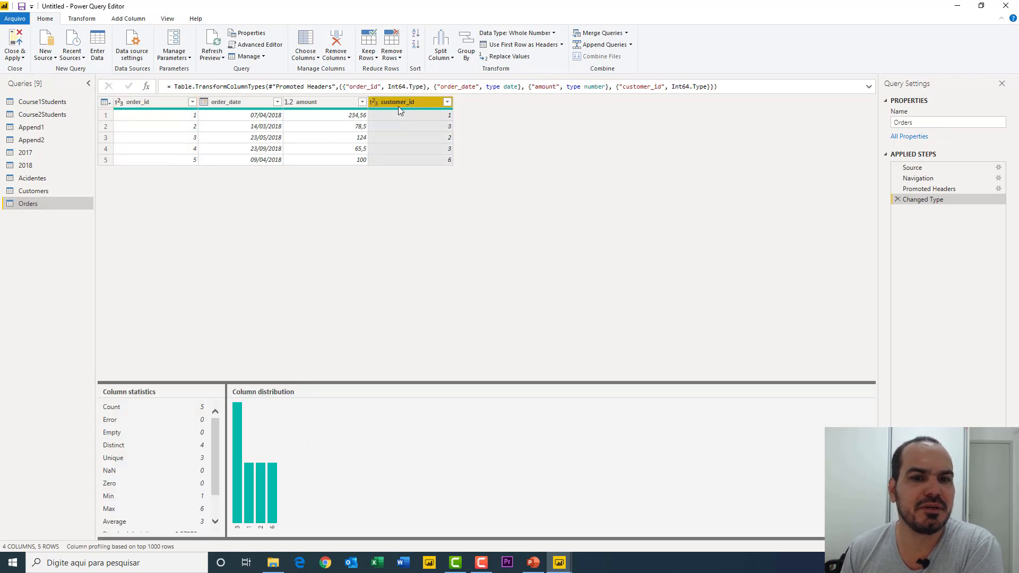
{"action": "left_click", "coordinate": [39, 193]}
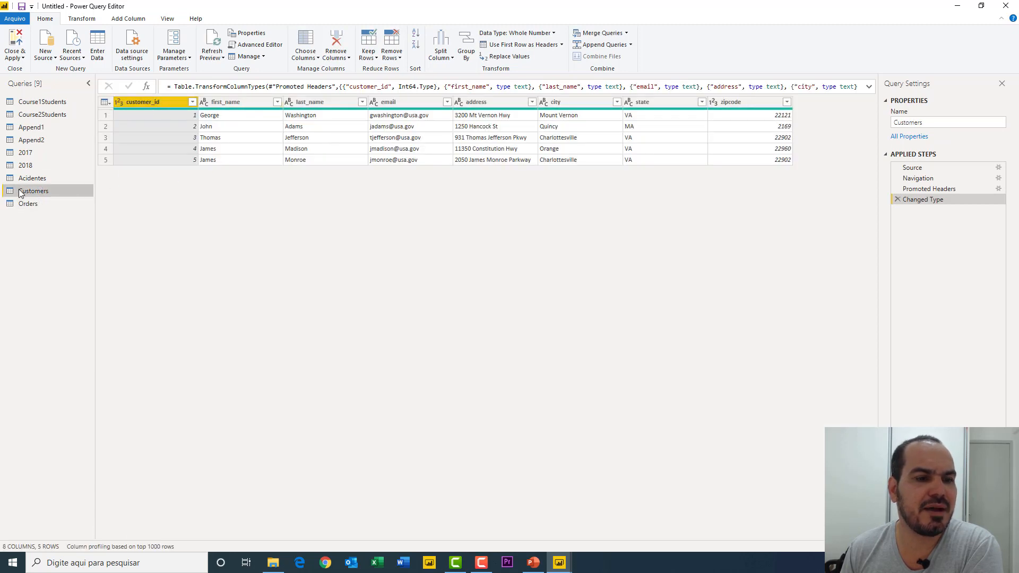
{"action": "left_click", "coordinate": [35, 204]}
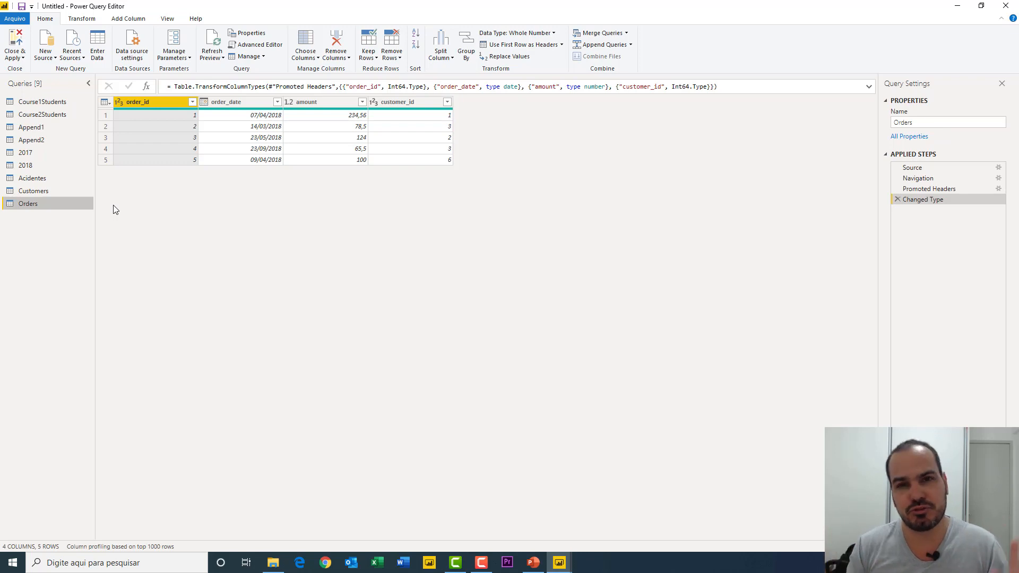
Check how customer_id in Orders relates to the first_name and email columns in Customers.
{"action": "left_click", "coordinate": [47, 193]}
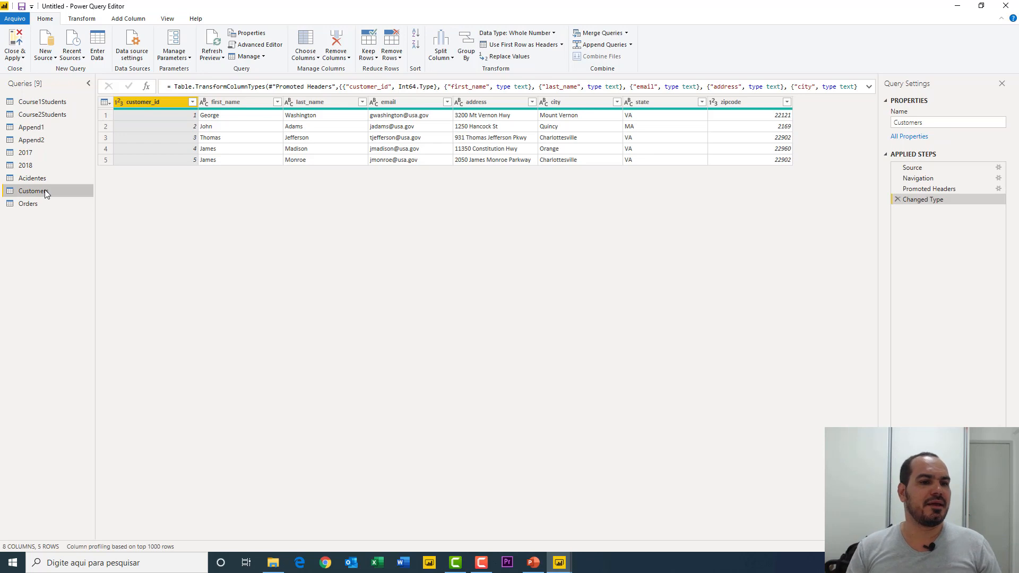
{"action": "left_click", "coordinate": [34, 206]}
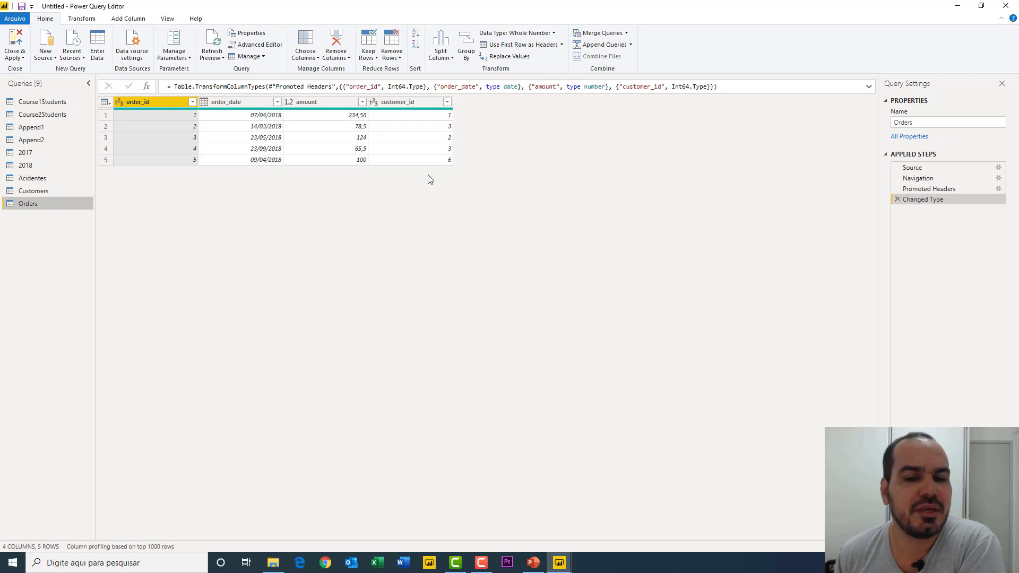
{"action": "left_click", "coordinate": [432, 102]}
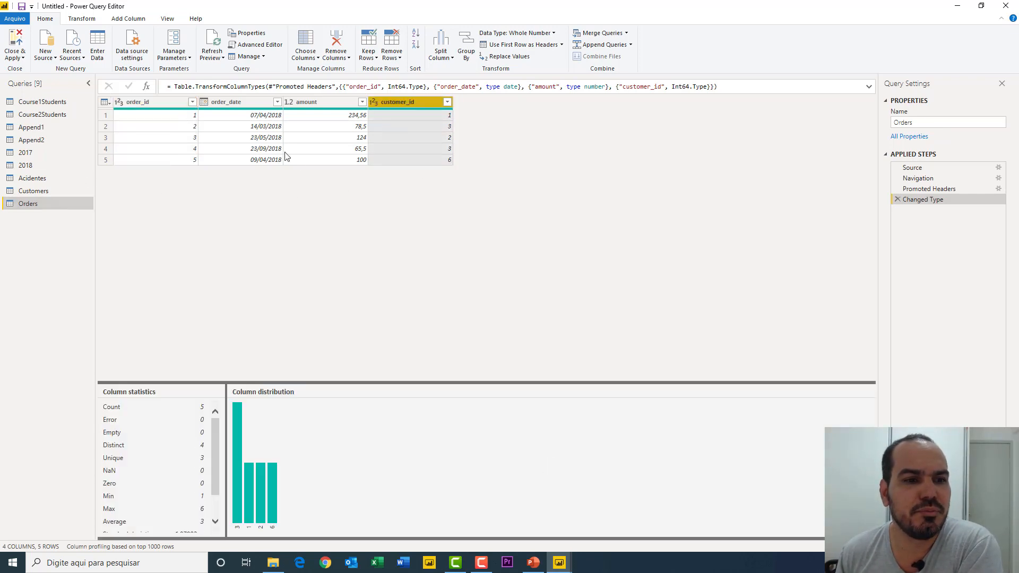
{"action": "left_click", "coordinate": [50, 189]}
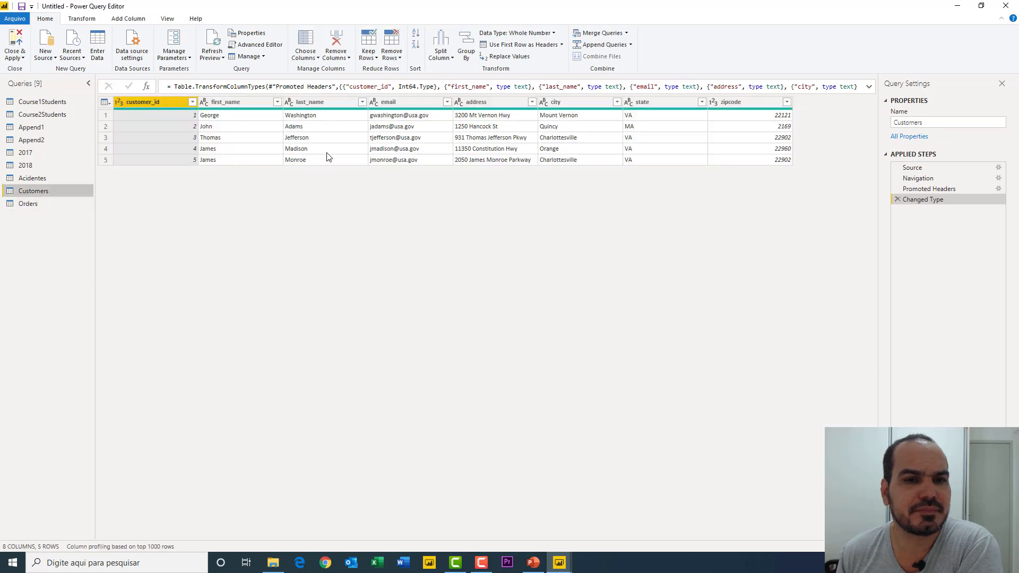
{"action": "left_click", "coordinate": [242, 104]}
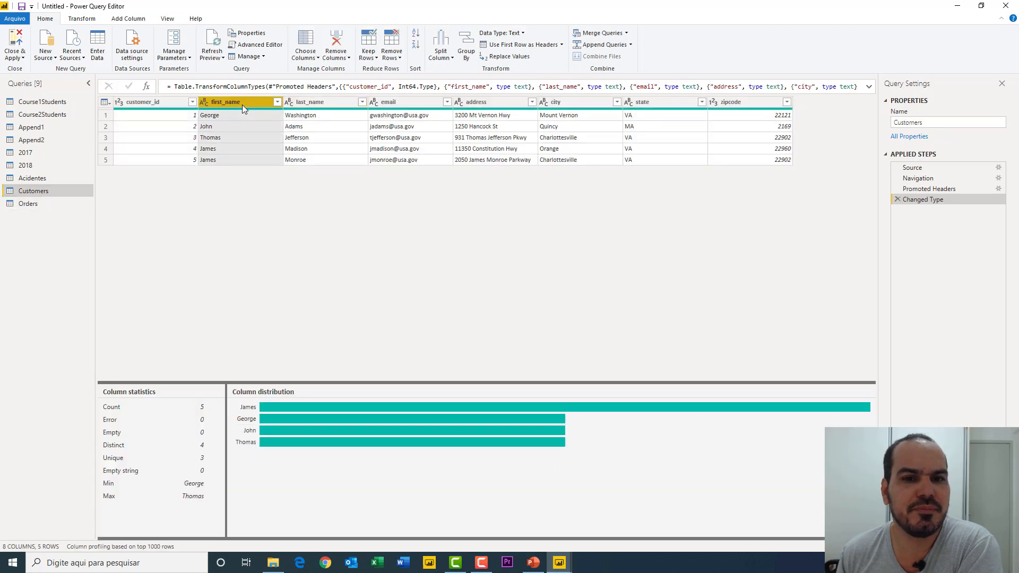
{"action": "left_click", "coordinate": [397, 101]}
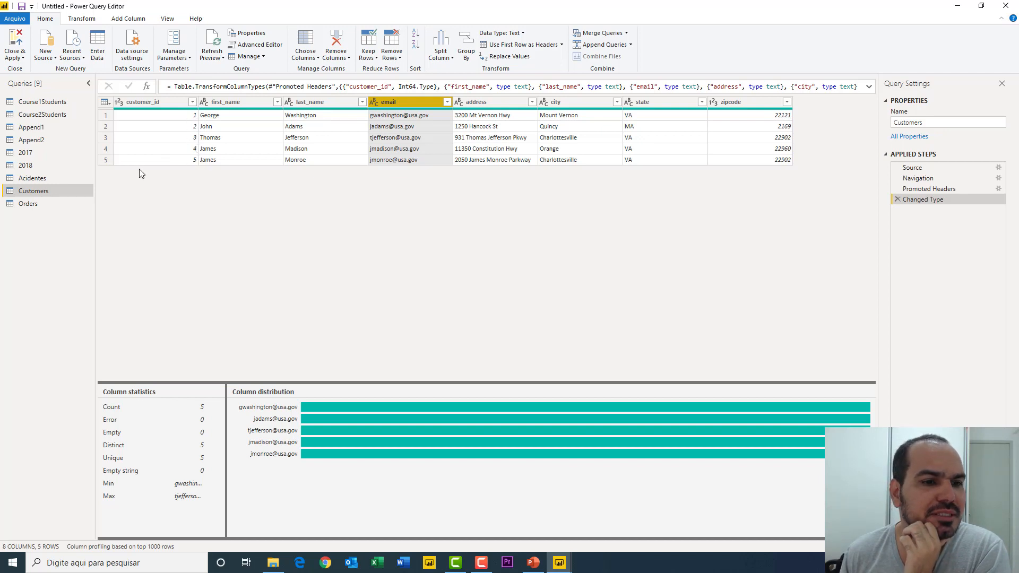
{"action": "left_click", "coordinate": [27, 204]}
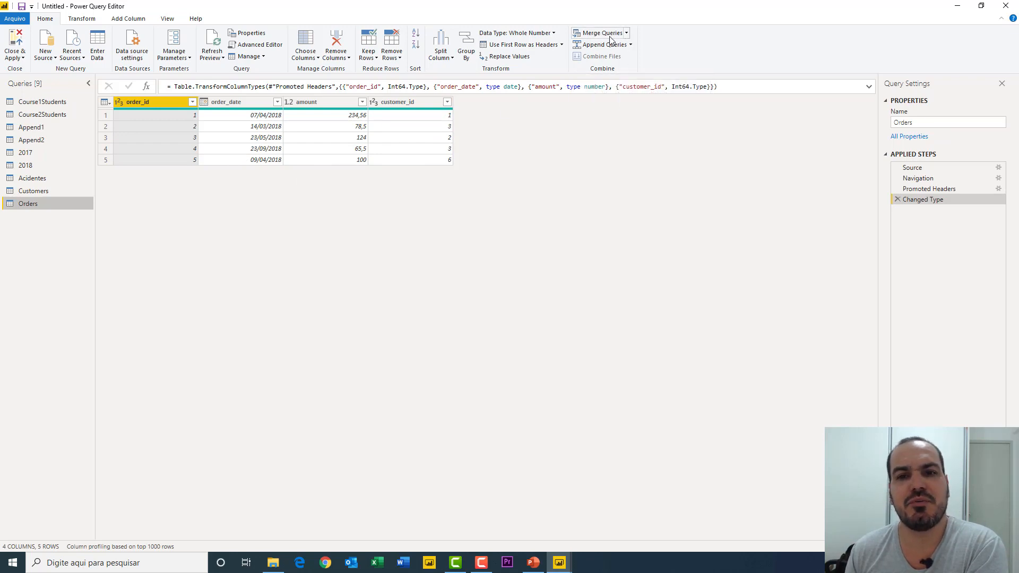
{"action": "left_click", "coordinate": [628, 34]}
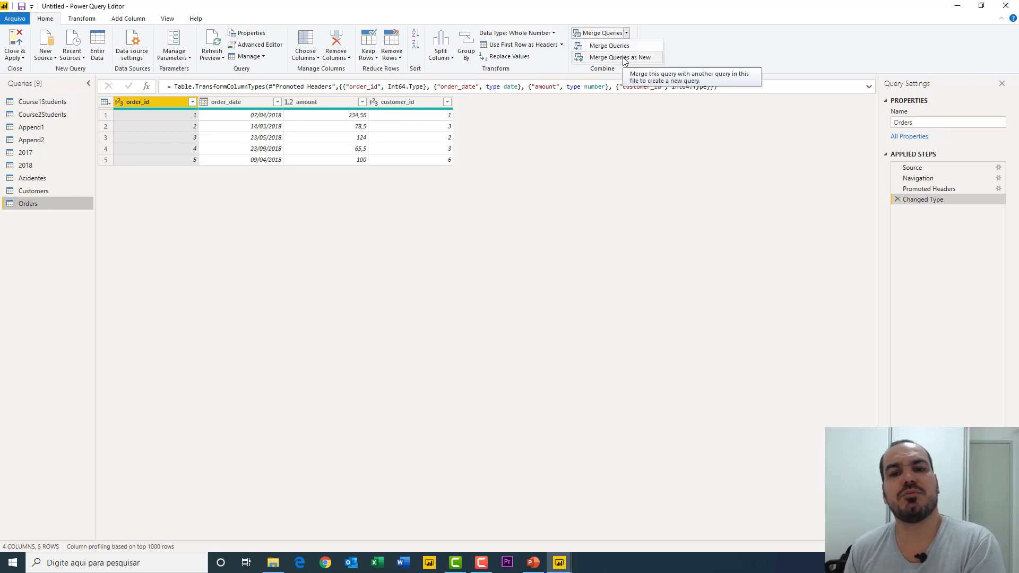
{"action": "left_click", "coordinate": [624, 58]}
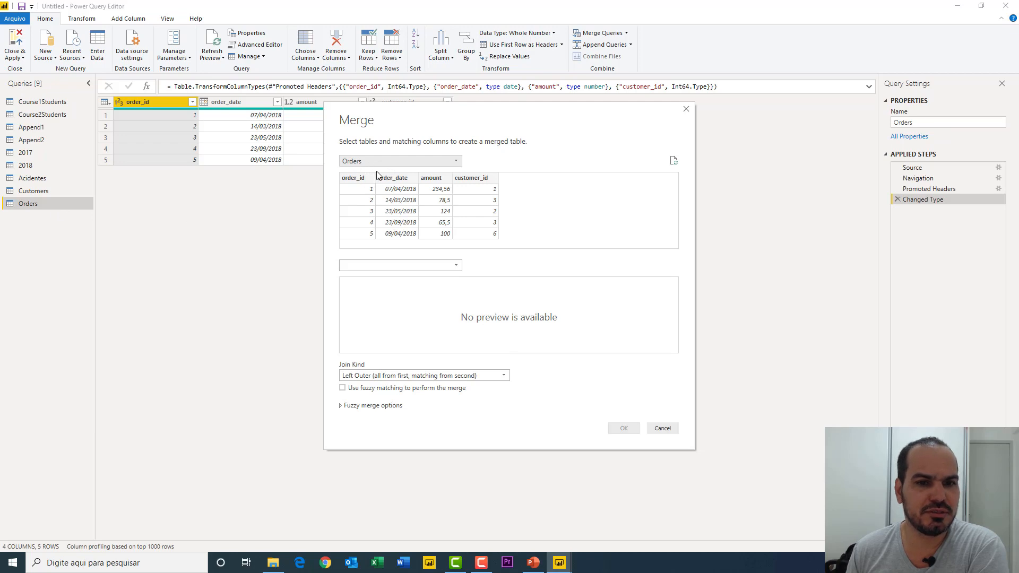
{"action": "left_click", "coordinate": [380, 268]}
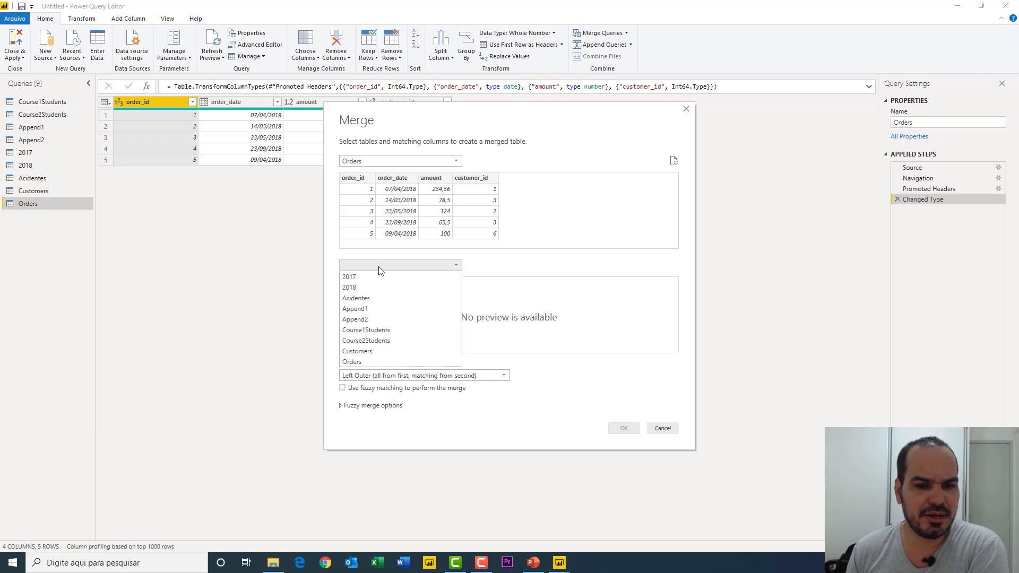
{"action": "left_click", "coordinate": [364, 354]}
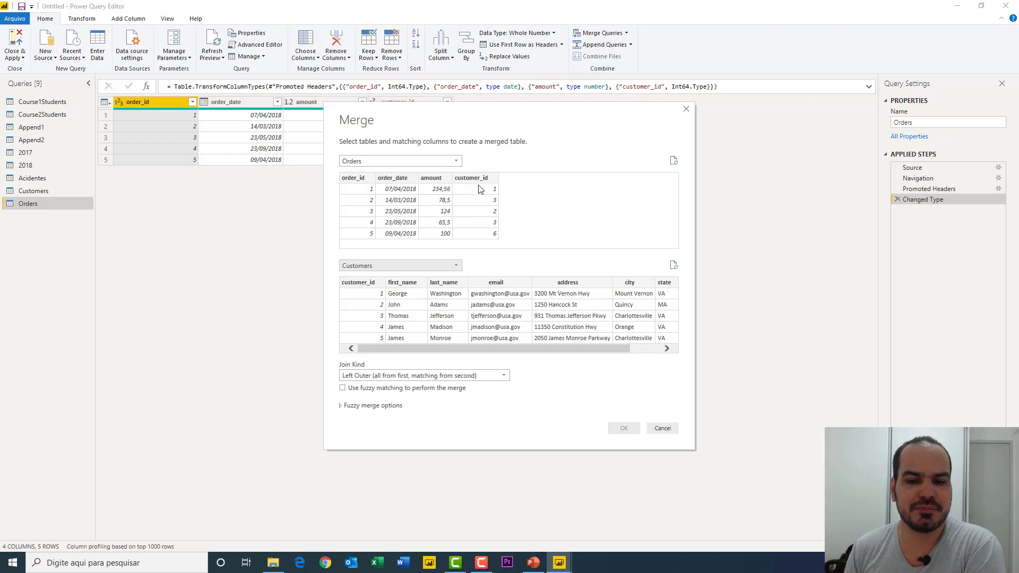
{"action": "left_click", "coordinate": [661, 430]}
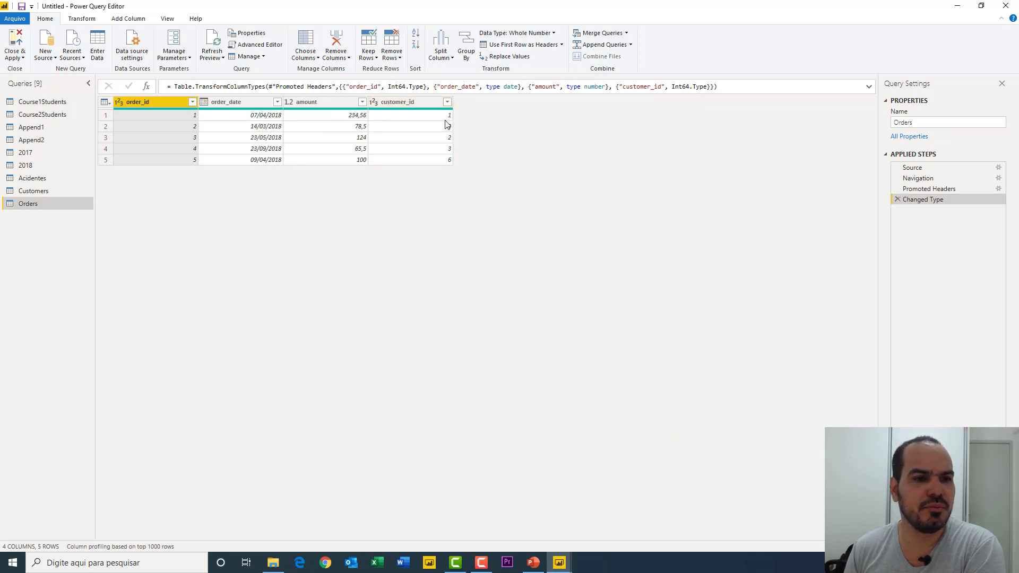
Set up a merge of Orders with Customers as a new query, matching both tables on customer_id.
{"action": "left_click", "coordinate": [50, 196]}
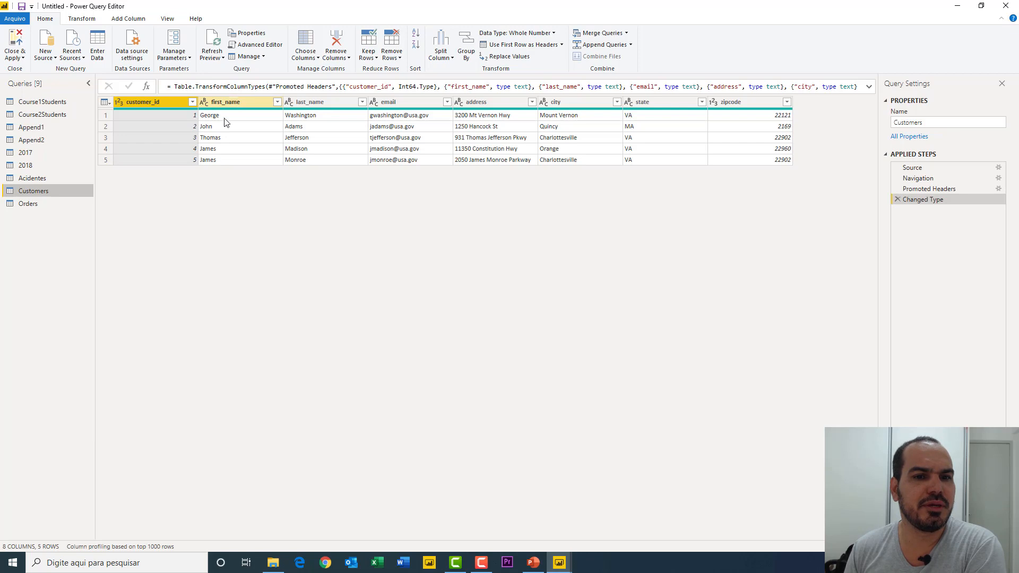
{"action": "left_click", "coordinate": [44, 202]}
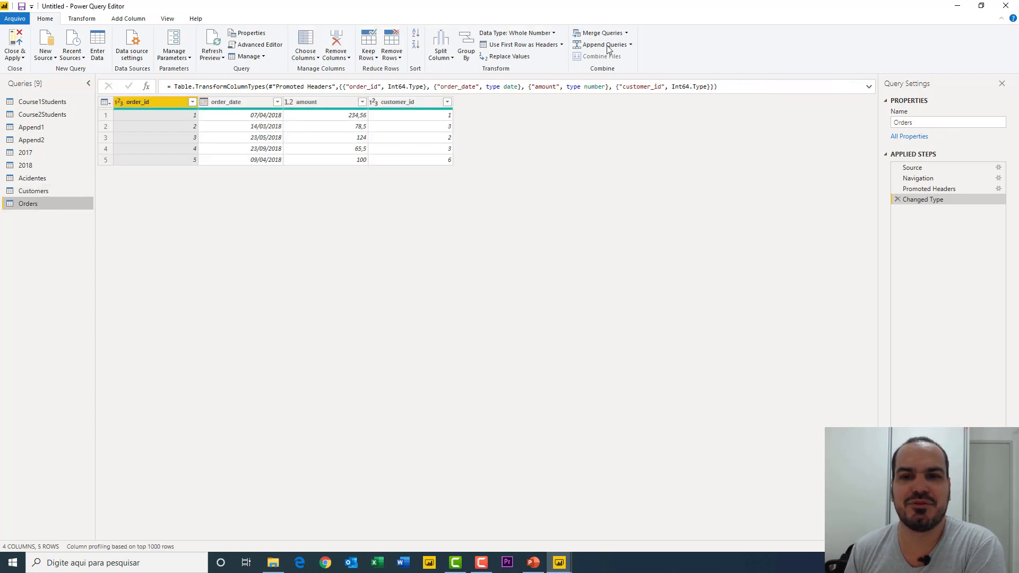
{"action": "left_click", "coordinate": [627, 33]}
{"action": "left_click", "coordinate": [630, 58]}
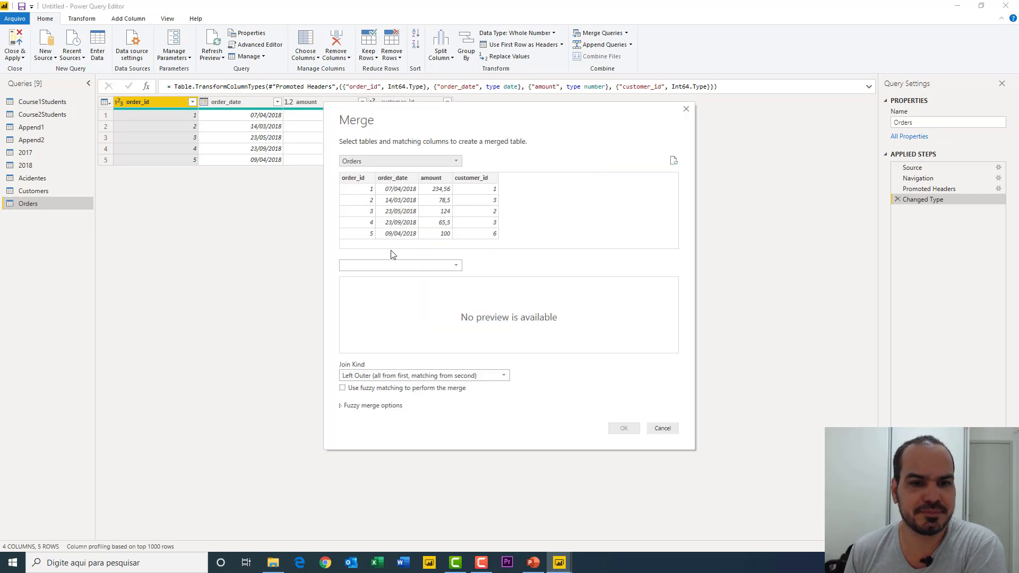
{"action": "left_click", "coordinate": [387, 265]}
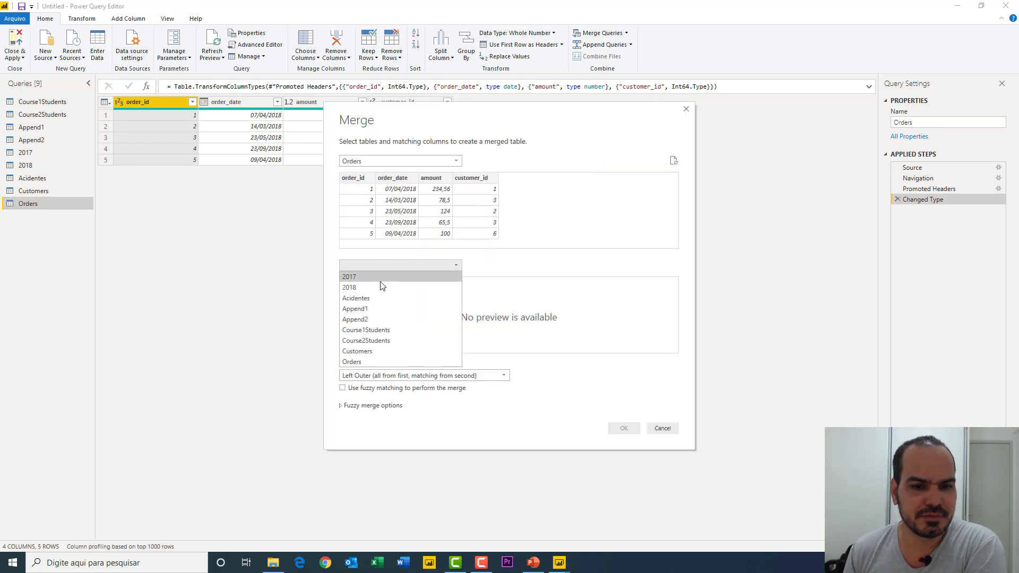
{"action": "left_click", "coordinate": [364, 353]}
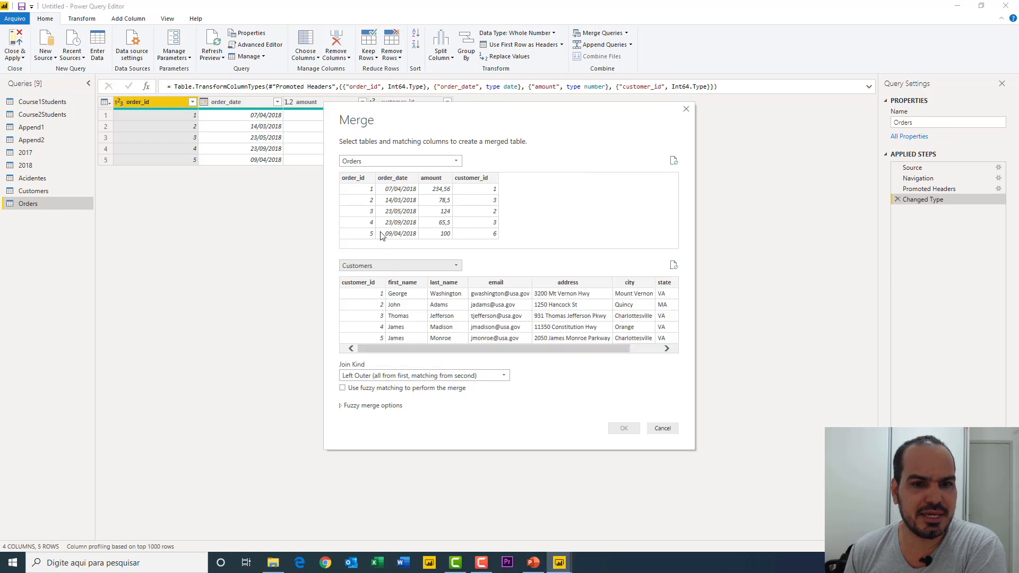
{"action": "left_click", "coordinate": [473, 178]}
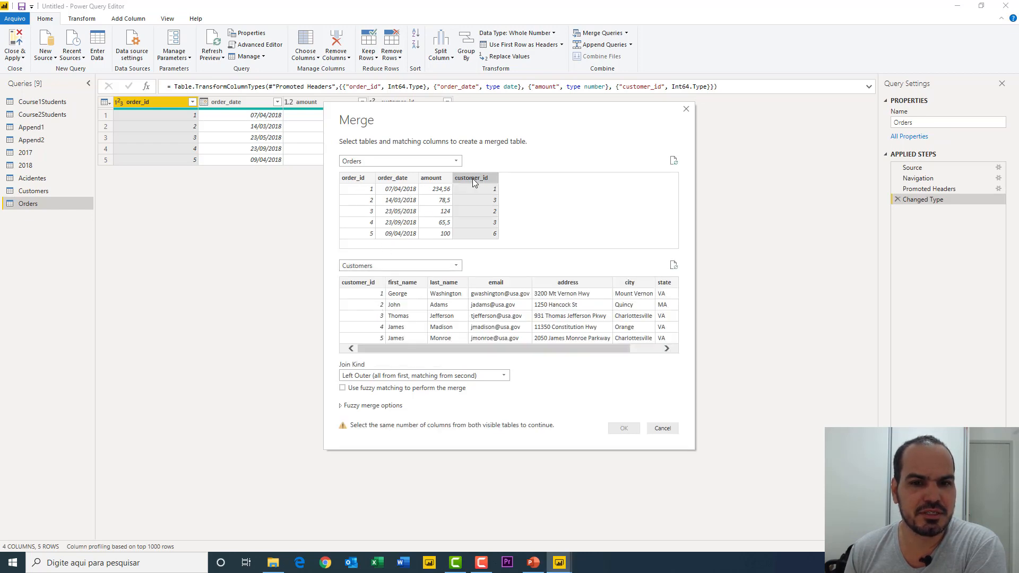
{"action": "left_click", "coordinate": [364, 286]}
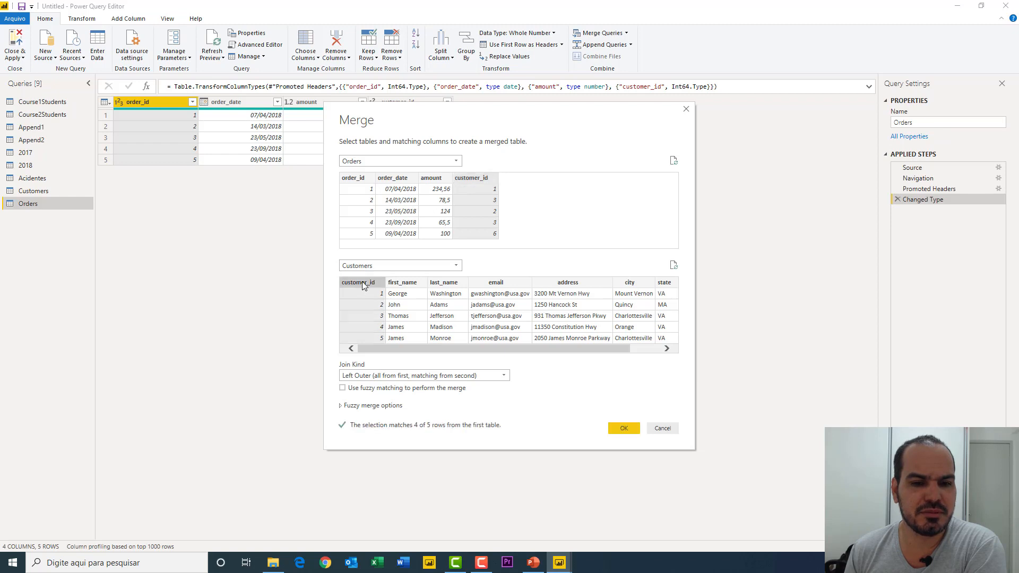
Review the join kinds available for the merge and switch to the Mesclar (merge) slide in PowerPoint.
{"action": "left_click", "coordinate": [454, 376]}
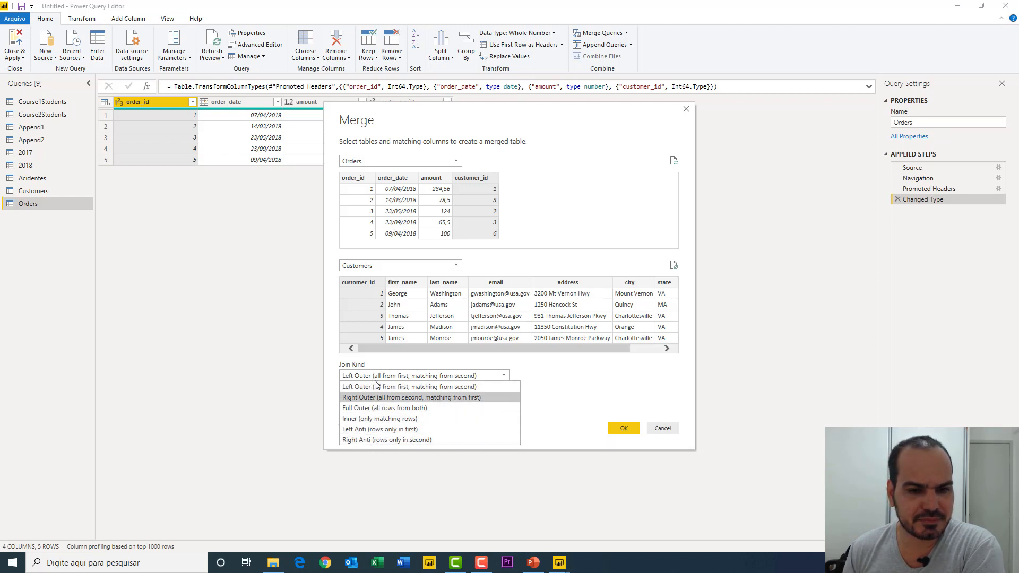
{"action": "left_click", "coordinate": [557, 376]}
{"action": "left_click", "coordinate": [533, 562]}
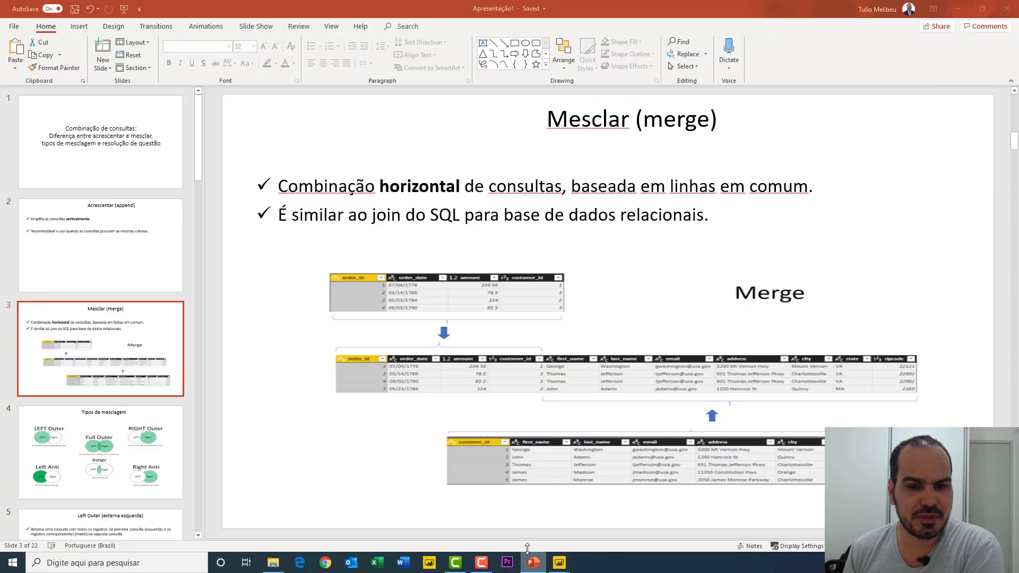
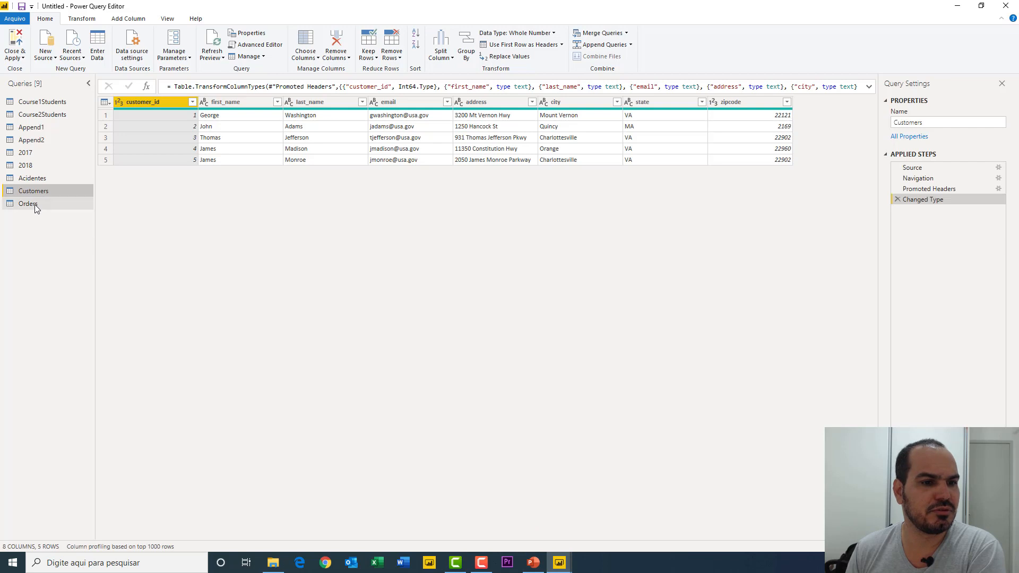
Merge Orders with Customers as a new query, matching customer_id in both tables with a Left Outer join.
{"action": "left_click", "coordinate": [35, 205]}
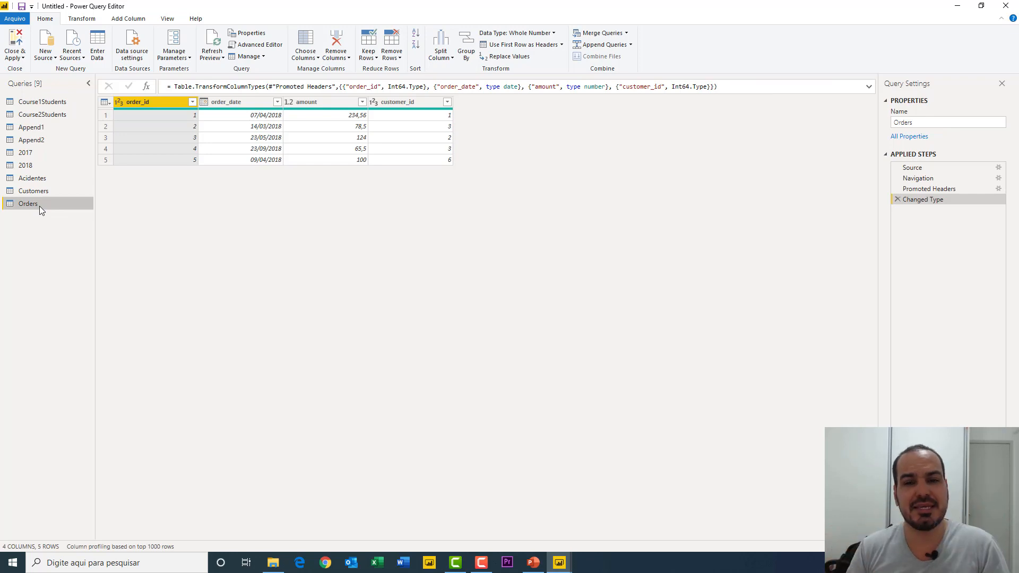
{"action": "left_click", "coordinate": [626, 32]}
{"action": "left_click", "coordinate": [627, 60]}
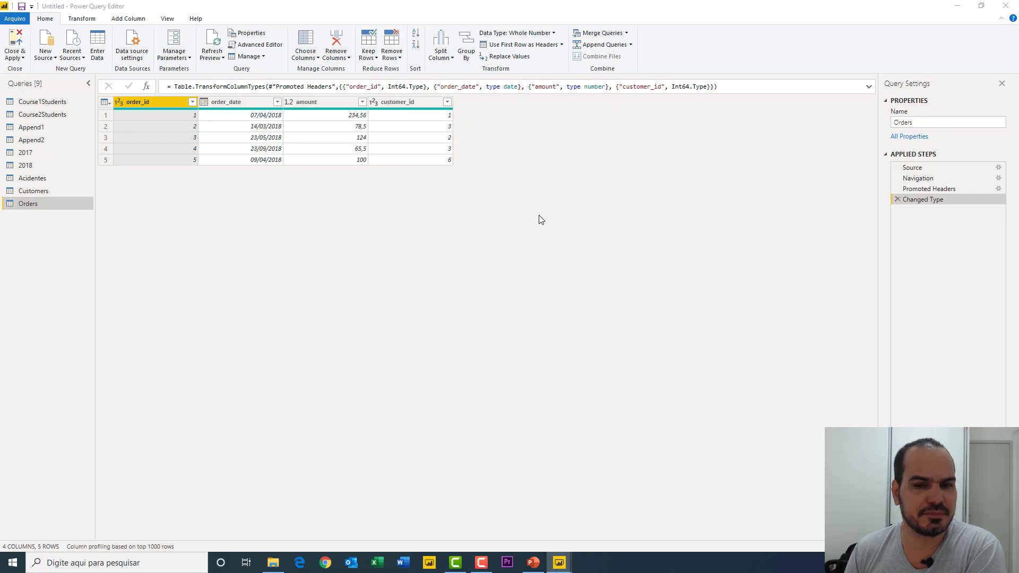
{"action": "left_click", "coordinate": [400, 267]}
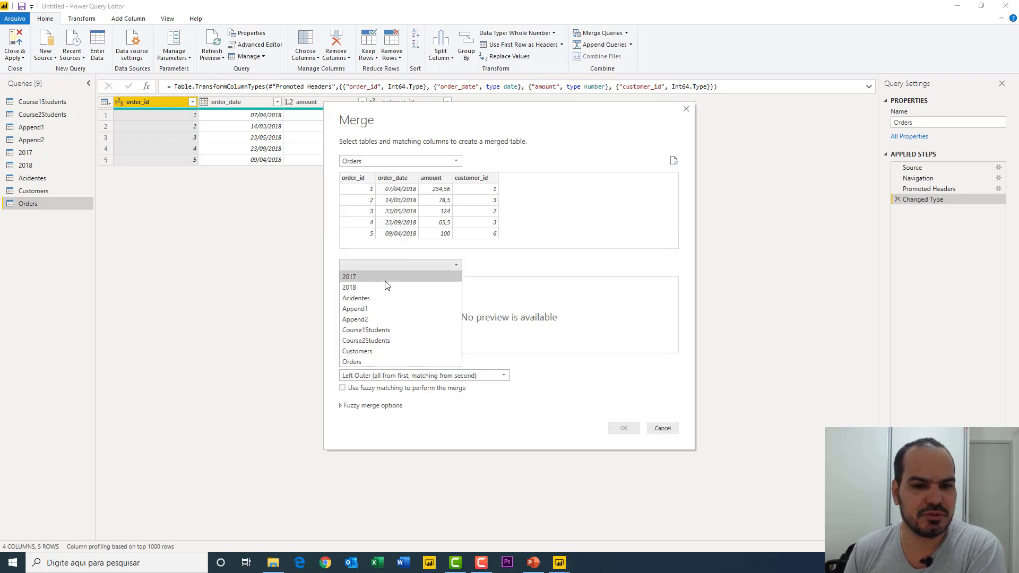
{"action": "left_click", "coordinate": [374, 350]}
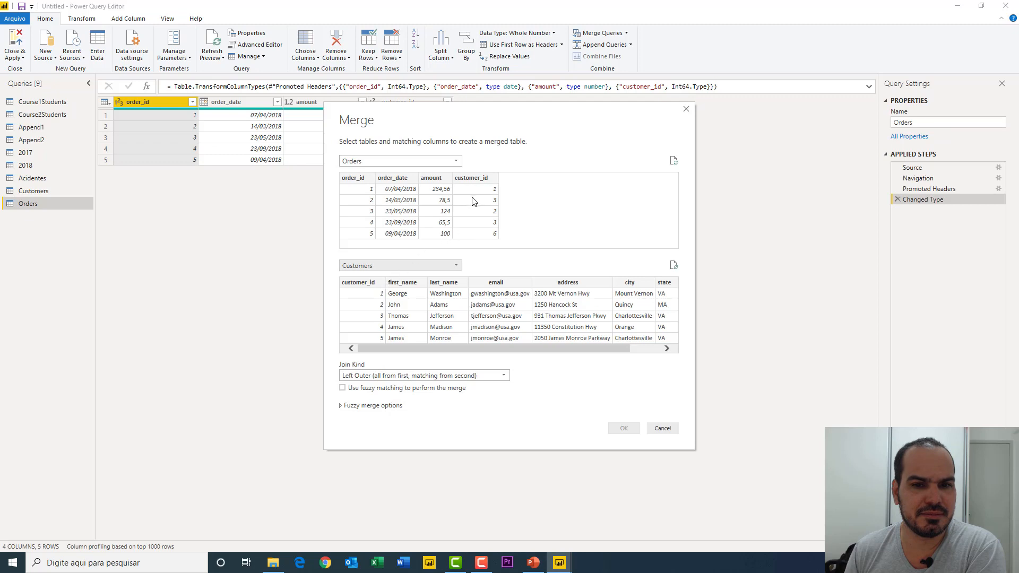
{"action": "left_click", "coordinate": [478, 178]}
{"action": "left_click", "coordinate": [364, 283]}
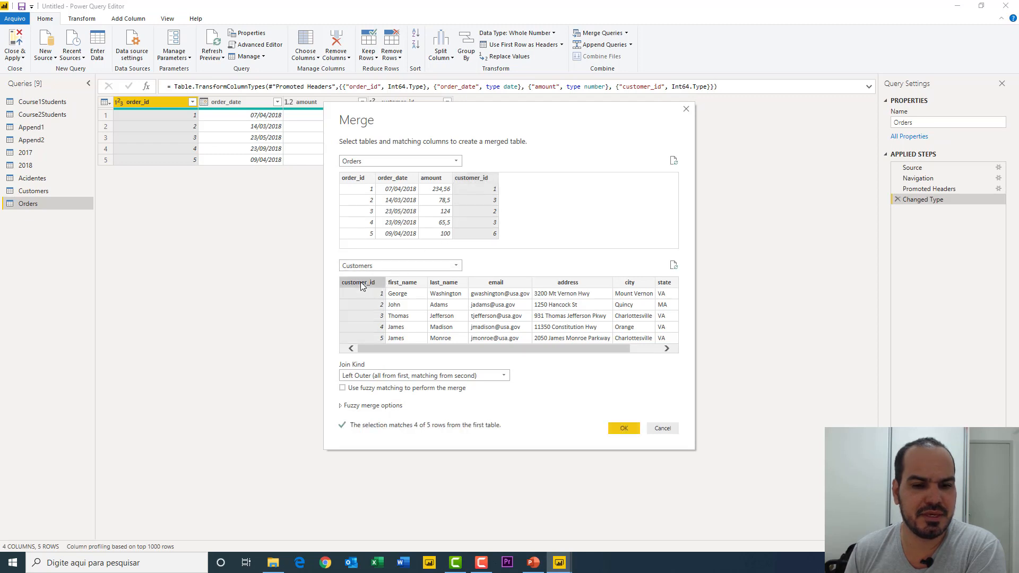
{"action": "left_click", "coordinate": [395, 375]}
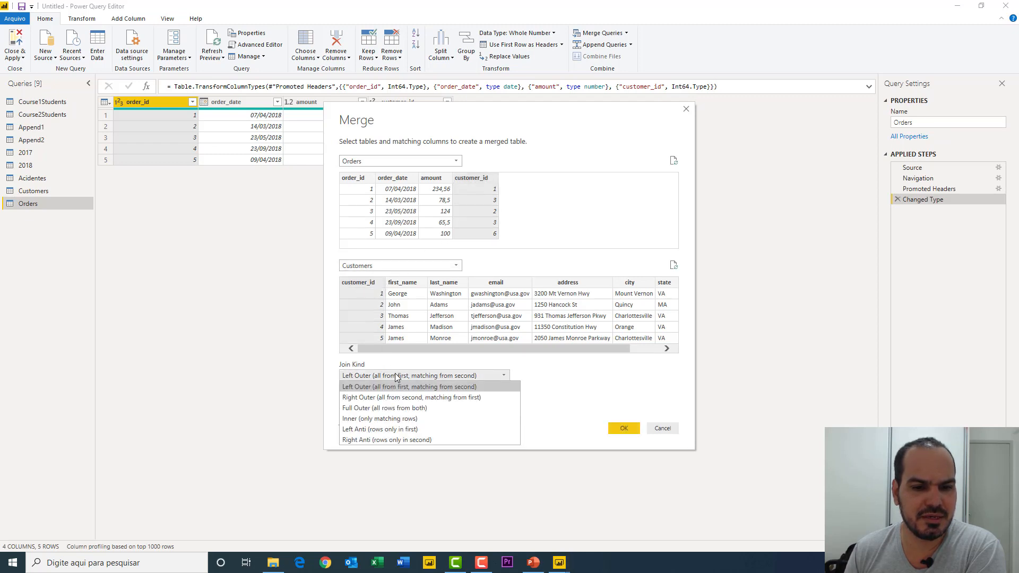
{"action": "left_click", "coordinate": [370, 388]}
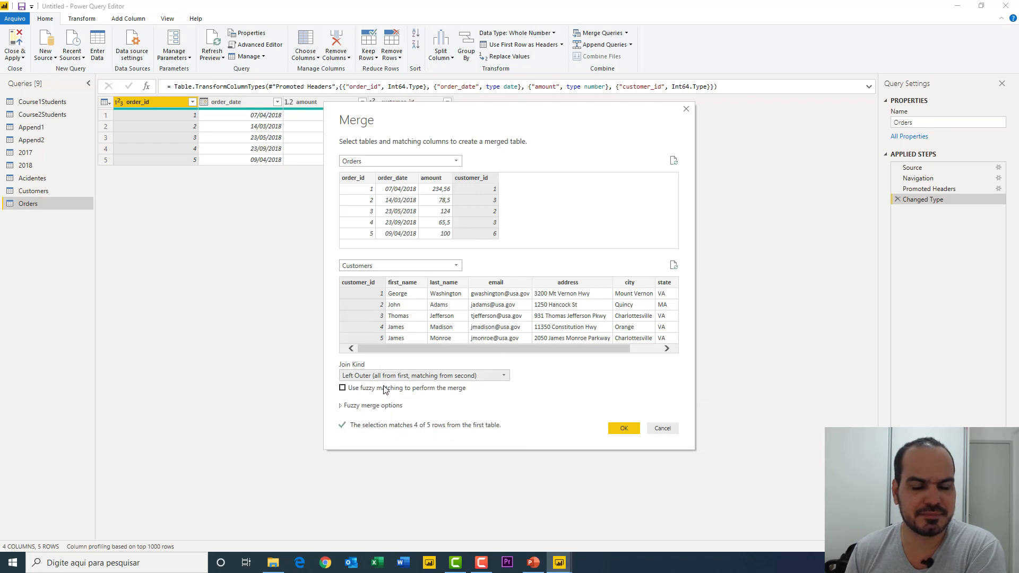
{"action": "left_click", "coordinate": [622, 429]}
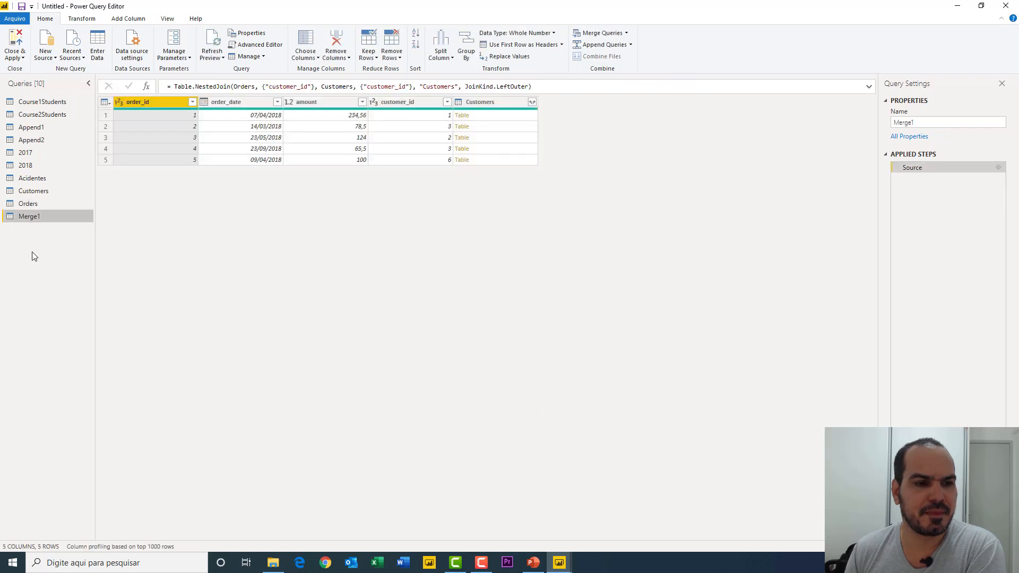
Rename the new merged query as Left Outer.
{"action": "double_click", "coordinate": [34, 218]}
{"action": "type", "text": "Left"}
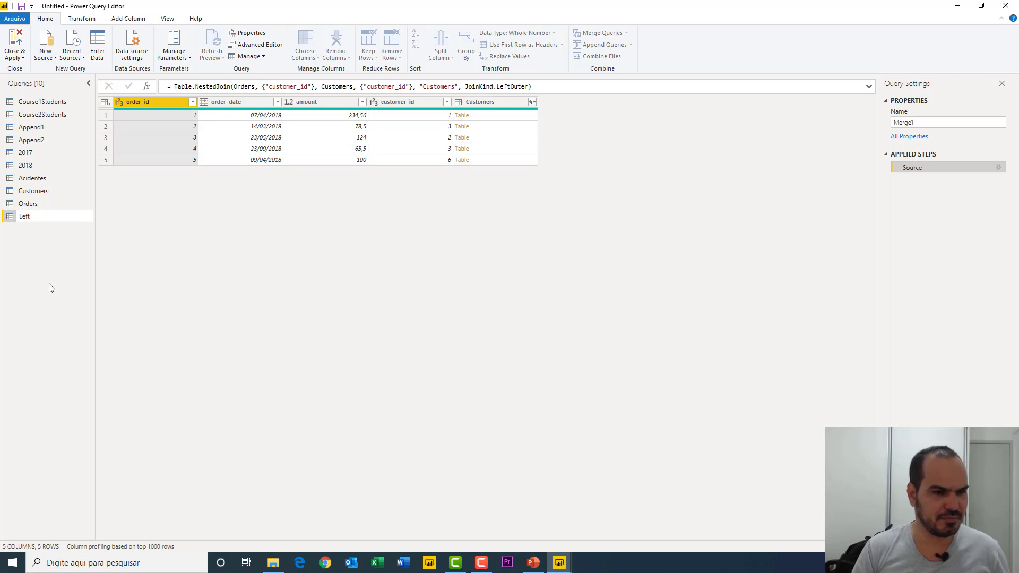
{"action": "type", "text": " Outer"}
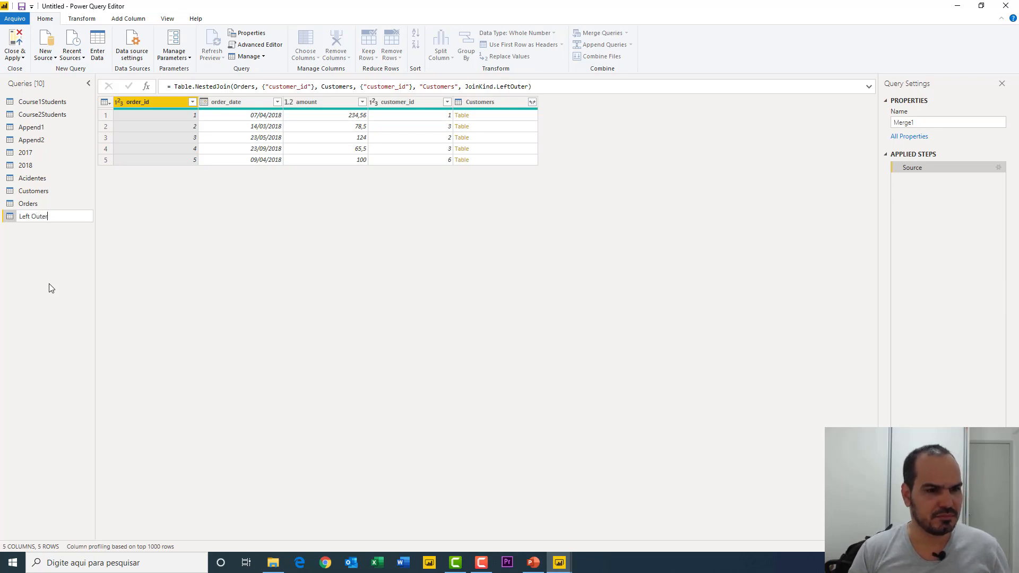
{"action": "key", "text": "Return"}
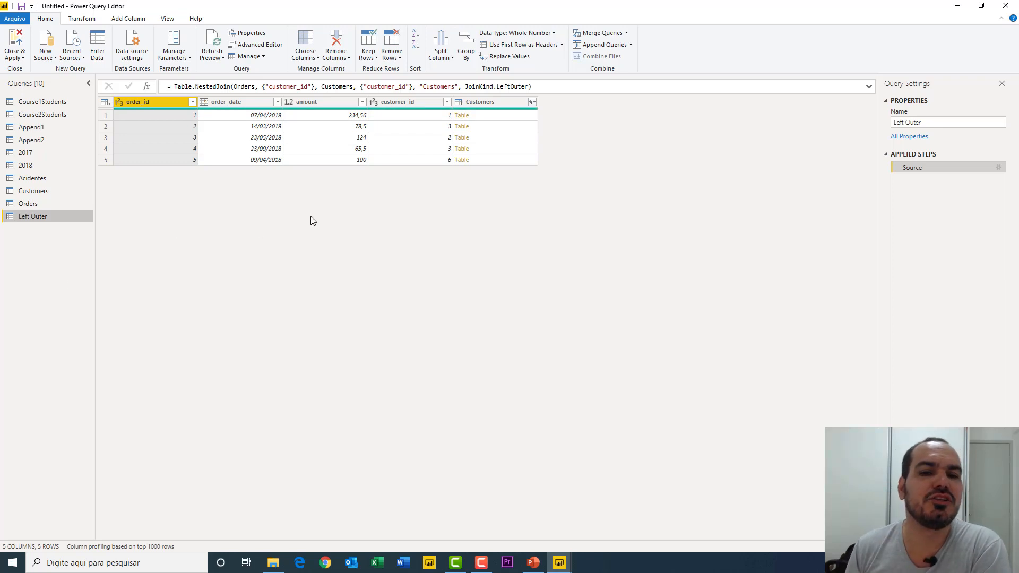
Preview the first nested Customers table and expand only customer_id, first_name and email, without the original column name as prefix.
{"action": "left_click", "coordinate": [480, 118]}
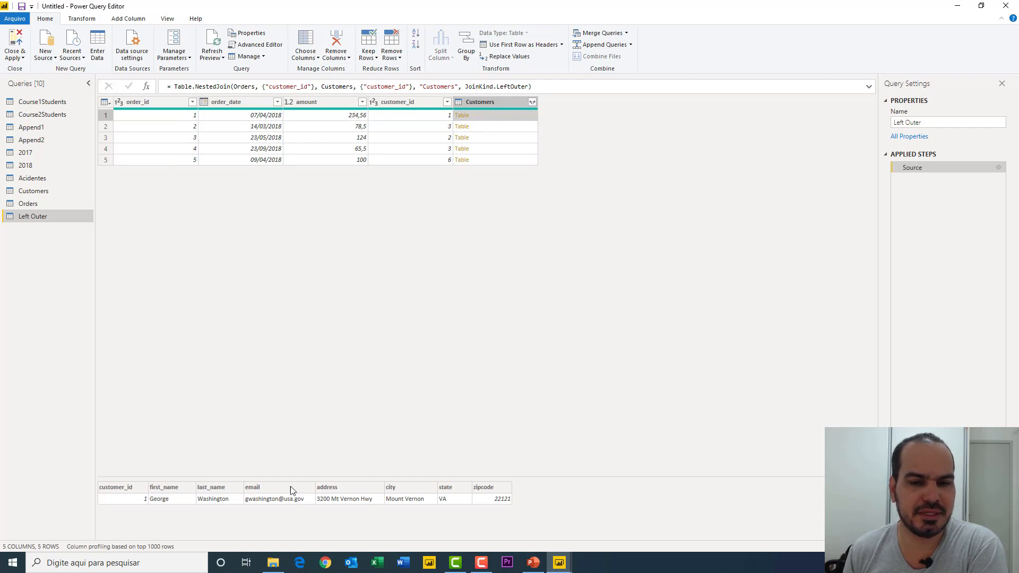
{"action": "left_click", "coordinate": [533, 102]}
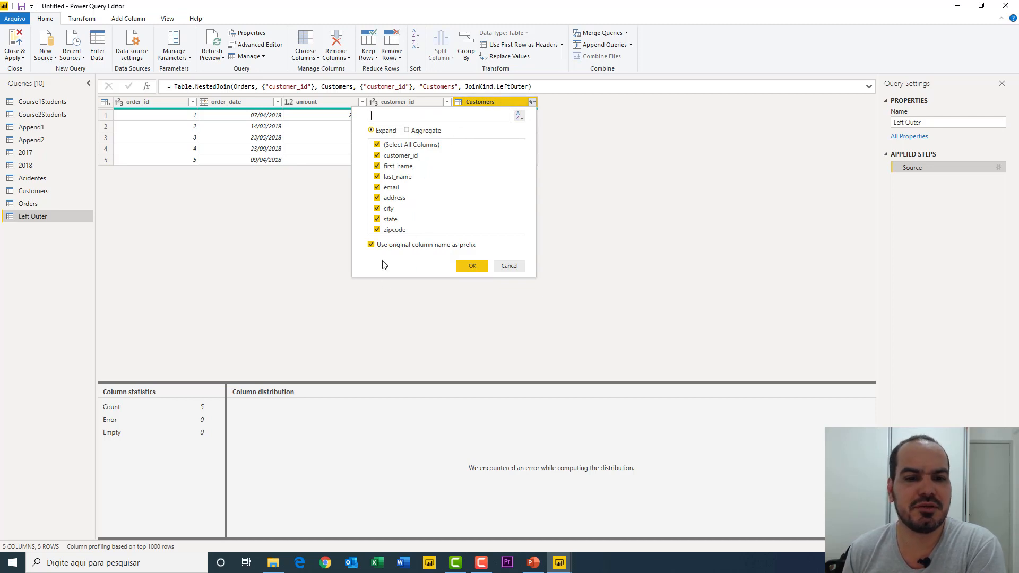
{"action": "left_click", "coordinate": [393, 247]}
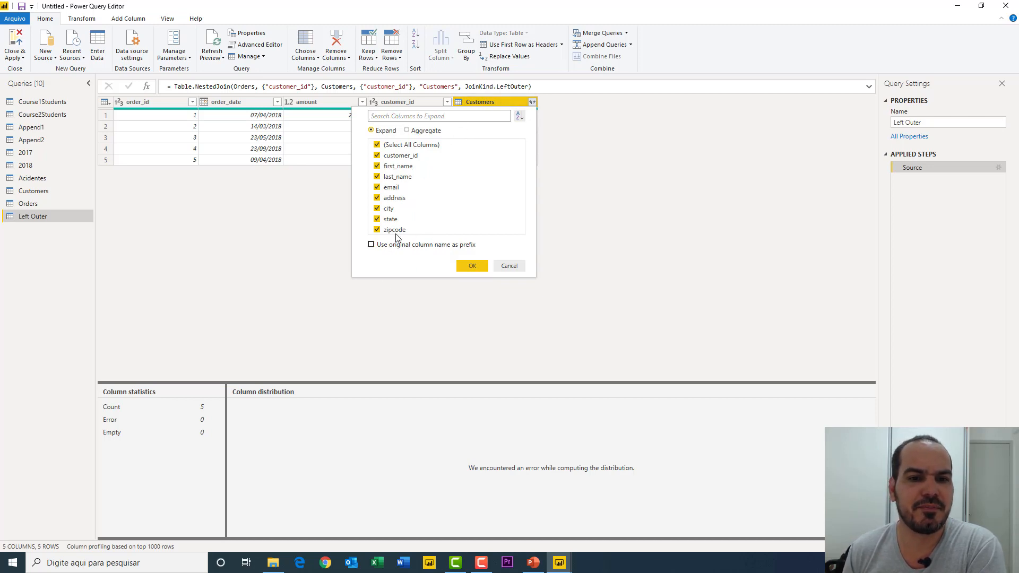
{"action": "left_click", "coordinate": [408, 148]}
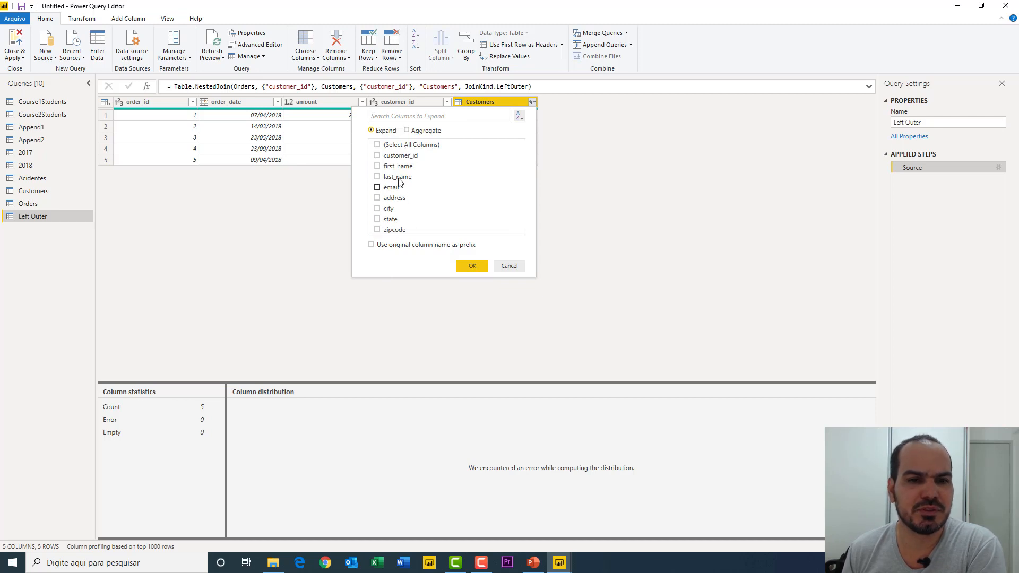
{"action": "left_click", "coordinate": [395, 168]}
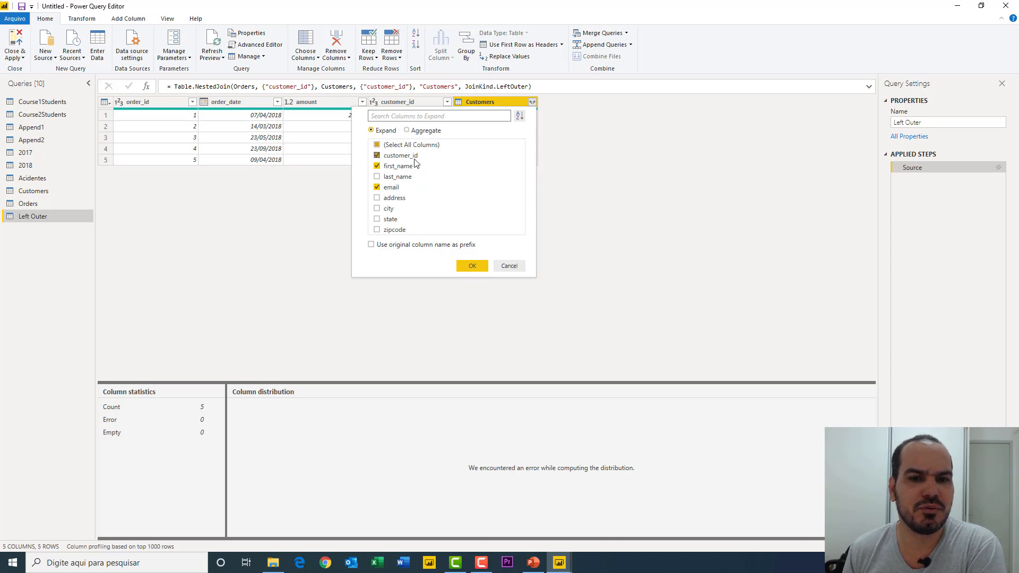
{"action": "left_click", "coordinate": [472, 266]}
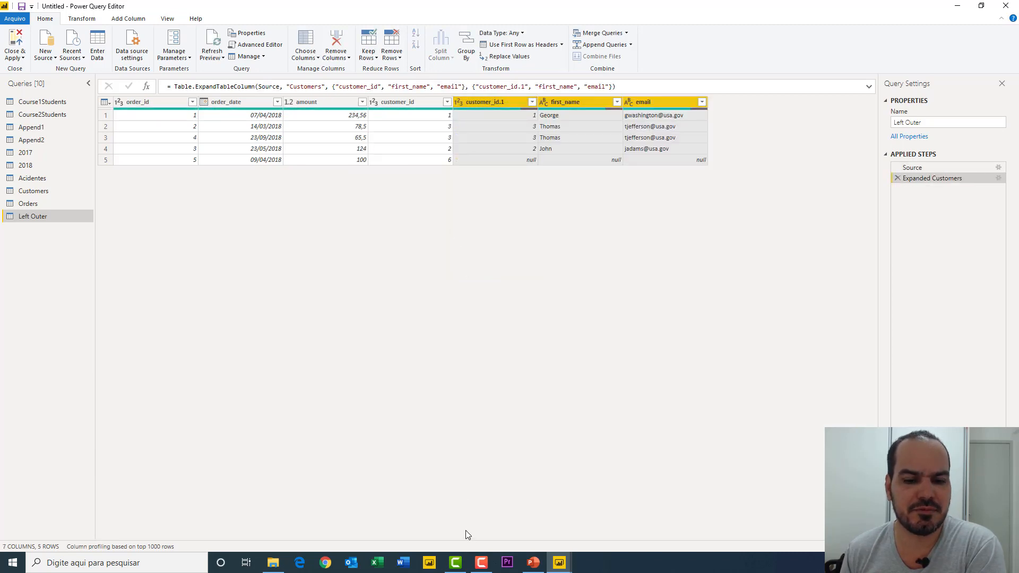
Switch to PowerPoint and examine the Left Outer diagram of Orders and Customers.
{"action": "left_click", "coordinate": [533, 563]}
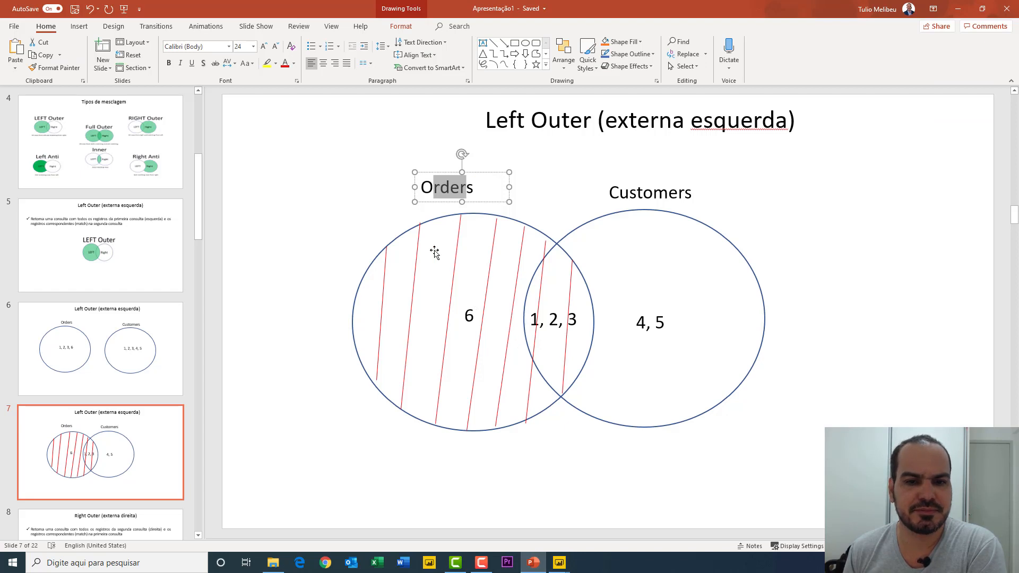
{"action": "left_click", "coordinate": [392, 207]}
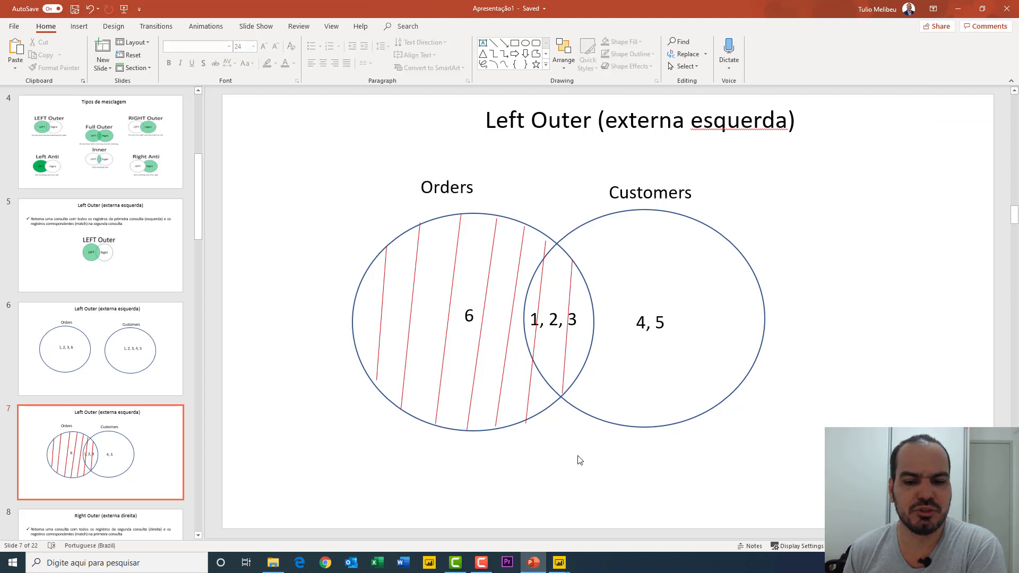
Switch to Power Query Editor and compare the customer_id and customer_id.1 values row by row in the Left Outer query.
{"action": "mouse_move", "coordinate": [559, 563]}
{"action": "left_click", "coordinate": [580, 538]}
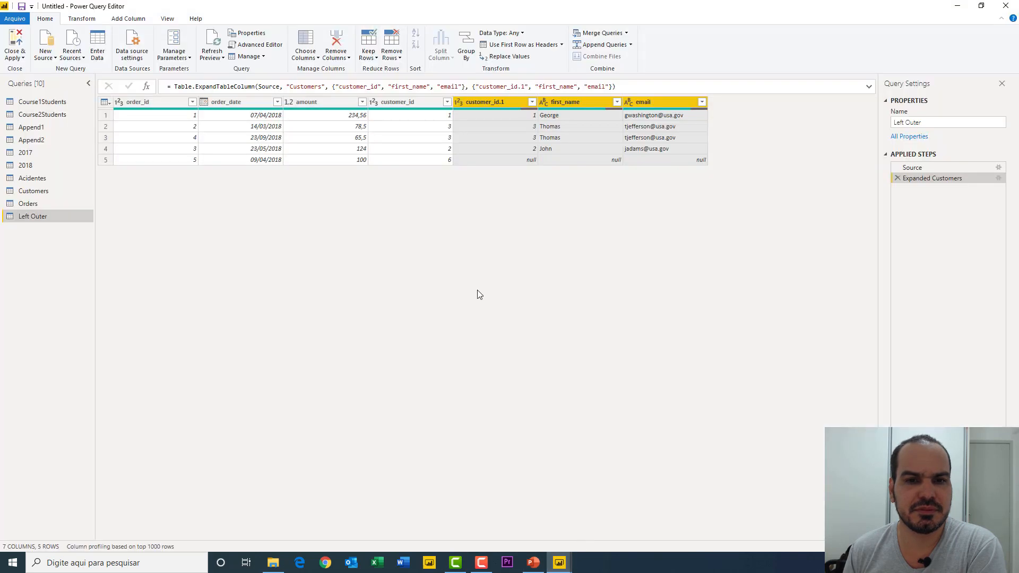
{"action": "left_click", "coordinate": [450, 117]}
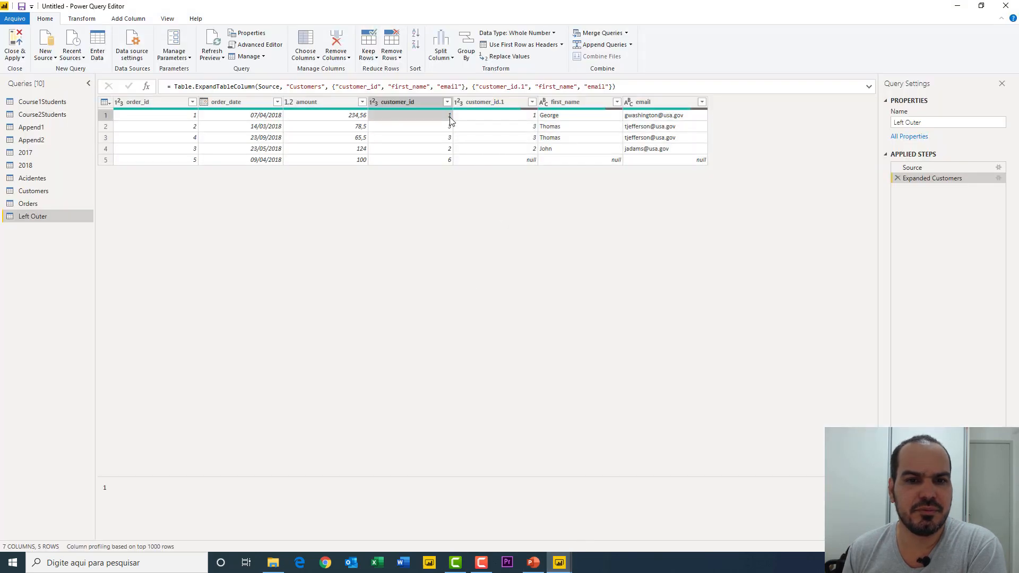
{"action": "left_click", "coordinate": [449, 151]}
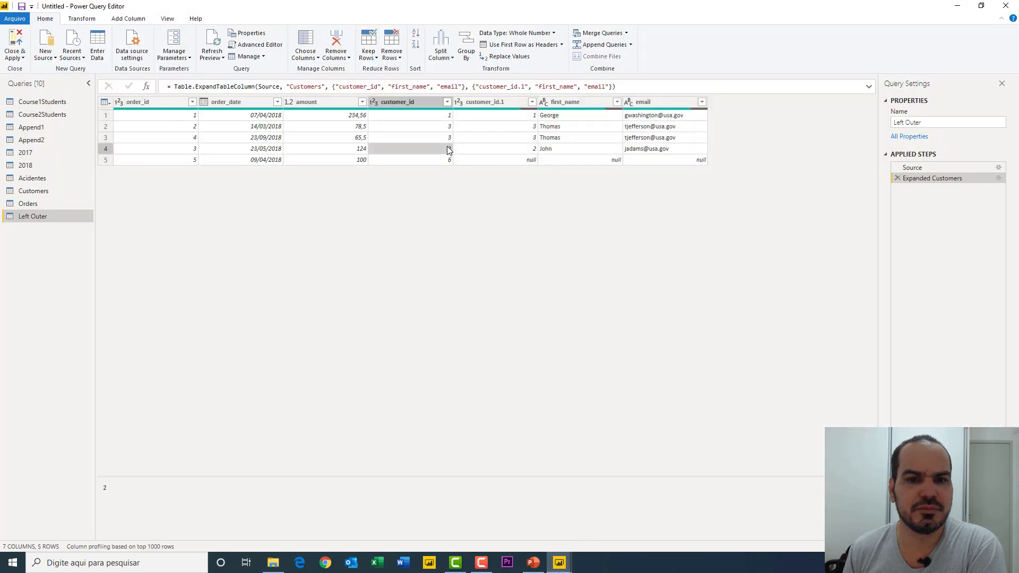
{"action": "left_click", "coordinate": [449, 139]}
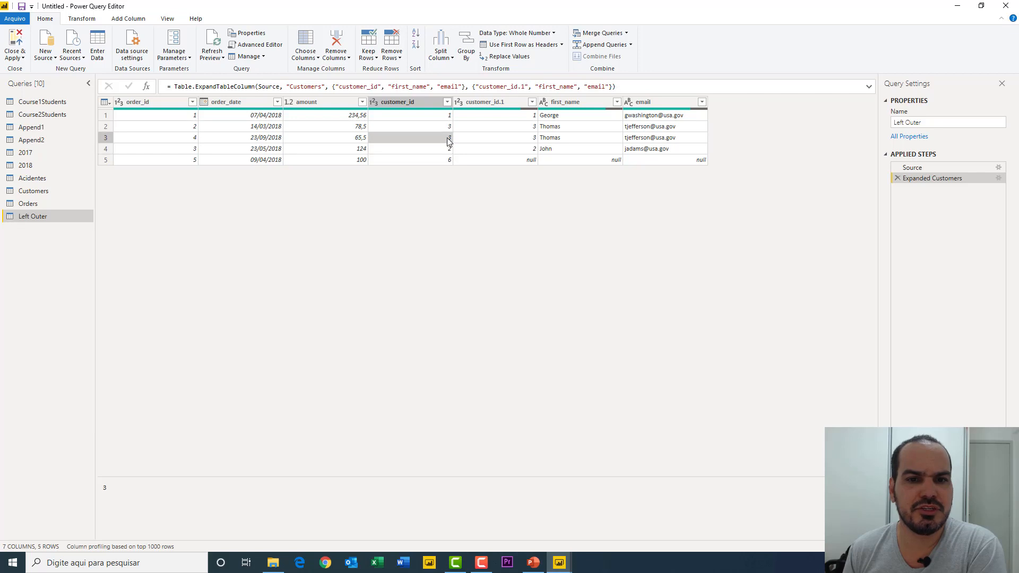
{"action": "left_click", "coordinate": [497, 109]}
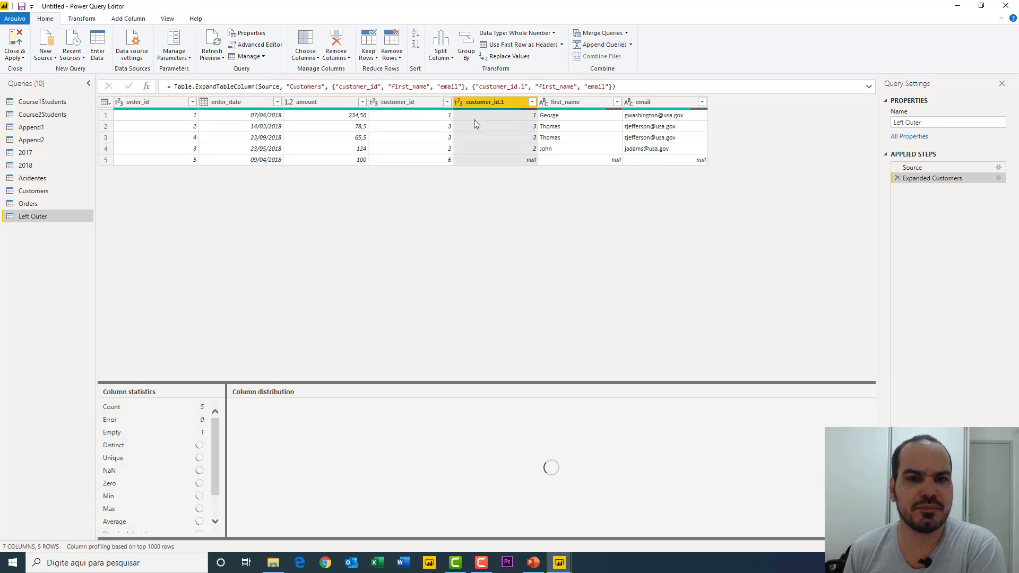
{"action": "left_click", "coordinate": [491, 149]}
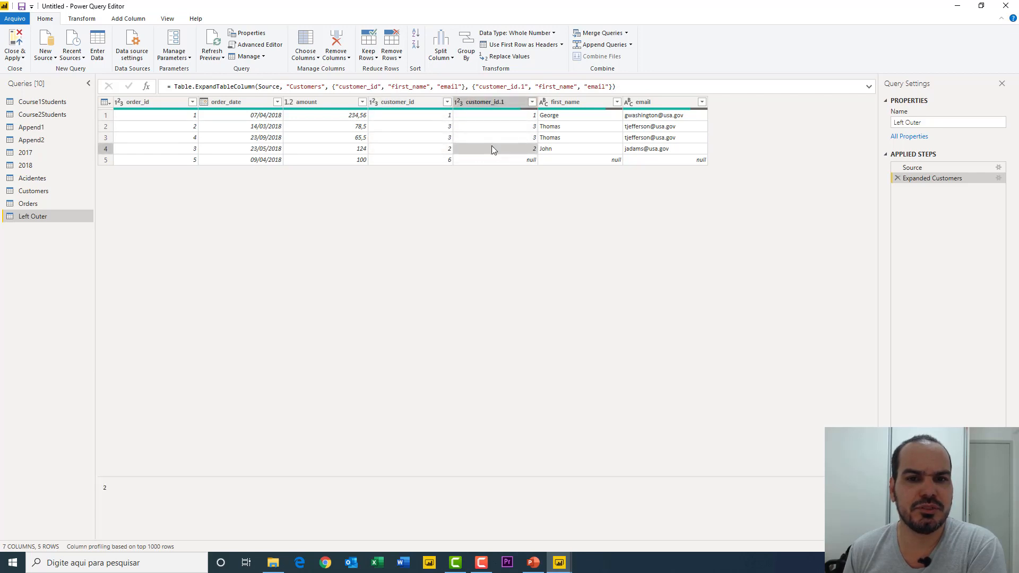
{"action": "left_click", "coordinate": [449, 137]}
{"action": "left_click", "coordinate": [536, 137]}
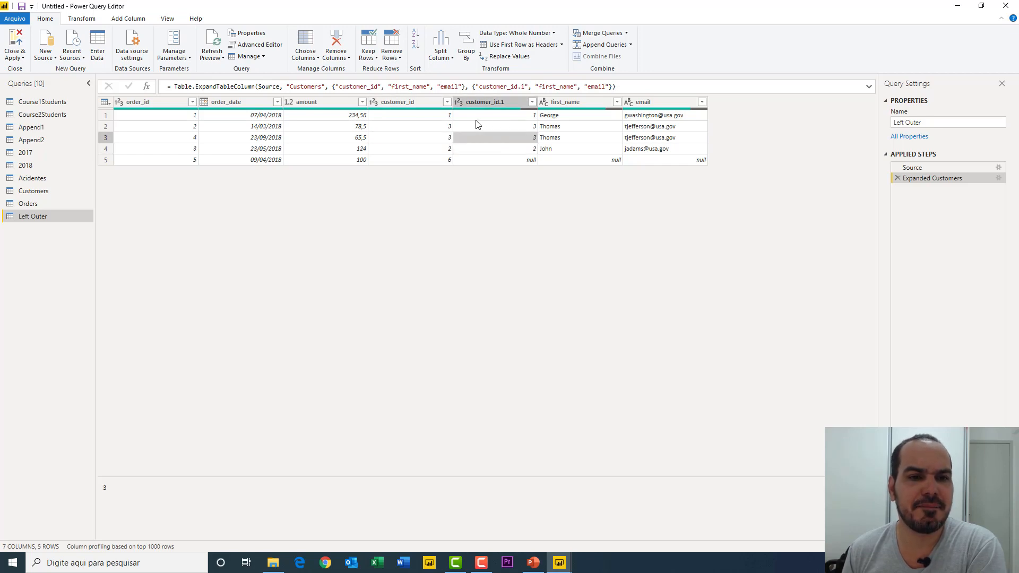
Check the Left Outer diagram in PowerPoint against the Customers and Left Outer queries in Power Query Editor.
{"action": "left_click", "coordinate": [534, 563]}
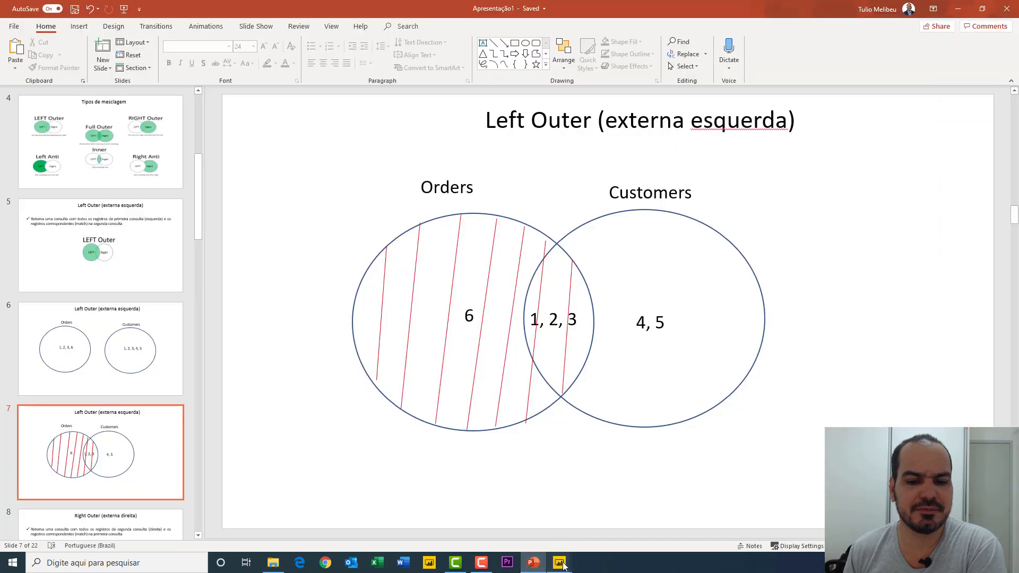
{"action": "left_click", "coordinate": [589, 525]}
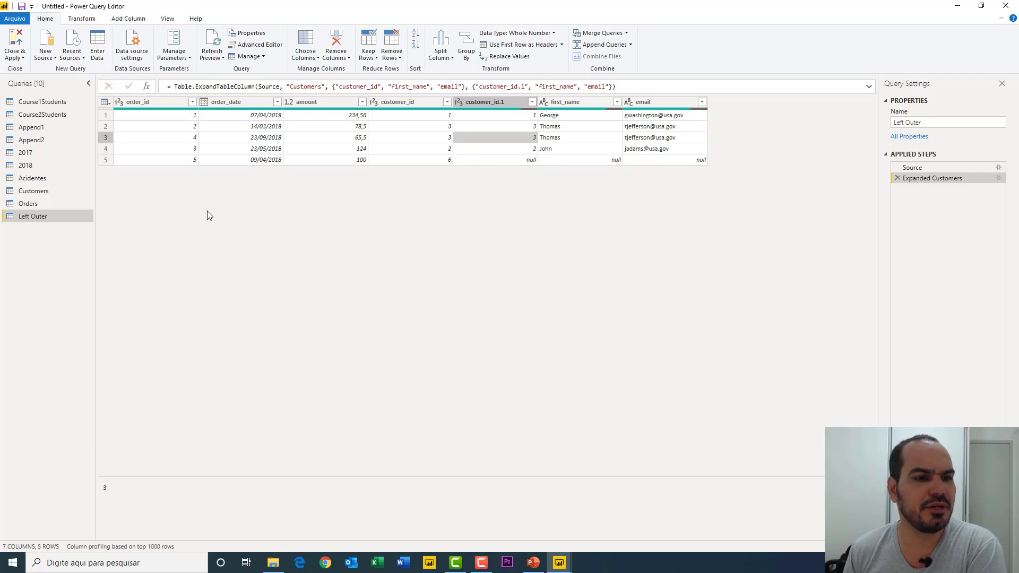
{"action": "left_click", "coordinate": [35, 191]}
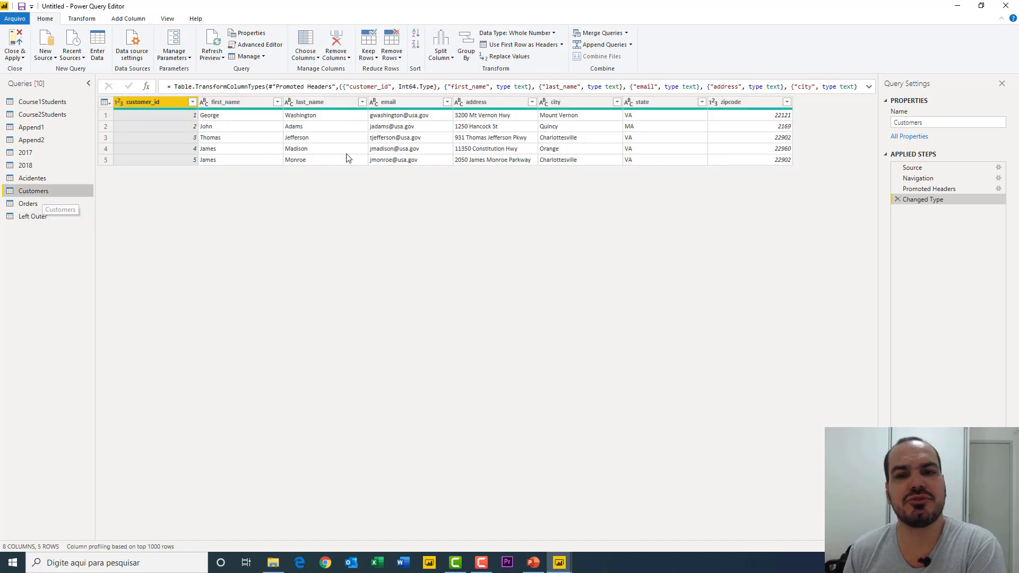
{"action": "left_click", "coordinate": [44, 217]}
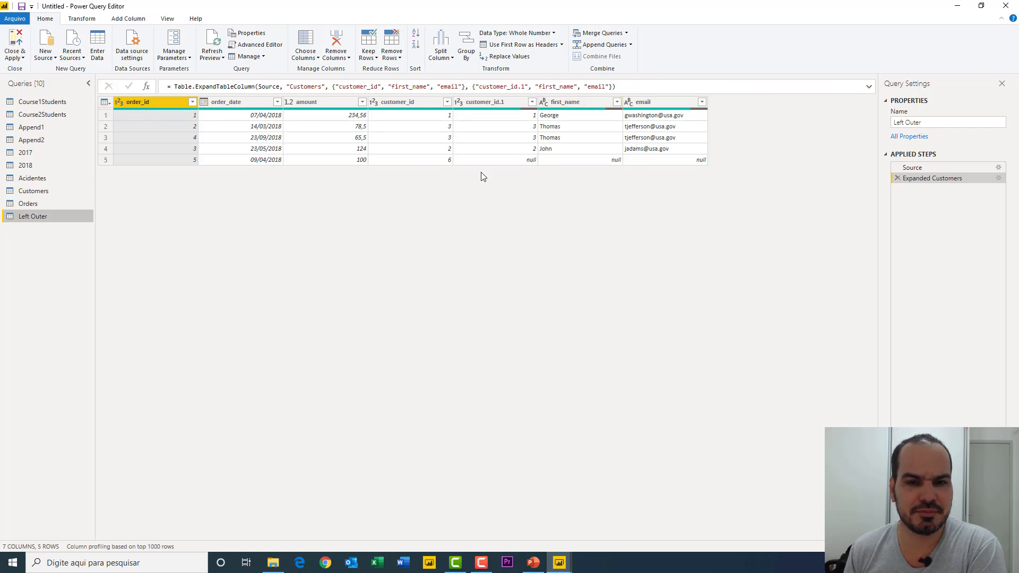
Switch to PowerPoint and examine the three Right Outer slides: the definition, the separate Orders and Customers sets, and the overlapping diagram.
{"action": "left_click", "coordinate": [534, 564]}
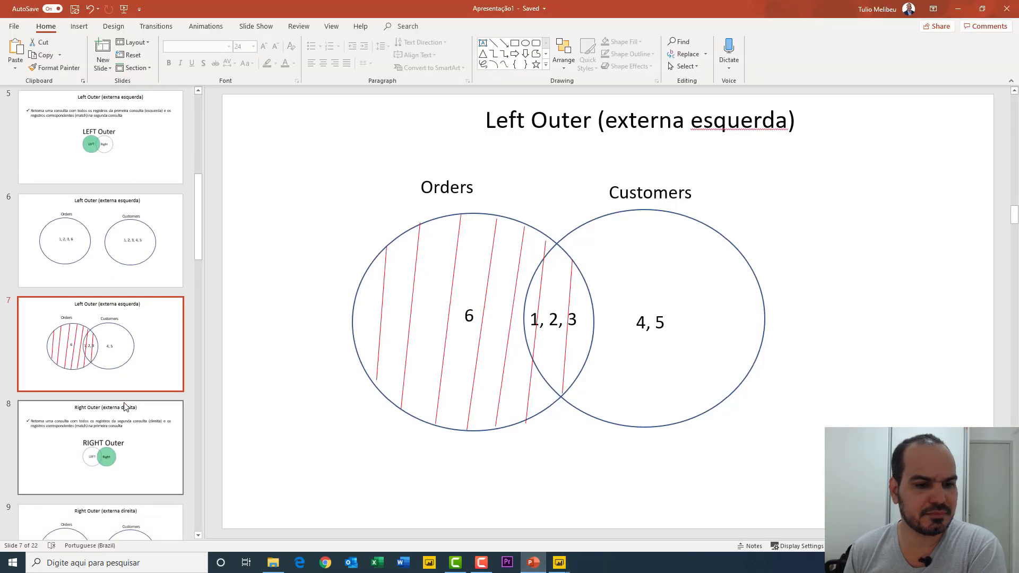
{"action": "left_click", "coordinate": [123, 403]}
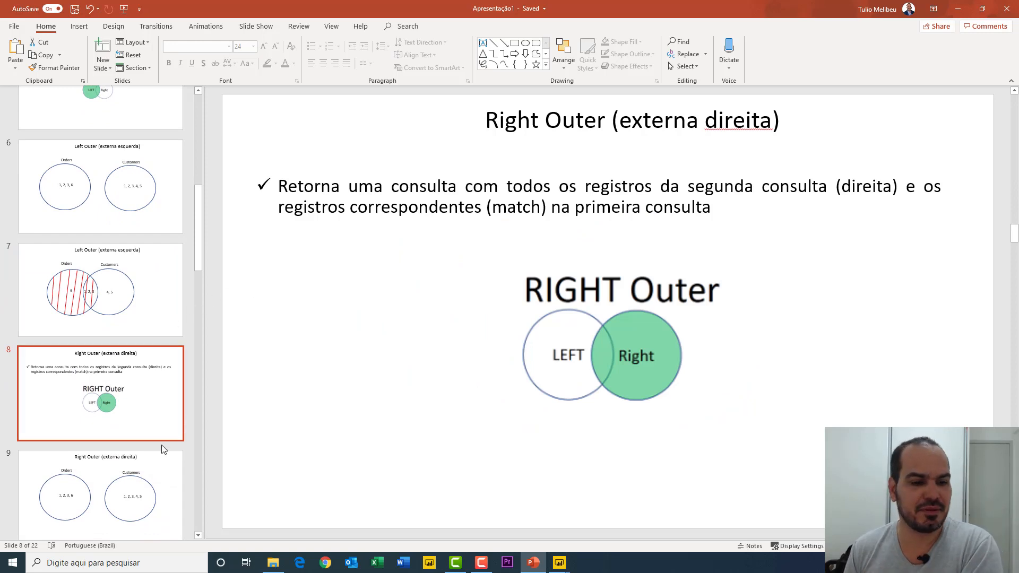
{"action": "left_click", "coordinate": [133, 461]}
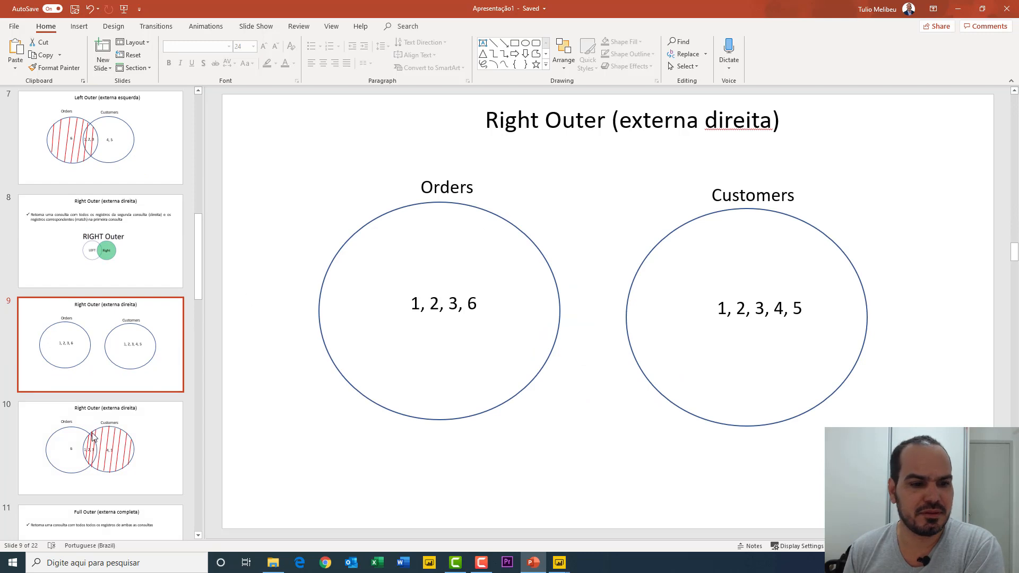
{"action": "left_click", "coordinate": [105, 445]}
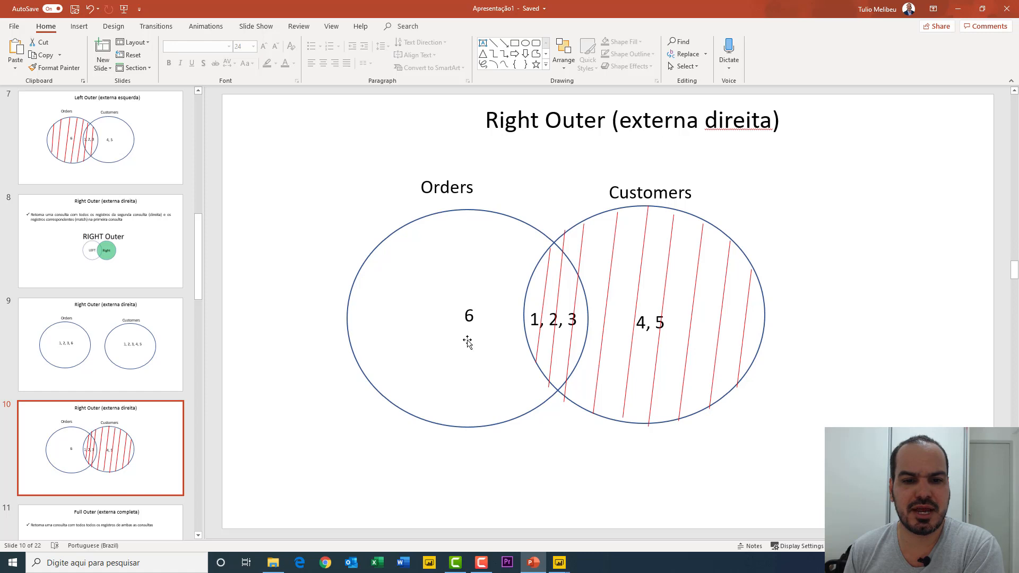
Switch to Power Query Editor and merge Orders with Customers as a new query, matching customer_id in both tables with a Right Outer join.
{"action": "mouse_move", "coordinate": [564, 566]}
{"action": "left_click", "coordinate": [586, 545]}
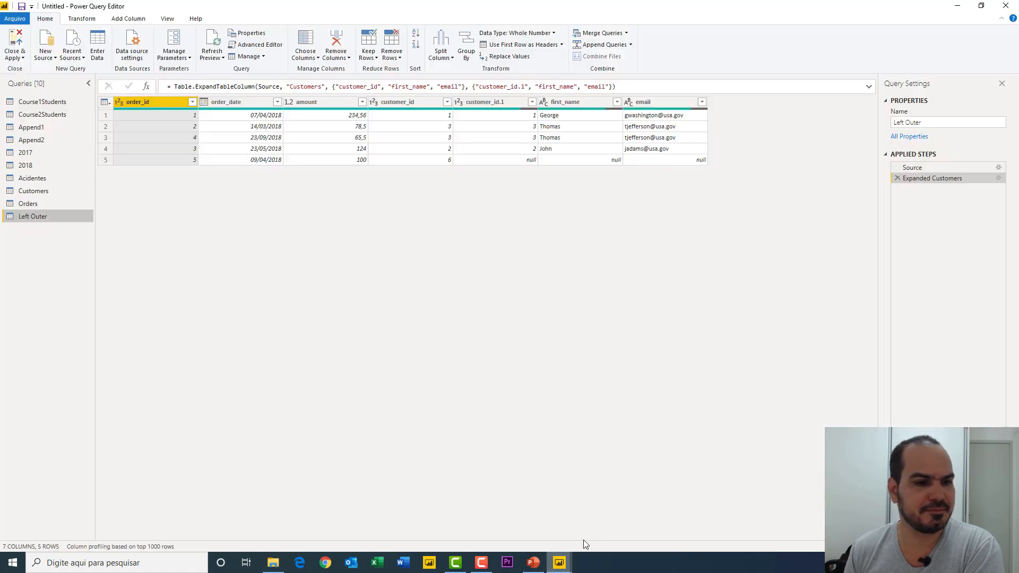
{"action": "left_click", "coordinate": [34, 202]}
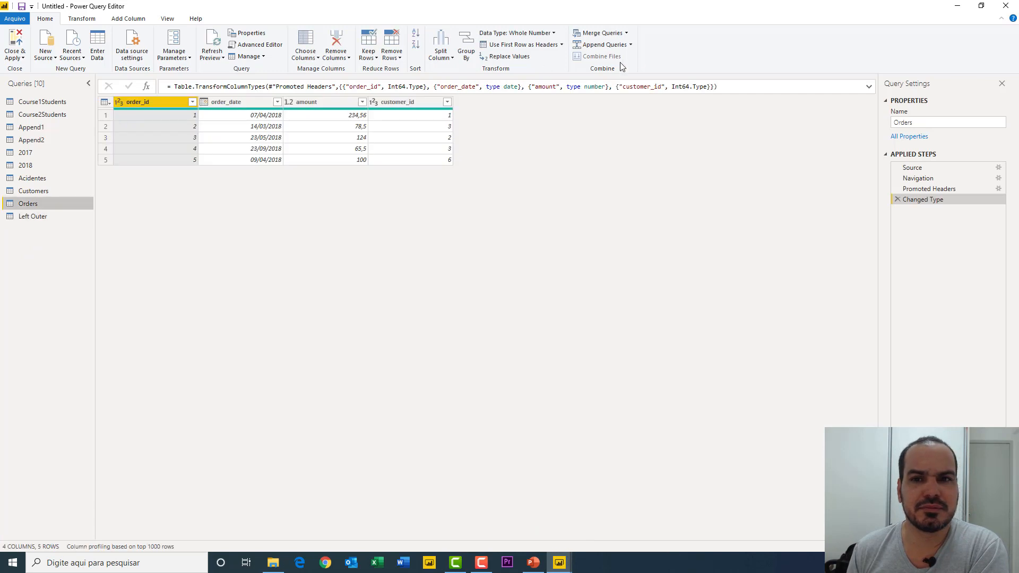
{"action": "left_click", "coordinate": [627, 33]}
{"action": "left_click", "coordinate": [610, 46]}
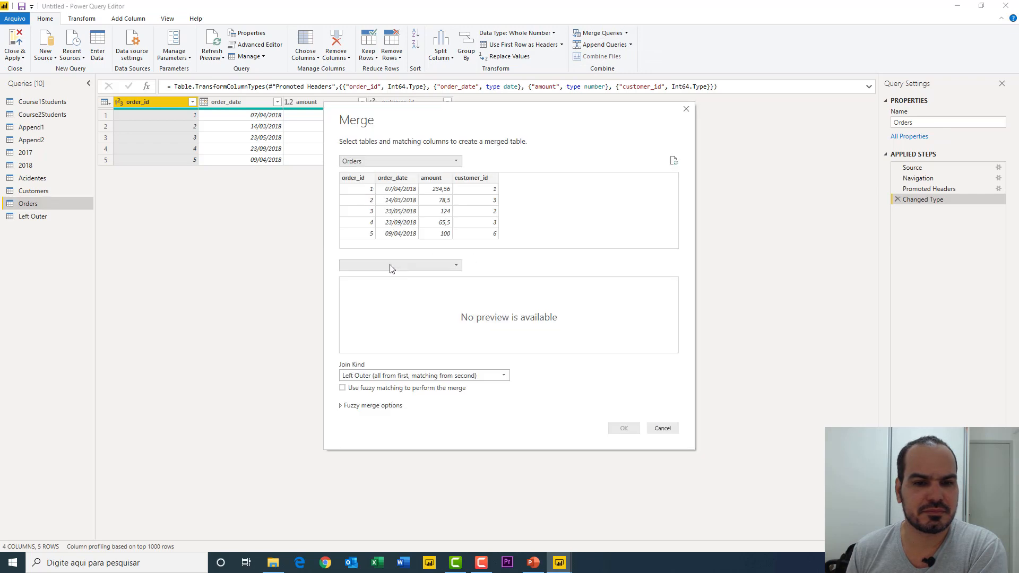
{"action": "left_click", "coordinate": [391, 266]}
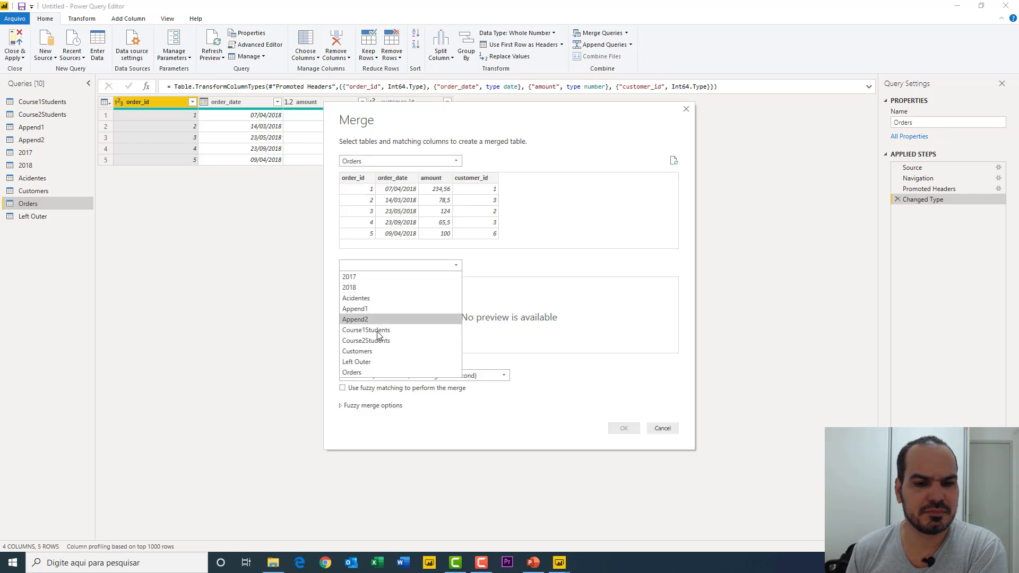
{"action": "left_click", "coordinate": [379, 351]}
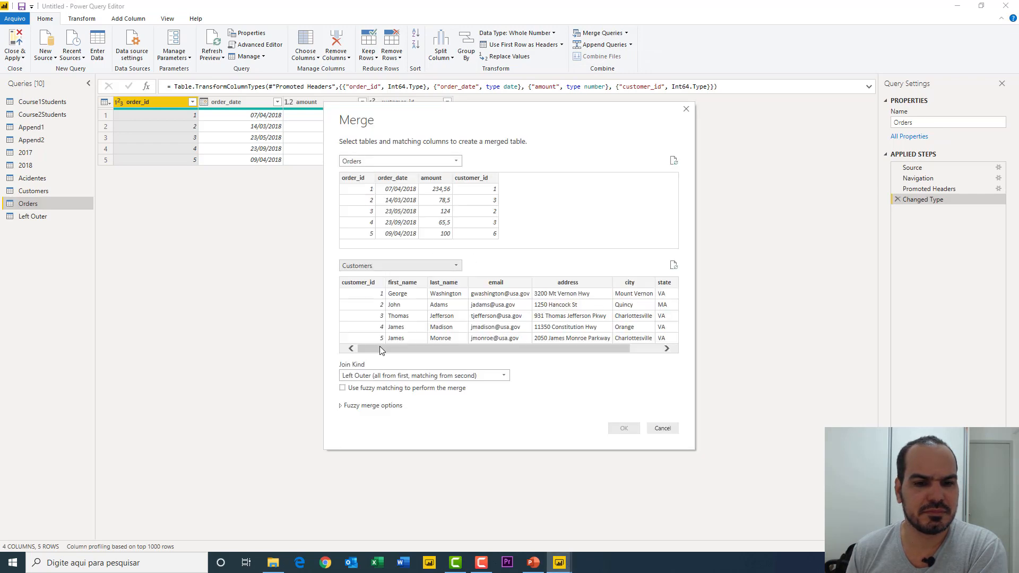
{"action": "left_click", "coordinate": [481, 179]}
{"action": "left_click", "coordinate": [358, 284]}
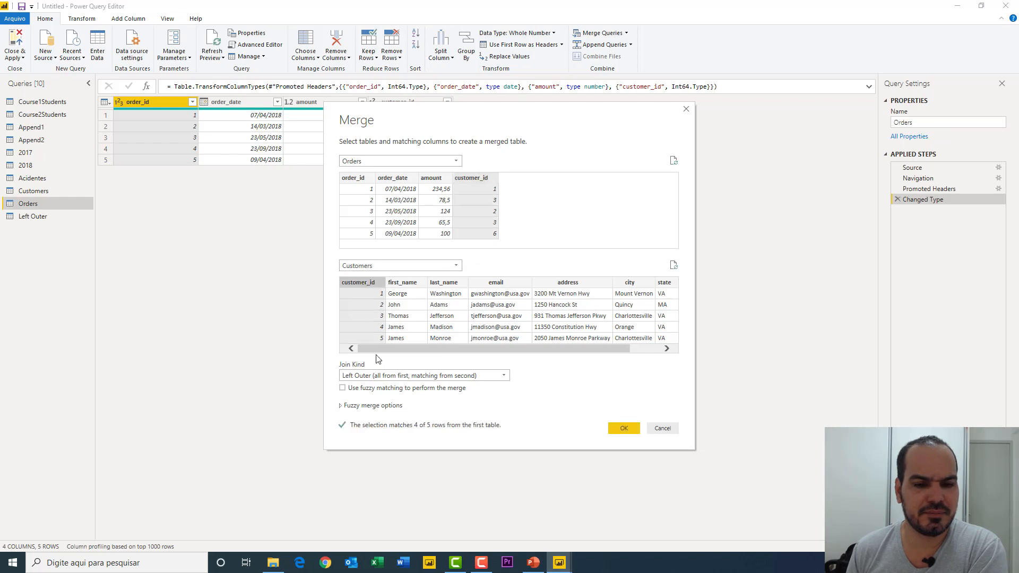
{"action": "left_click", "coordinate": [379, 376]}
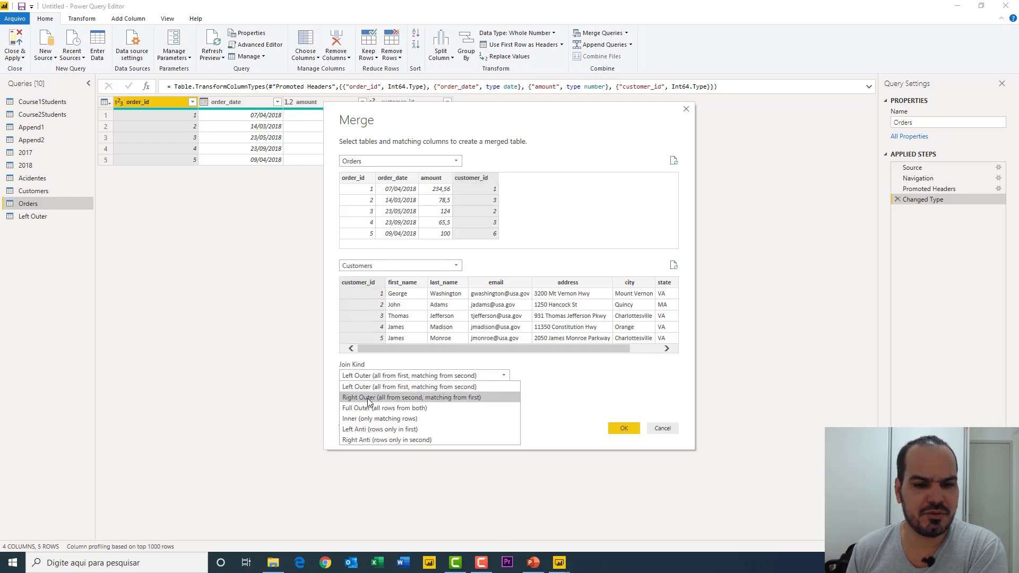
{"action": "left_click", "coordinate": [373, 398]}
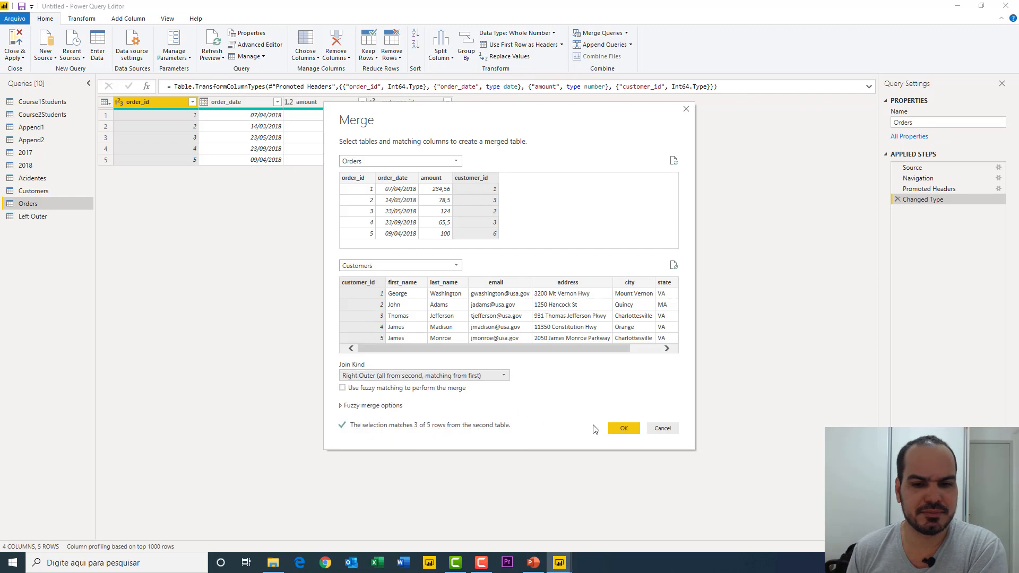
{"action": "left_click", "coordinate": [624, 428]}
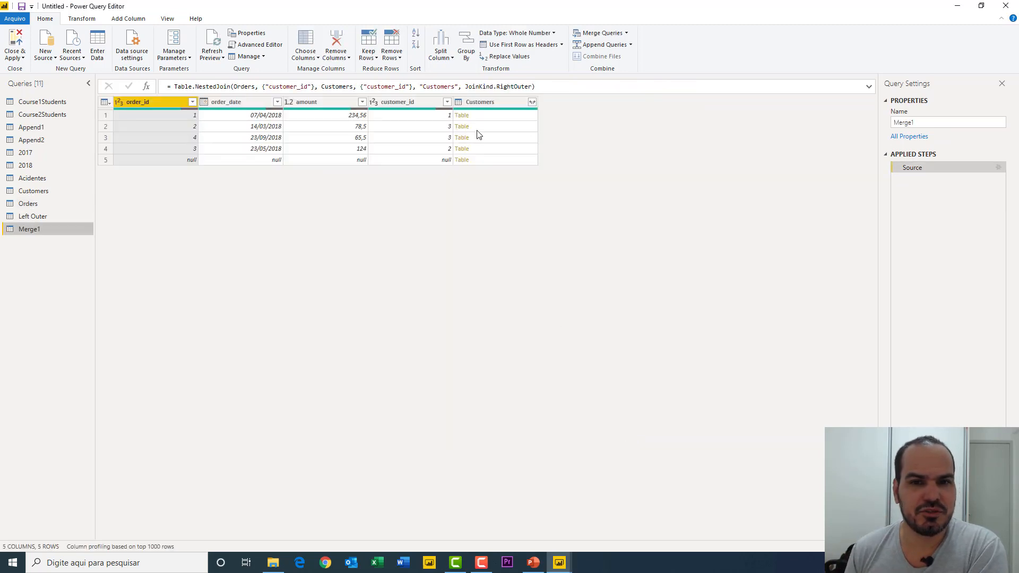
Expand only customer_id, first_name and email from the merged query's Customers column, without the original column name as prefix.
{"action": "left_click", "coordinate": [532, 103]}
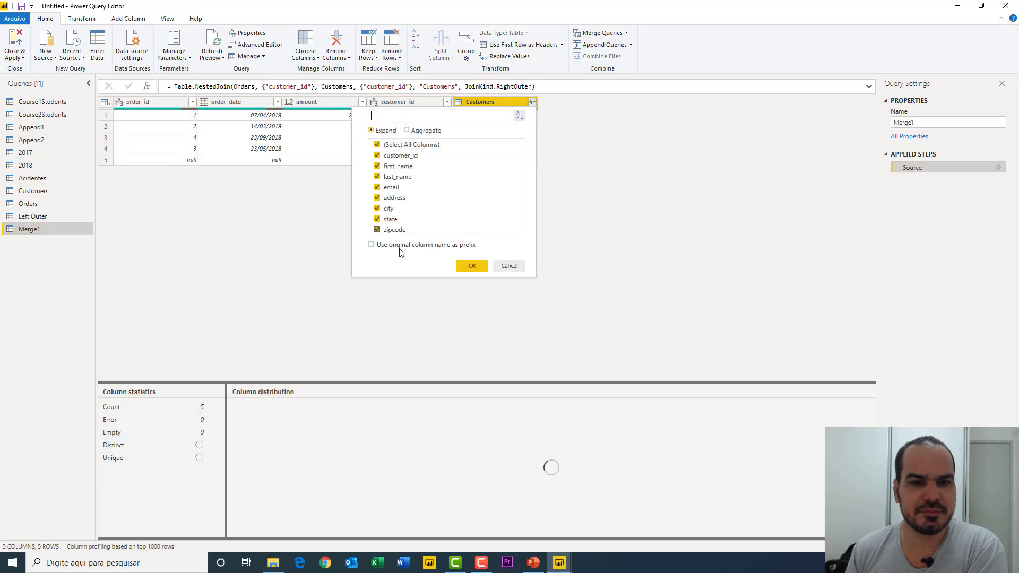
{"action": "left_click", "coordinate": [400, 145]}
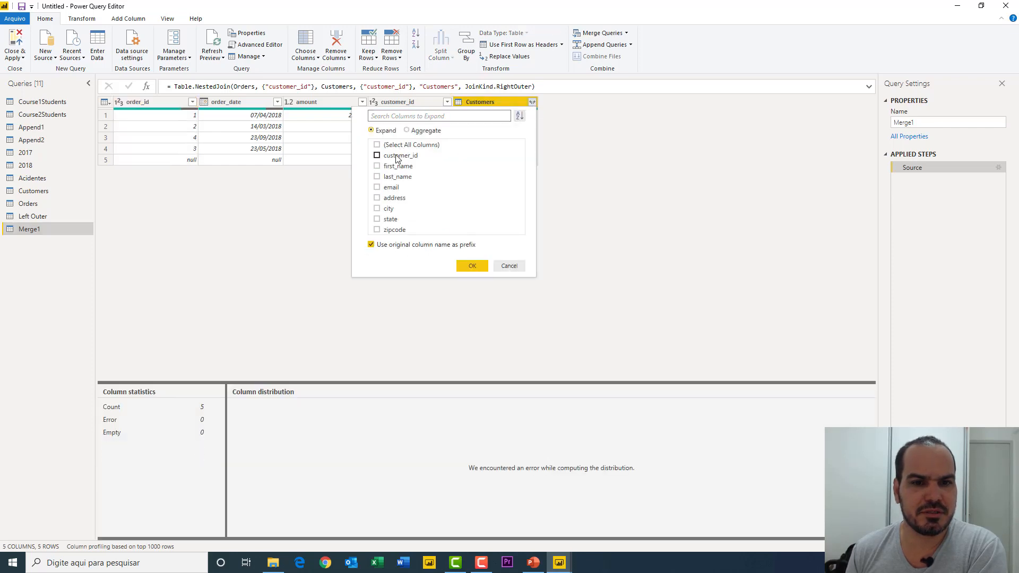
{"action": "left_click", "coordinate": [396, 166]}
{"action": "left_click", "coordinate": [389, 188]}
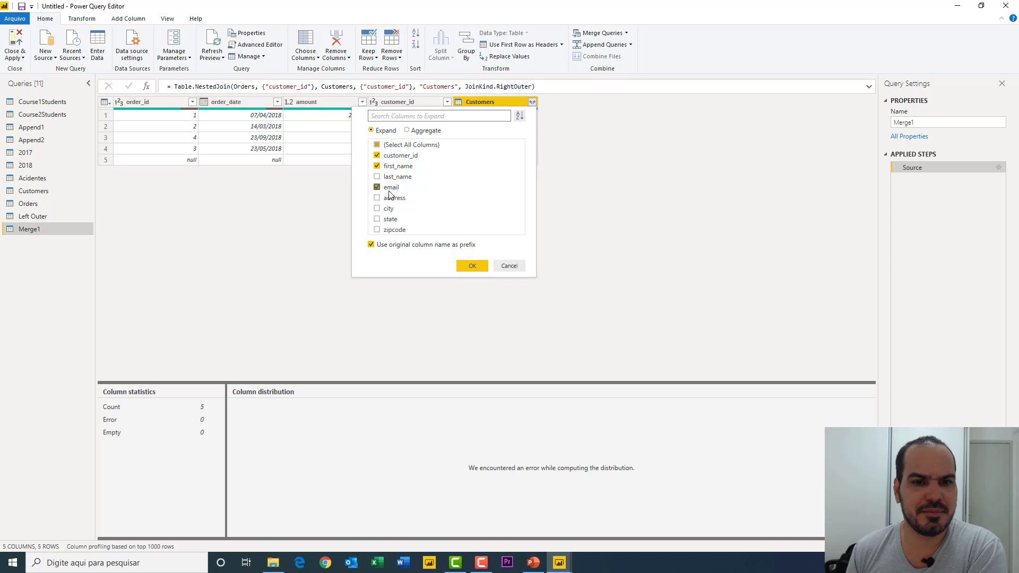
{"action": "left_click", "coordinate": [432, 246]}
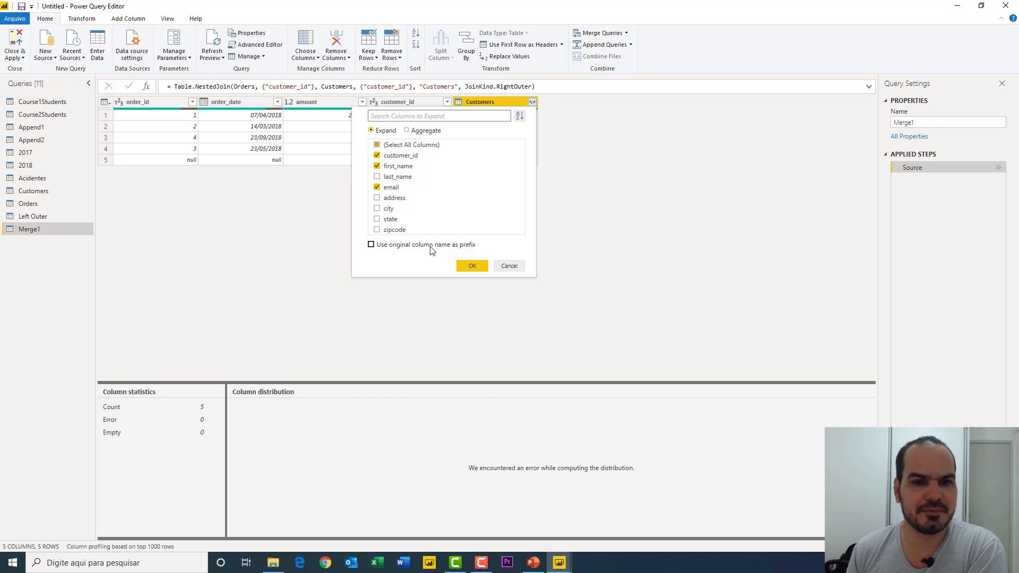
{"action": "left_click", "coordinate": [471, 267]}
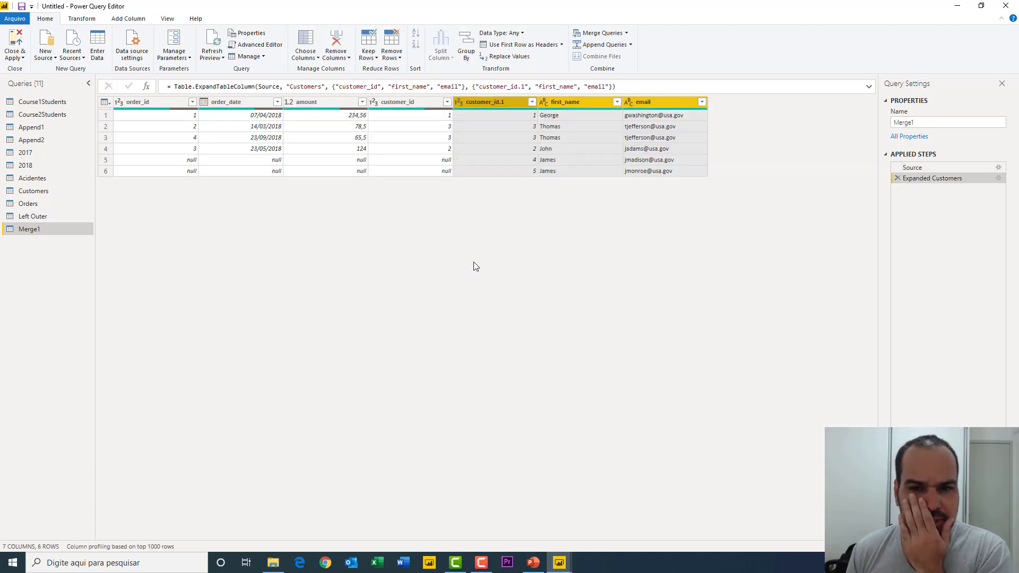
Compare the new merged query's customer_id and customer_id.1 values with the Right Outer diagram in PowerPoint.
{"action": "left_click", "coordinate": [533, 563]}
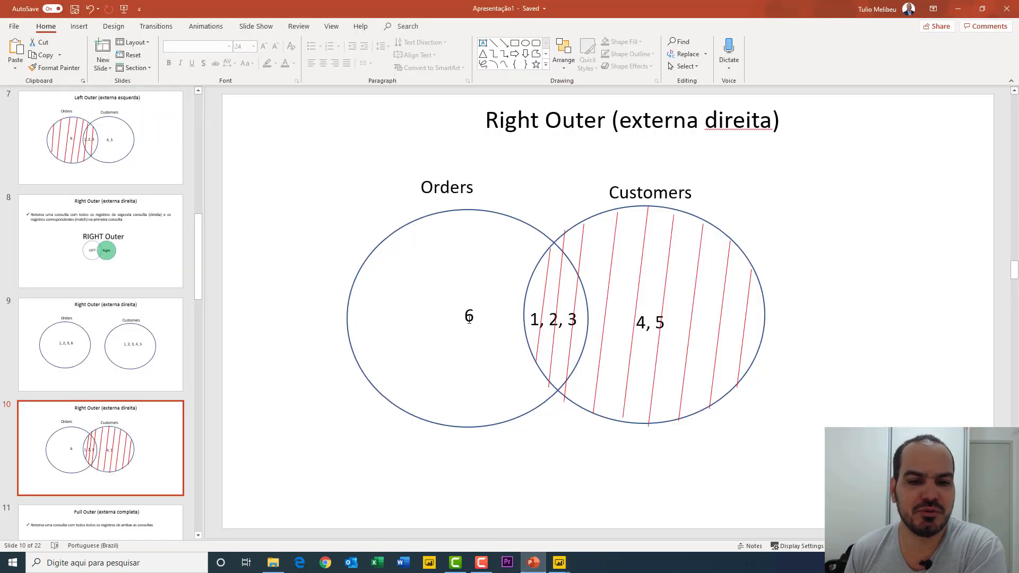
{"action": "left_click", "coordinate": [562, 565]}
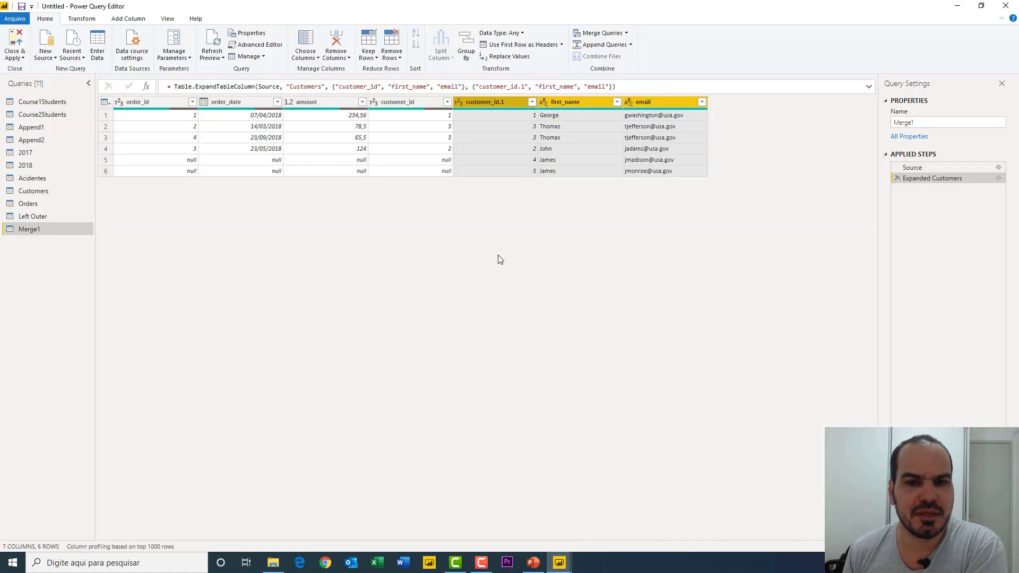
{"action": "left_click", "coordinate": [484, 117]}
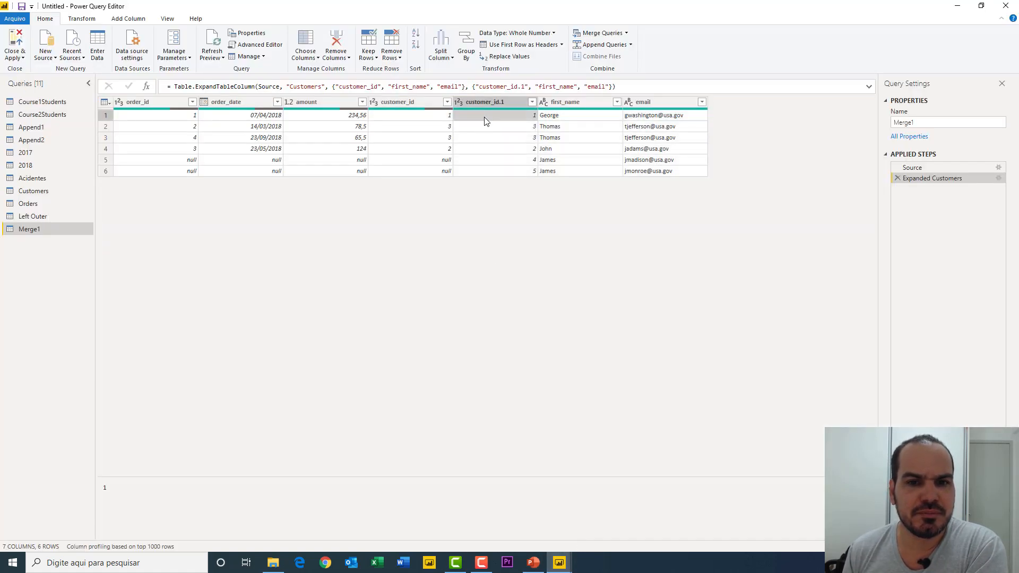
{"action": "left_click", "coordinate": [446, 150]}
{"action": "left_click", "coordinate": [481, 152]}
{"action": "left_click", "coordinate": [443, 137]}
{"action": "left_click", "coordinate": [485, 137]}
{"action": "left_click", "coordinate": [447, 127]}
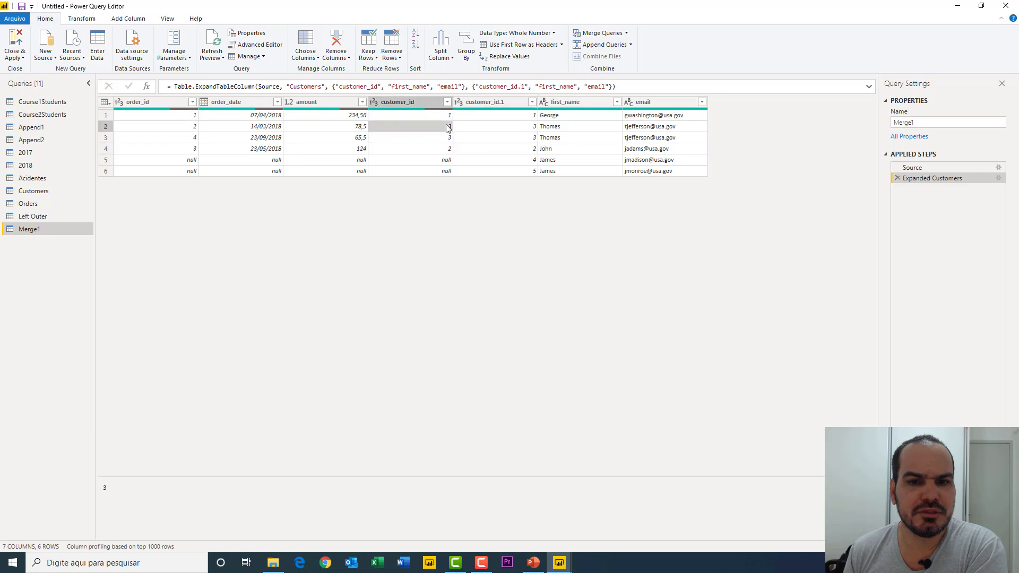
{"action": "left_click", "coordinate": [532, 161]}
{"action": "left_click", "coordinate": [533, 170]}
{"action": "left_click", "coordinate": [533, 161]}
{"action": "left_click", "coordinate": [533, 172]}
{"action": "left_click", "coordinate": [531, 161]}
{"action": "left_click", "coordinate": [532, 172]}
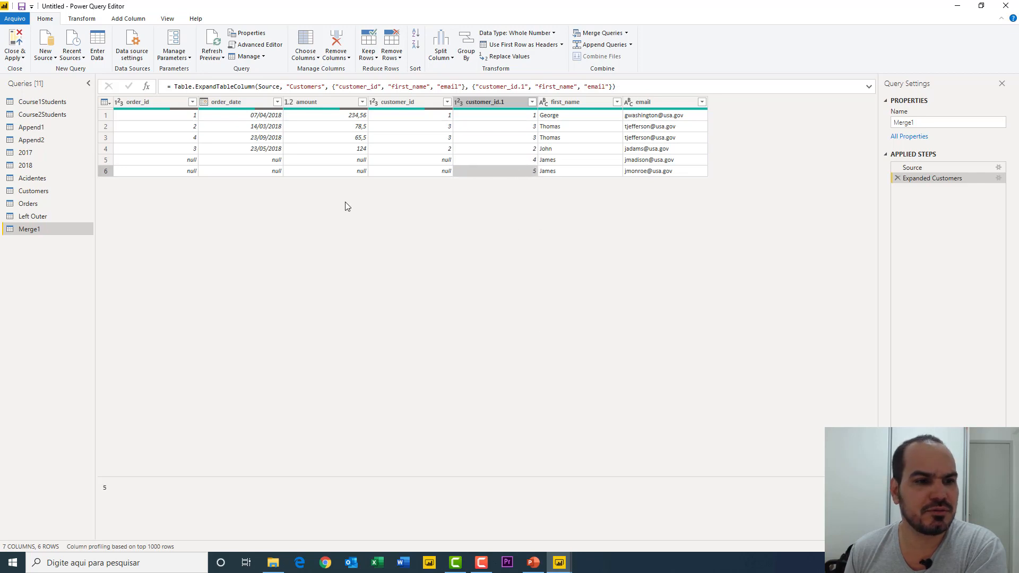
{"action": "left_click", "coordinate": [534, 562]}
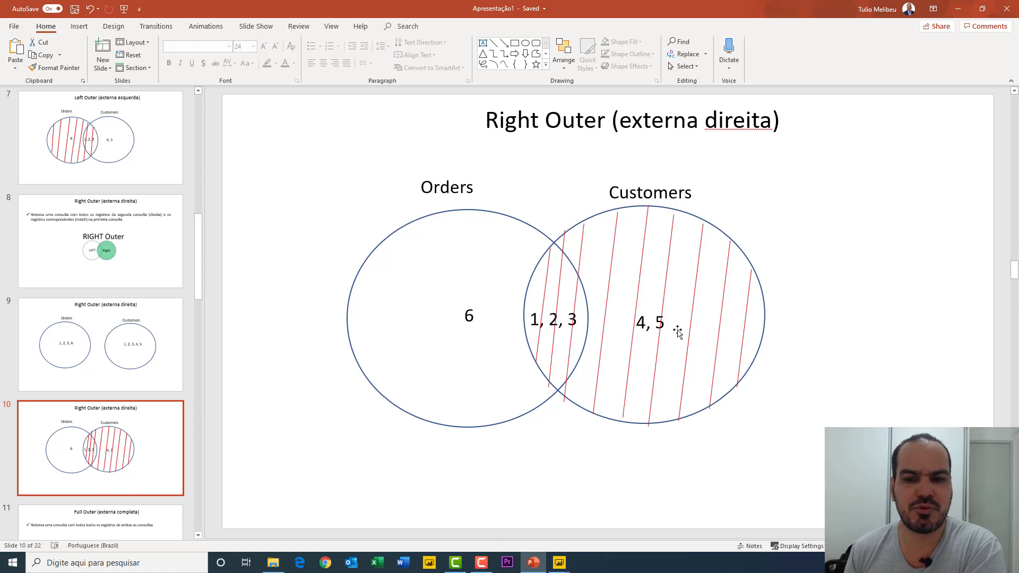
Switch to Power Query Editor and examine the customer and order fields in the last row of the Right Outer merge.
{"action": "left_click", "coordinate": [559, 563]}
{"action": "left_click", "coordinate": [581, 547]}
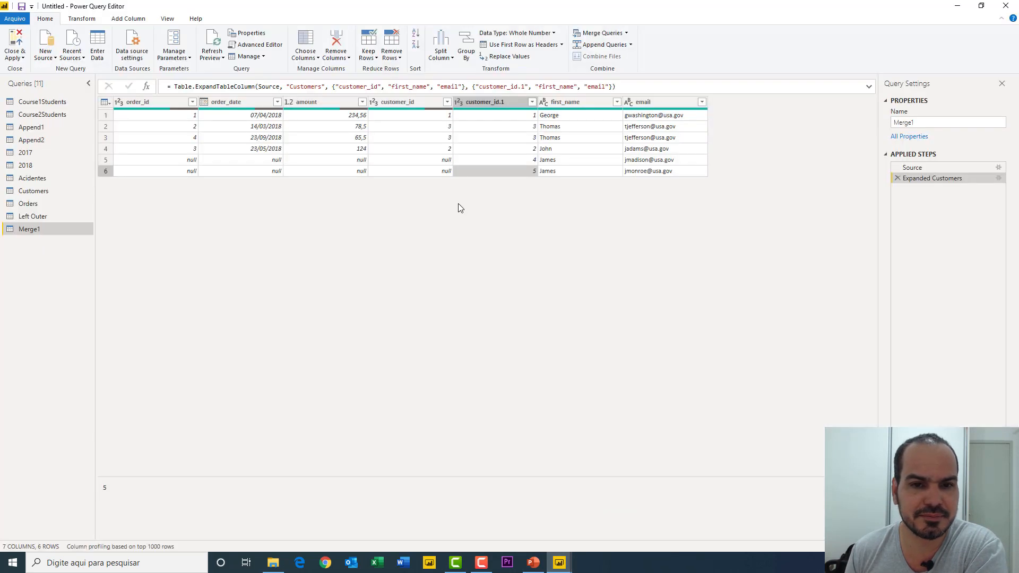
{"action": "left_click", "coordinate": [553, 173]}
{"action": "left_click", "coordinate": [649, 173]}
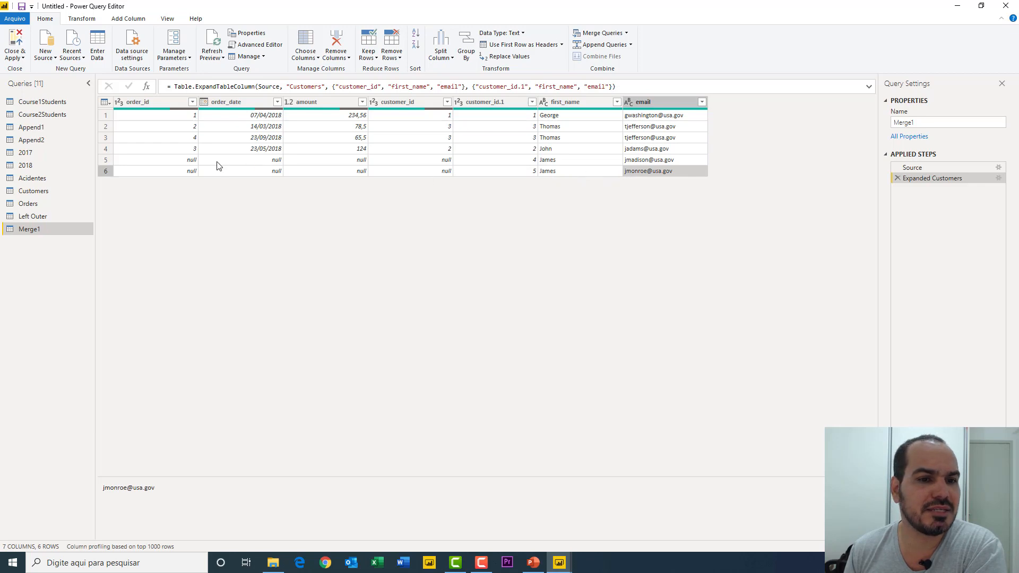
{"action": "left_click", "coordinate": [208, 173]}
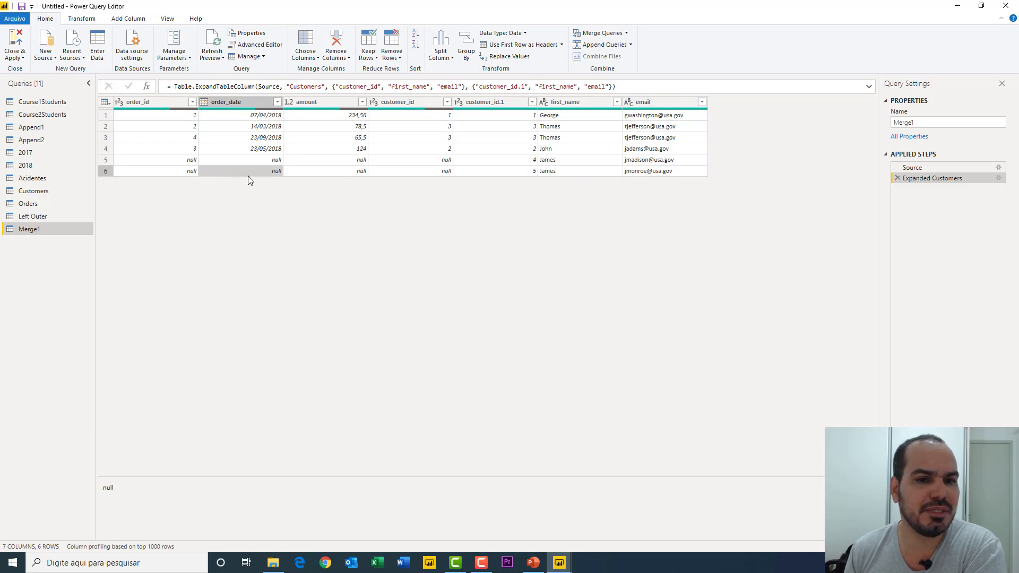
{"action": "left_click", "coordinate": [316, 174]}
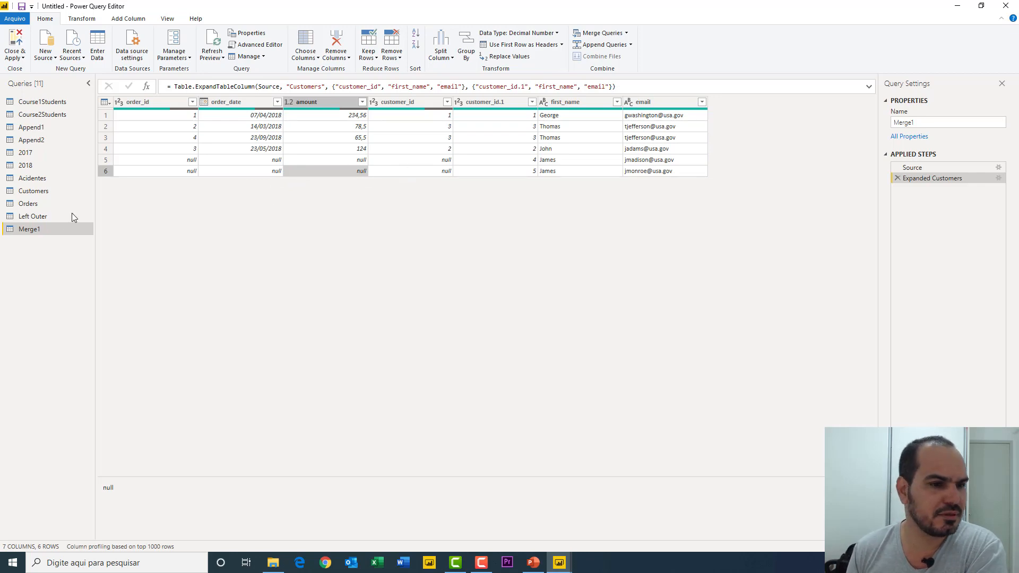
Rename the Merge1 query as Right Outer.
{"action": "double_click", "coordinate": [24, 232]}
{"action": "type", "text": "Right Outer"}
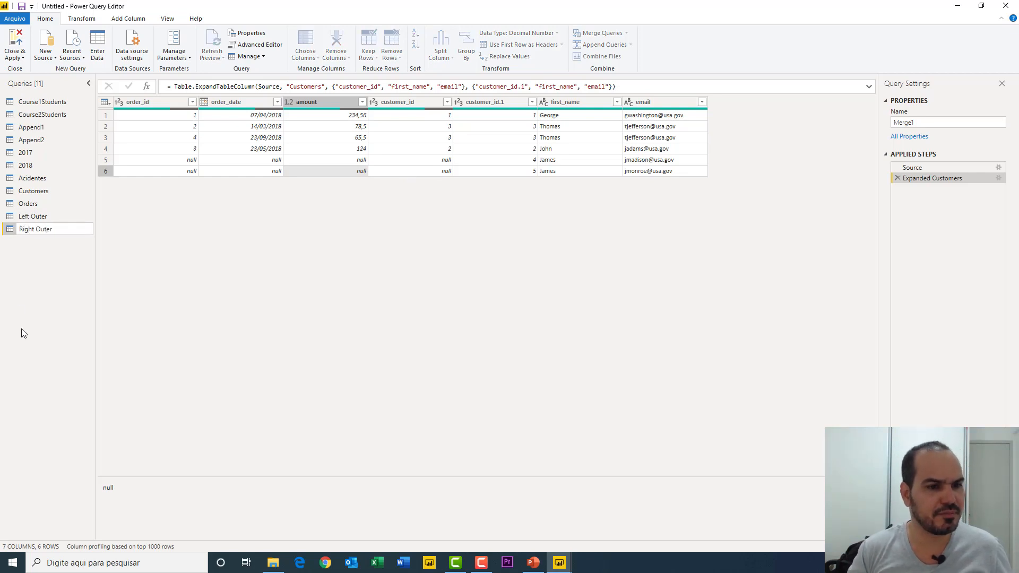
{"action": "key", "text": "Return"}
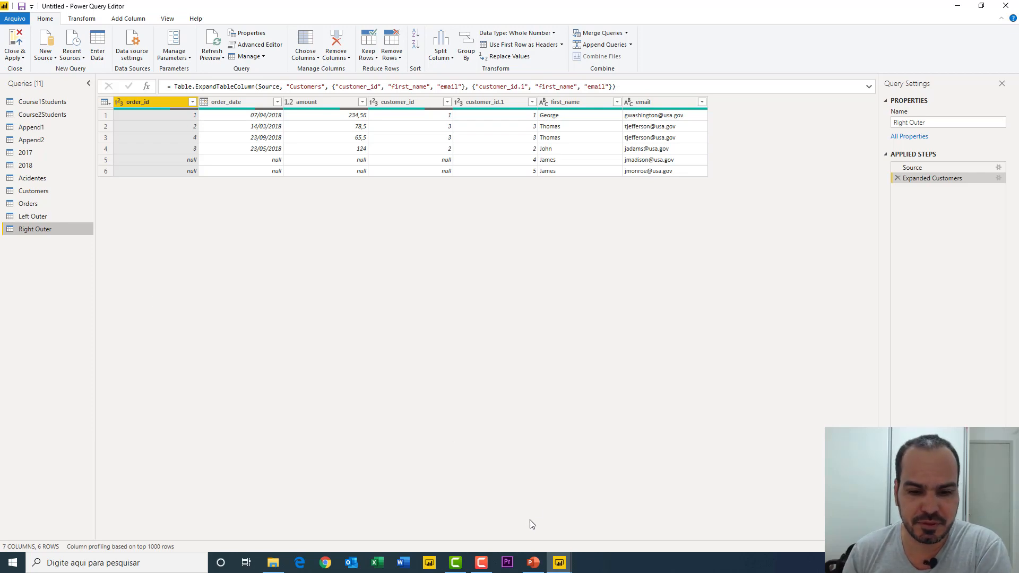
Switch to PowerPoint and examine the Full Outer definition slide and its overlapping Orders and Customers diagram.
{"action": "left_click", "coordinate": [534, 562]}
{"action": "scroll", "coordinate": [160, 425], "scroll_direction": "down", "scroll_amount": 5}
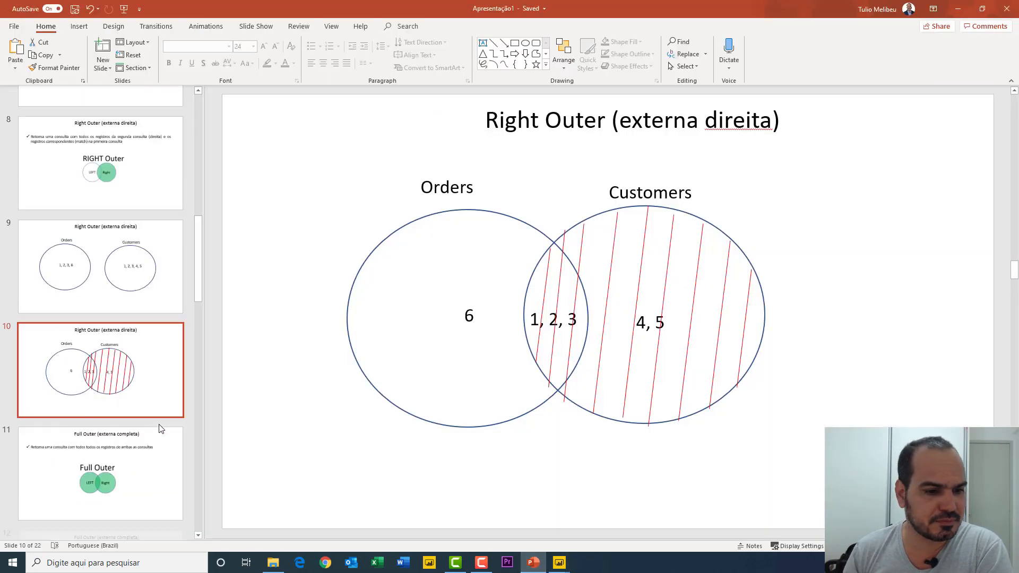
{"action": "left_click", "coordinate": [116, 361]}
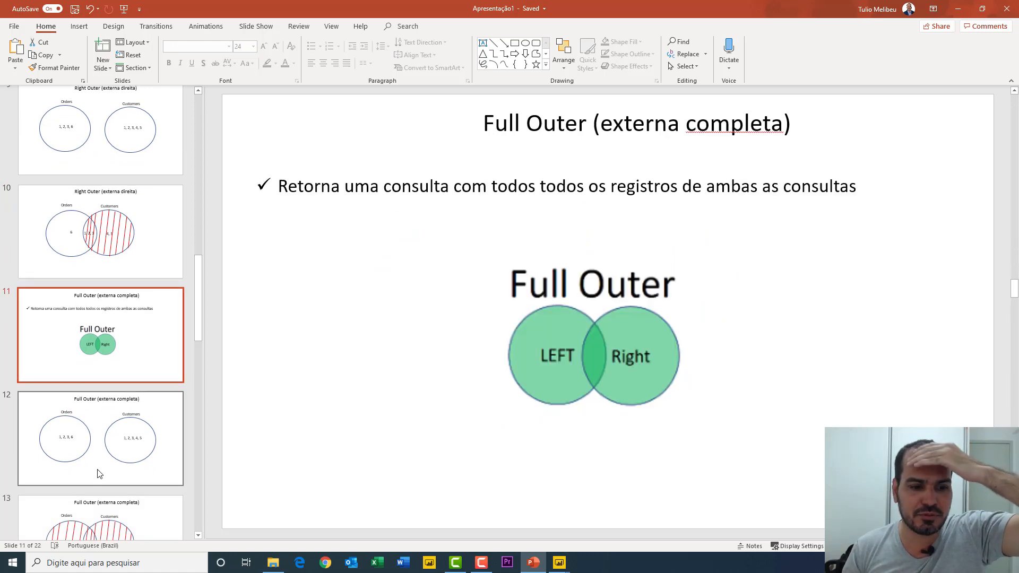
{"action": "left_click", "coordinate": [99, 517]}
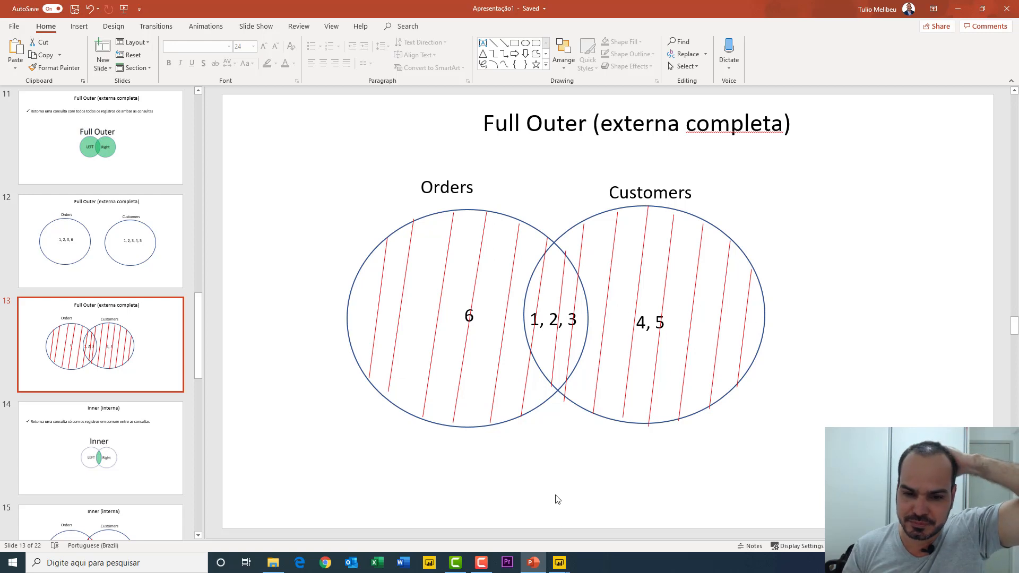
Switch to Power Query Editor and merge Orders with Customers as a new query, matching customer_id in both tables with a Full Outer join.
{"action": "mouse_move", "coordinate": [559, 562]}
{"action": "left_click", "coordinate": [509, 517]}
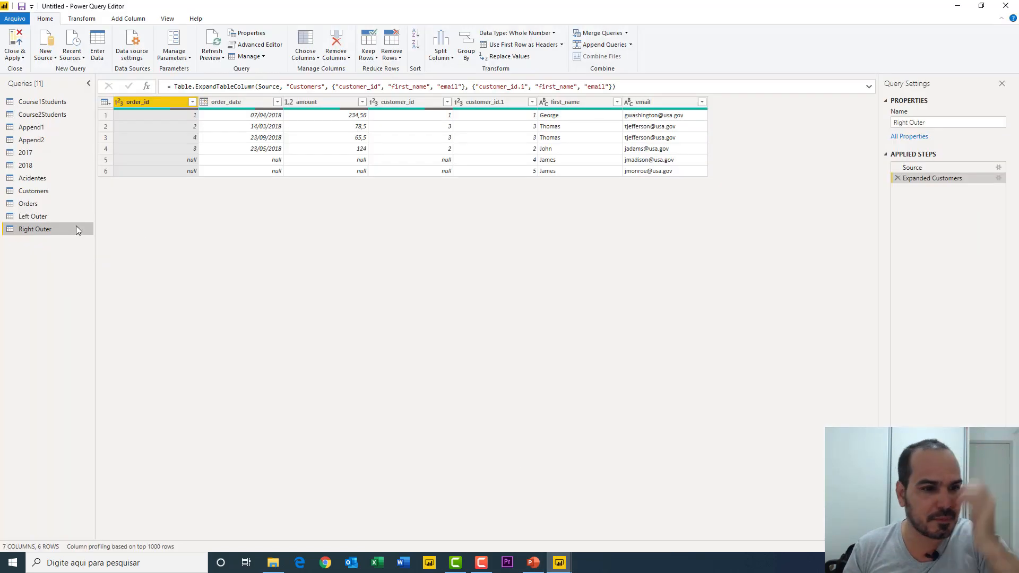
{"action": "left_click", "coordinate": [33, 206]}
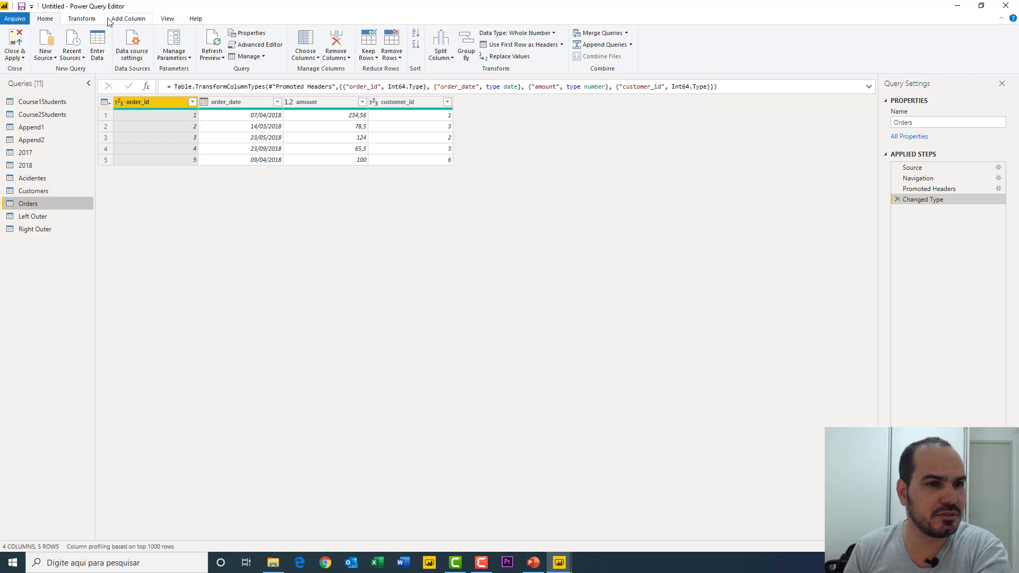
{"action": "left_click", "coordinate": [627, 33]}
{"action": "left_click", "coordinate": [619, 57]}
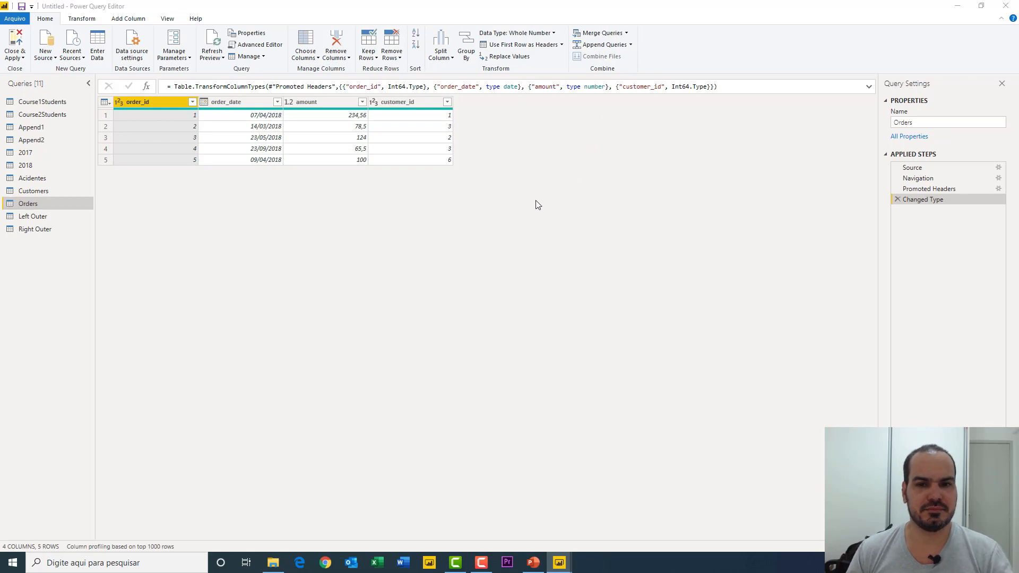
{"action": "left_click", "coordinate": [452, 266]}
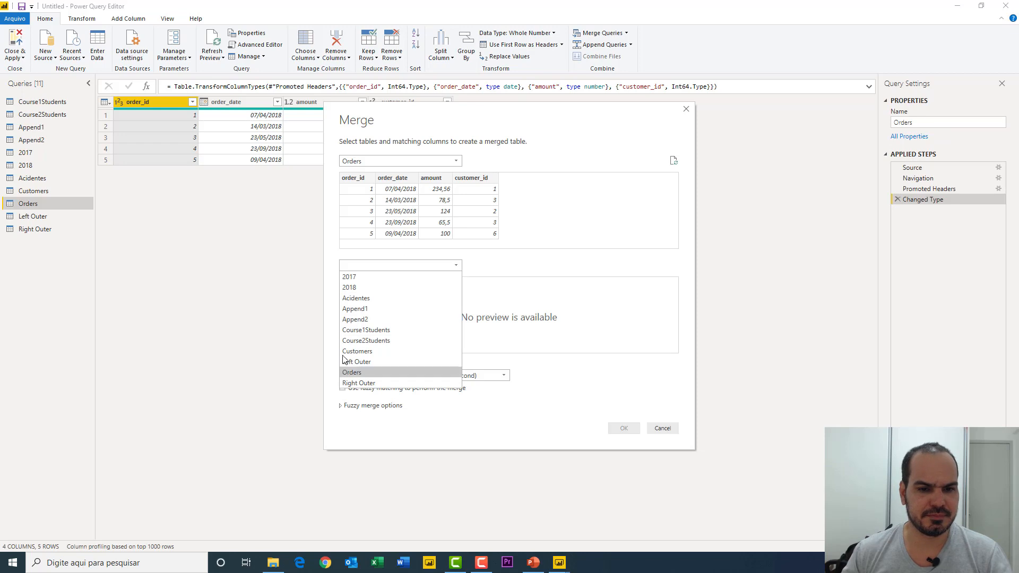
{"action": "left_click", "coordinate": [361, 351]}
{"action": "left_click", "coordinate": [478, 180]}
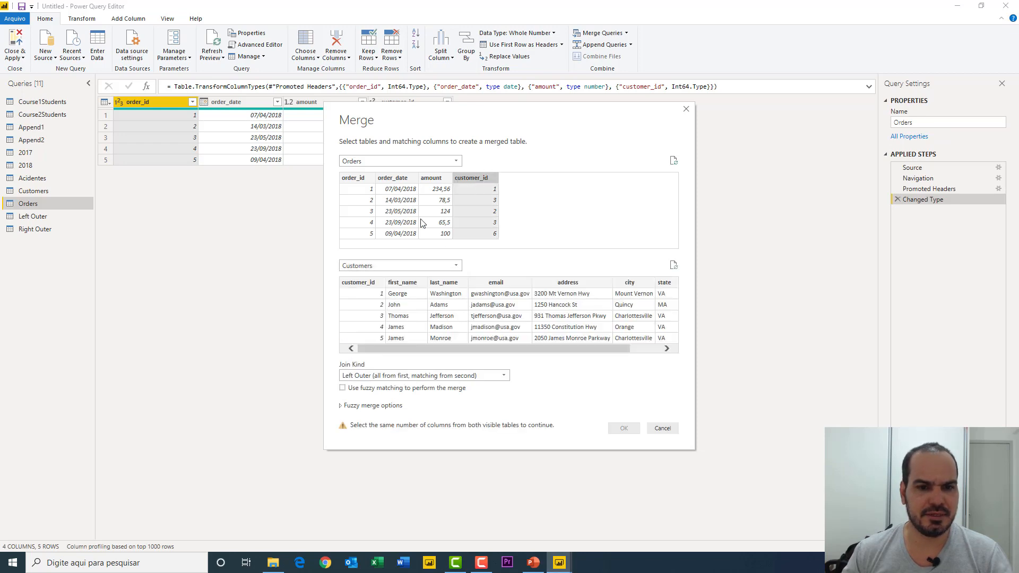
{"action": "left_click", "coordinate": [363, 285]}
{"action": "left_click", "coordinate": [394, 376]}
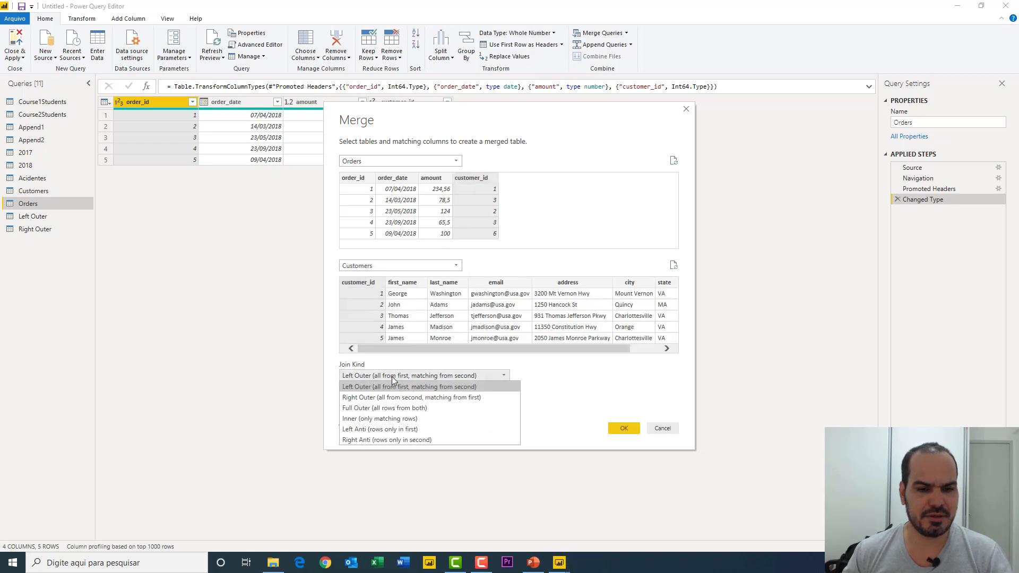
{"action": "left_click", "coordinate": [379, 408]}
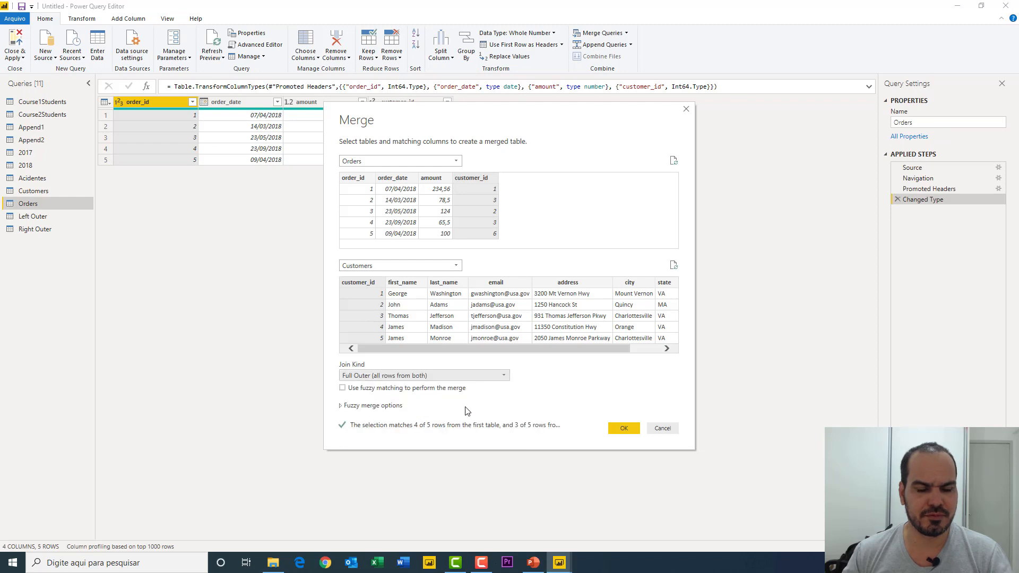
{"action": "left_click", "coordinate": [624, 430]}
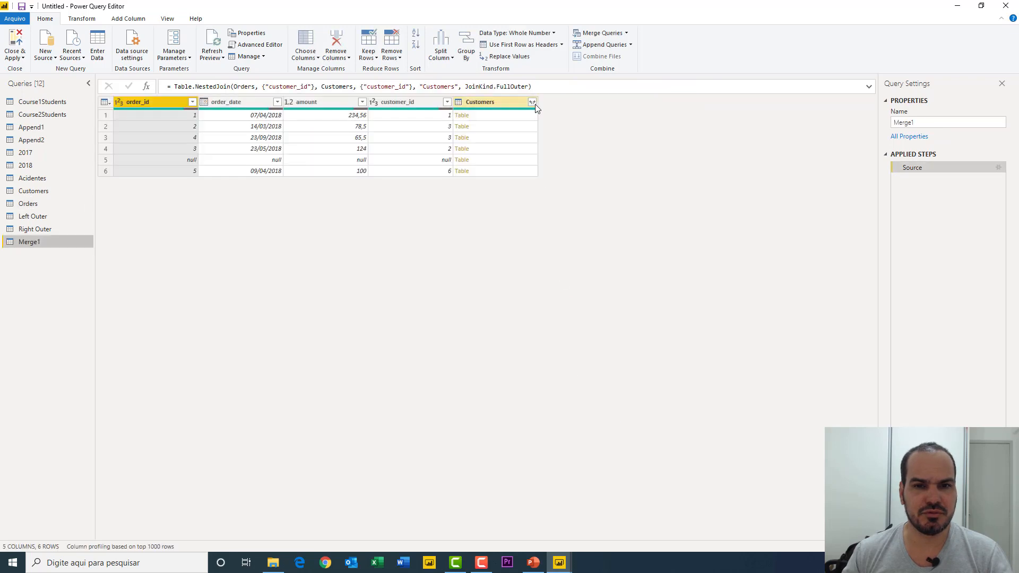
Expand only customer_id, first_name and email from the Full Outer merge's Customers column, without the original column name as prefix.
{"action": "left_click", "coordinate": [532, 102]}
{"action": "left_click", "coordinate": [403, 145]}
{"action": "left_click", "coordinate": [397, 156]}
{"action": "left_click", "coordinate": [397, 166]}
{"action": "left_click", "coordinate": [391, 188]}
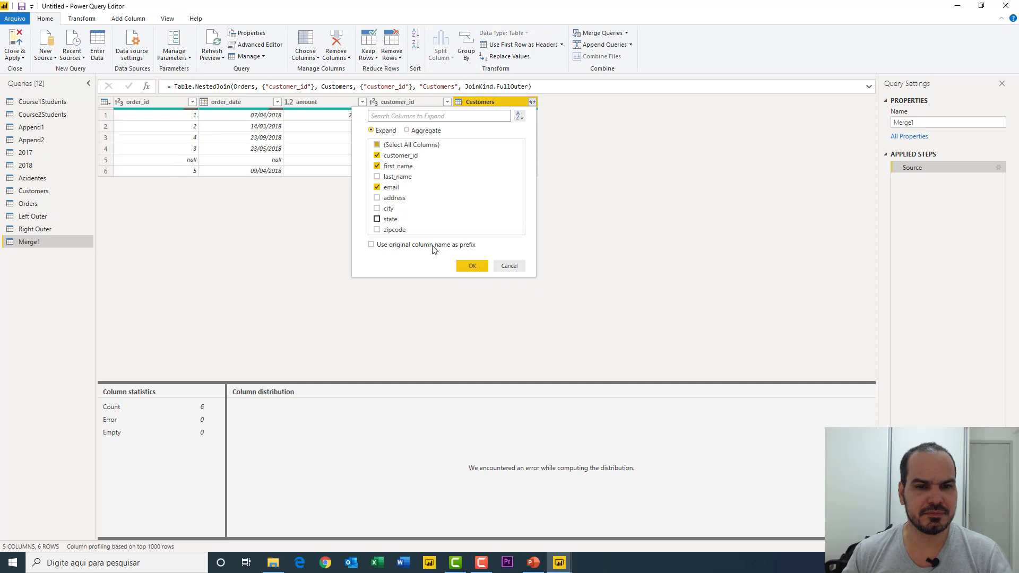
{"action": "left_click", "coordinate": [471, 267]}
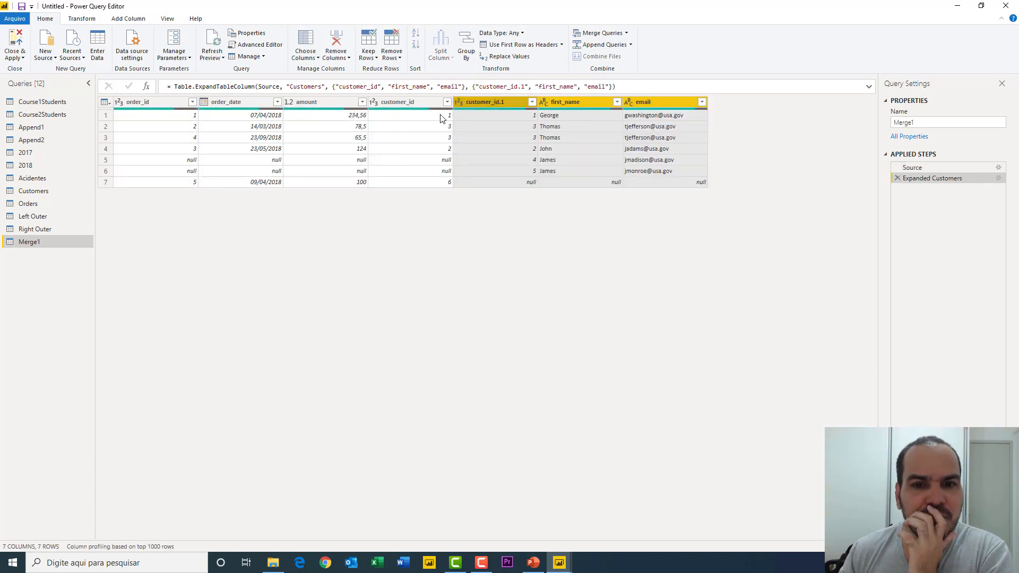
Compare customer_id with customer_id.1 row by row in the Full Outer merge, including the rows without a match in the other table.
{"action": "left_click", "coordinate": [478, 115]}
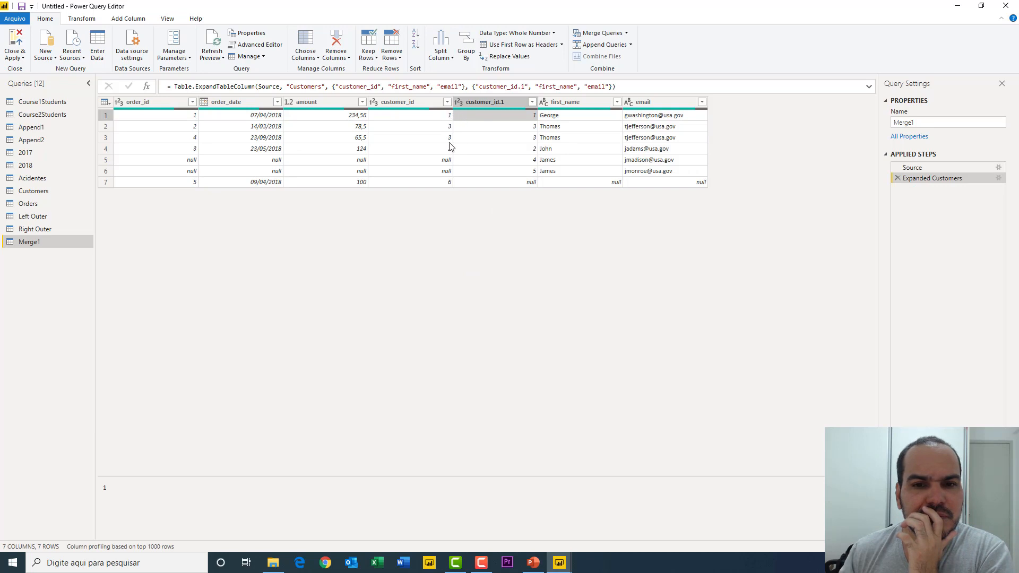
{"action": "left_click", "coordinate": [451, 149]}
{"action": "left_click", "coordinate": [484, 150]}
{"action": "left_click", "coordinate": [449, 128]}
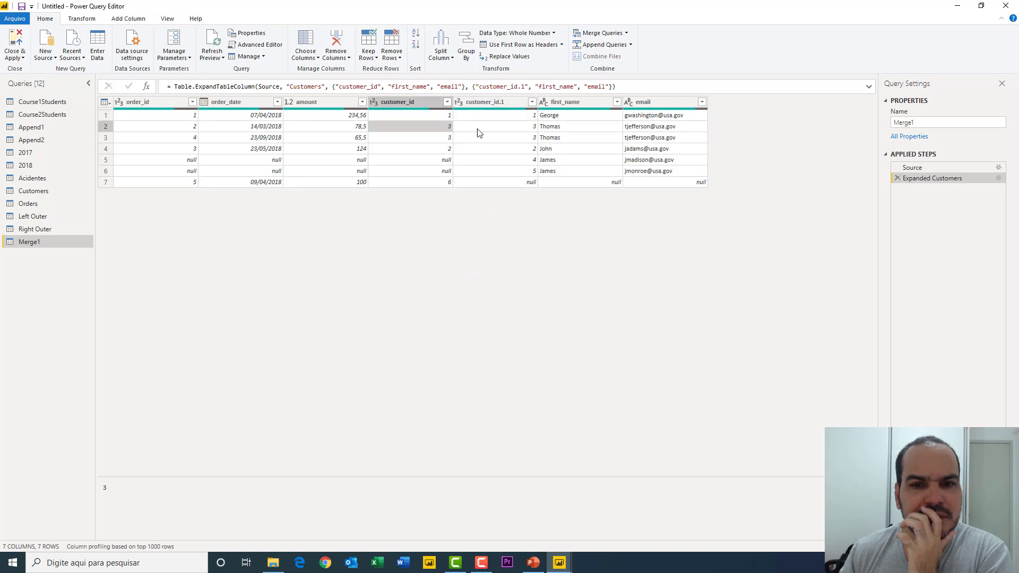
{"action": "left_click", "coordinate": [470, 127]}
{"action": "left_click", "coordinate": [449, 139]}
{"action": "left_click", "coordinate": [521, 160]}
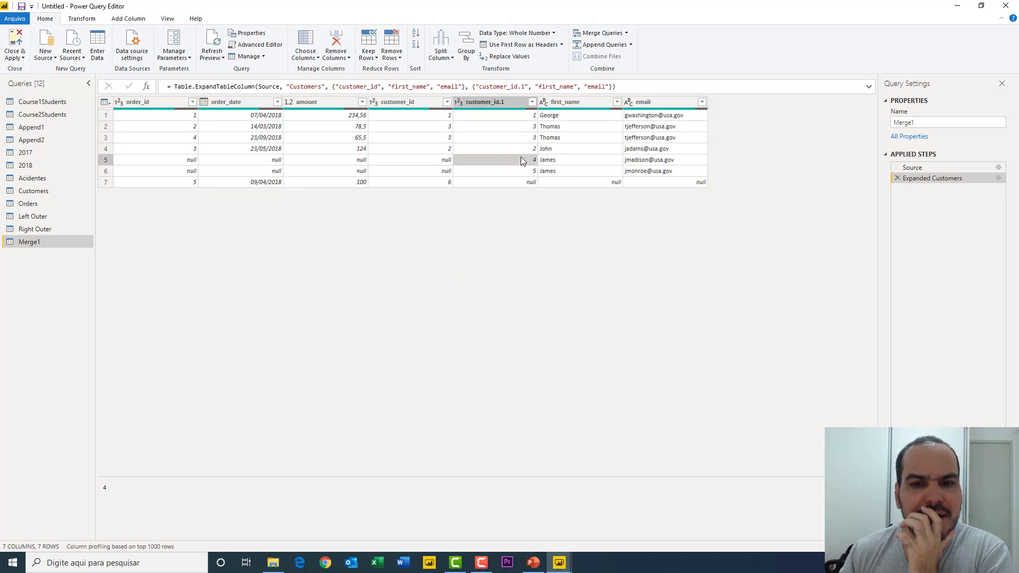
{"action": "left_click", "coordinate": [525, 171]}
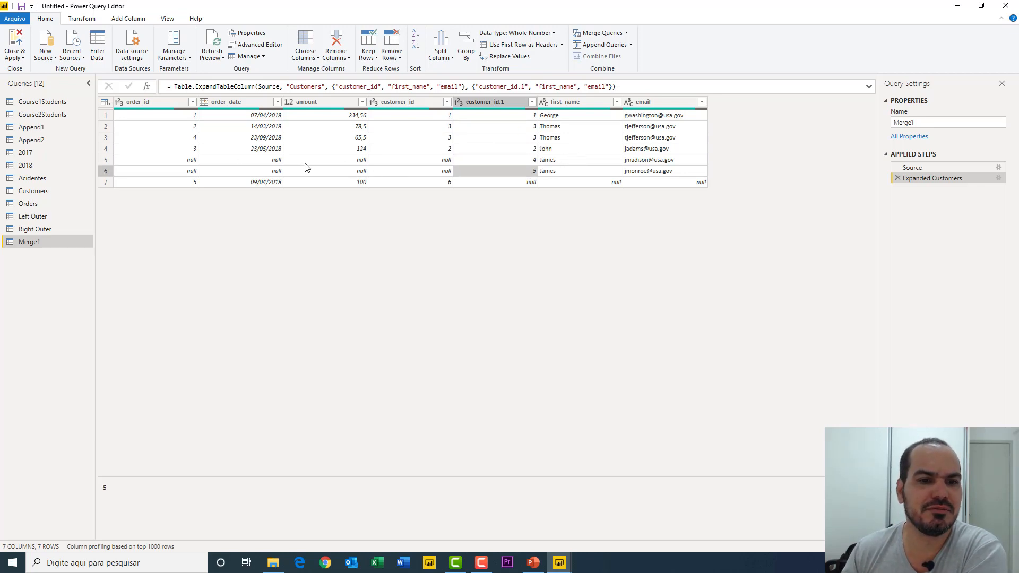
{"action": "left_click", "coordinate": [423, 184]}
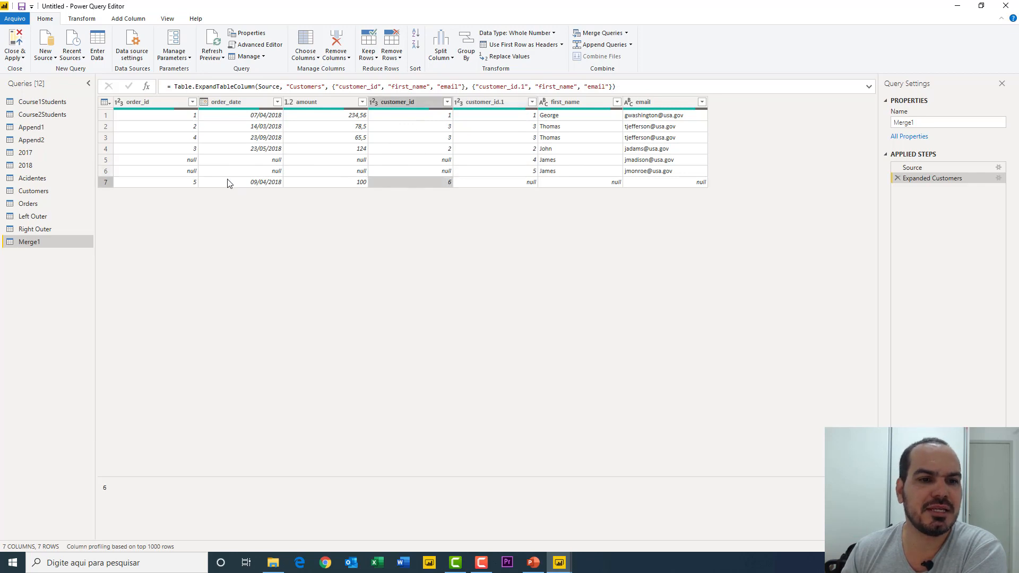
{"action": "left_click", "coordinate": [520, 183]}
{"action": "left_click", "coordinate": [577, 183]}
{"action": "left_click", "coordinate": [675, 183]}
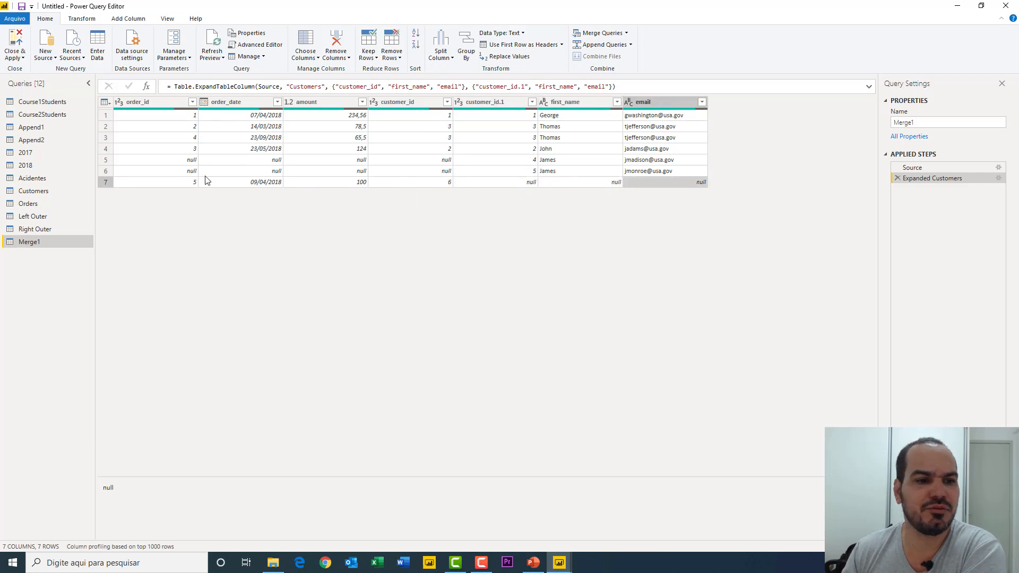
Rename the new Merge1 query as Full.
{"action": "double_click", "coordinate": [36, 243]}
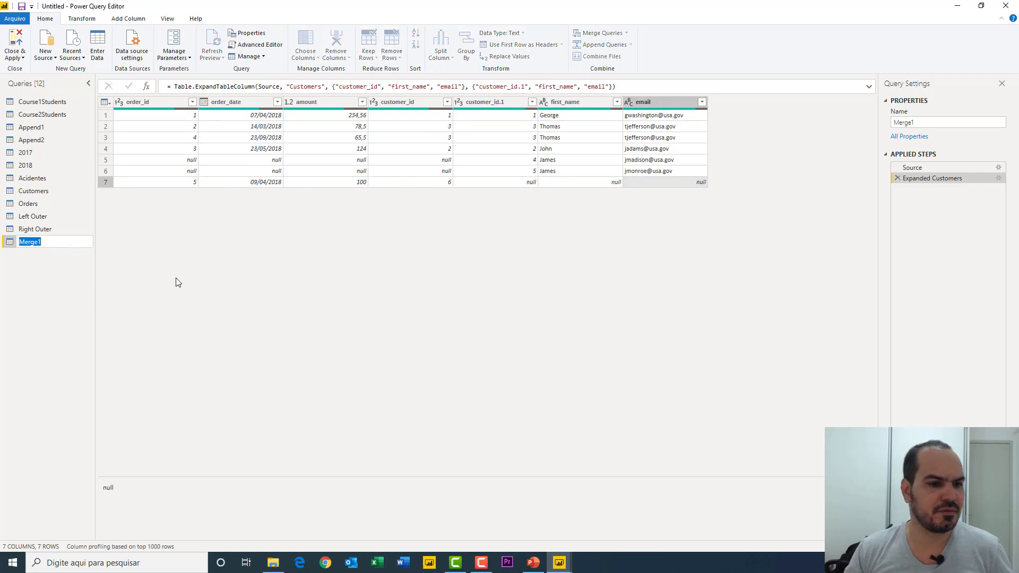
{"action": "type", "text": "Full"}
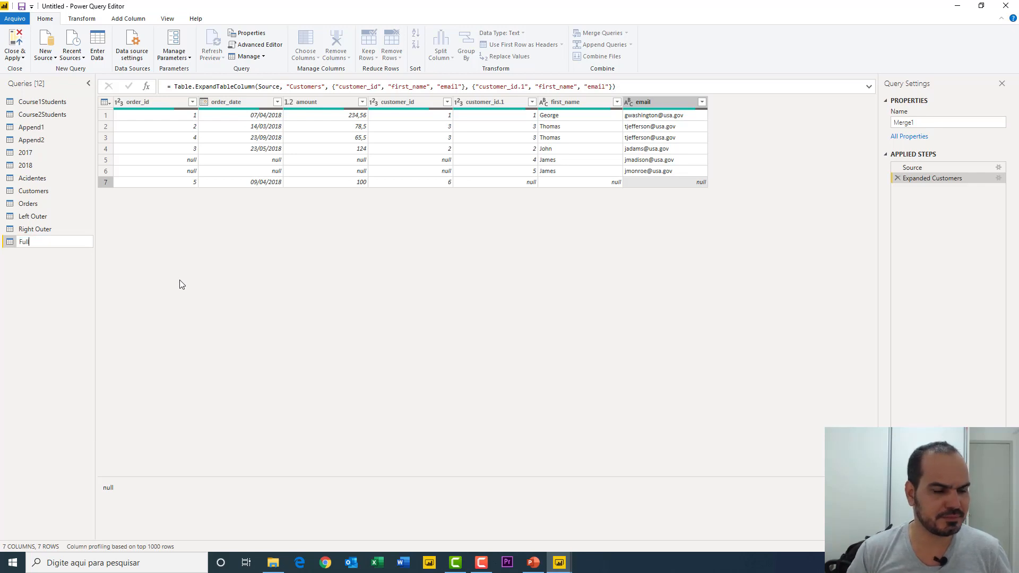
{"action": "key", "text": "Return"}
Switch to PowerPoint and examine the Inner join definition slide and its overlapping Orders and Customers diagram.
{"action": "left_click", "coordinate": [534, 564]}
{"action": "left_click", "coordinate": [130, 449]}
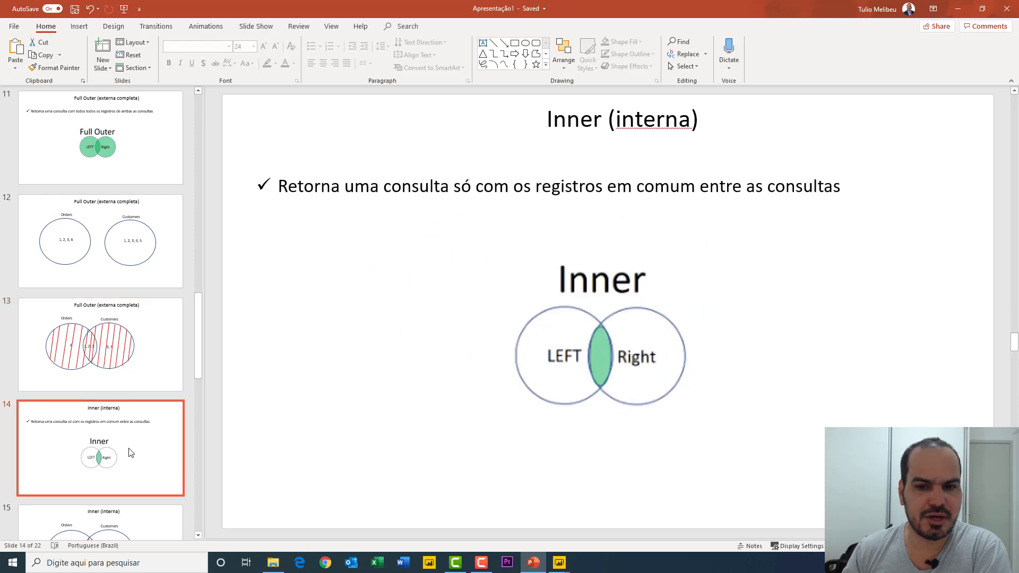
{"action": "scroll", "coordinate": [119, 433], "scroll_direction": "down", "scroll_amount": 2}
{"action": "left_click", "coordinate": [118, 431]}
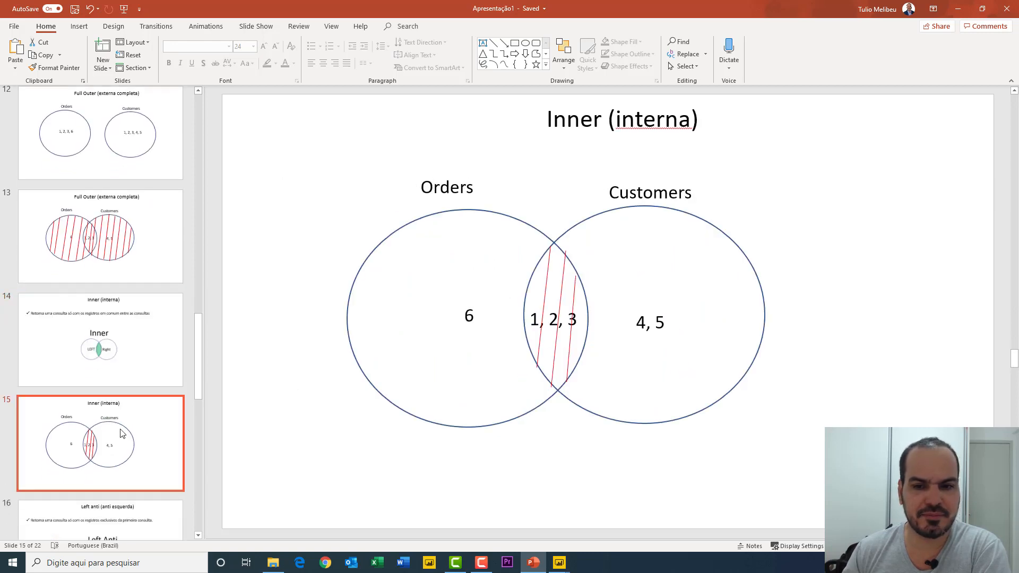
Switch to Power Query Editor and merge Orders with Customers as a new query on customer_id, using an Inner join.
{"action": "mouse_move", "coordinate": [559, 562]}
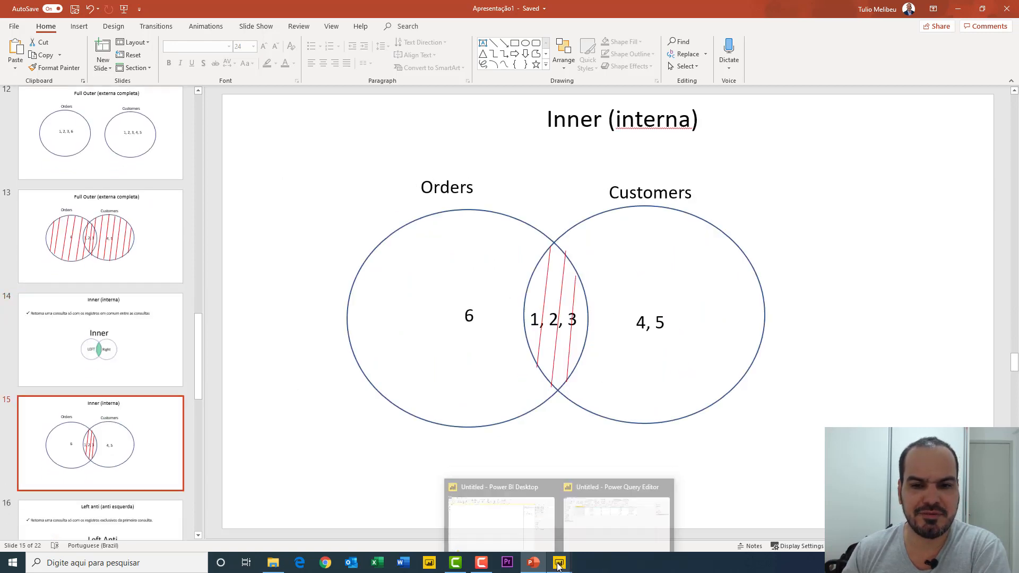
{"action": "left_click", "coordinate": [573, 534]}
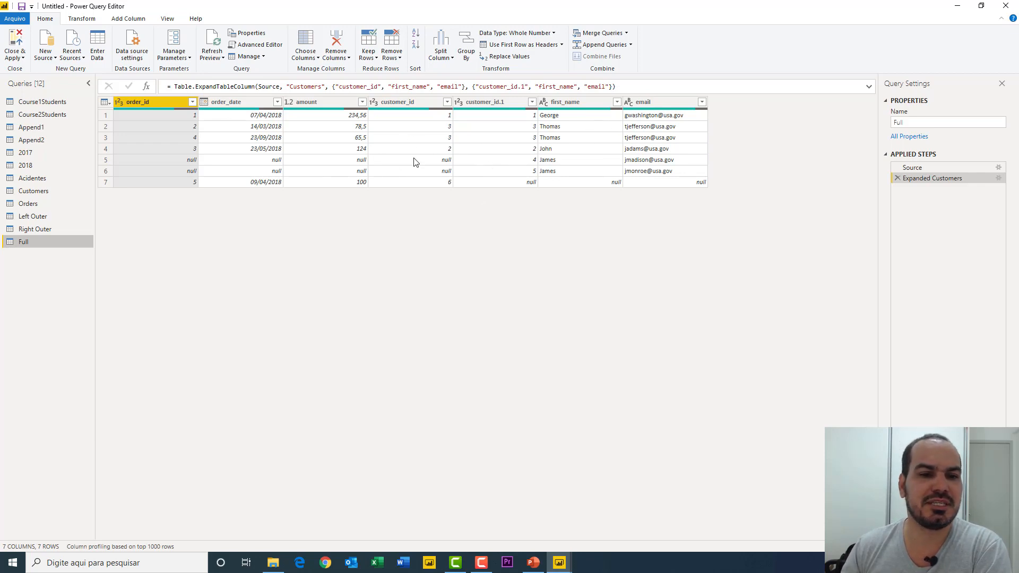
{"action": "left_click", "coordinate": [49, 205]}
{"action": "left_click", "coordinate": [627, 33]}
{"action": "left_click", "coordinate": [622, 58]}
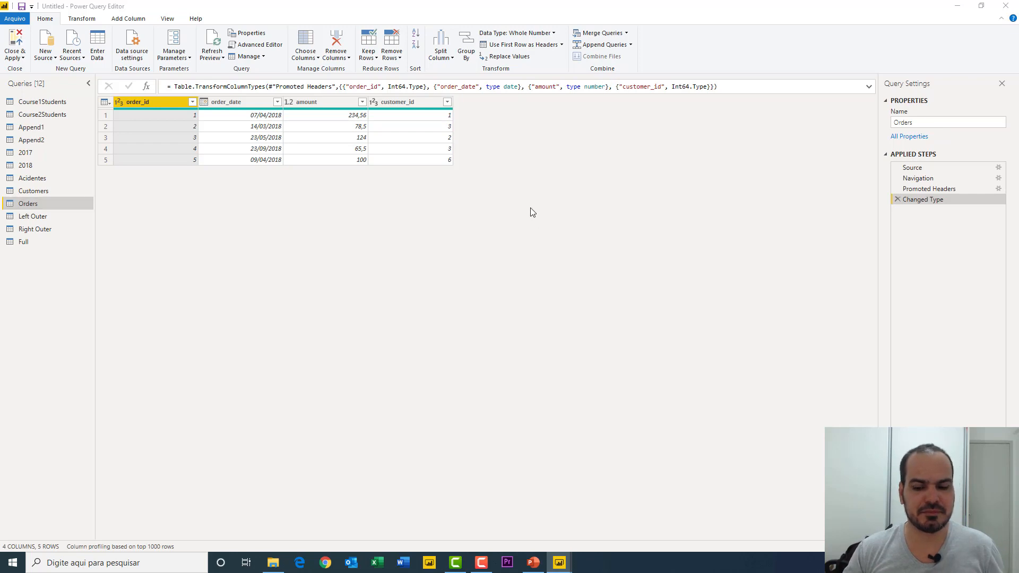
{"action": "left_click", "coordinate": [404, 267]}
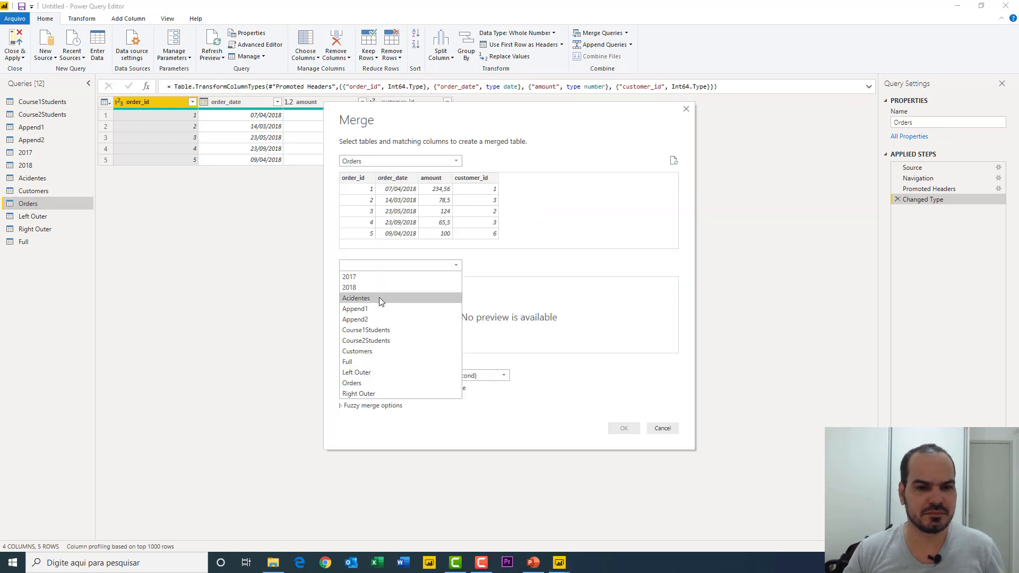
{"action": "left_click", "coordinate": [374, 351]}
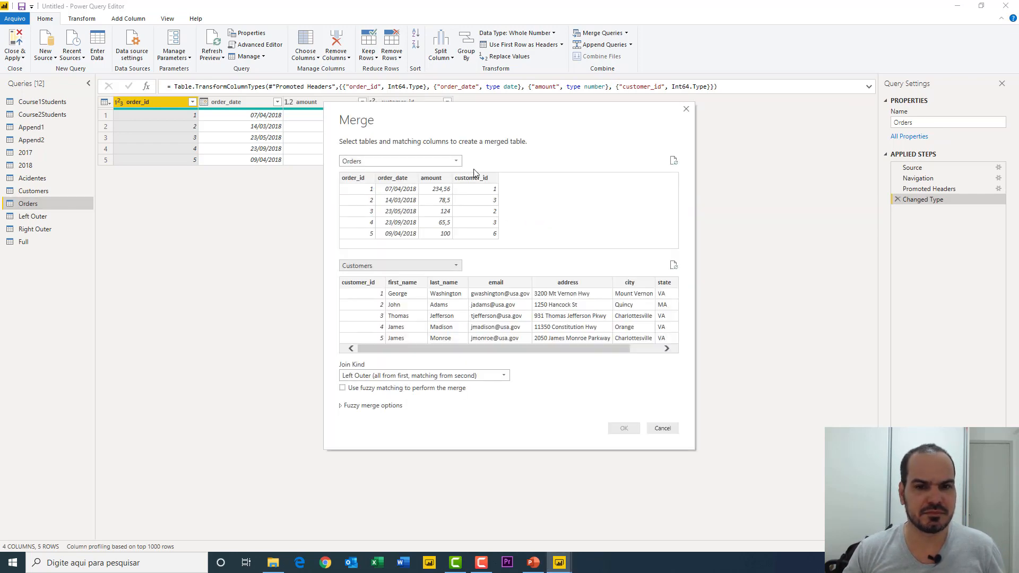
{"action": "left_click", "coordinate": [475, 182]}
{"action": "left_click", "coordinate": [363, 284]}
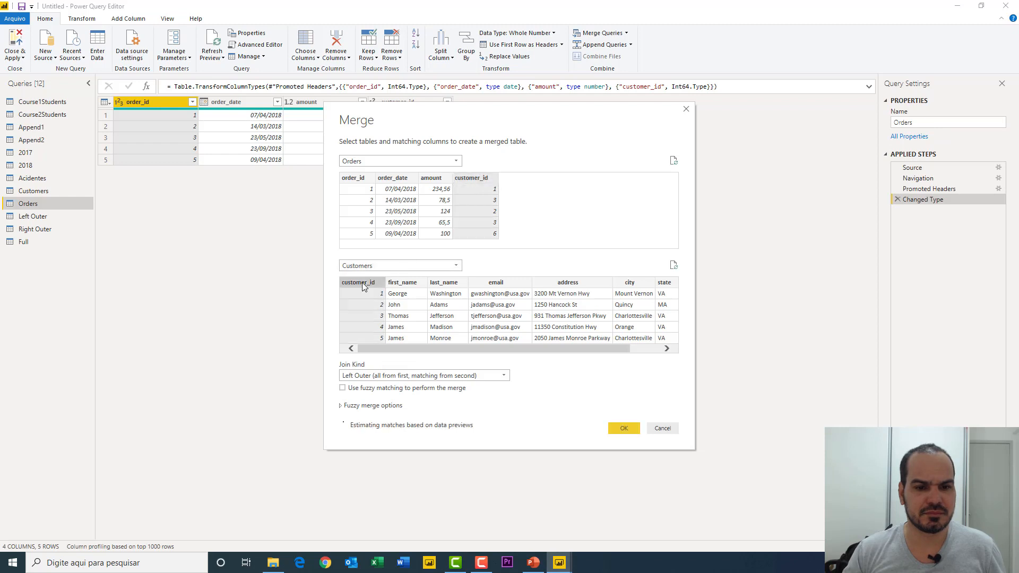
{"action": "left_click", "coordinate": [381, 373]}
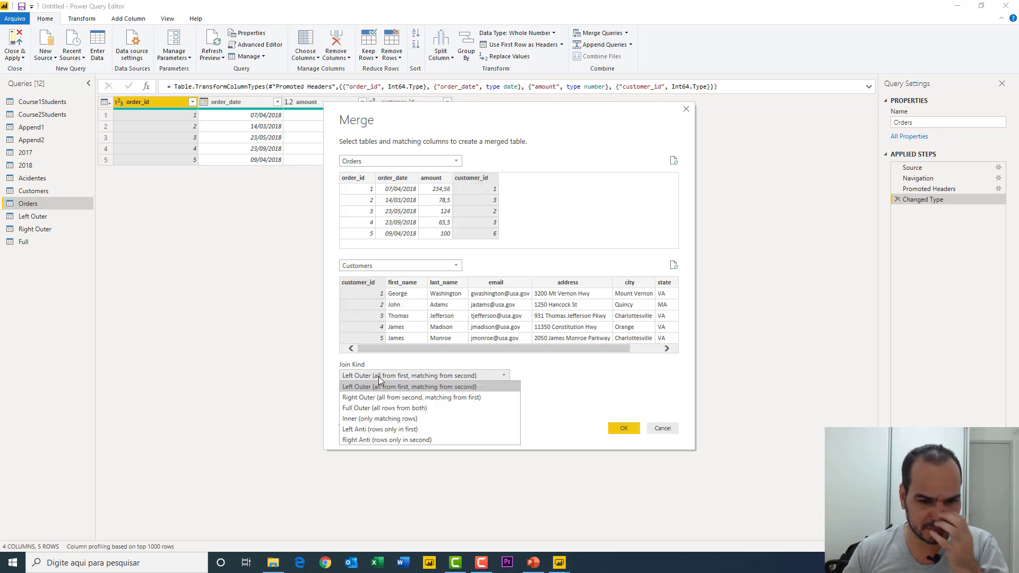
{"action": "left_click", "coordinate": [379, 419]}
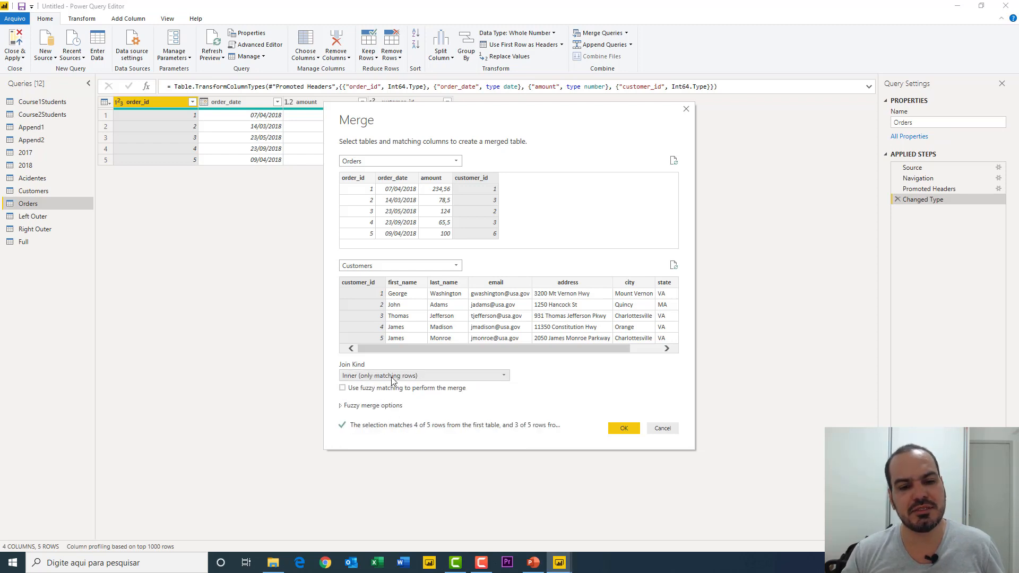
{"action": "left_click", "coordinate": [625, 429]}
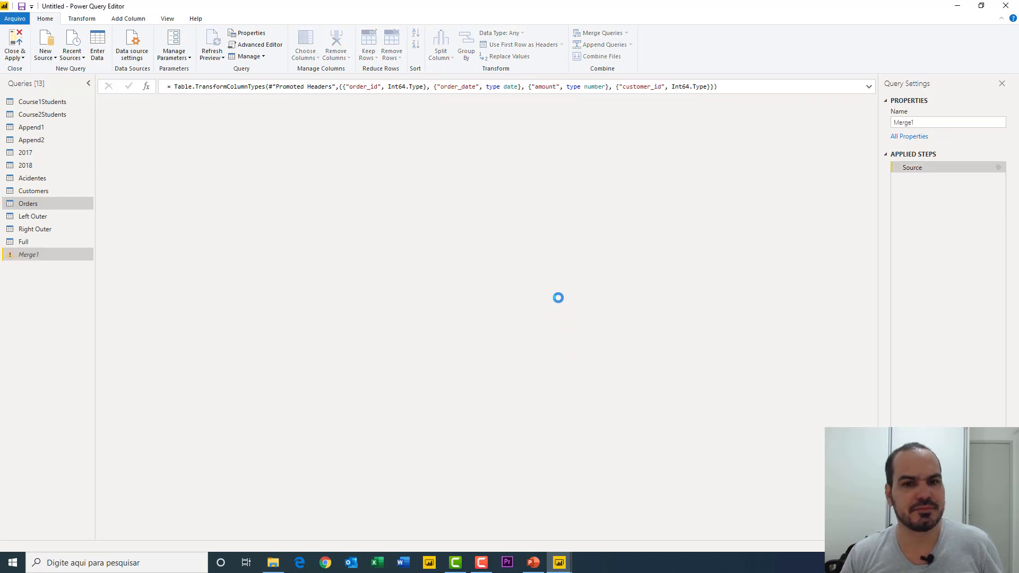
Expand only customer_id, first_name and email from the Inner merge's Customers column, without the original column name as prefix.
{"action": "left_click", "coordinate": [531, 102]}
{"action": "left_click", "coordinate": [412, 144]}
{"action": "left_click", "coordinate": [403, 156]}
{"action": "left_click", "coordinate": [399, 165]}
{"action": "left_click", "coordinate": [392, 187]}
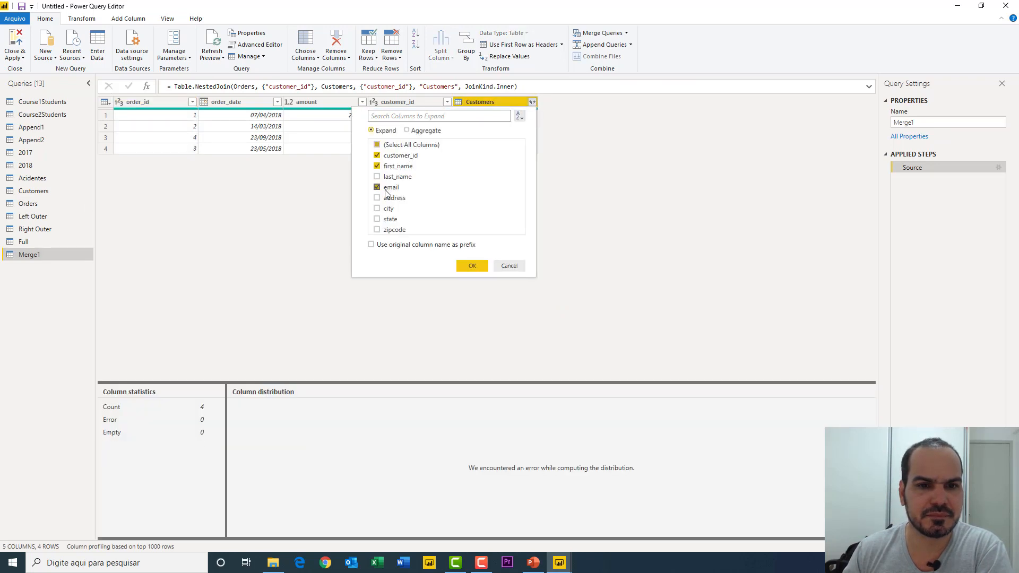
{"action": "left_click", "coordinate": [472, 267]}
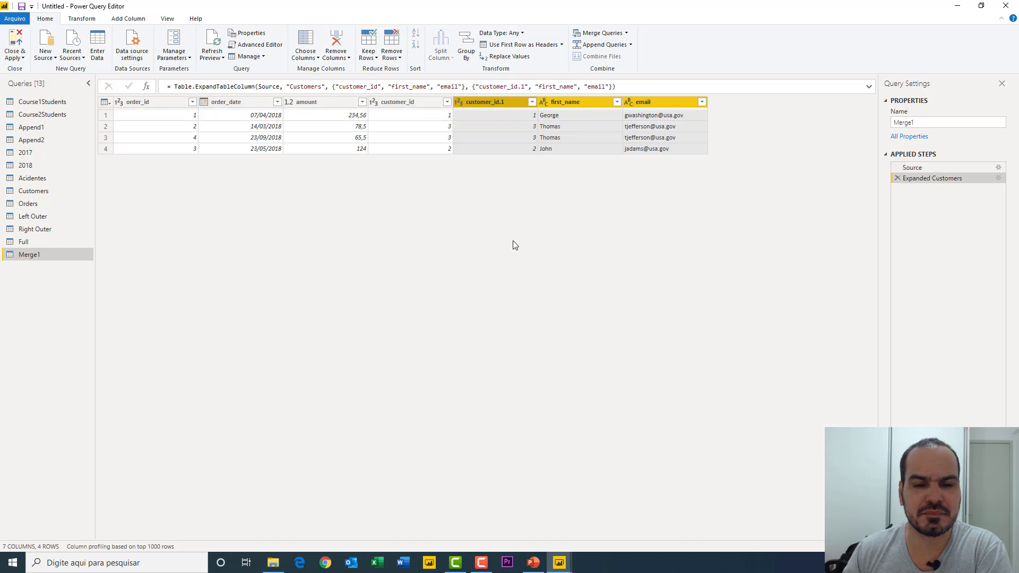
Check the customer_id values in the Inner merge against the Orders and Customers overlap on the PowerPoint Inner slide.
{"action": "left_click", "coordinate": [443, 117]}
{"action": "left_click", "coordinate": [442, 151]}
{"action": "left_click", "coordinate": [447, 130]}
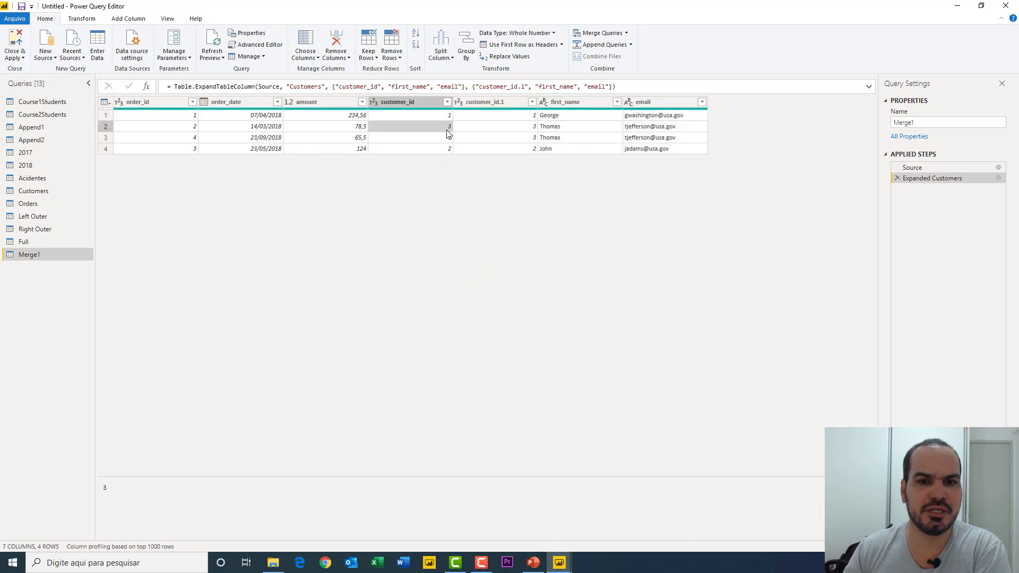
{"action": "left_click", "coordinate": [534, 560]}
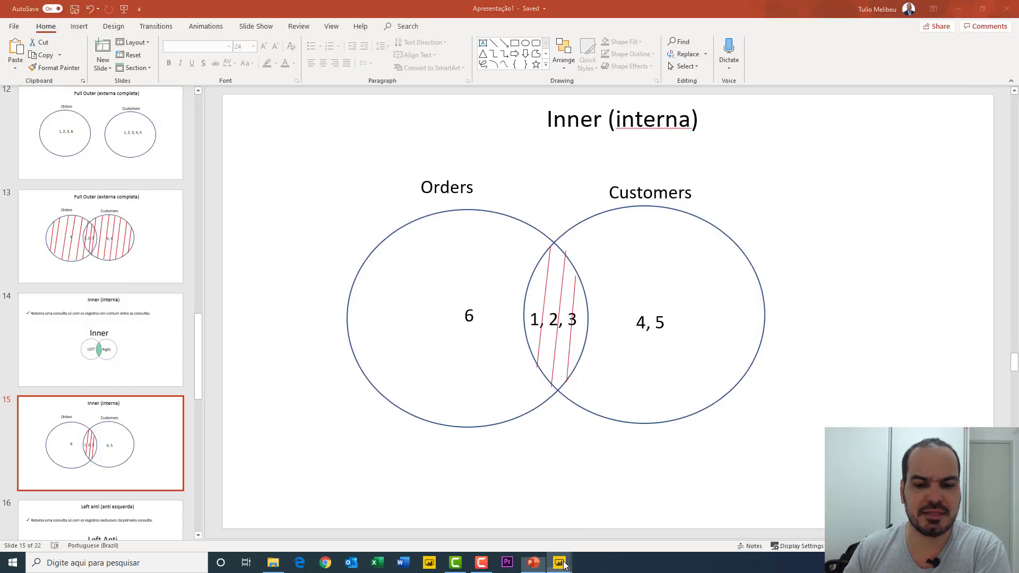
{"action": "left_click", "coordinate": [575, 537]}
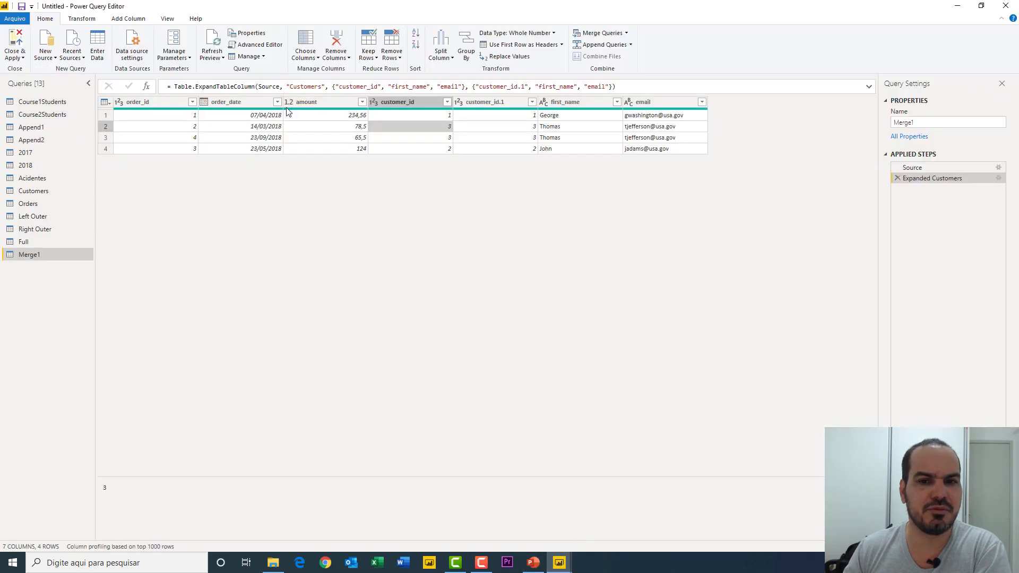
{"action": "left_click", "coordinate": [448, 138]}
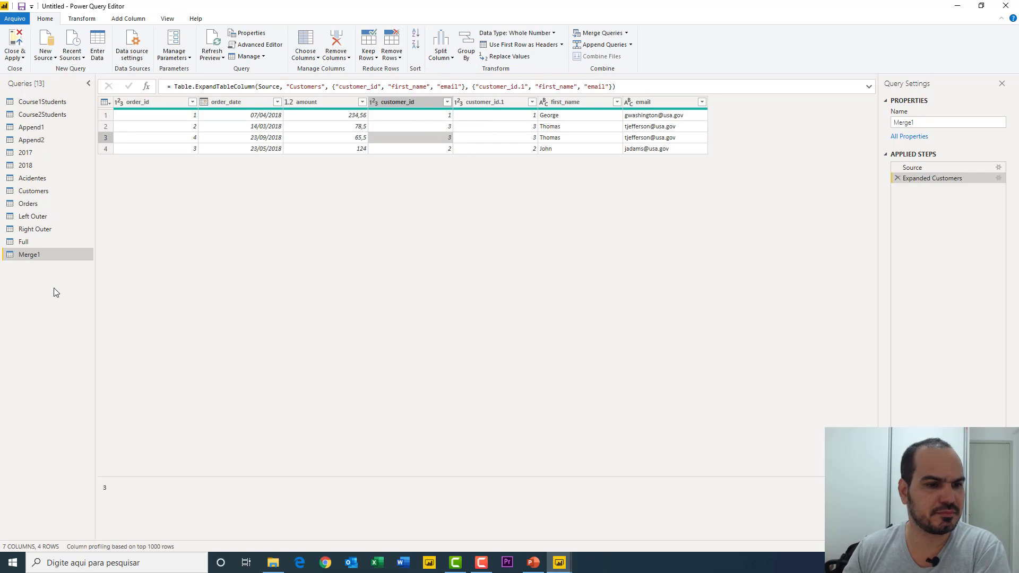
Rename the new Merge1 query as Inner.
{"action": "double_click", "coordinate": [36, 251]}
{"action": "type", "text": "Inner"}
{"action": "key", "text": "Return"}
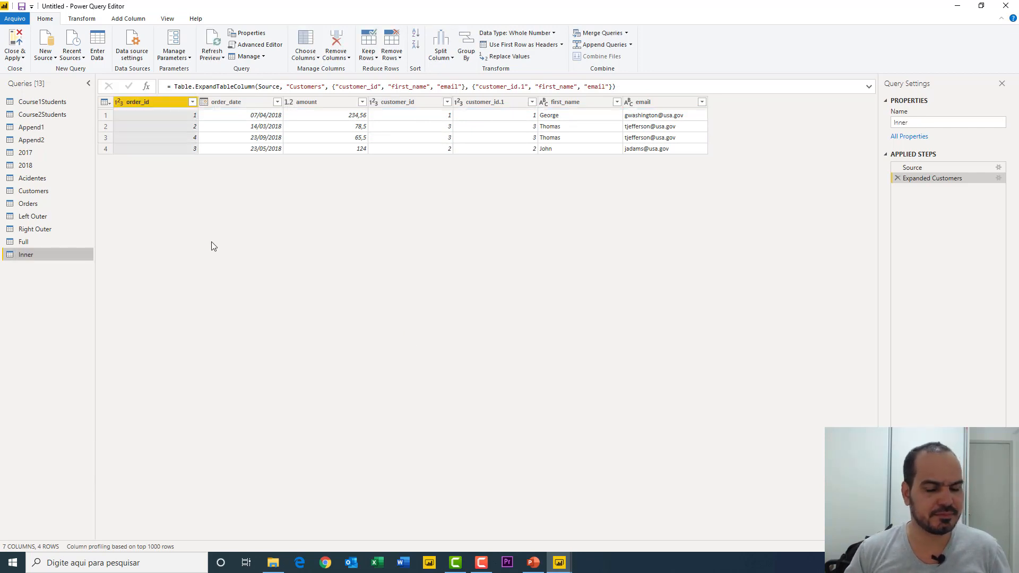
Examine the Left anti definition slide and its Orders and Customers diagram in PowerPoint, and return to Power Query Editor.
{"action": "left_click", "coordinate": [532, 562]}
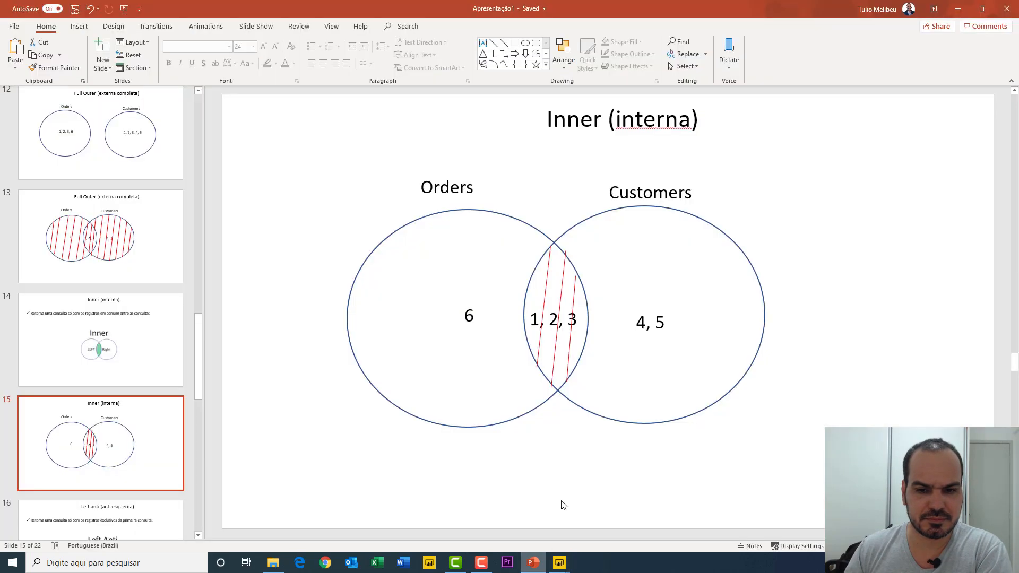
{"action": "scroll", "coordinate": [106, 403], "scroll_direction": "down", "scroll_amount": 3}
{"action": "left_click", "coordinate": [108, 404]}
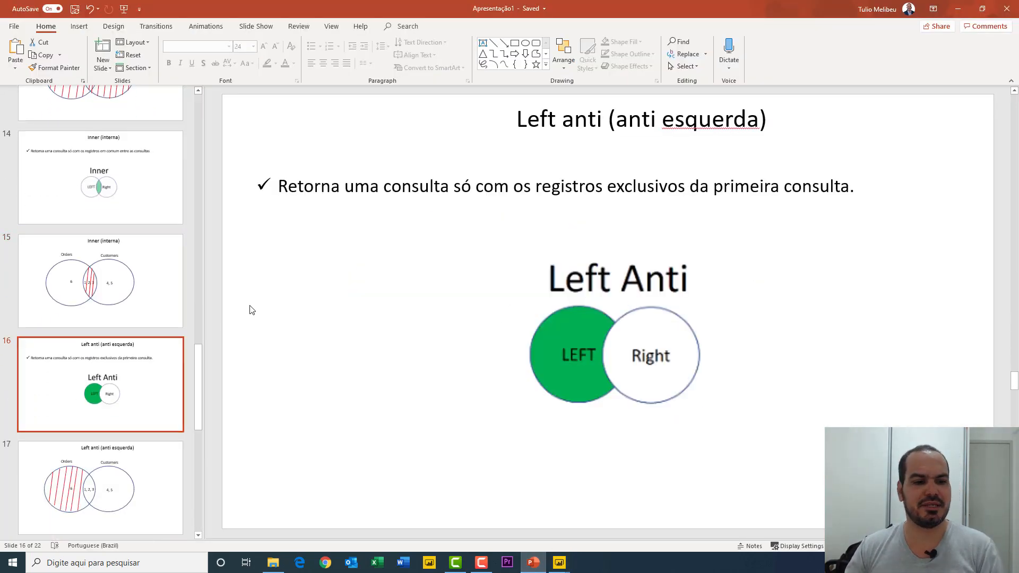
{"action": "left_click", "coordinate": [127, 453]}
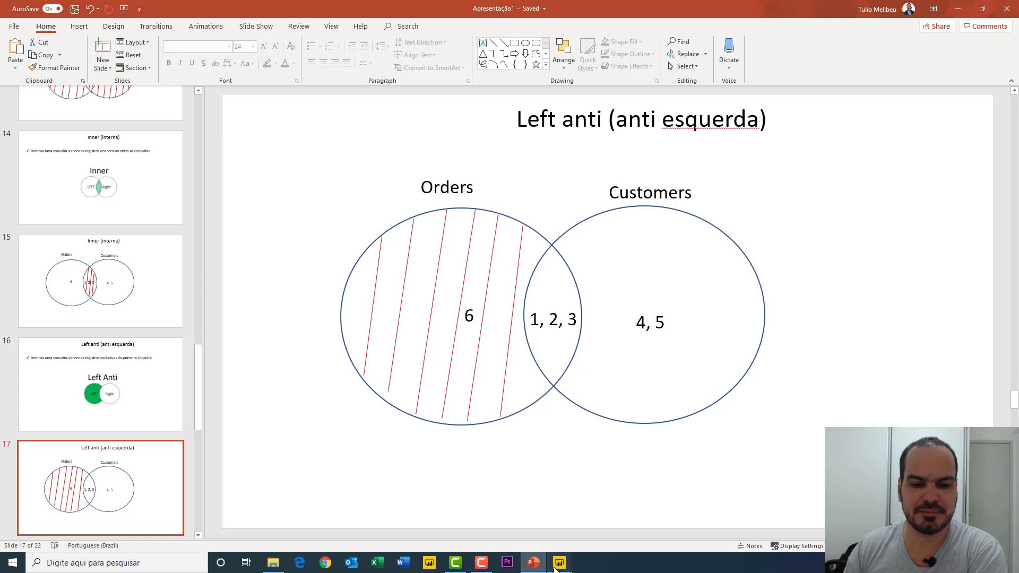
{"action": "mouse_move", "coordinate": [560, 563]}
{"action": "left_click", "coordinate": [571, 525]}
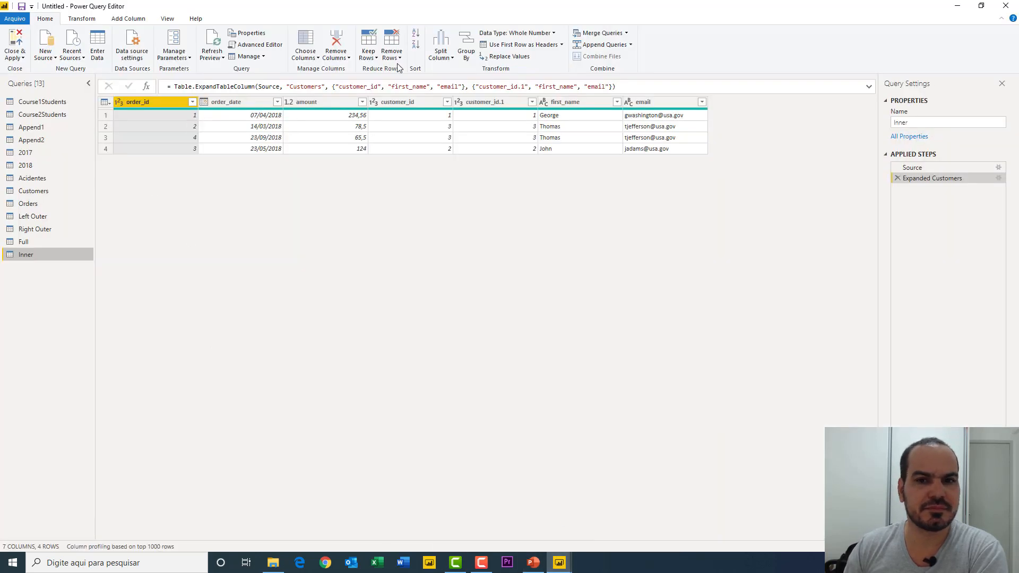
{"action": "left_click", "coordinate": [630, 46]}
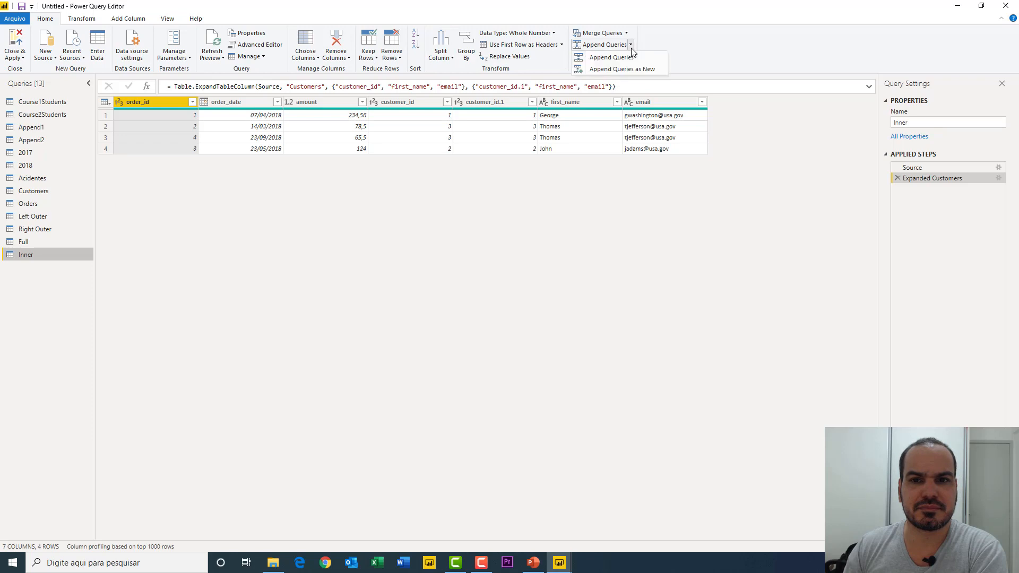
{"action": "left_click", "coordinate": [619, 69]}
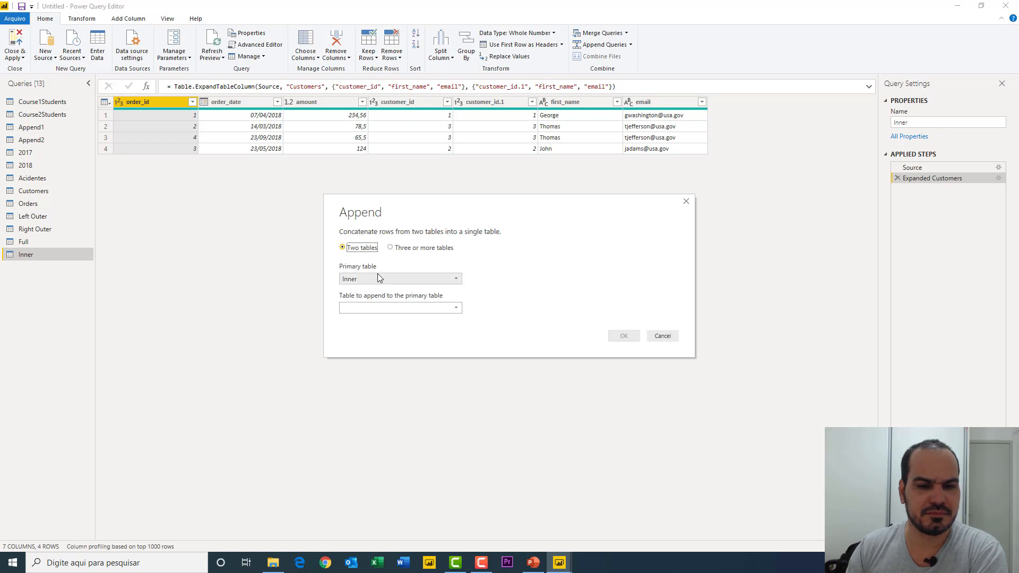
{"action": "left_click", "coordinate": [662, 336]}
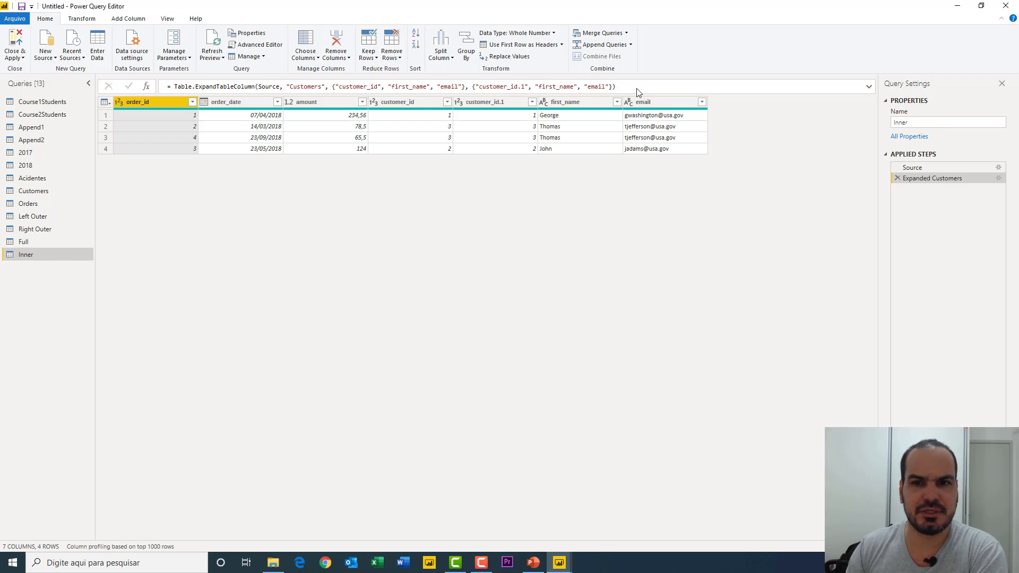
{"action": "left_click", "coordinate": [631, 44]}
{"action": "left_click", "coordinate": [620, 59]}
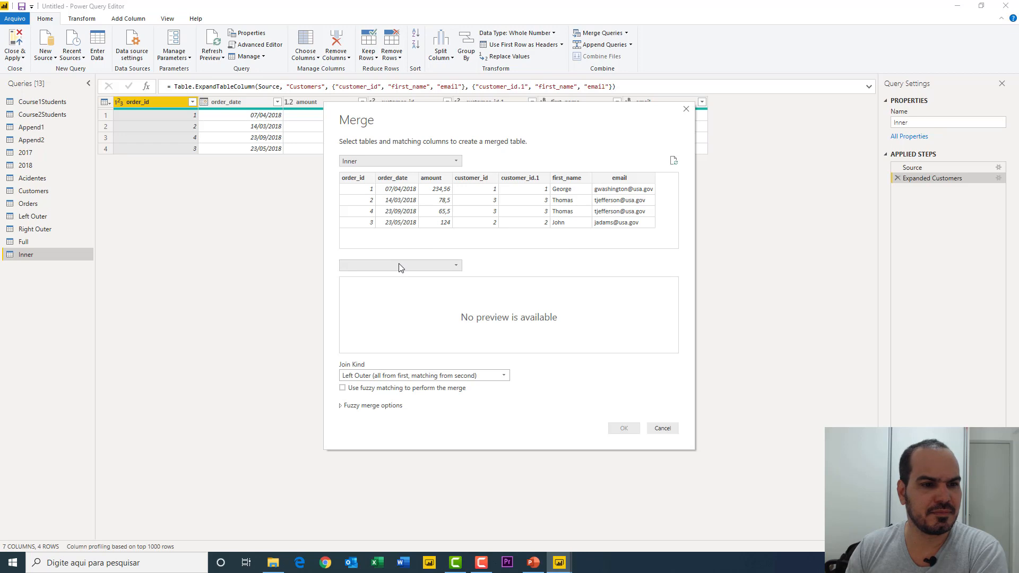
{"action": "left_click", "coordinate": [663, 428]}
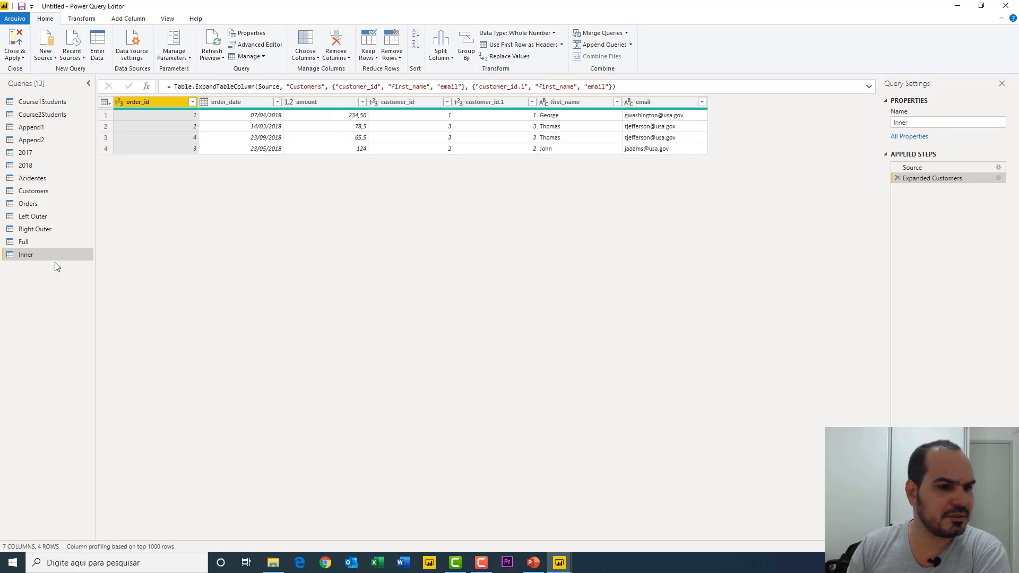
Set up a merge of Orders with Customers as a new query, matching customer_id, with the Left Anti join kind.
{"action": "left_click", "coordinate": [25, 204]}
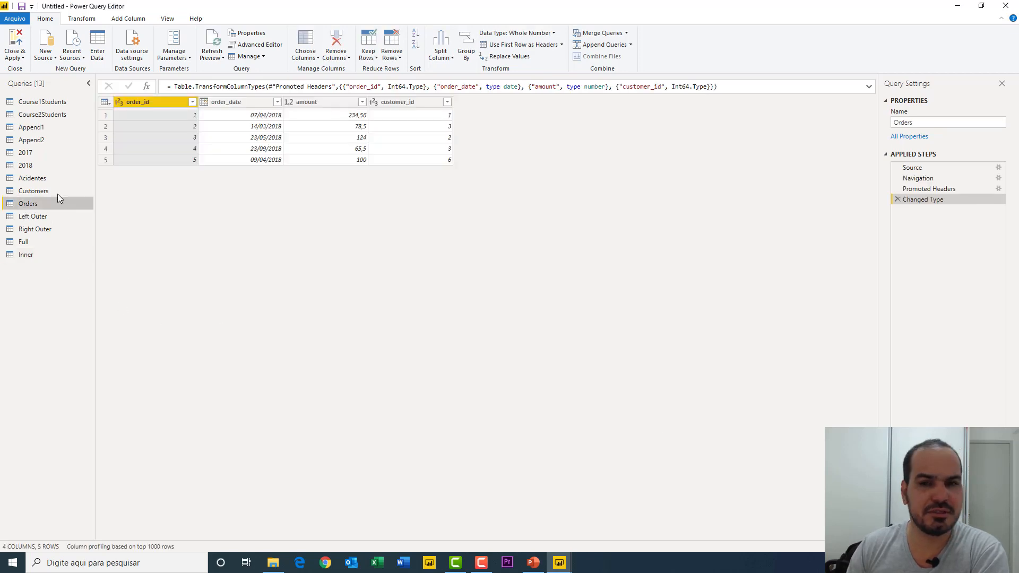
{"action": "left_click", "coordinate": [626, 33]}
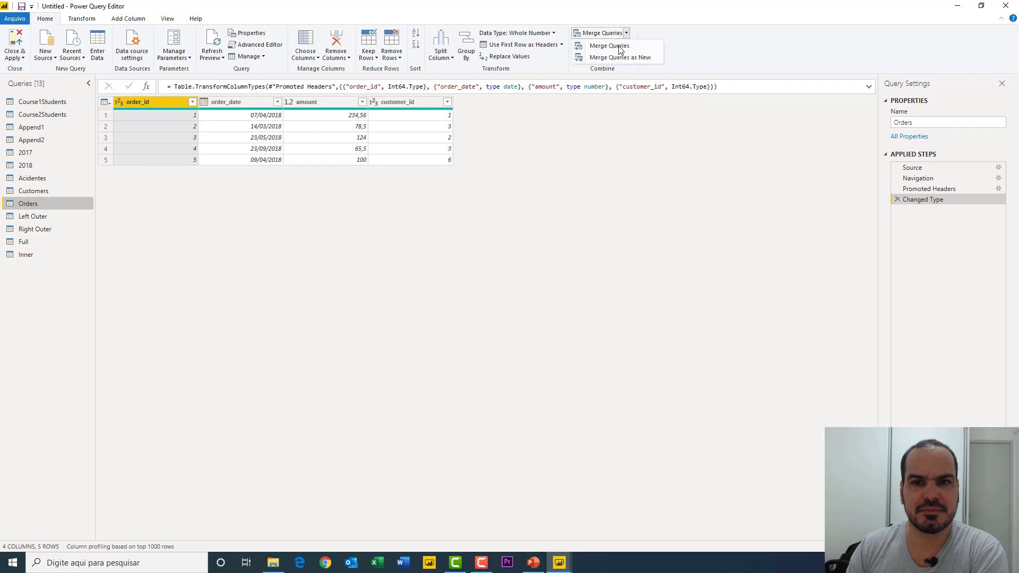
{"action": "left_click", "coordinate": [617, 57]}
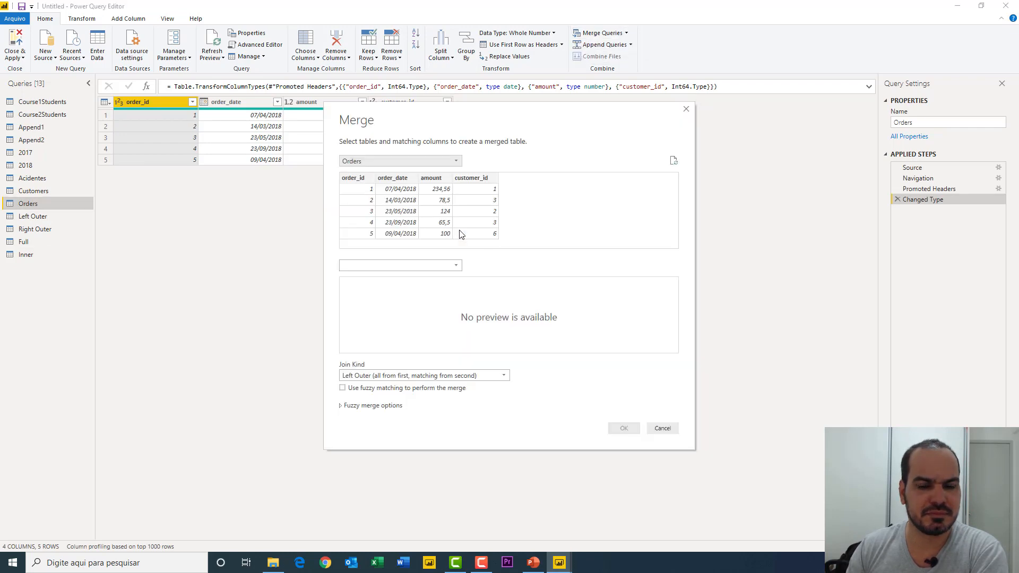
{"action": "left_click", "coordinate": [422, 266]}
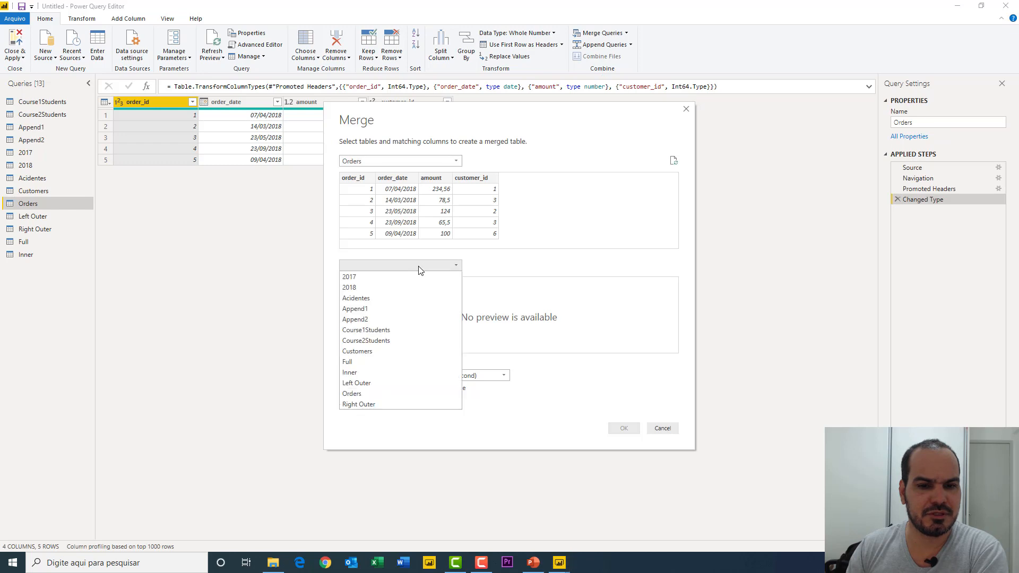
{"action": "left_click", "coordinate": [372, 349]}
{"action": "left_click", "coordinate": [477, 178]}
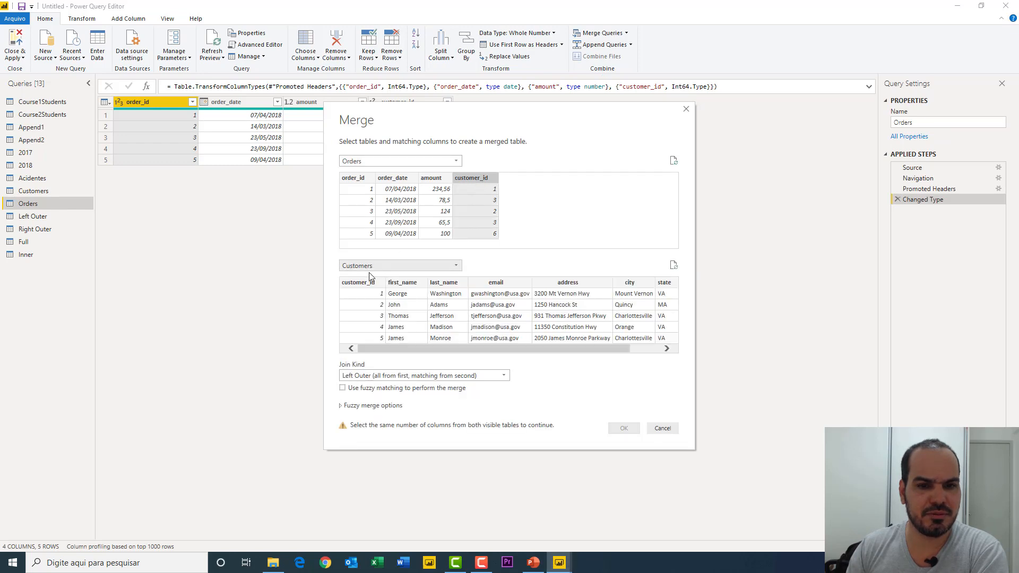
{"action": "left_click", "coordinate": [357, 284]}
{"action": "left_click", "coordinate": [387, 376]}
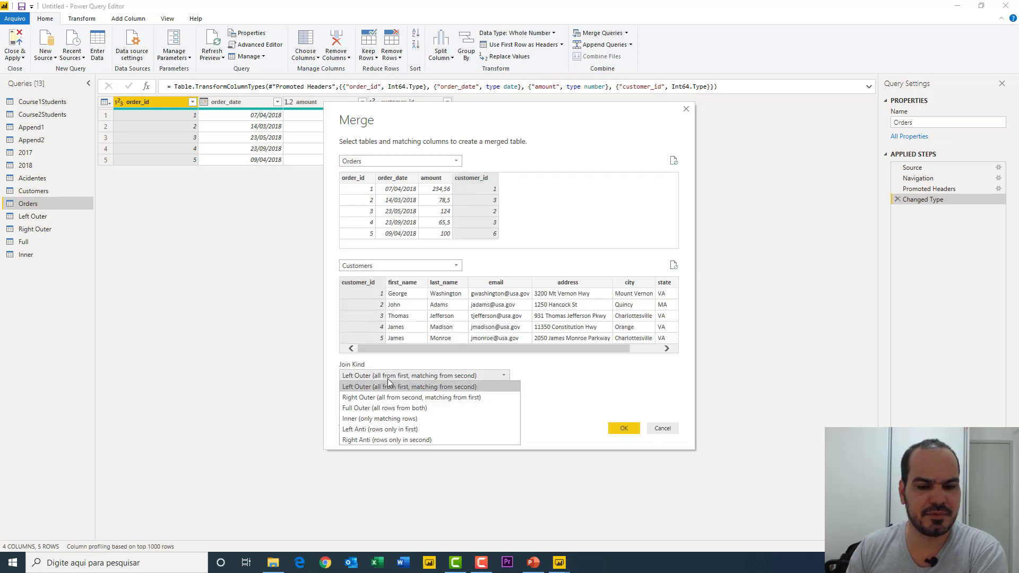
{"action": "left_click", "coordinate": [387, 430]}
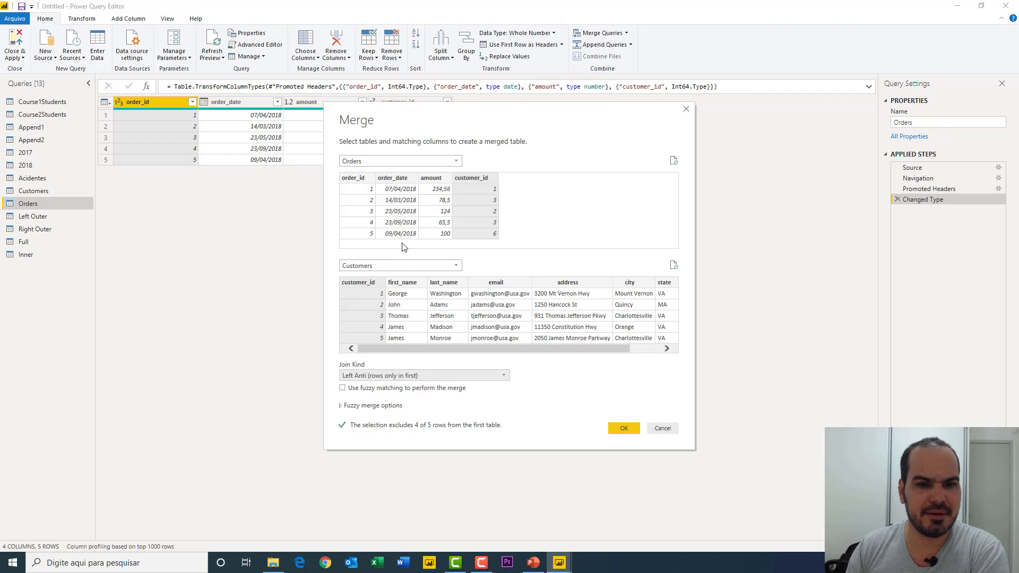
Review the Left anti diagram in PowerPoint, return to Power Query Editor and create the prepared Left Anti merge.
{"action": "left_click", "coordinate": [533, 563]}
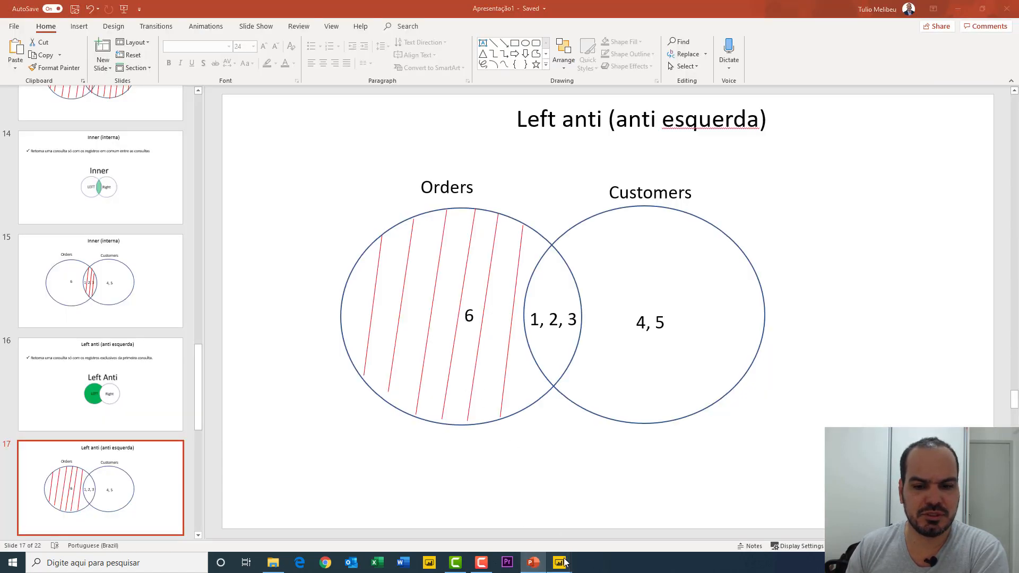
{"action": "mouse_move", "coordinate": [560, 562]}
{"action": "left_click", "coordinate": [575, 539]}
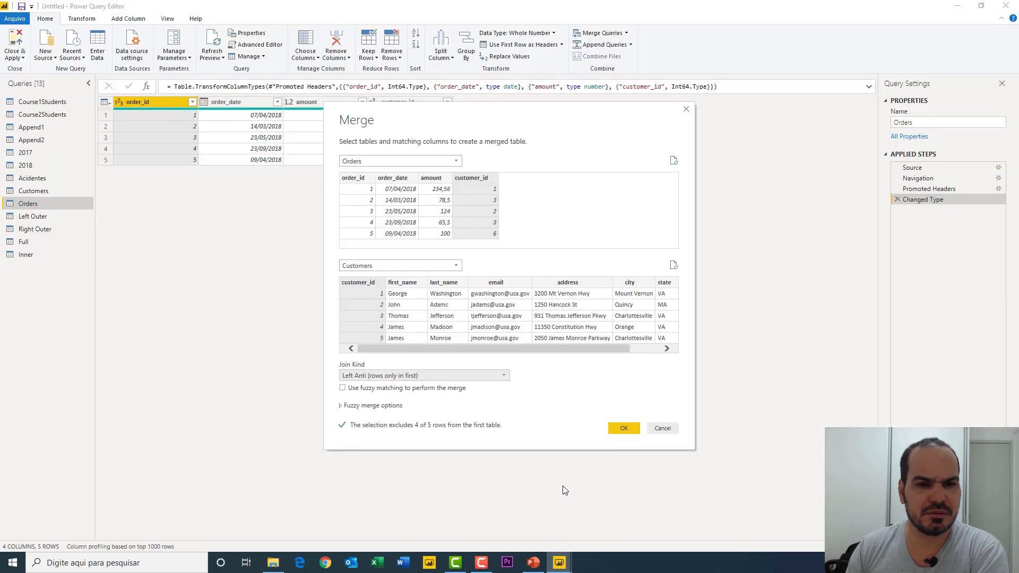
{"action": "left_click", "coordinate": [616, 430]}
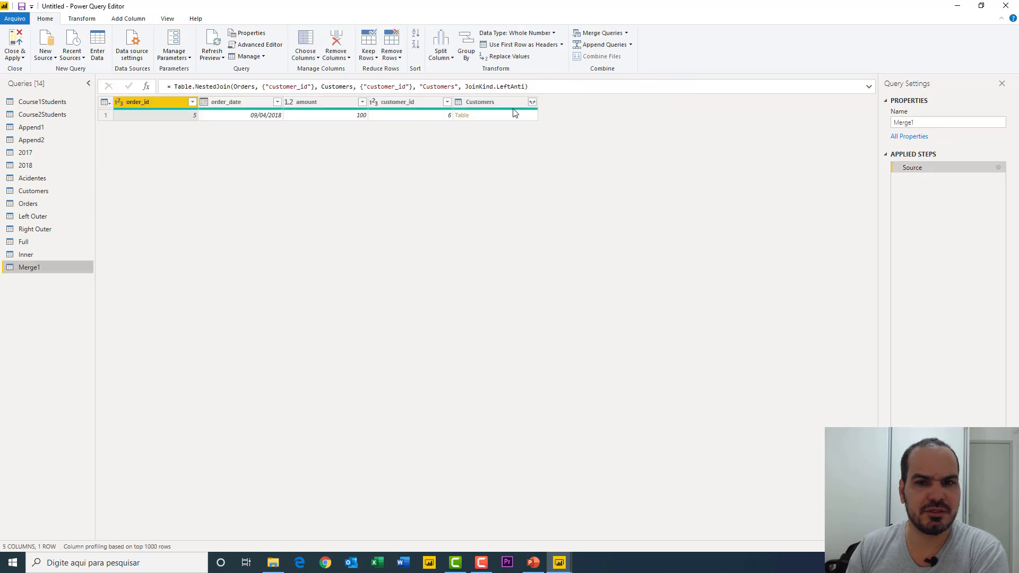
Expand the Customers column of the Left Anti merge, keeping only customer_id, first_name and address, and inspect the expanded first_name value.
{"action": "left_click", "coordinate": [532, 100]}
{"action": "left_click", "coordinate": [432, 144]}
{"action": "left_click", "coordinate": [407, 156]}
{"action": "left_click", "coordinate": [402, 167]}
{"action": "left_click", "coordinate": [377, 198]}
{"action": "left_click", "coordinate": [472, 266]}
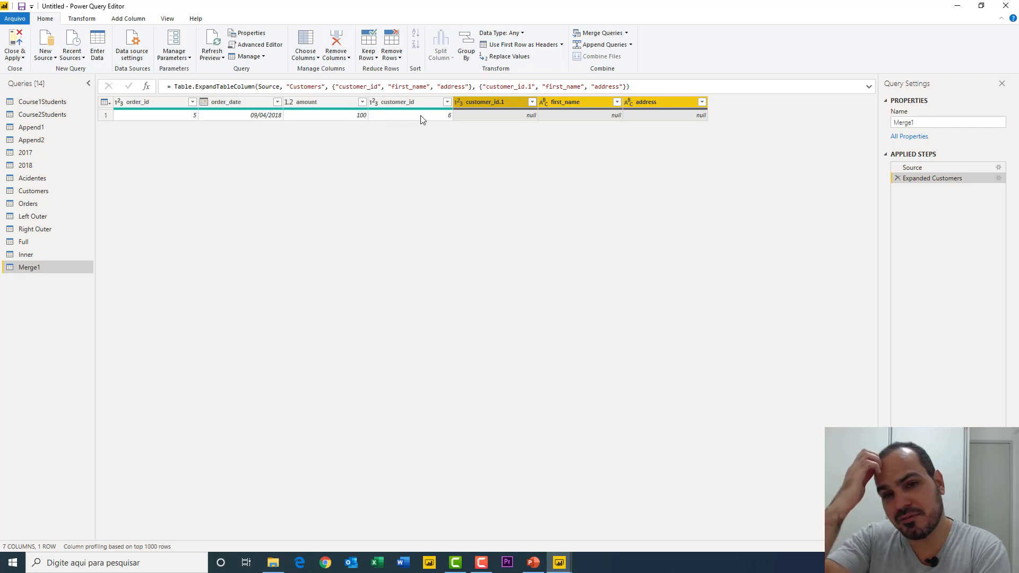
{"action": "left_click", "coordinate": [552, 116]}
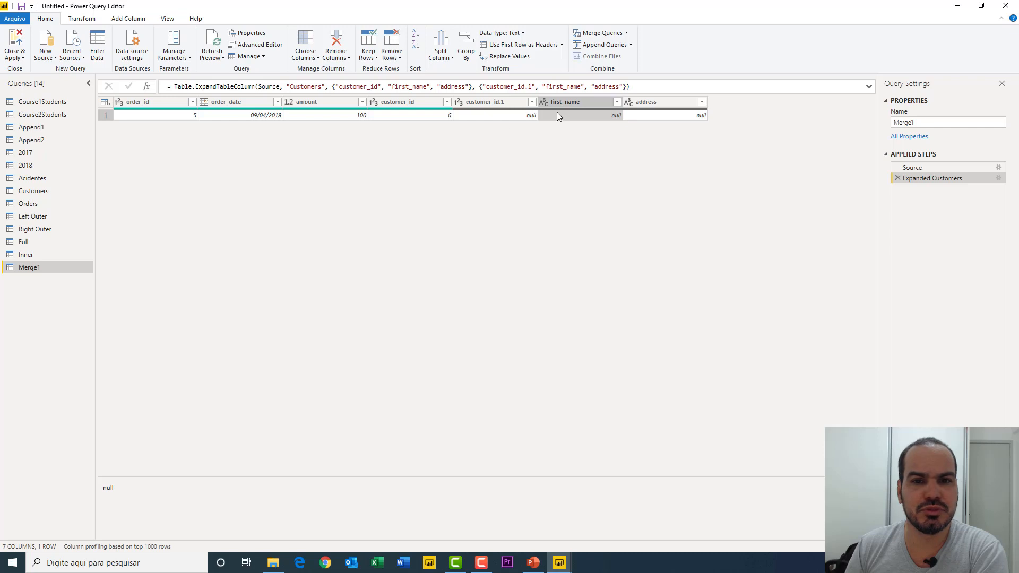
Rename the Merge1 query as Left Anti.
{"action": "double_click", "coordinate": [37, 267]}
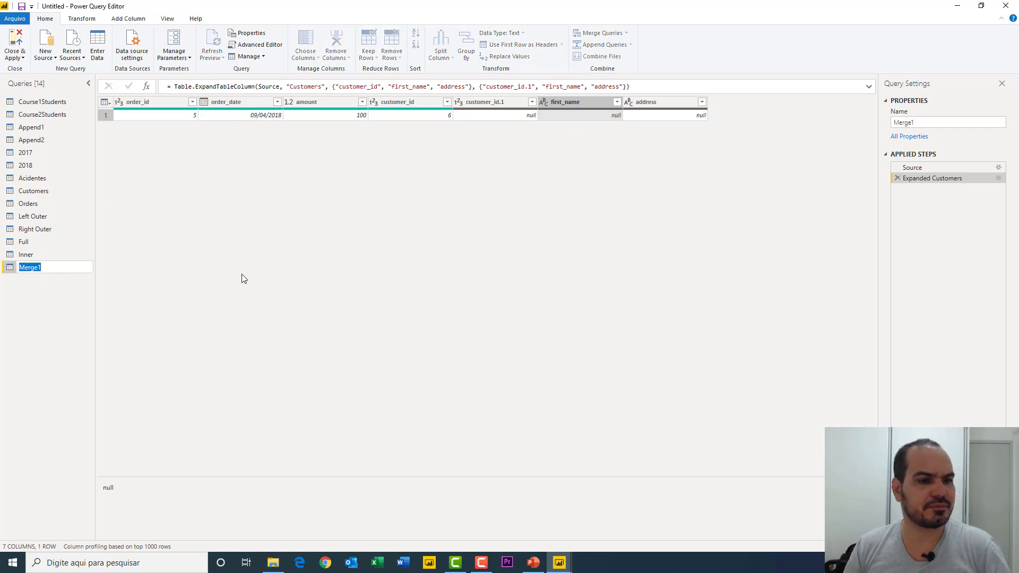
{"action": "type", "text": "Left Anti"}
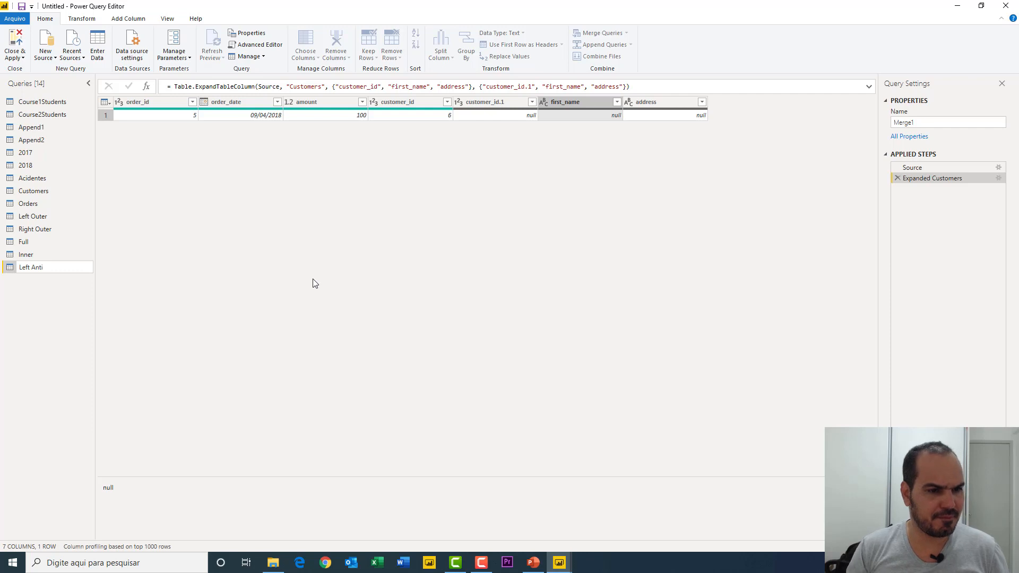
{"action": "key", "text": "Return"}
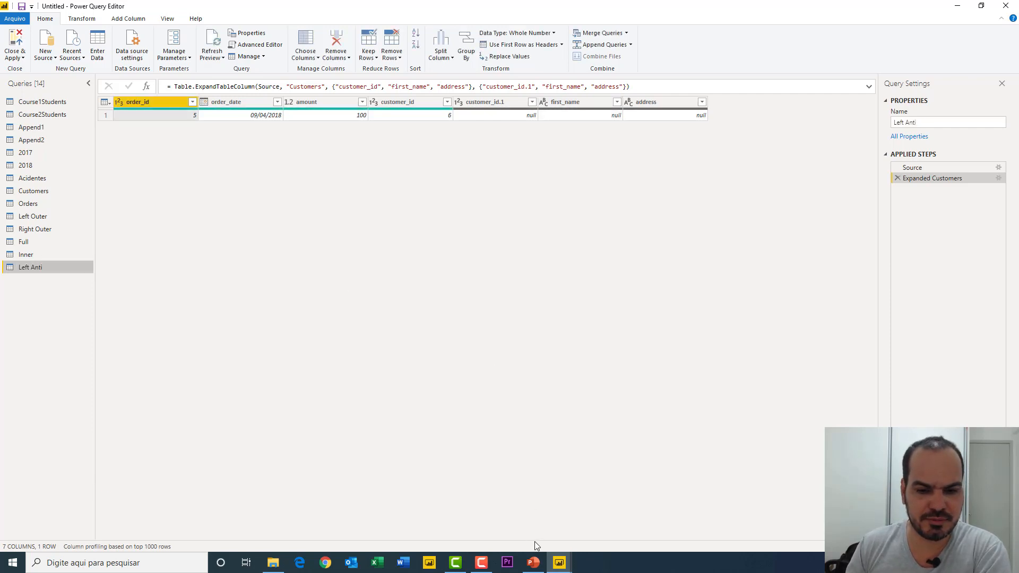
Examine the Right anti definition slide and its Orders and Customers diagram in PowerPoint, and return to Power Query Editor.
{"action": "left_click", "coordinate": [534, 562]}
{"action": "scroll", "coordinate": [146, 414], "scroll_direction": "down", "scroll_amount": 5}
{"action": "left_click", "coordinate": [120, 362]}
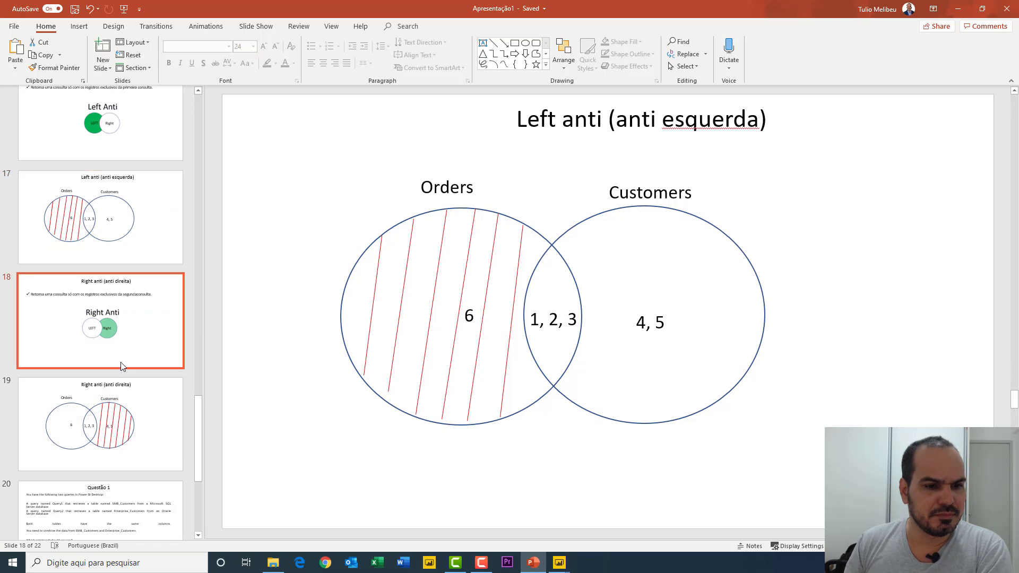
{"action": "left_click", "coordinate": [149, 419]}
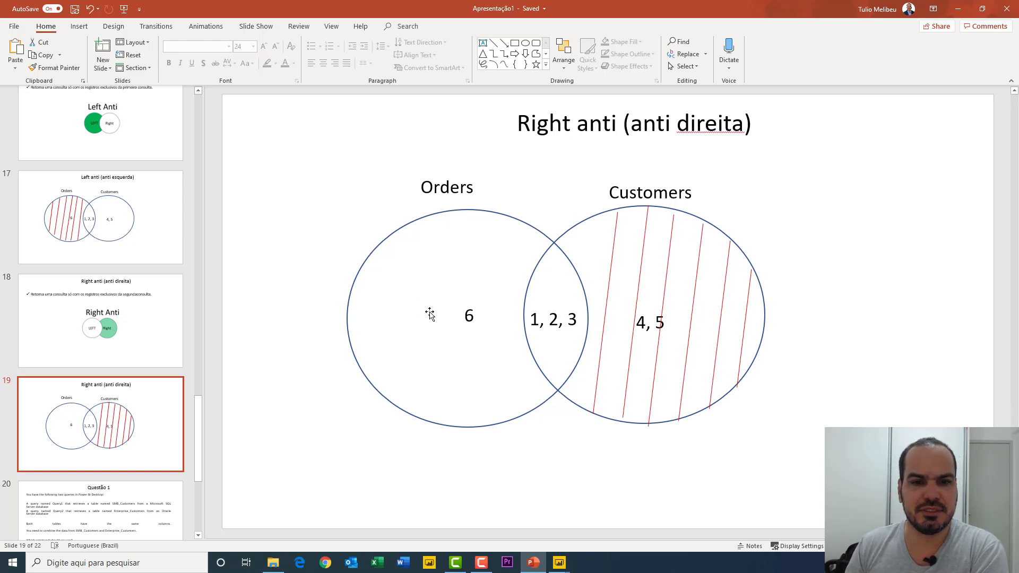
{"action": "mouse_move", "coordinate": [561, 561]}
{"action": "left_click", "coordinate": [590, 527]}
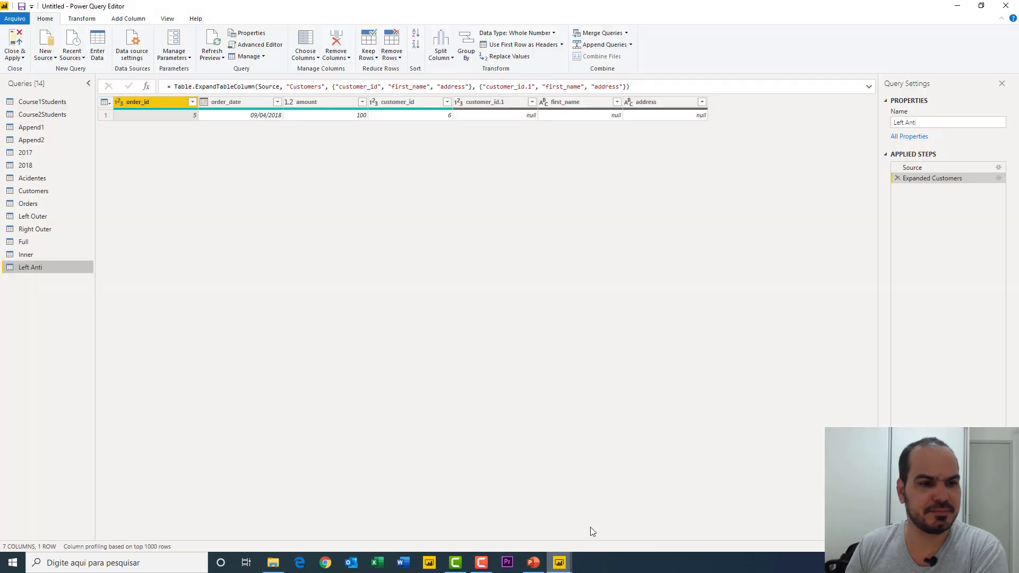
Compare the customer_id values in the Orders and Customers queries.
{"action": "left_click", "coordinate": [44, 203]}
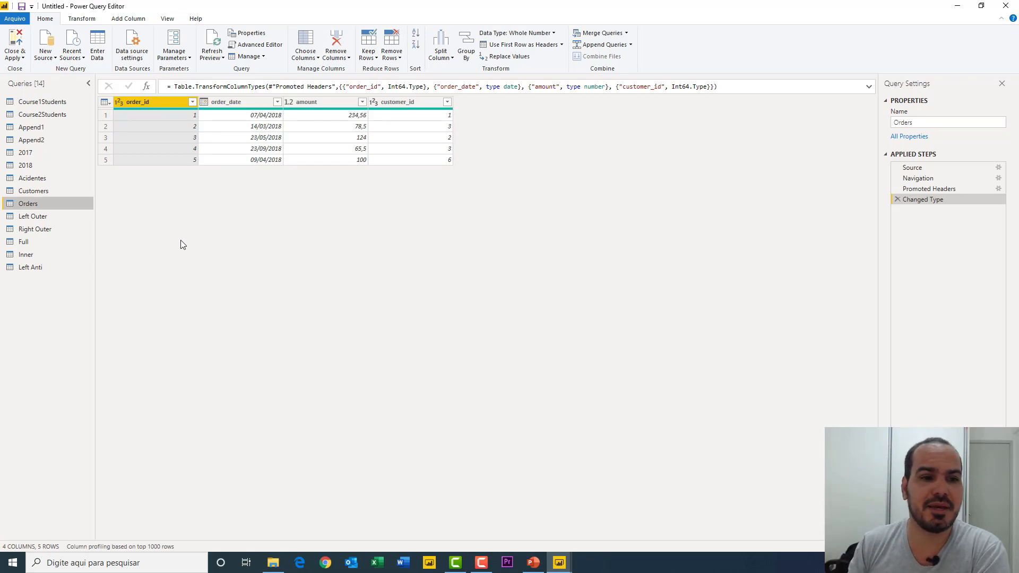
{"action": "left_click", "coordinate": [52, 191]}
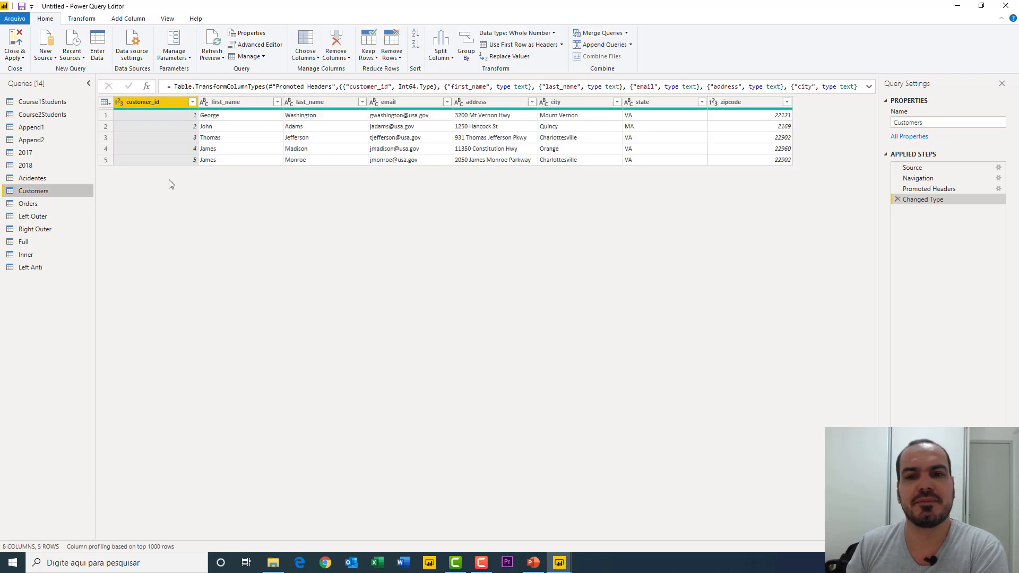
{"action": "left_click", "coordinate": [626, 33]}
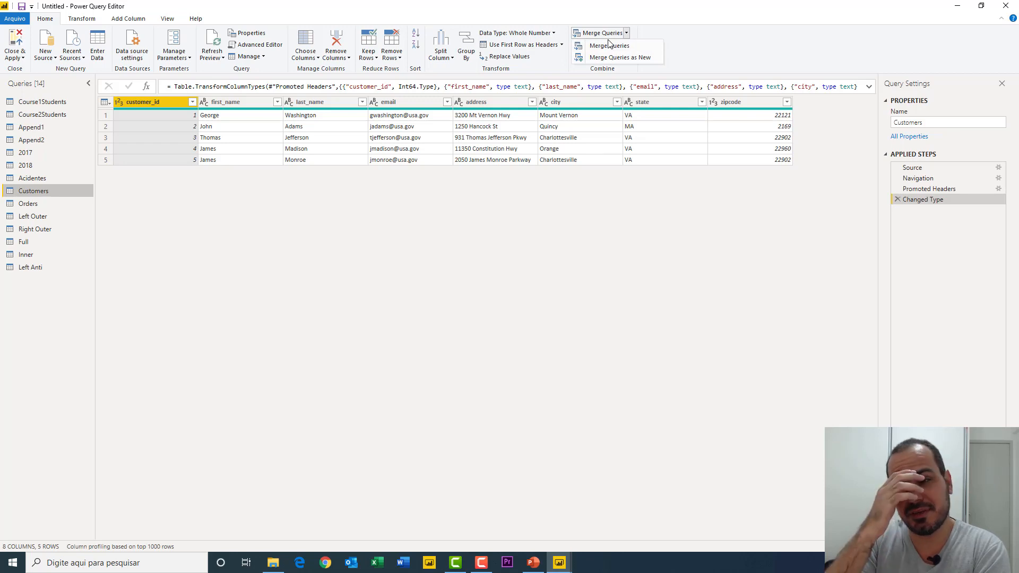
{"action": "left_click", "coordinate": [34, 205]}
{"action": "left_click", "coordinate": [33, 205]}
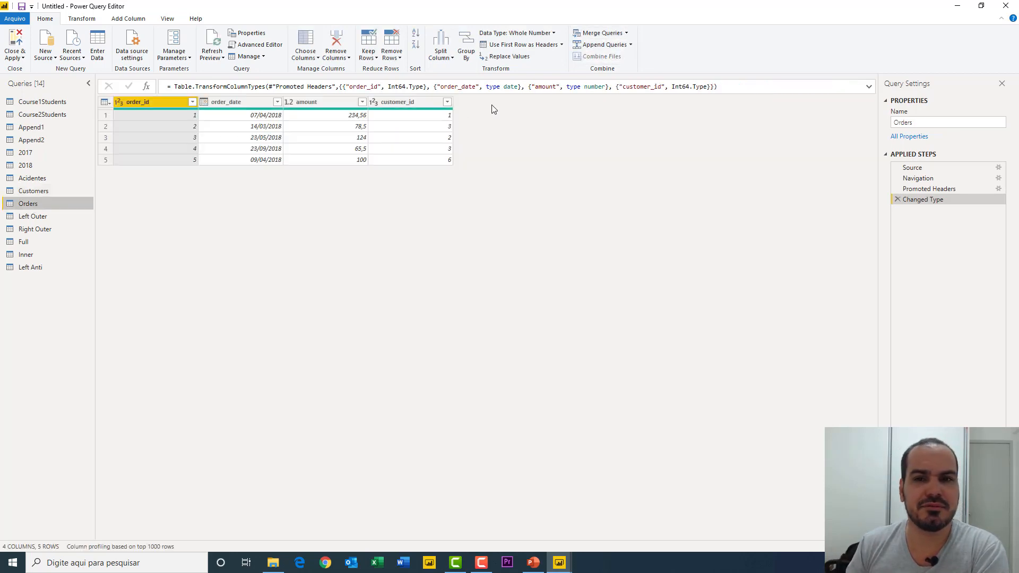
Merge Customers directly into the Orders query, matching customer_id, with the Right Anti join kind.
{"action": "left_click", "coordinate": [627, 33]}
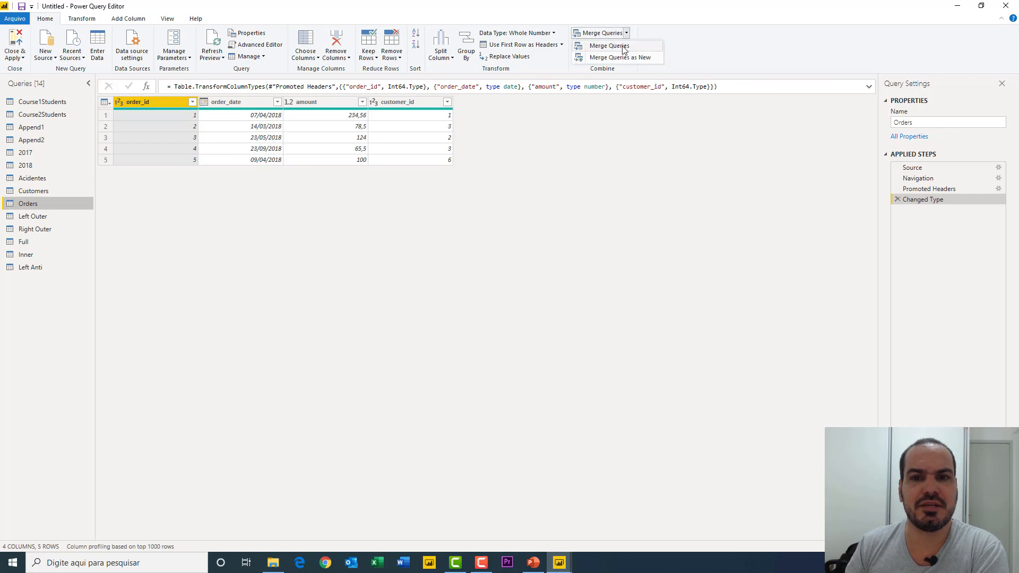
{"action": "left_click", "coordinate": [624, 48]}
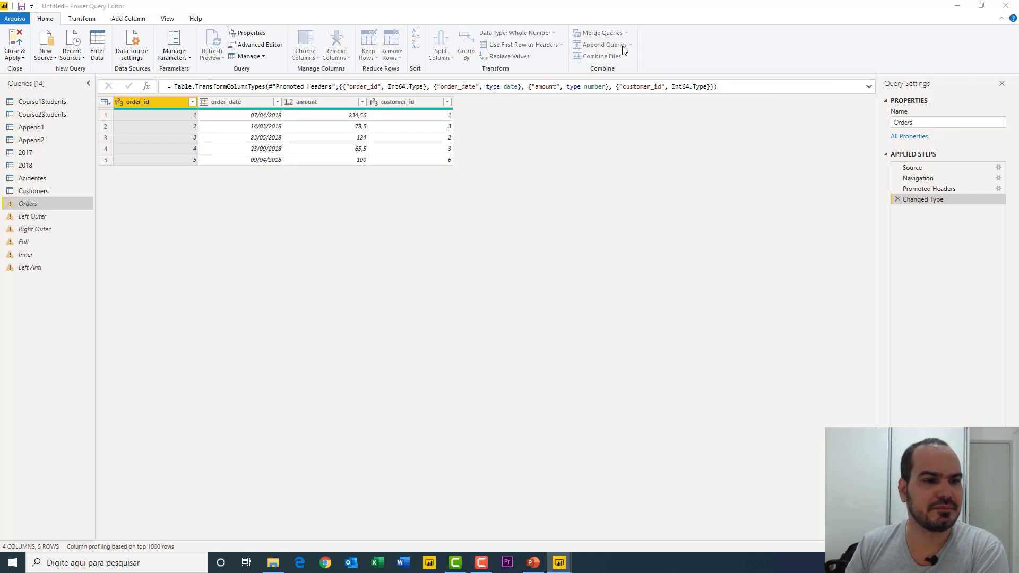
{"action": "left_click", "coordinate": [394, 265]}
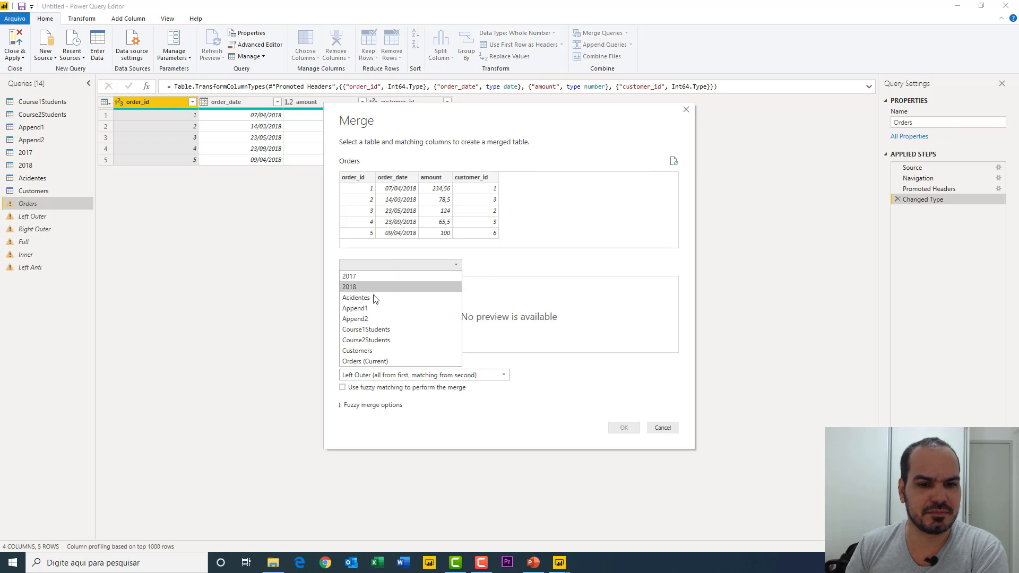
{"action": "left_click", "coordinate": [372, 344]}
{"action": "left_click", "coordinate": [467, 181]}
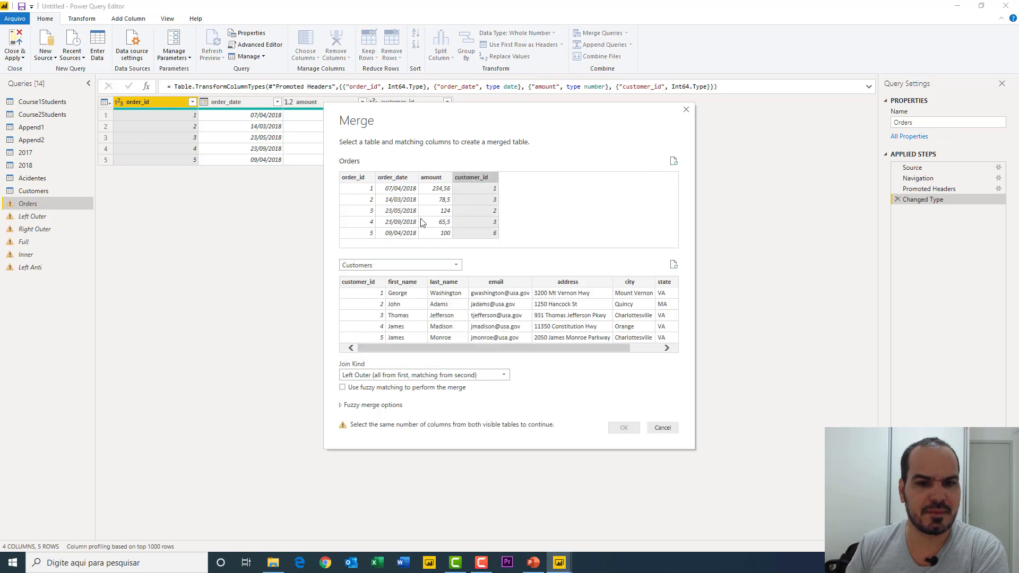
{"action": "left_click", "coordinate": [366, 281]}
{"action": "left_click", "coordinate": [402, 375]}
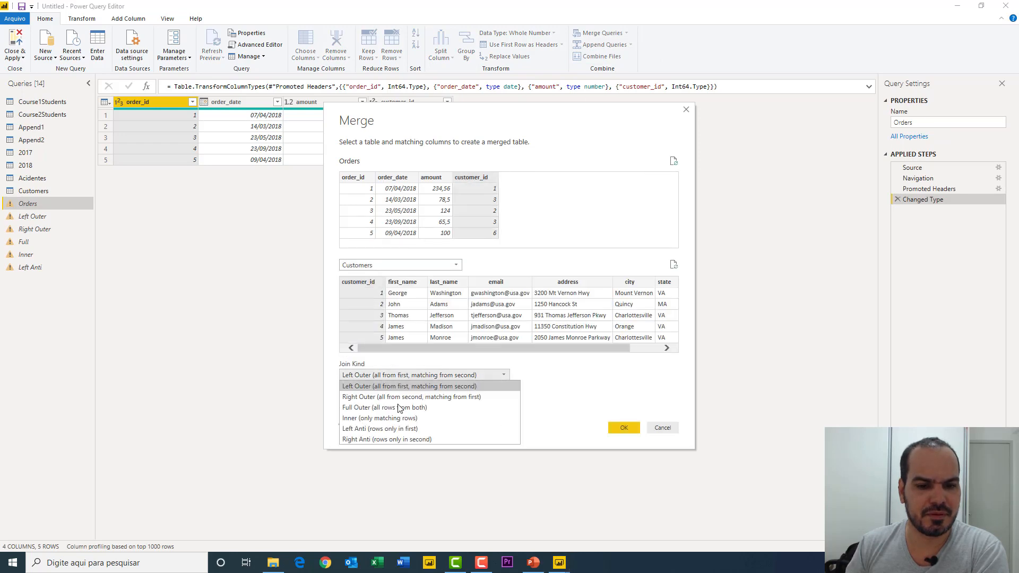
{"action": "left_click", "coordinate": [481, 440]}
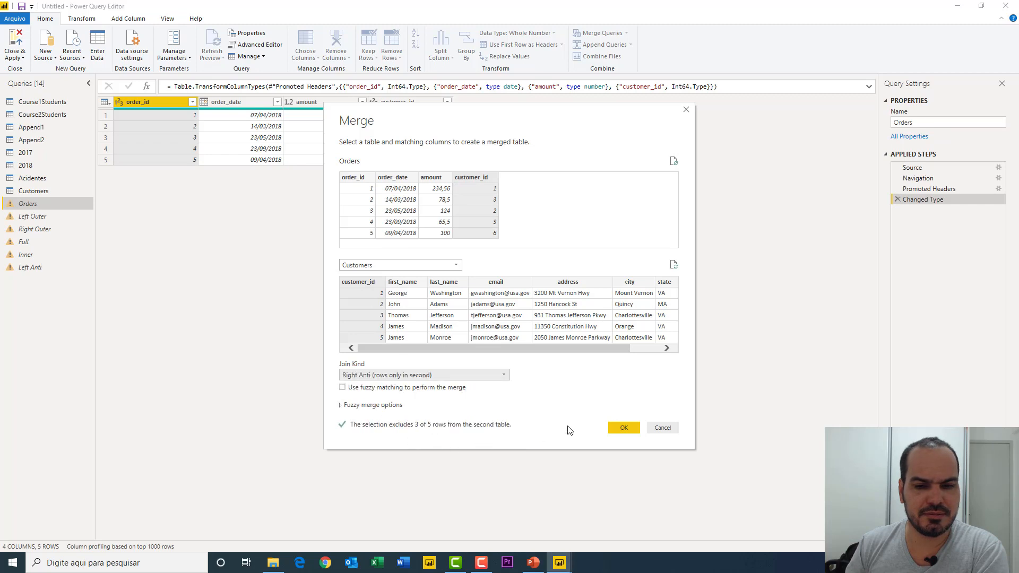
{"action": "left_click", "coordinate": [624, 428]}
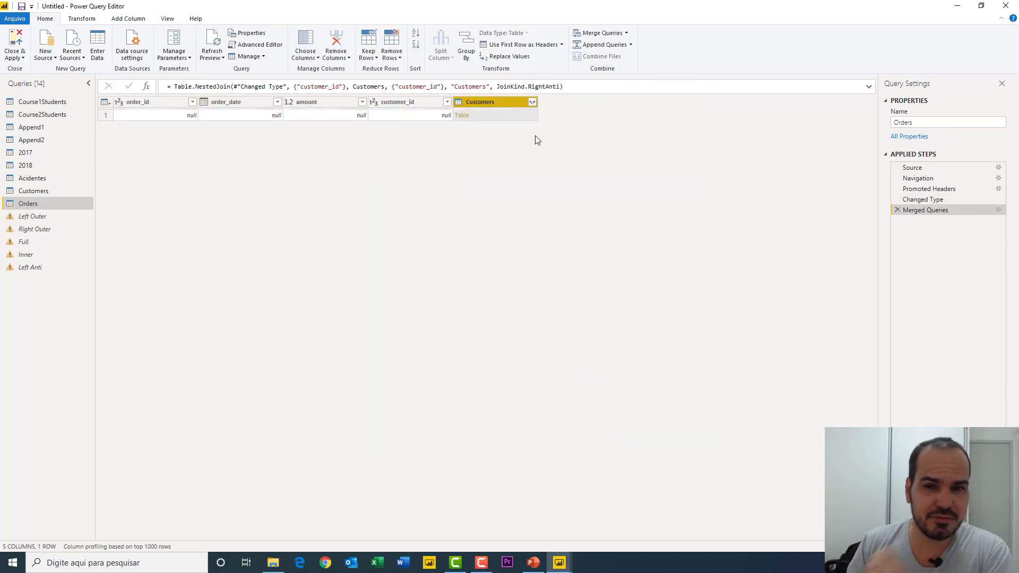
Expand Customers in the Orders query to customer_id, first_name and email, and compare the rows with the Right anti diagram in PowerPoint.
{"action": "left_click", "coordinate": [532, 103]}
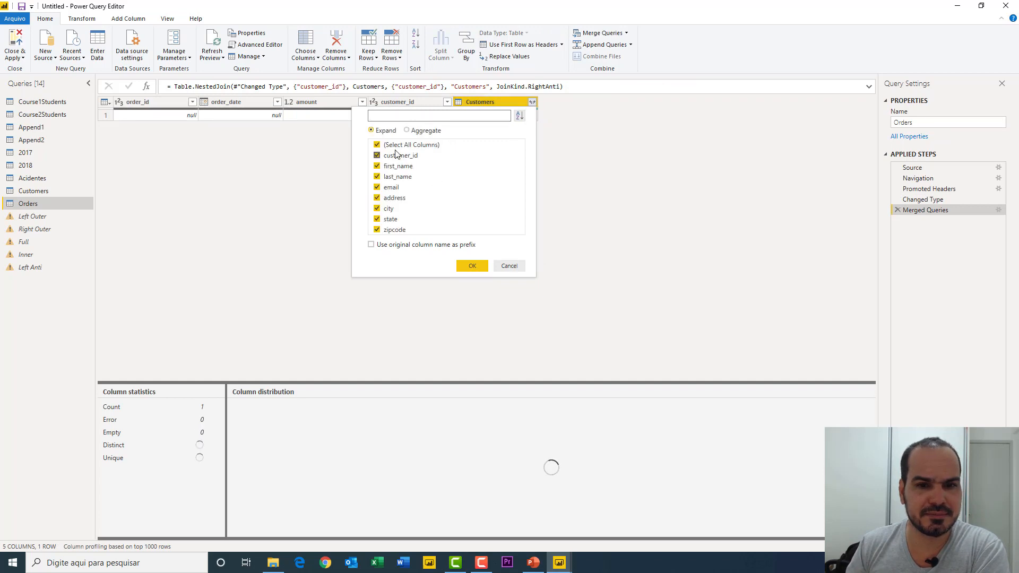
{"action": "left_click", "coordinate": [396, 146]}
{"action": "left_click", "coordinate": [398, 156]}
{"action": "left_click", "coordinate": [398, 166]}
{"action": "left_click", "coordinate": [394, 188]}
{"action": "left_click", "coordinate": [471, 267]}
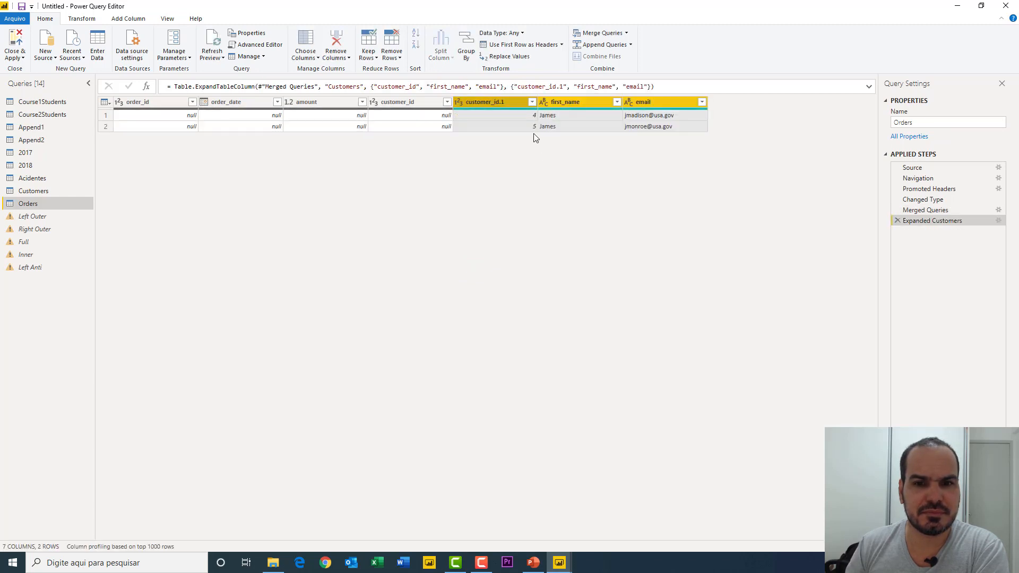
{"action": "left_click", "coordinate": [534, 562]}
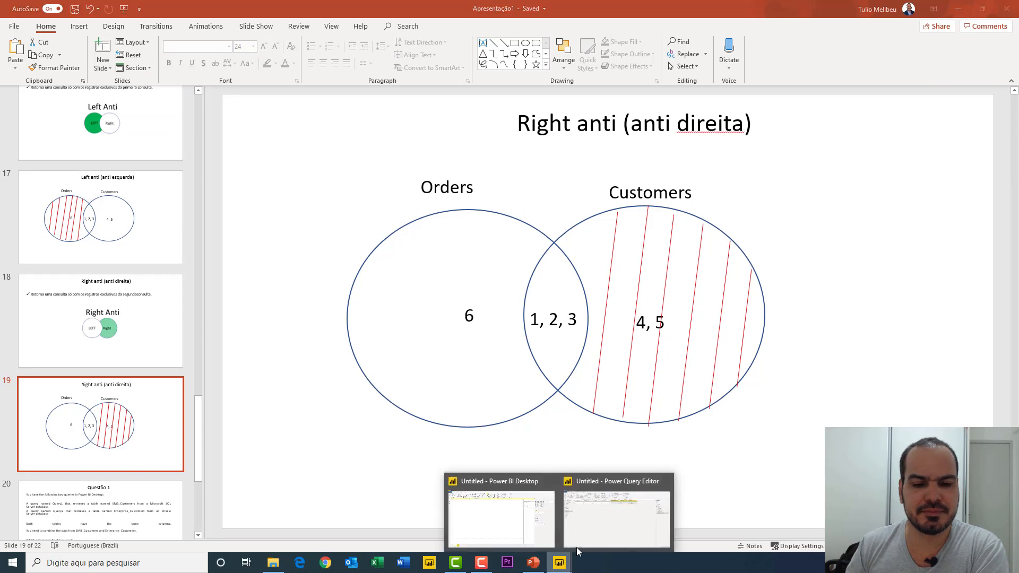
{"action": "left_click", "coordinate": [578, 544]}
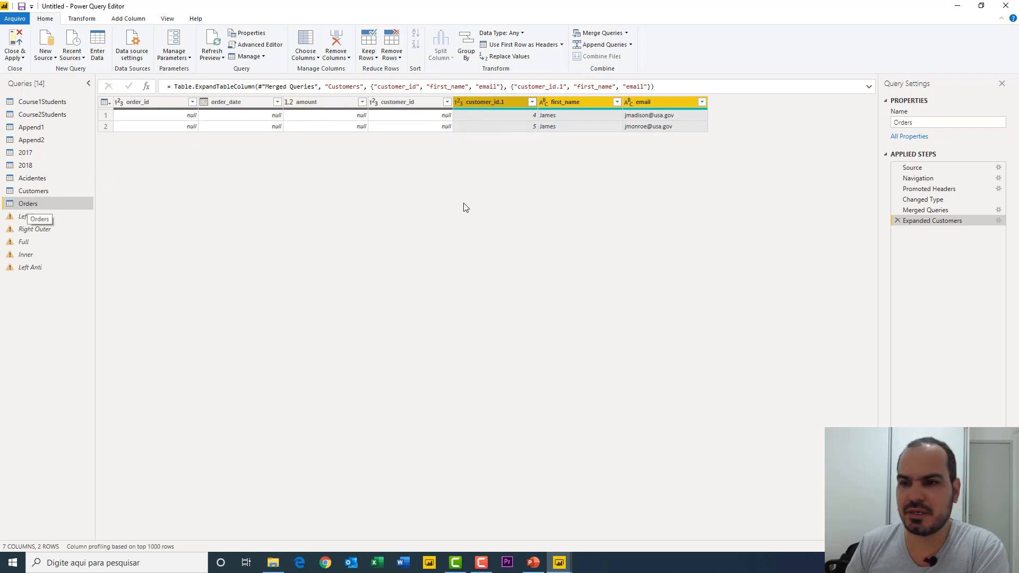
Inspect the settings of the Source and Merged Queries steps in the Orders query without changing them.
{"action": "left_click", "coordinate": [998, 167]}
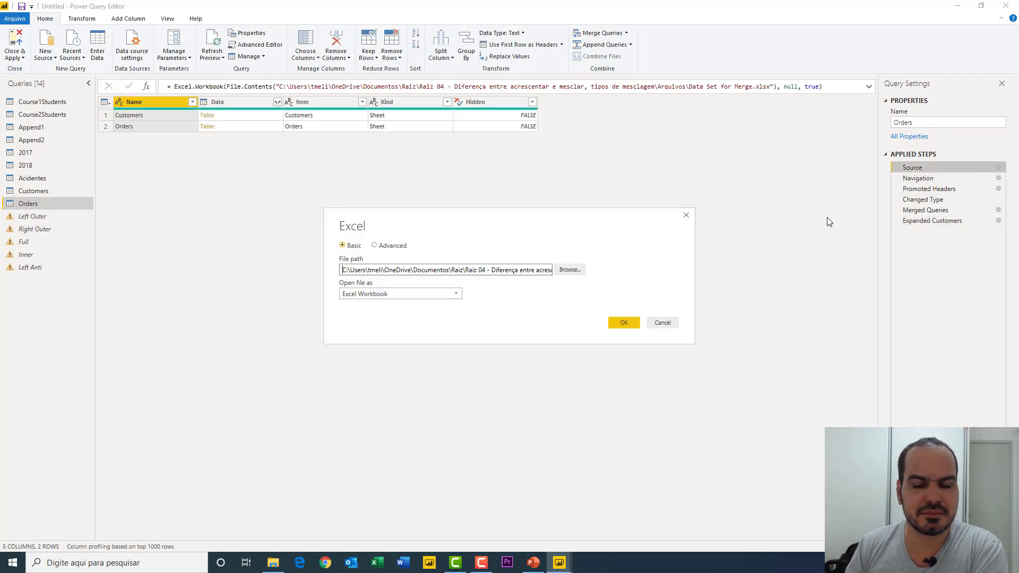
{"action": "left_click", "coordinate": [670, 323]}
{"action": "left_click", "coordinate": [39, 217]}
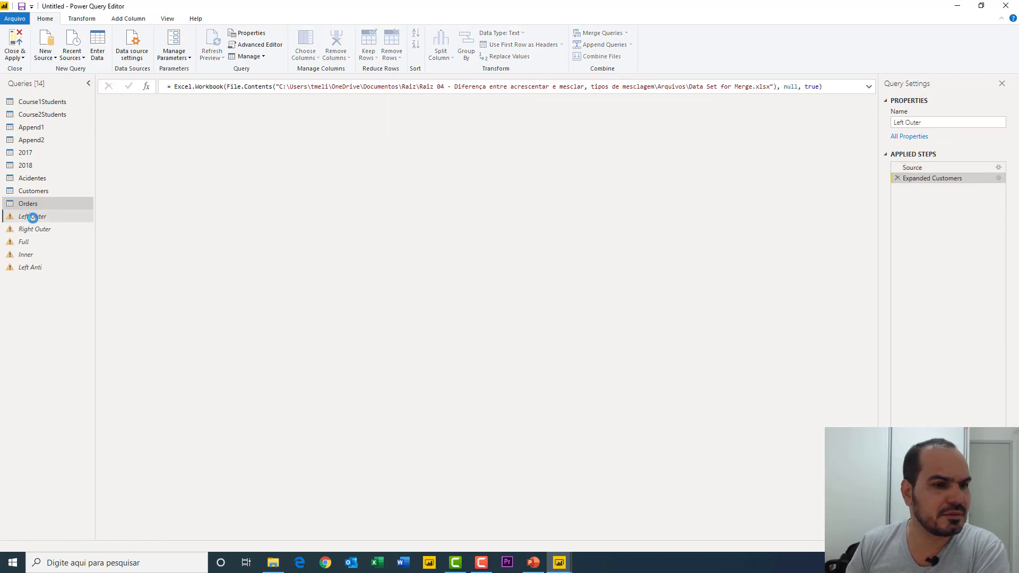
{"action": "left_click", "coordinate": [29, 204]}
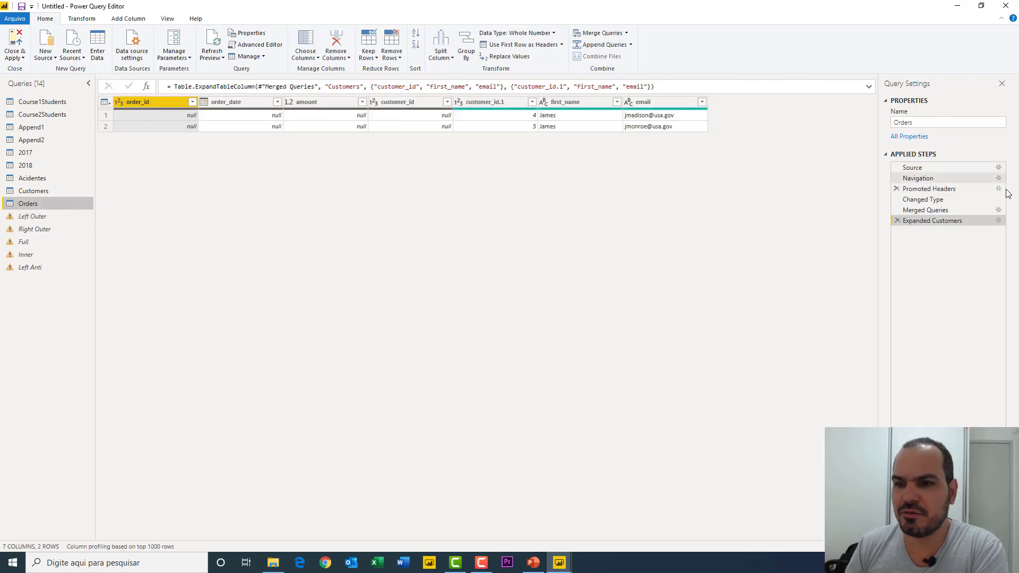
{"action": "left_click", "coordinate": [1000, 212]}
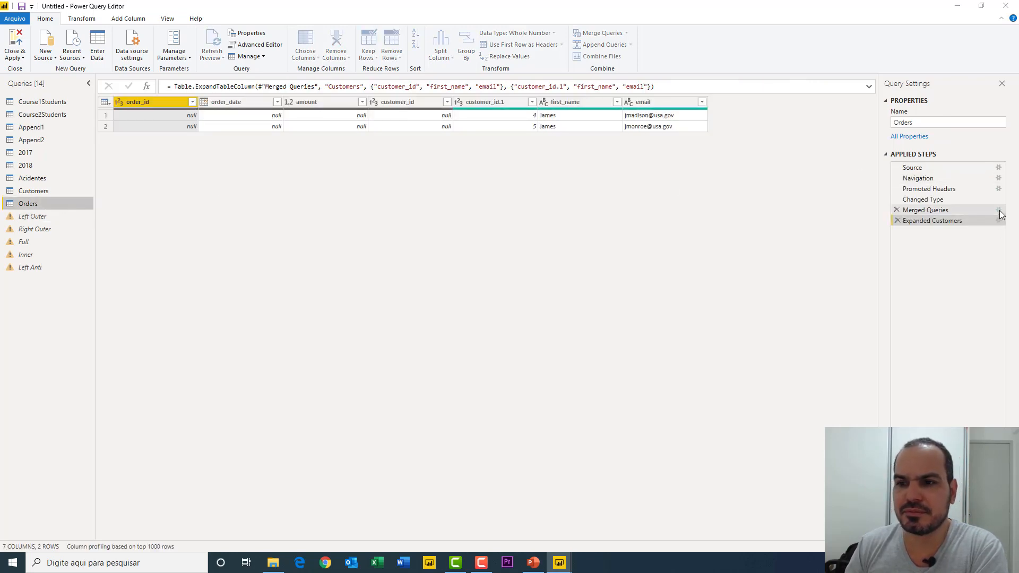
{"action": "left_click", "coordinate": [999, 211]}
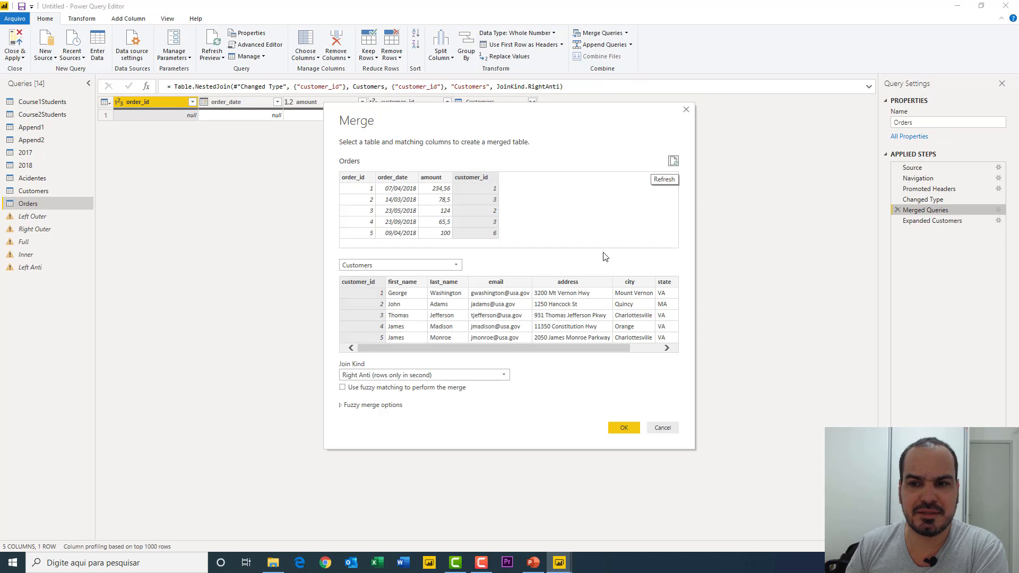
{"action": "left_click", "coordinate": [662, 427]}
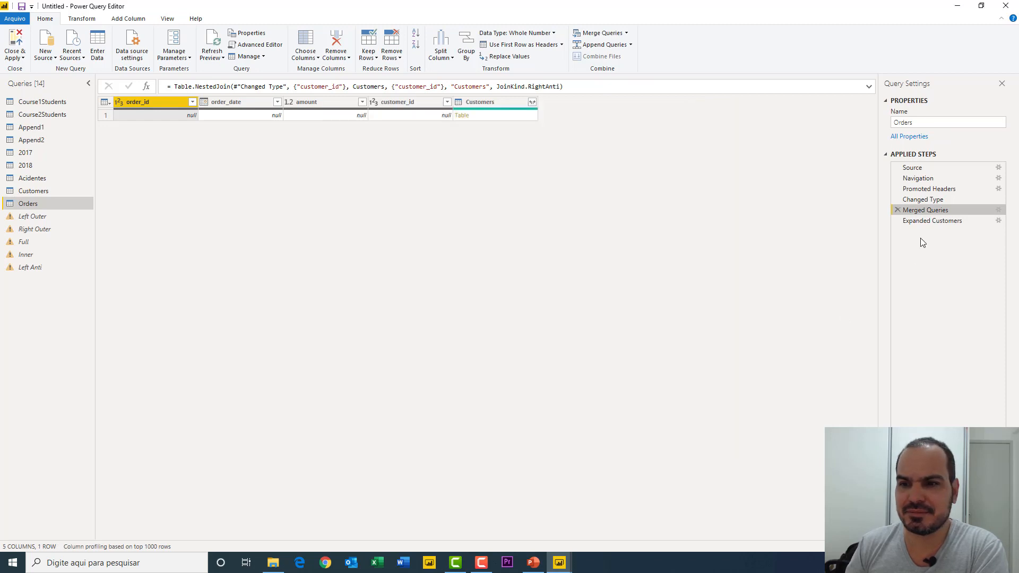
Delete the Expanded Customers and Merged Queries steps from the Orders query.
{"action": "left_click", "coordinate": [918, 221]}
{"action": "left_click", "coordinate": [897, 220]}
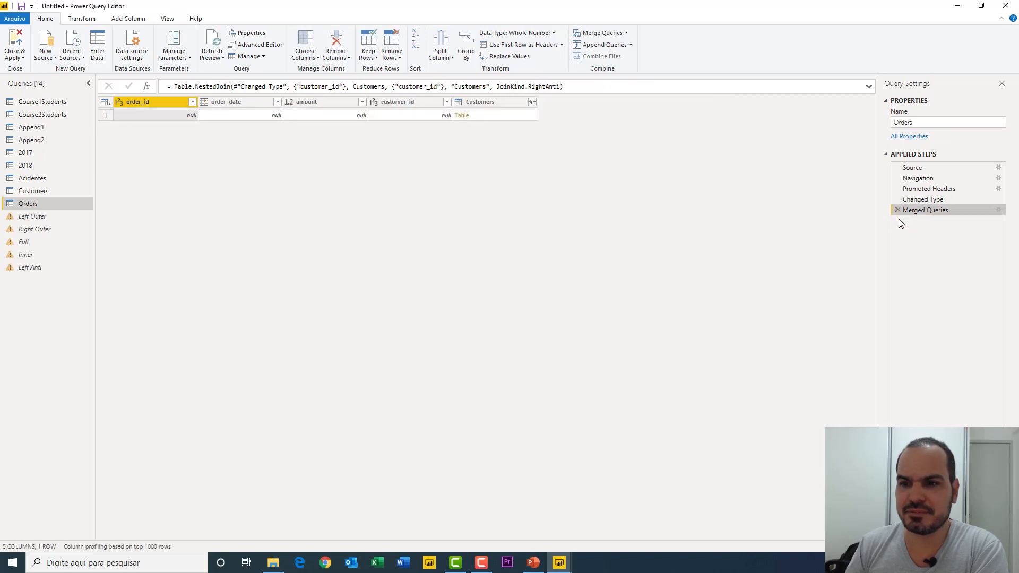
{"action": "left_click", "coordinate": [898, 210]}
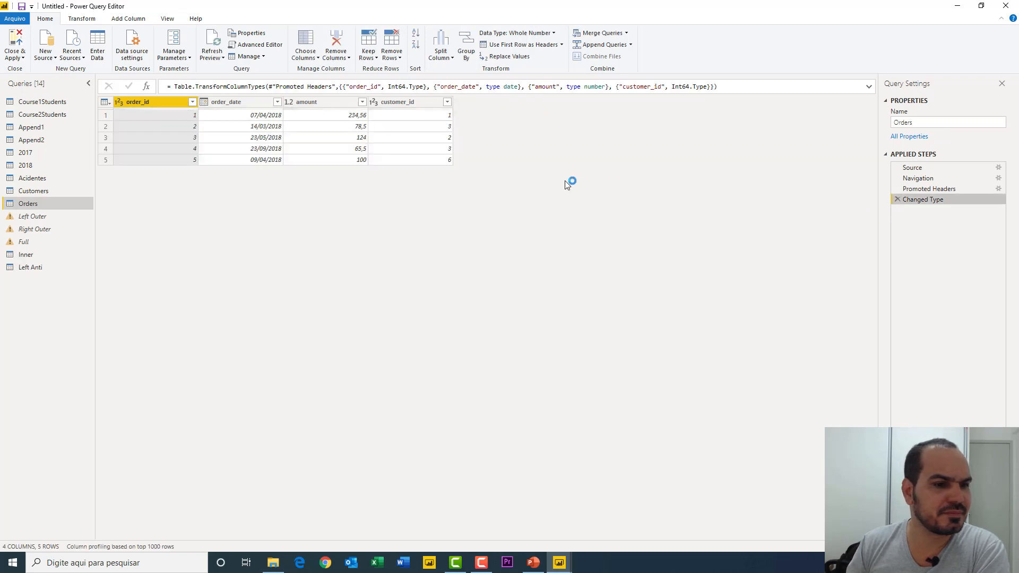
Set up a merge as a new query of Orders with Customers, matching customer_id, with the Right Anti join kind.
{"action": "left_click", "coordinate": [627, 34]}
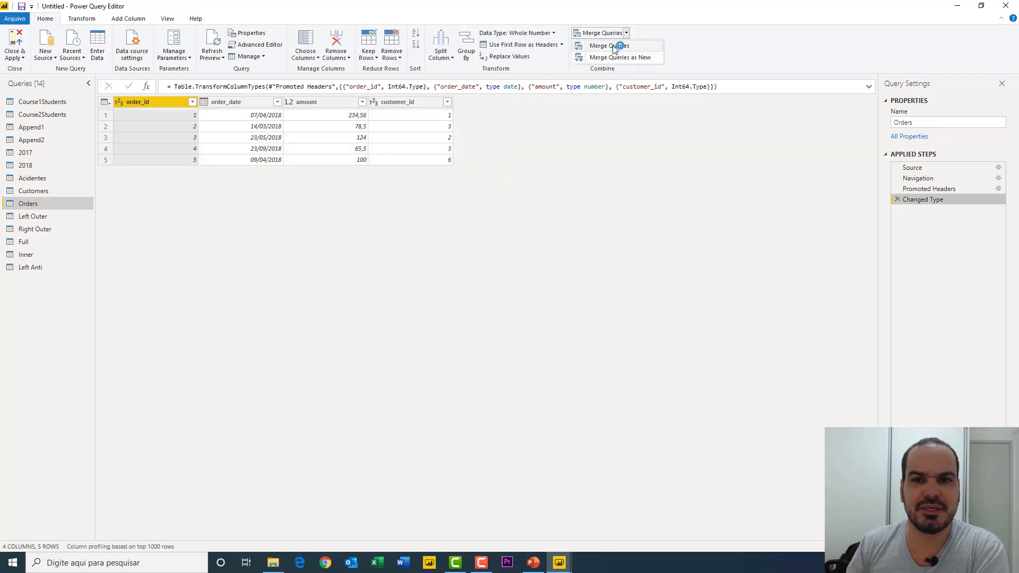
{"action": "left_click", "coordinate": [640, 59]}
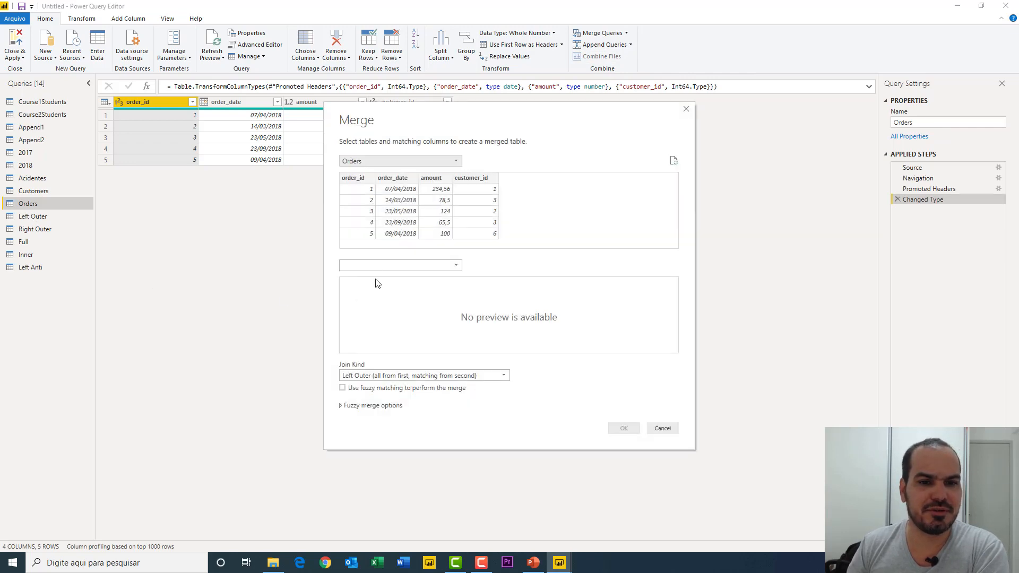
{"action": "left_click", "coordinate": [380, 265]}
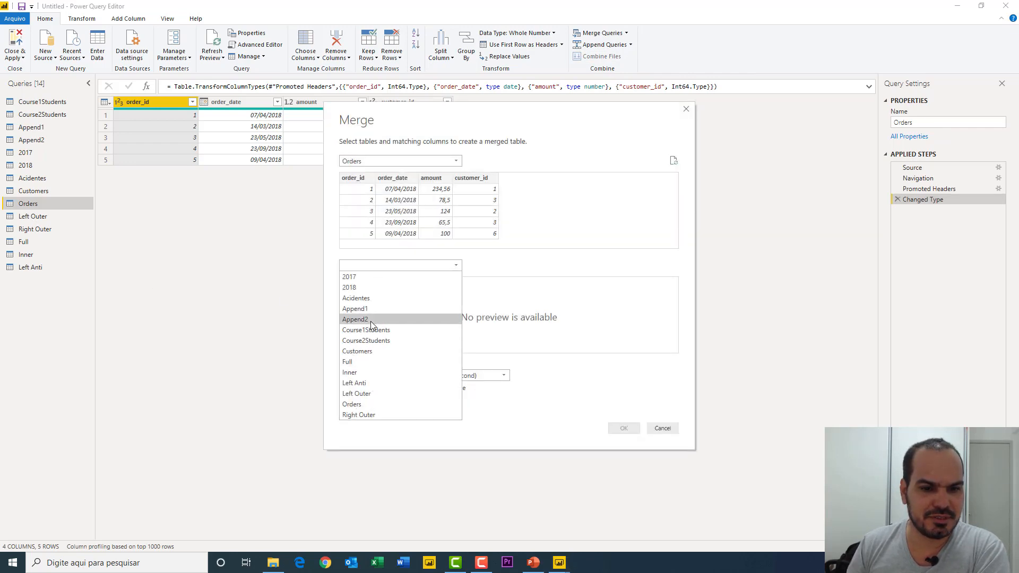
{"action": "left_click", "coordinate": [366, 352]}
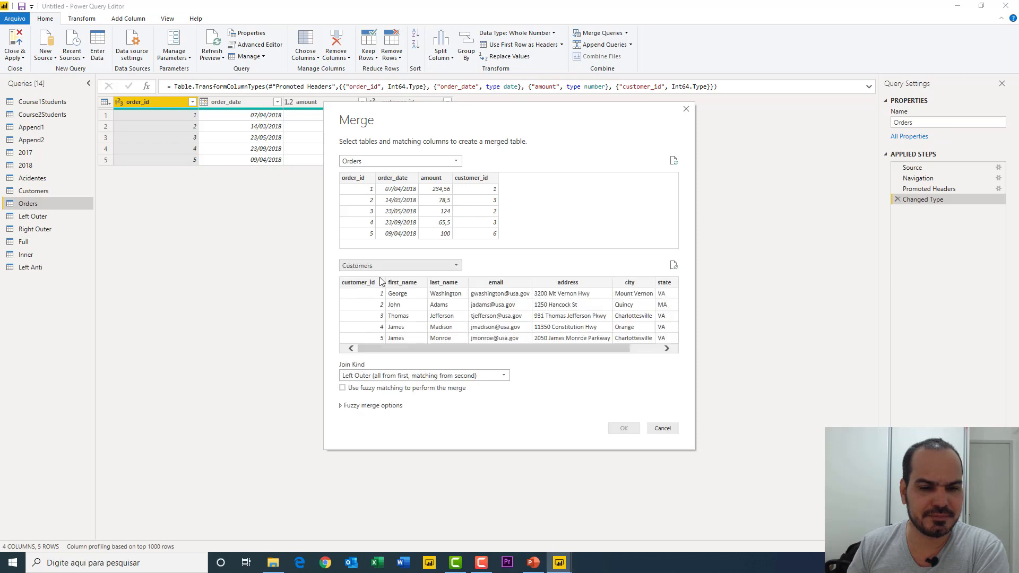
{"action": "left_click", "coordinate": [380, 376]}
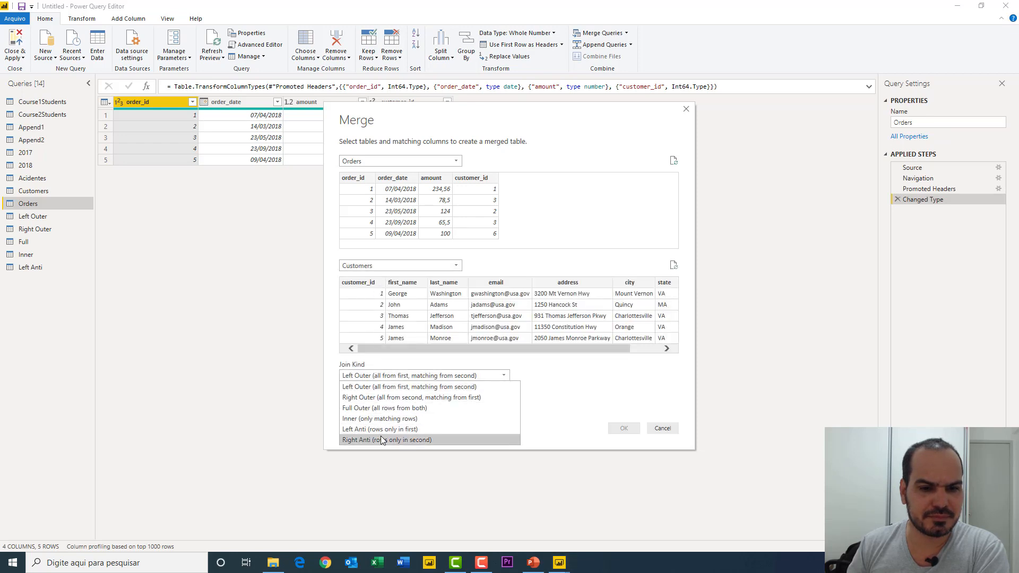
{"action": "left_click", "coordinate": [383, 440]}
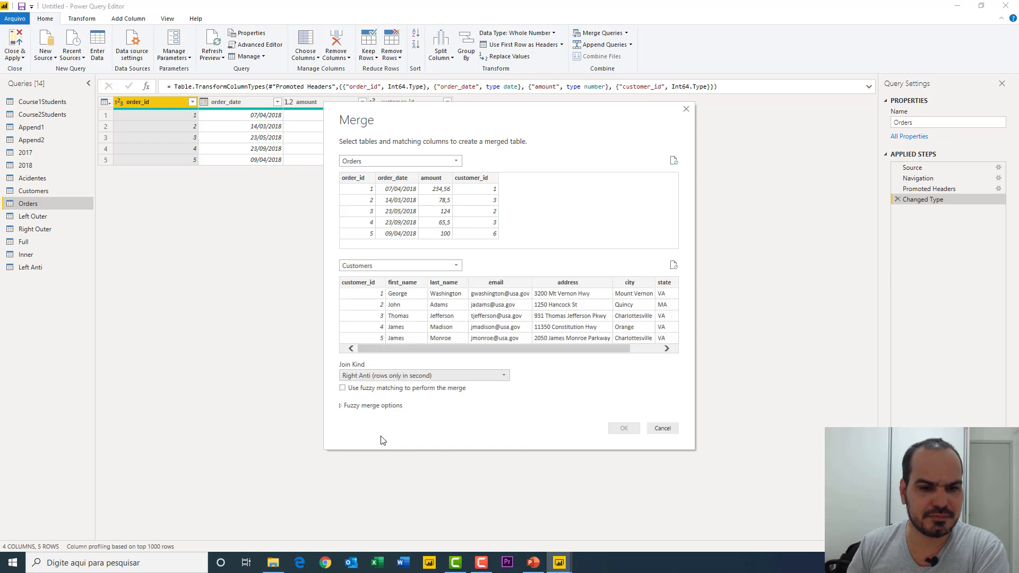
{"action": "left_click", "coordinate": [486, 184]}
{"action": "left_click", "coordinate": [363, 285]}
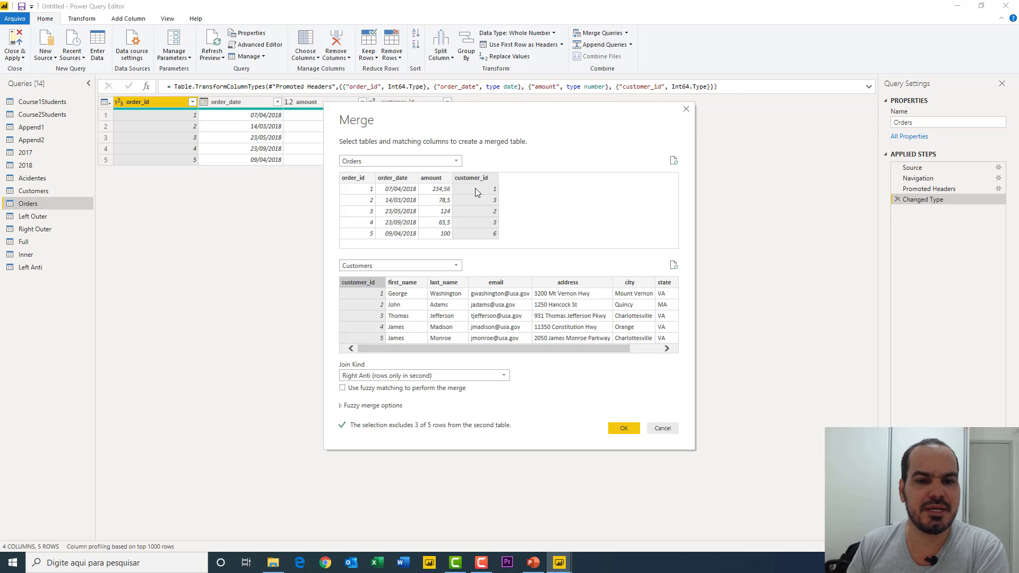
Try order_id in Orders and email in Customers as the matching columns, and reselect customer_id in both tables.
{"action": "left_click", "coordinate": [356, 182]}
{"action": "left_click", "coordinate": [496, 282]}
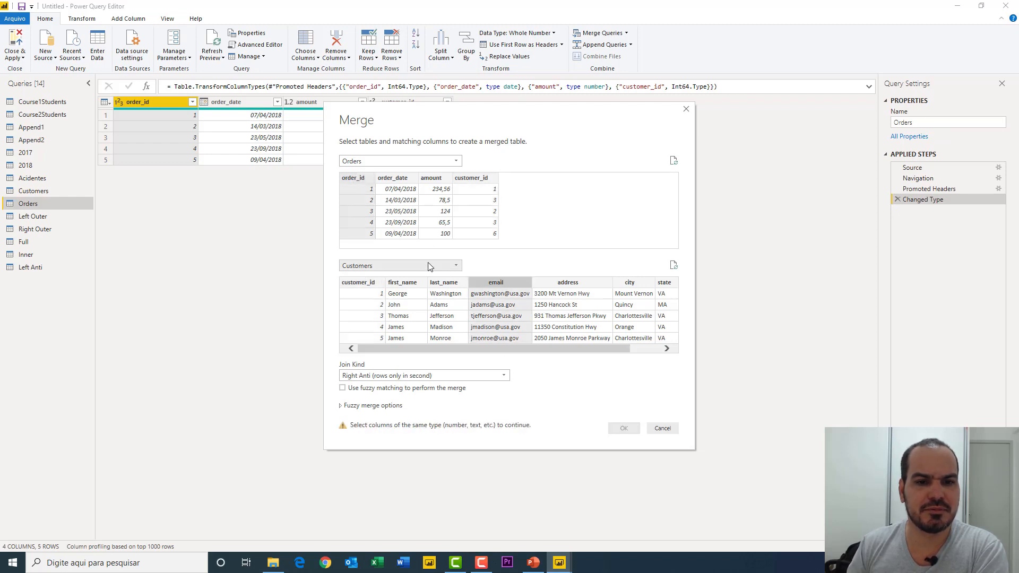
{"action": "left_click", "coordinate": [359, 282]}
{"action": "left_click", "coordinate": [470, 180]}
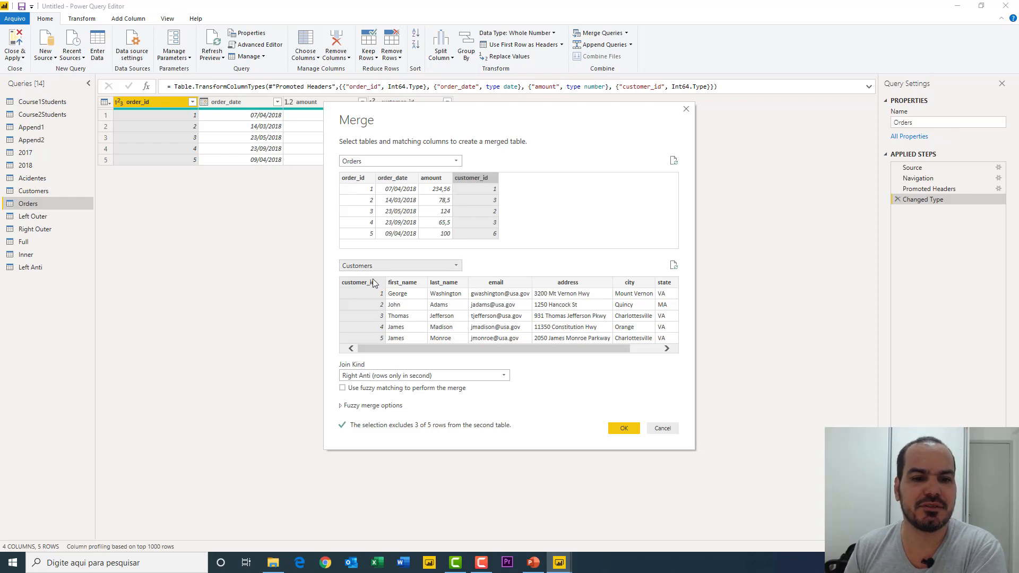
Create the merged query with the Right Anti join kind and rename it Right Anti.
{"action": "left_click", "coordinate": [428, 375]}
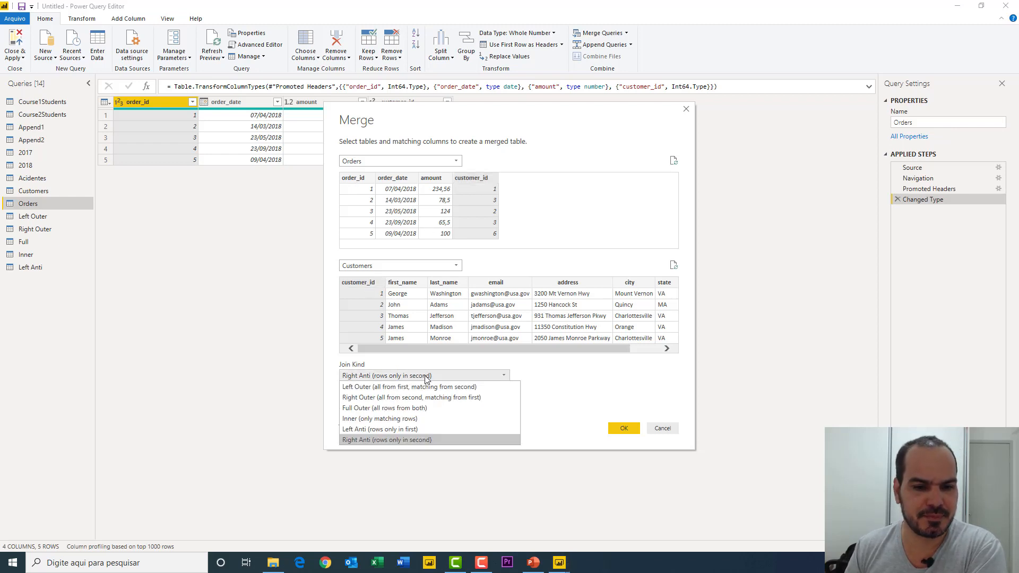
{"action": "left_click", "coordinate": [439, 431]}
{"action": "left_click", "coordinate": [618, 431]}
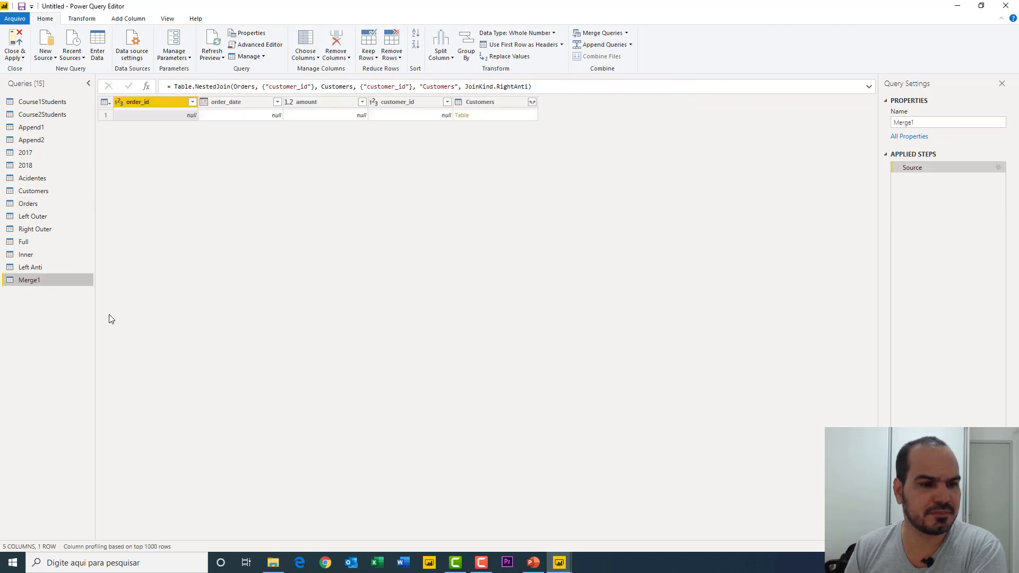
{"action": "double_click", "coordinate": [36, 284]}
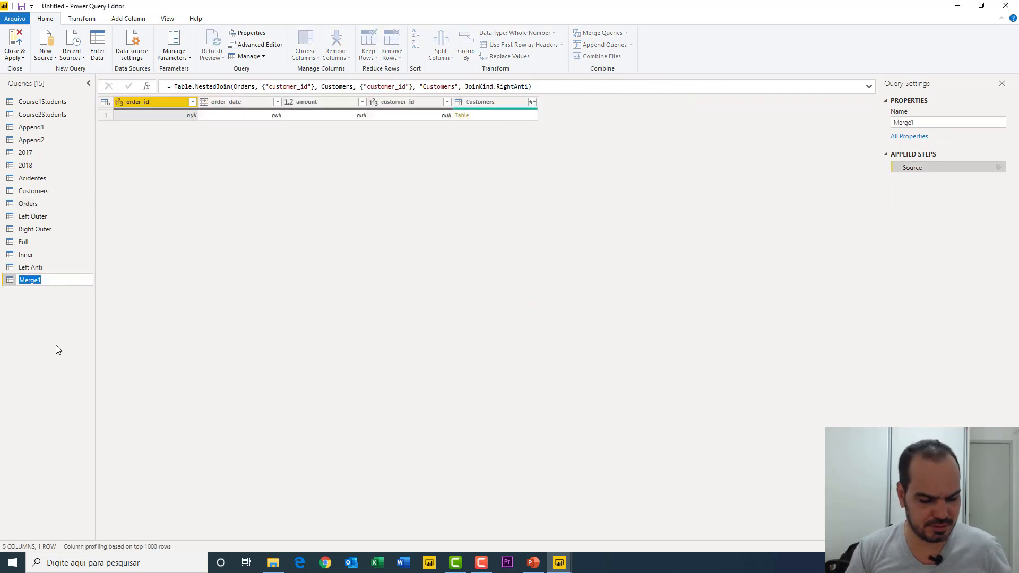
{"action": "type", "text": "Right Anti"}
{"action": "key", "text": "Return"}
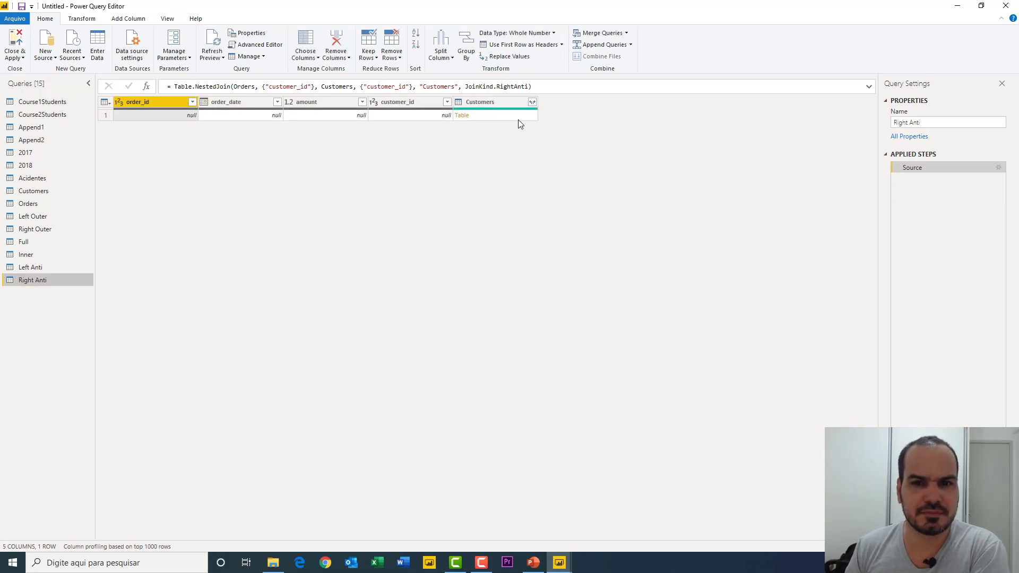
Expand the Customers column in the Right Anti query to customer_id, first_name and email, and examine the resulting rows.
{"action": "left_click", "coordinate": [532, 102]}
{"action": "left_click", "coordinate": [409, 144]}
{"action": "left_click", "coordinate": [390, 155]}
{"action": "left_click", "coordinate": [390, 165]}
{"action": "left_click", "coordinate": [390, 187]}
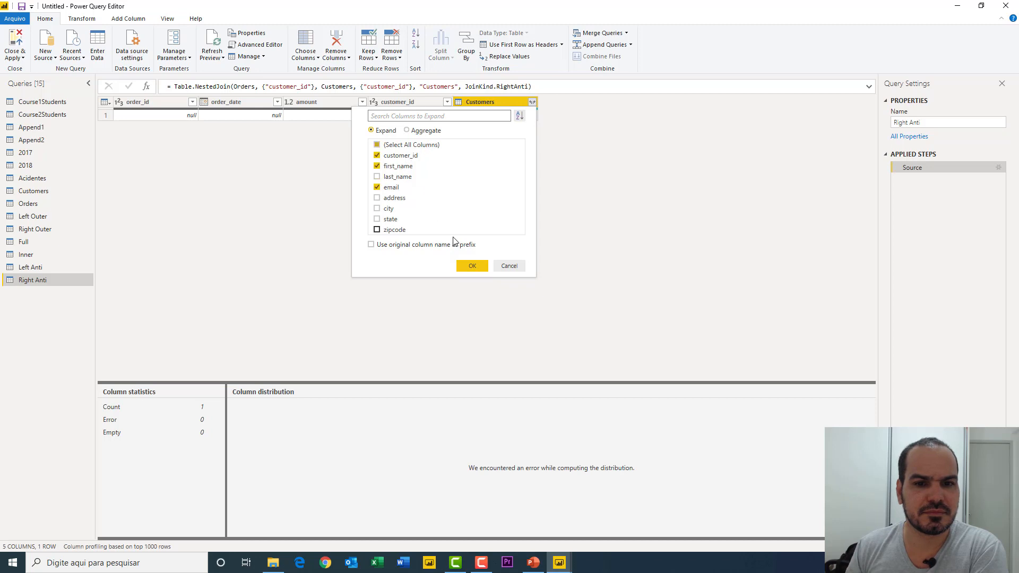
{"action": "left_click", "coordinate": [473, 265]}
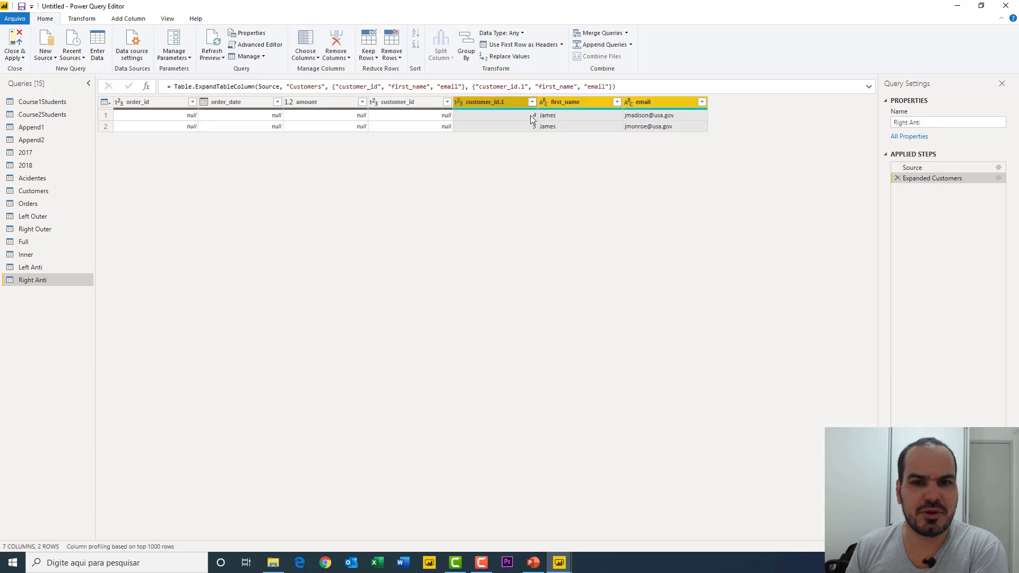
{"action": "left_click", "coordinate": [542, 118]}
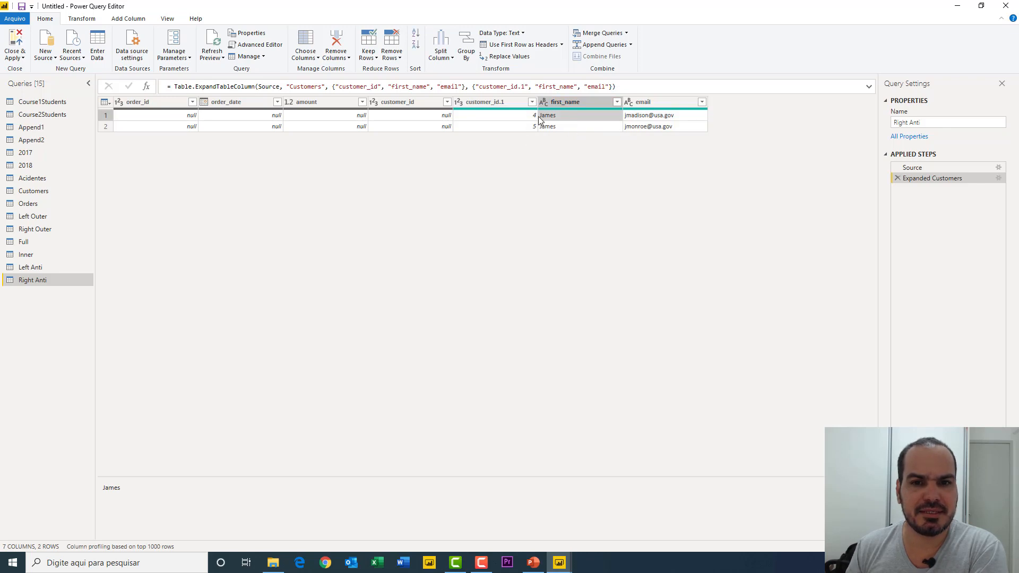
Switch to PowerPoint and present the Questão 1 slide in the slide show.
{"action": "left_click", "coordinate": [533, 562]}
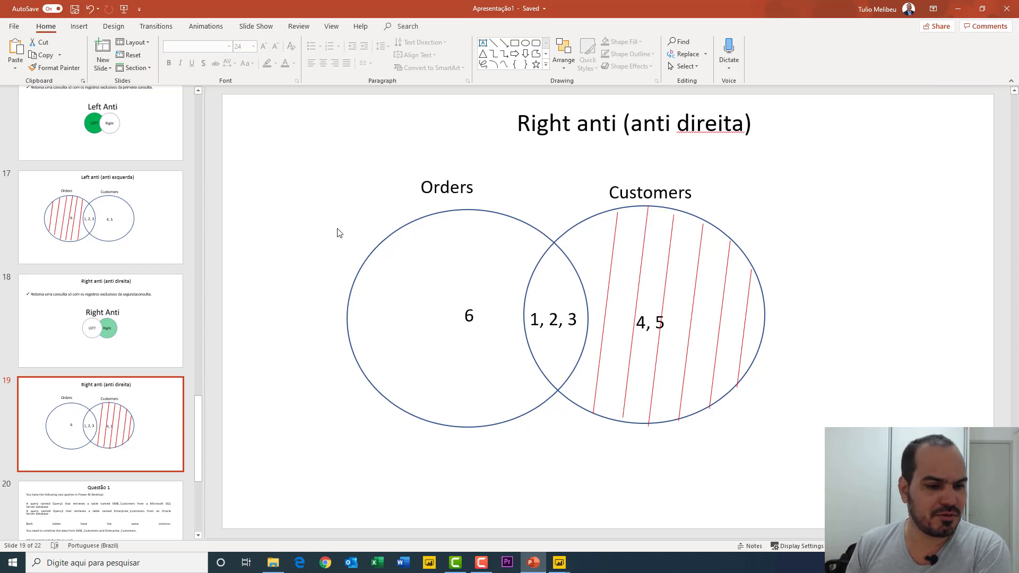
{"action": "scroll", "coordinate": [127, 290], "scroll_direction": "down", "scroll_amount": 2}
{"action": "scroll", "coordinate": [128, 289], "scroll_direction": "down", "scroll_amount": 2}
{"action": "left_click", "coordinate": [126, 288]}
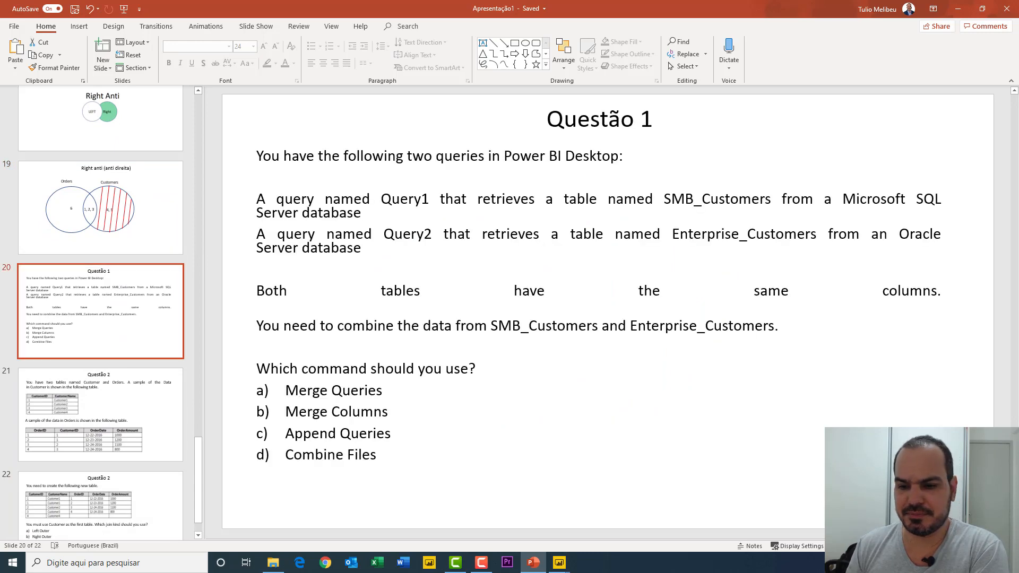
{"action": "key", "text": "shift+F5"}
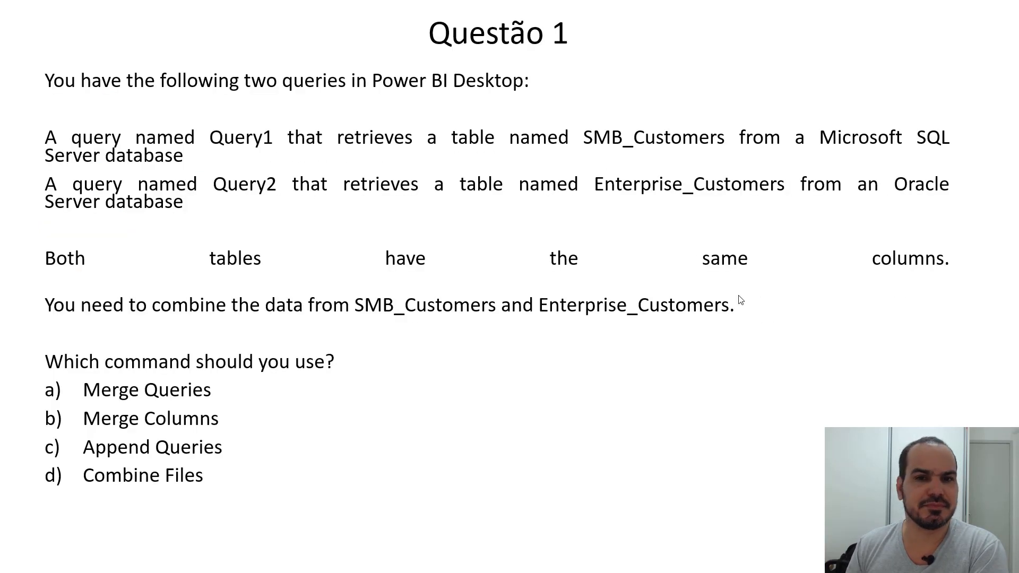